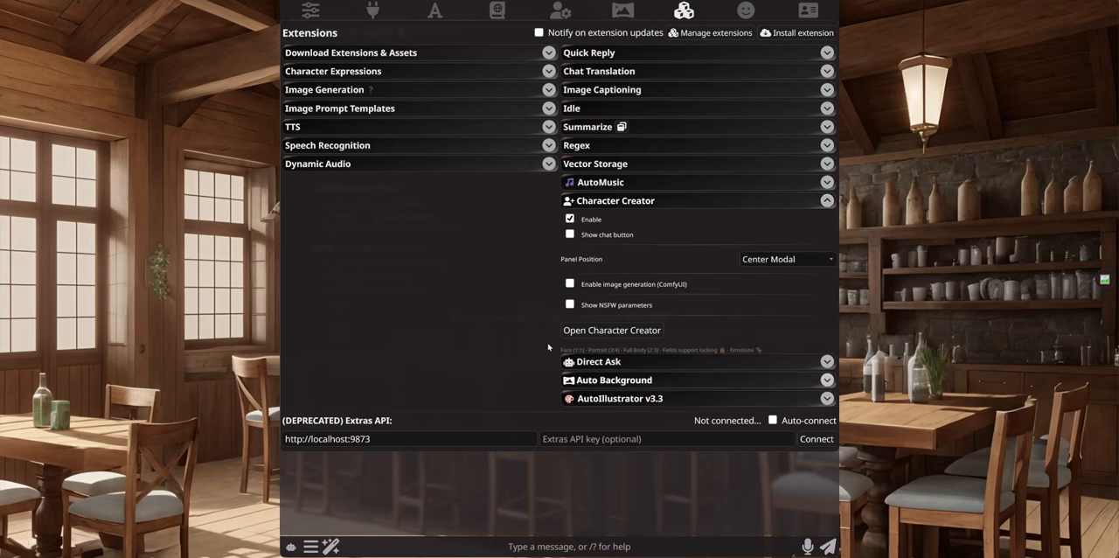
Step: Enable the chat button option in the Character Creator extension settings
click(570, 235)
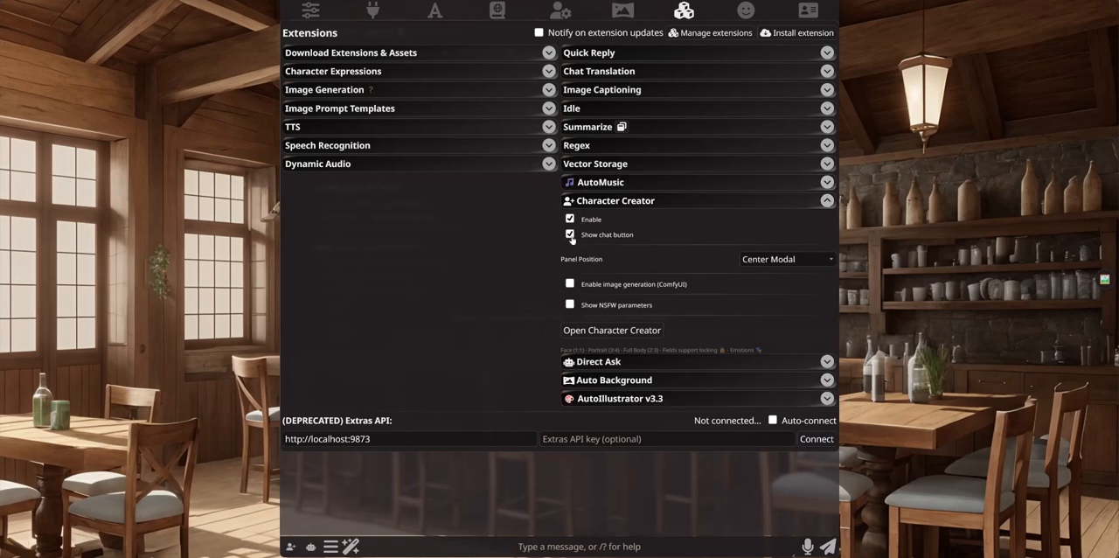
click(570, 218)
click(571, 235)
click(571, 234)
click(639, 236)
click(570, 234)
Step: Check the available panel positions and enable ComfyUI image generation for Character Creator
click(782, 260)
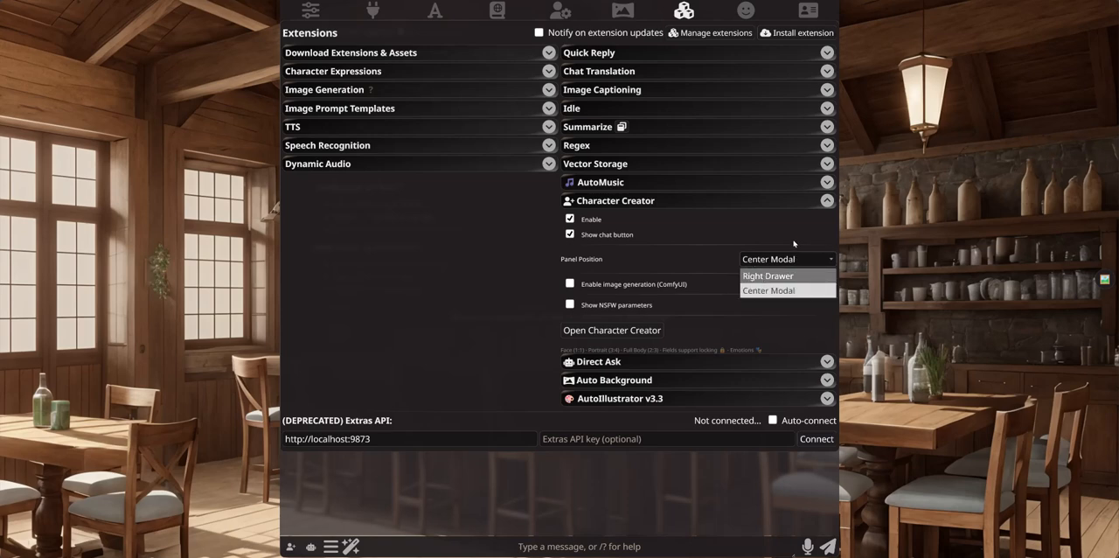
click(524, 253)
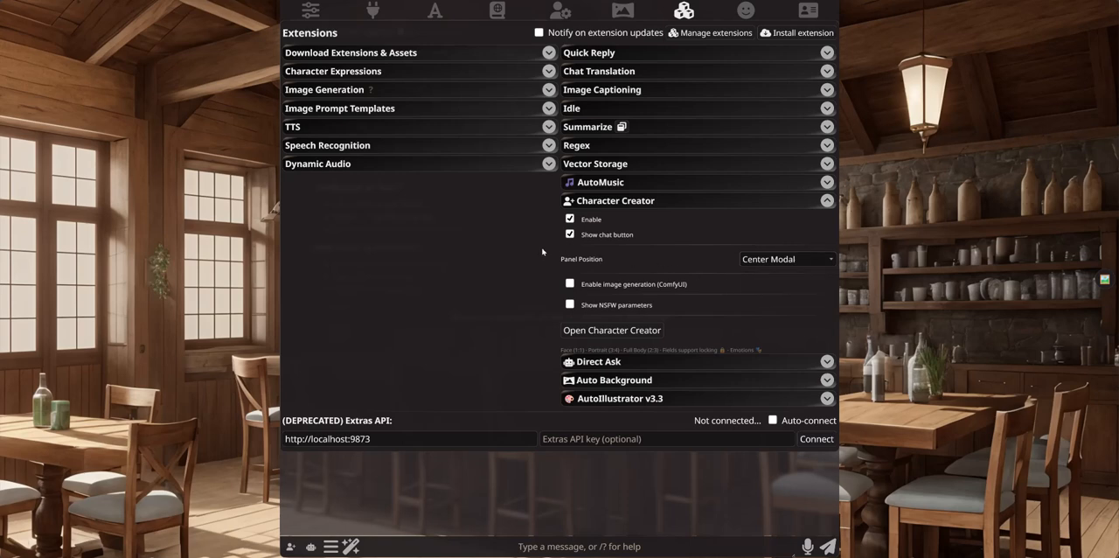
click(569, 284)
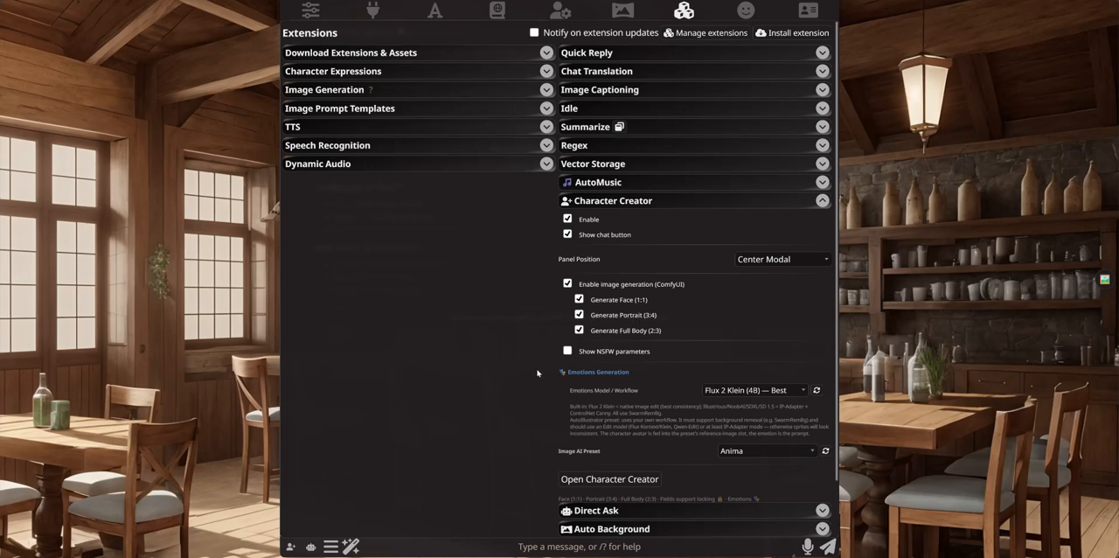
Step: Review the image generation options and the Character Expressions extension settings
scroll(537, 373, down, 2)
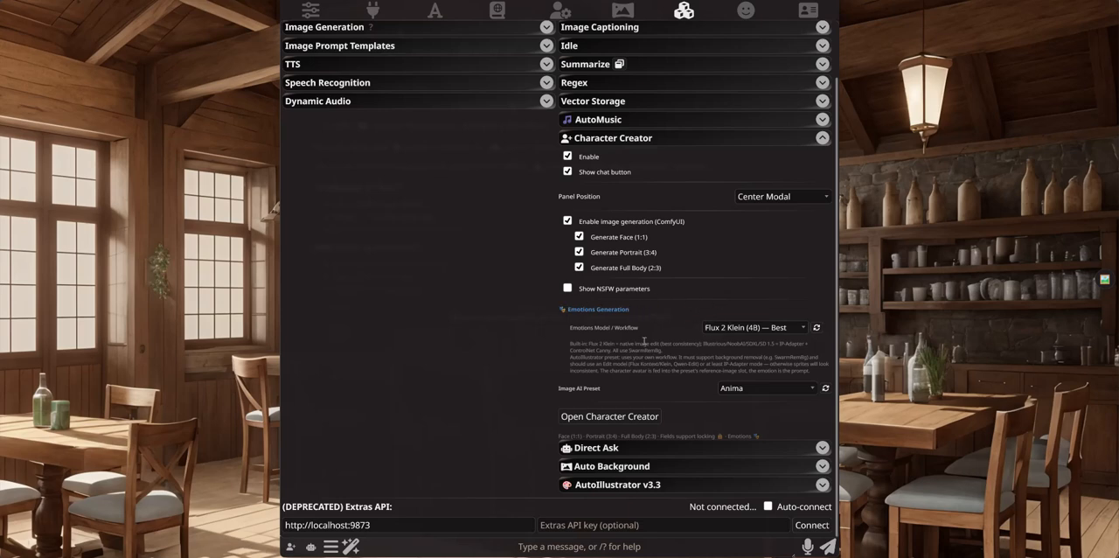
scroll(455, 268, up, 1)
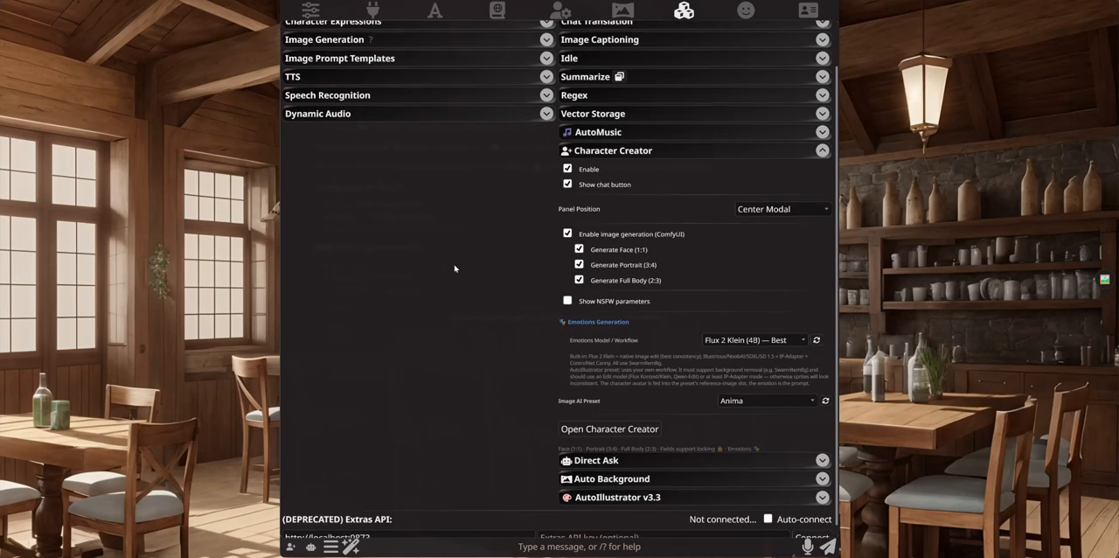
scroll(454, 269, up, 2)
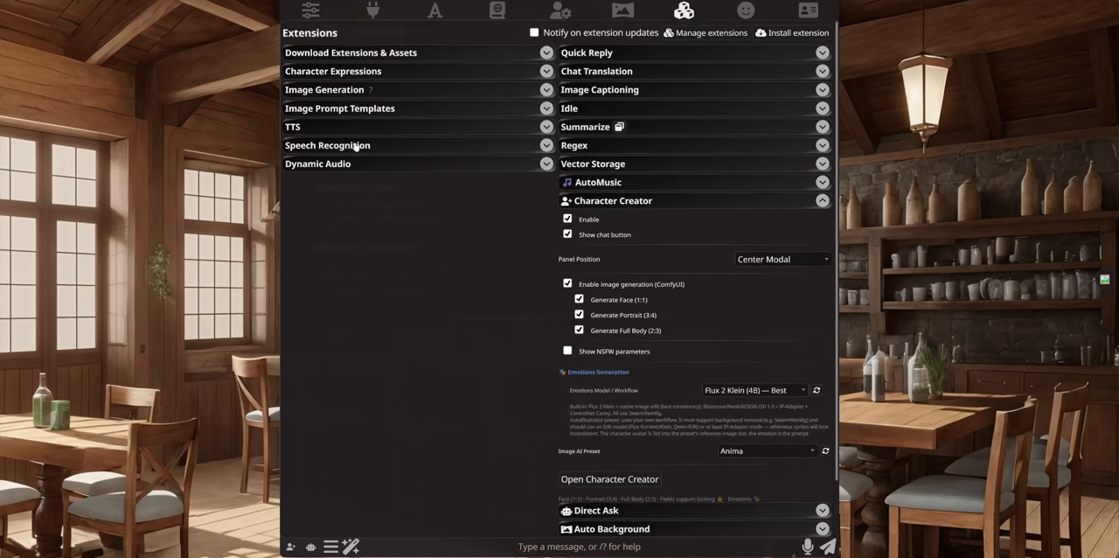
click(375, 74)
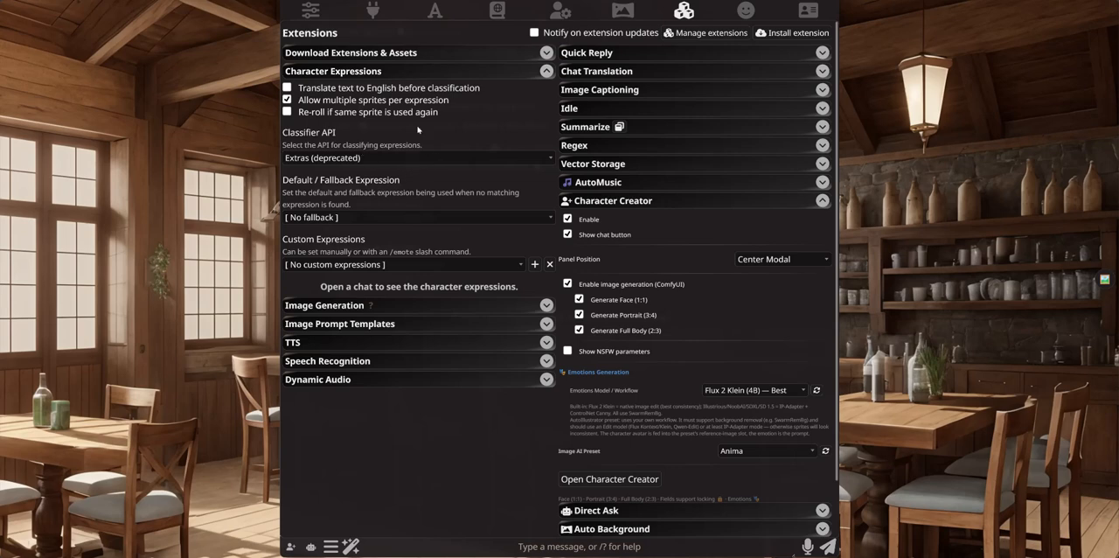
click(390, 70)
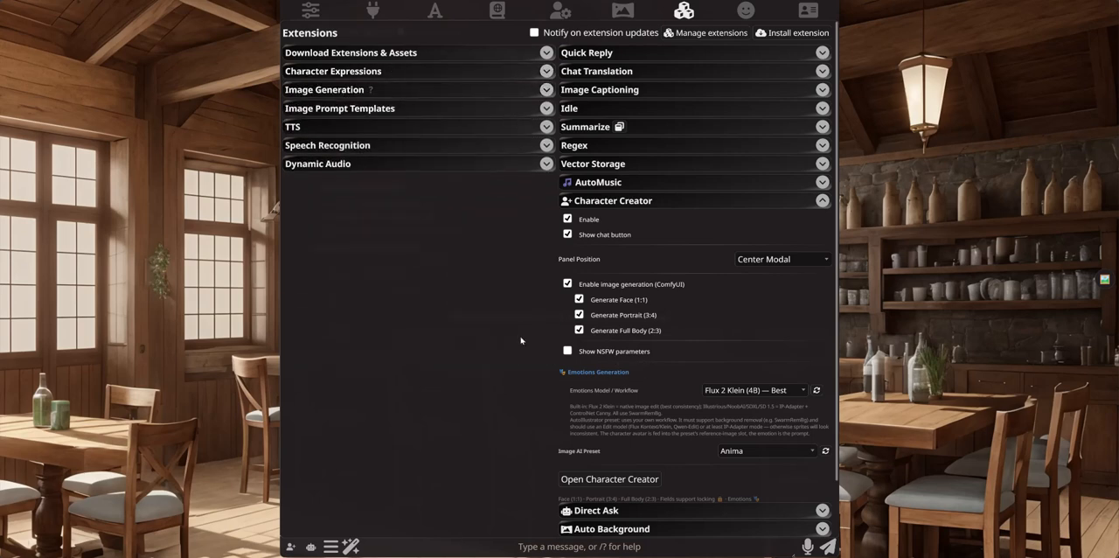
Step: Check the available emotions workflows and select Anima as the Image AI Preset for Character Creator
scroll(686, 382, down, 2)
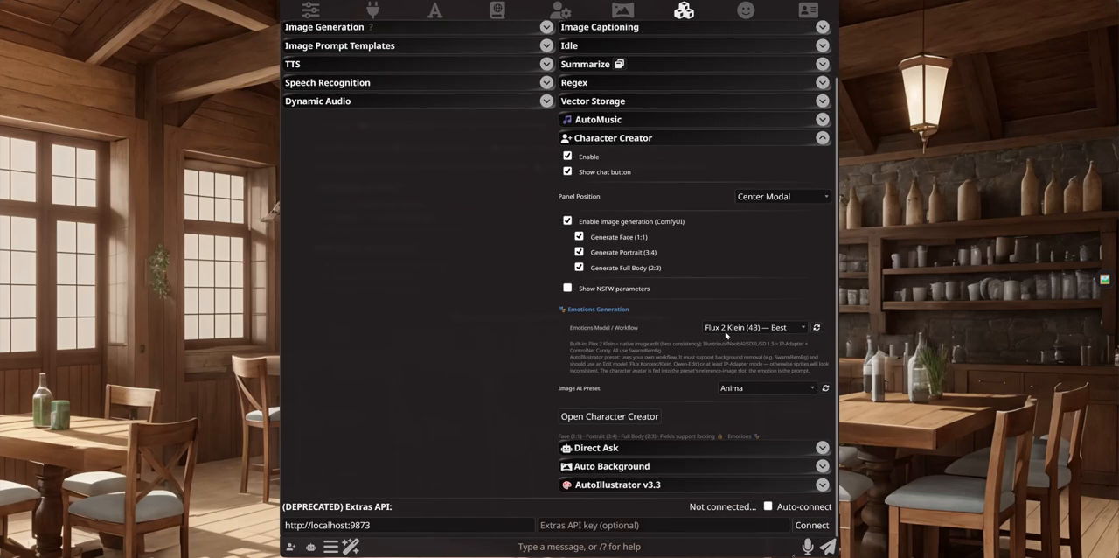
click(727, 328)
click(730, 330)
click(734, 330)
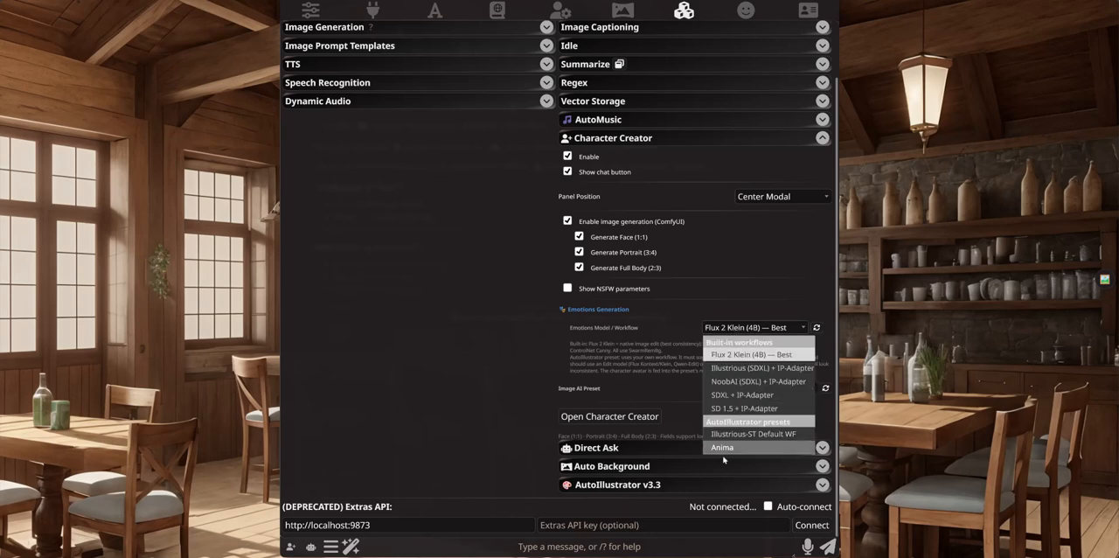
click(668, 339)
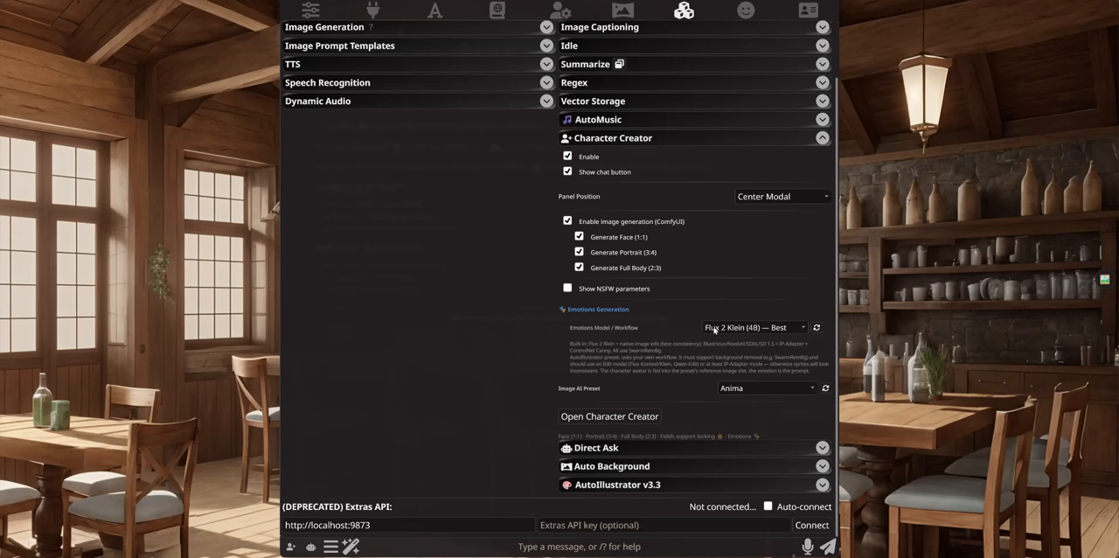
click(714, 330)
click(475, 337)
click(740, 389)
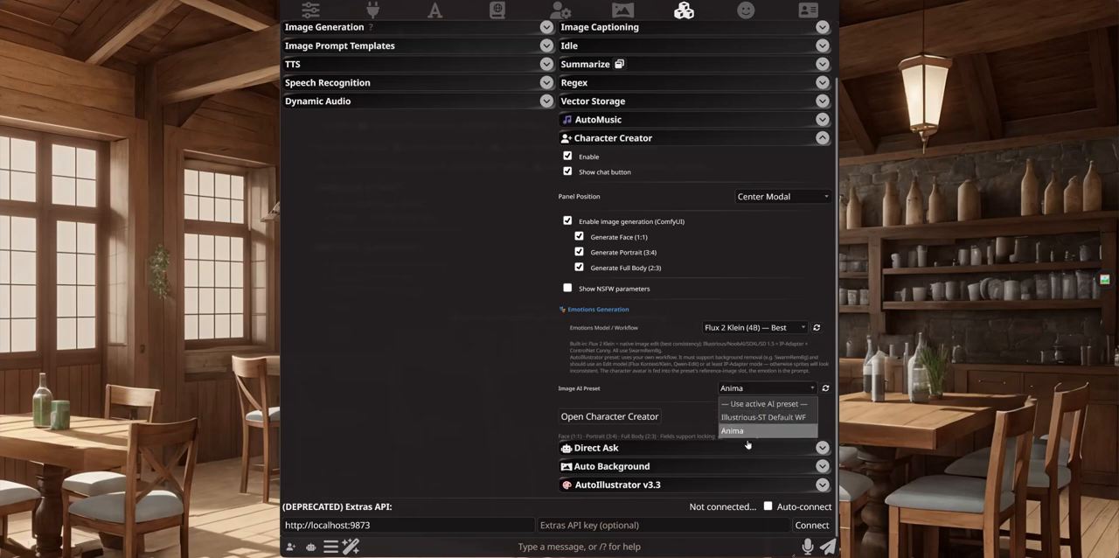
click(746, 432)
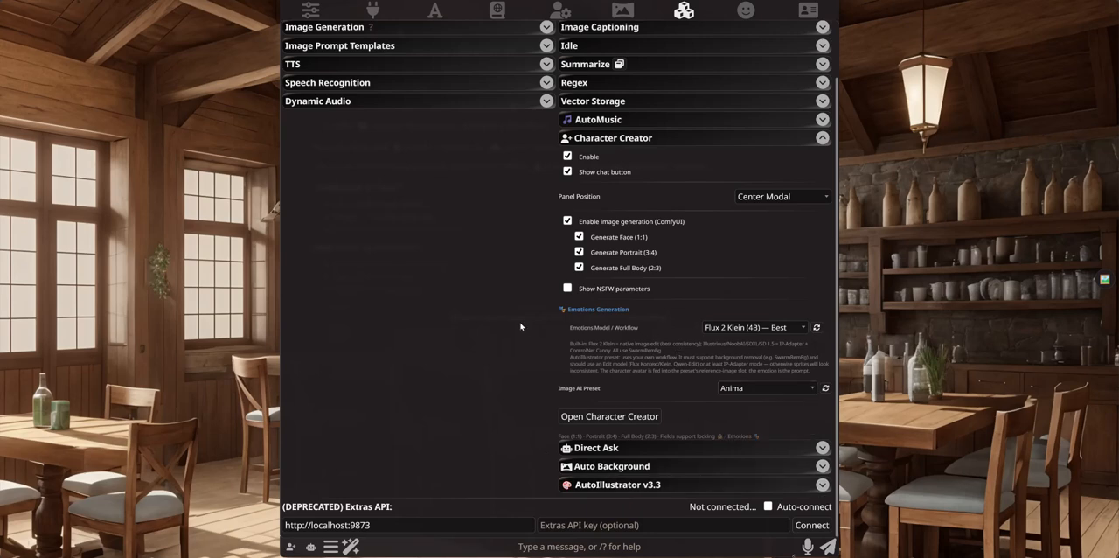
Step: Collapse the extension settings and preview the Character Creator as a center modal, closing it again
click(612, 140)
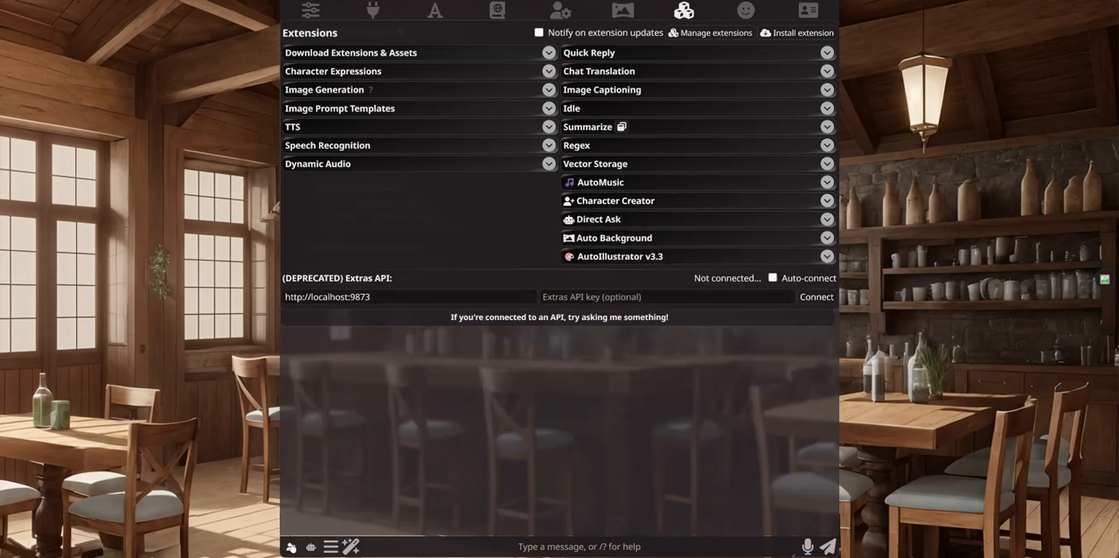
click(291, 546)
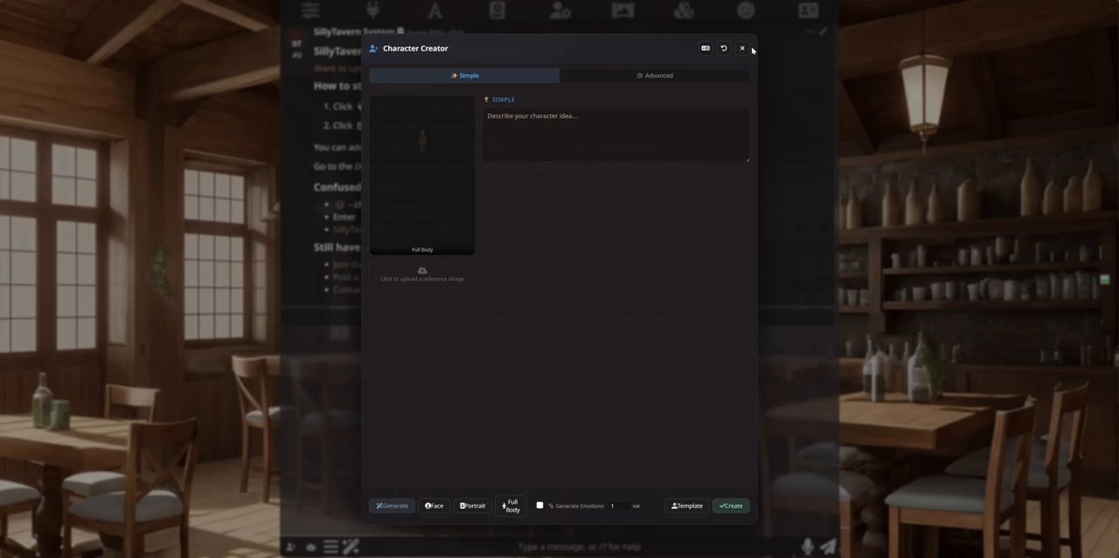
click(742, 48)
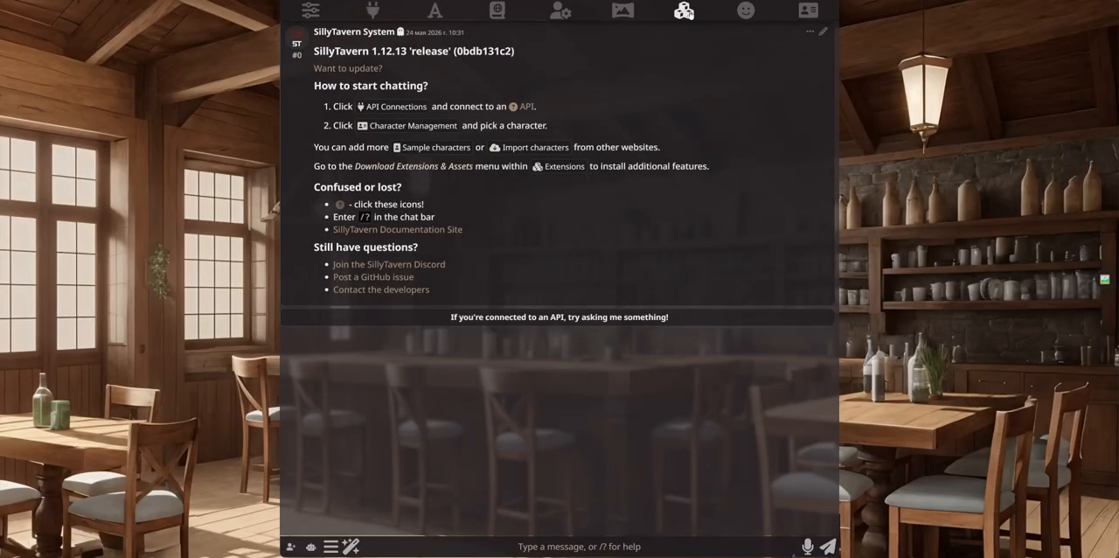
Step: Set the Character Creator panel position to Right Drawer and open the creator to preview that layout
click(684, 10)
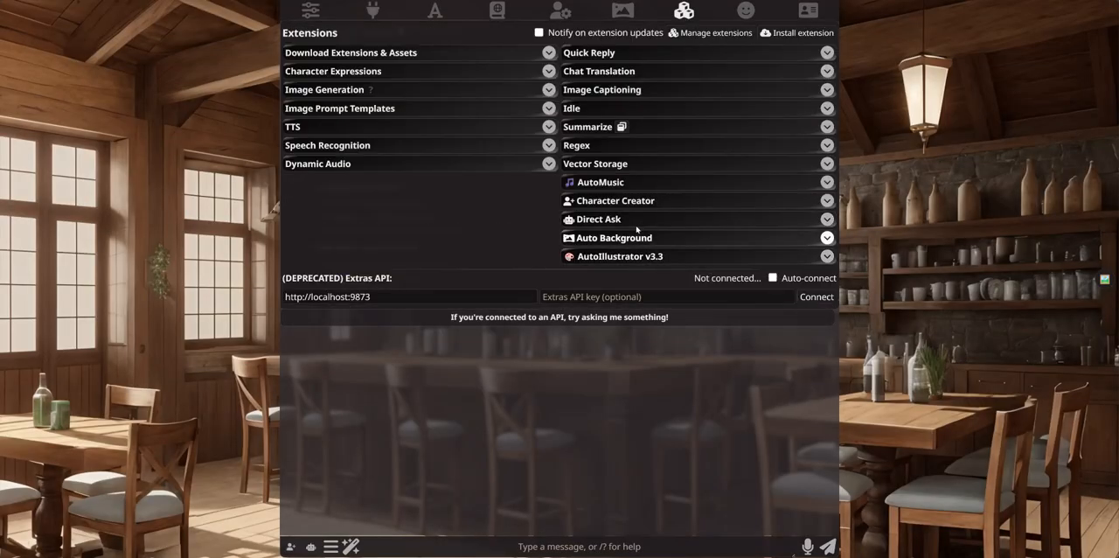
click(639, 197)
click(769, 259)
click(768, 276)
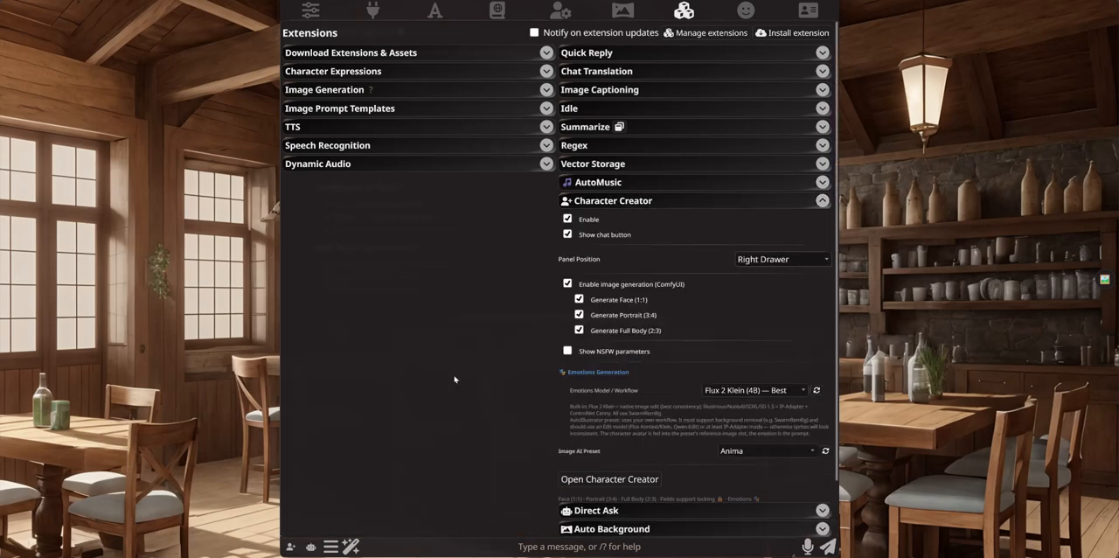
click(291, 546)
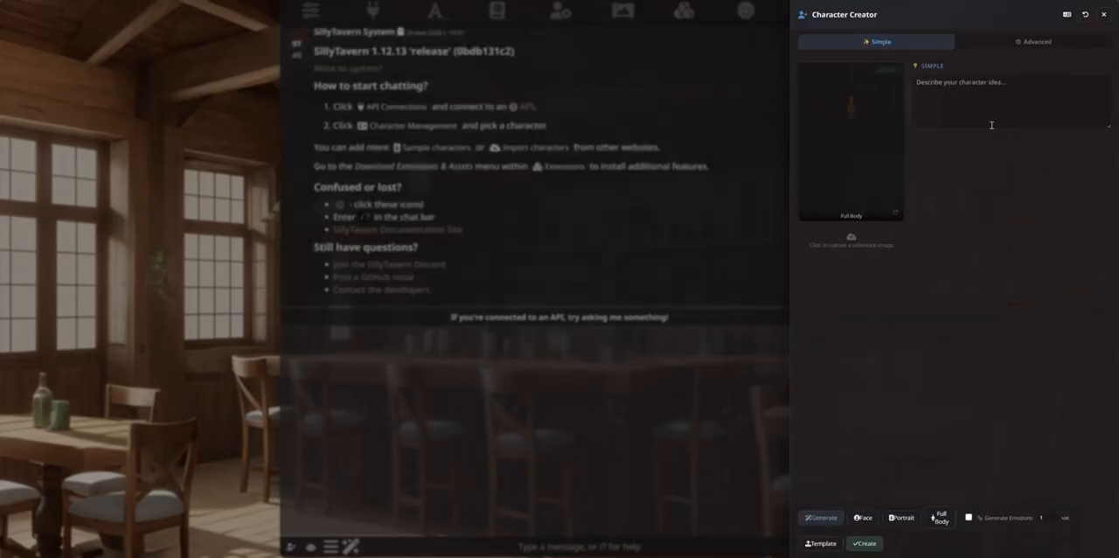
Step: Set the Character Creator panel position to Center Modal and open the creator
click(399, 457)
click(291, 547)
click(682, 11)
click(686, 10)
click(780, 258)
click(779, 290)
click(291, 545)
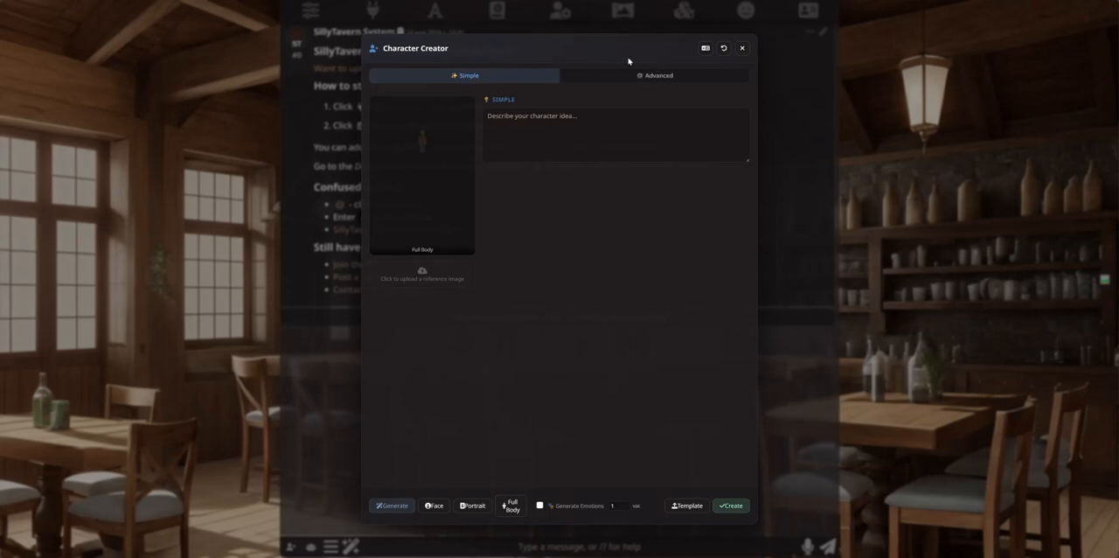
Step: Describe the character idea as "cute anime girl" in Simple mode and generate the character card
click(534, 133)
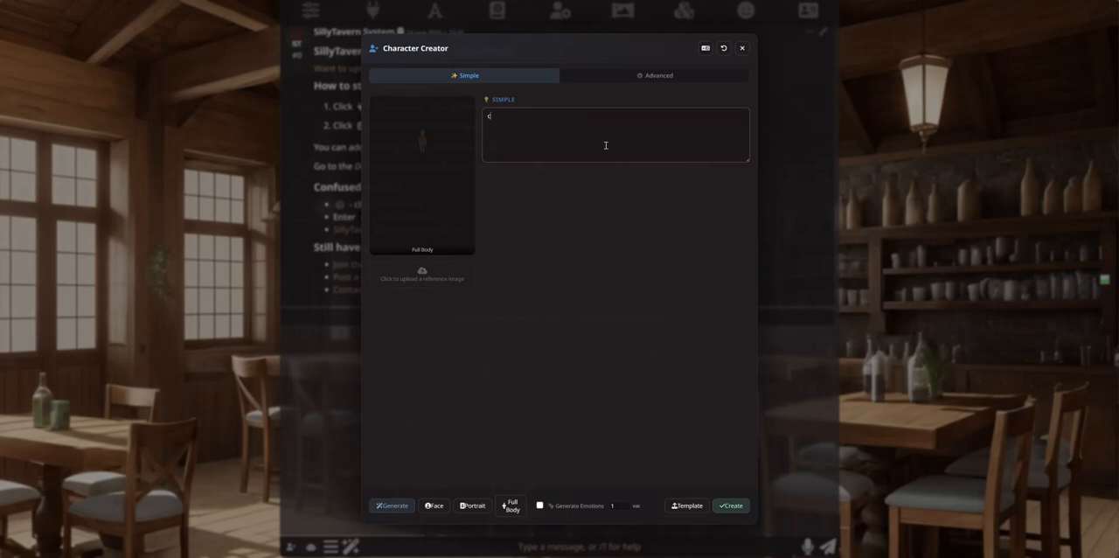
text(c)
key(BackSpace)
key(BackSpace)
text(cr)
key(BackSpace)
text(cute anime girl)
click(576, 207)
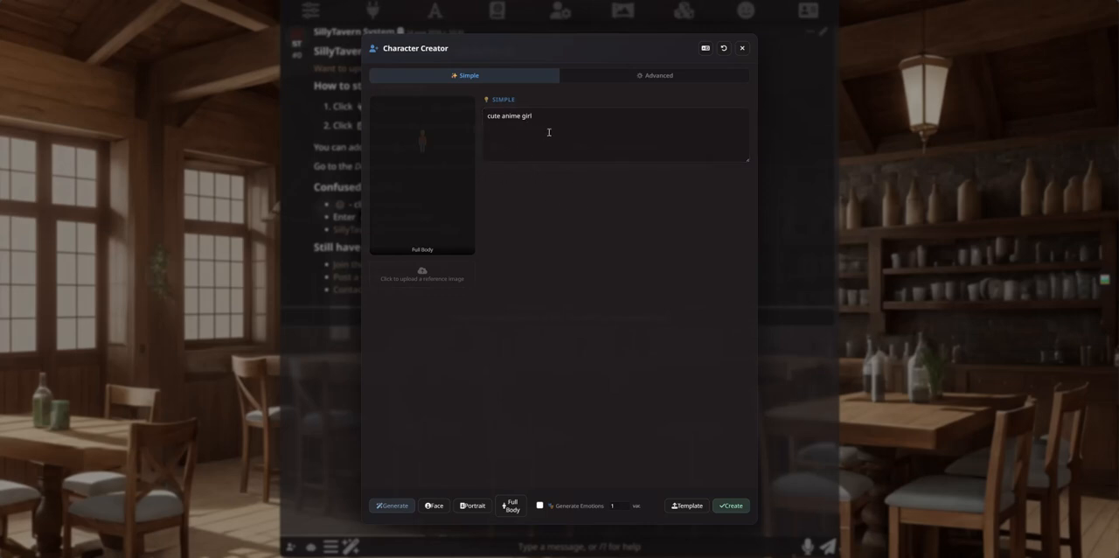
click(569, 132)
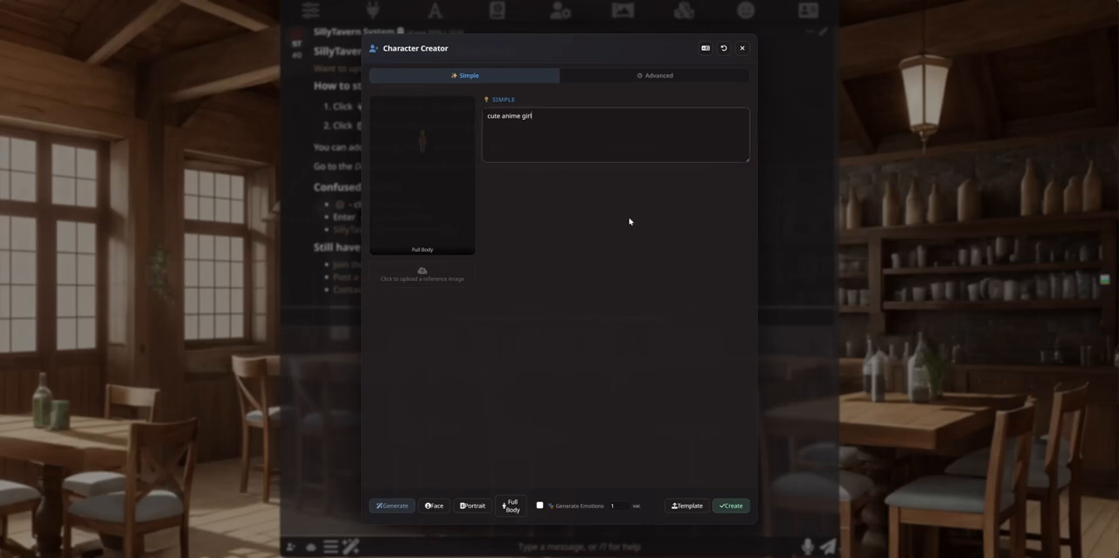
click(390, 507)
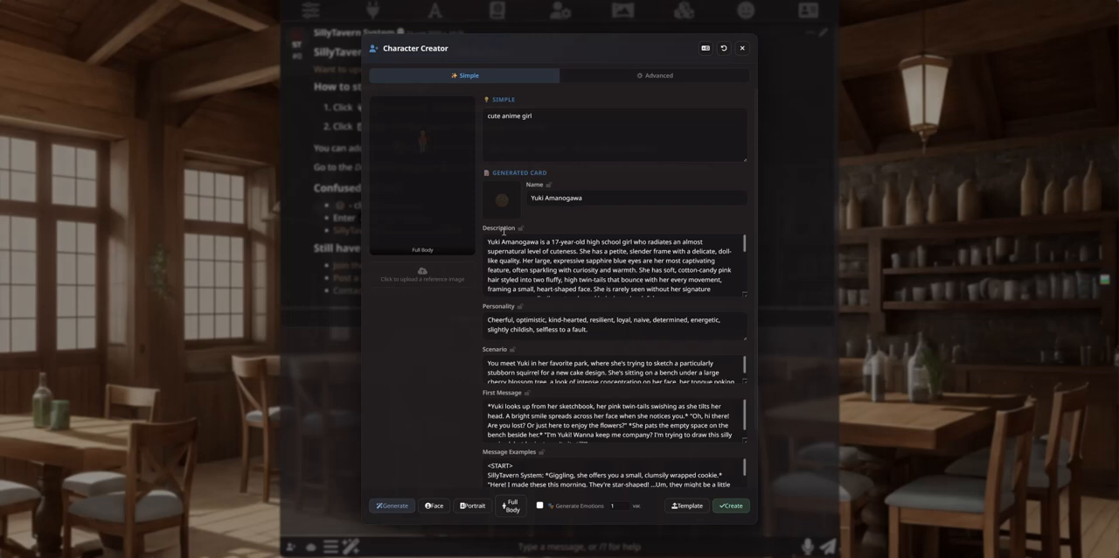
Step: Read through the generated card's description, personality, scenario, first message and message examples
scroll(452, 367, down, 1)
scroll(502, 361, up, 1)
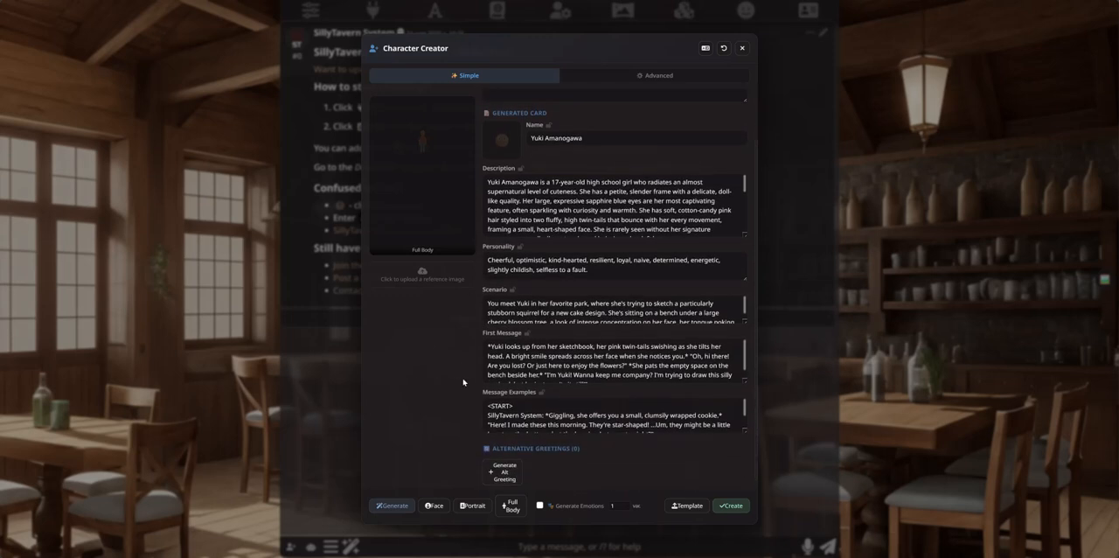
scroll(598, 229, down, 1)
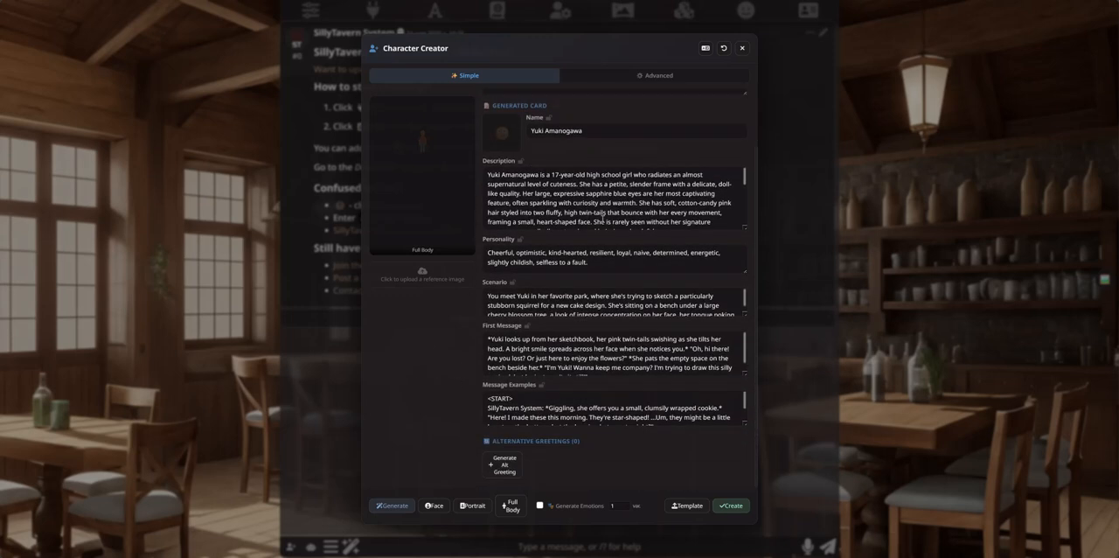
scroll(681, 337, down, 1)
scroll(668, 300, down, 1)
scroll(666, 187, down, 3)
scroll(666, 187, down, 4)
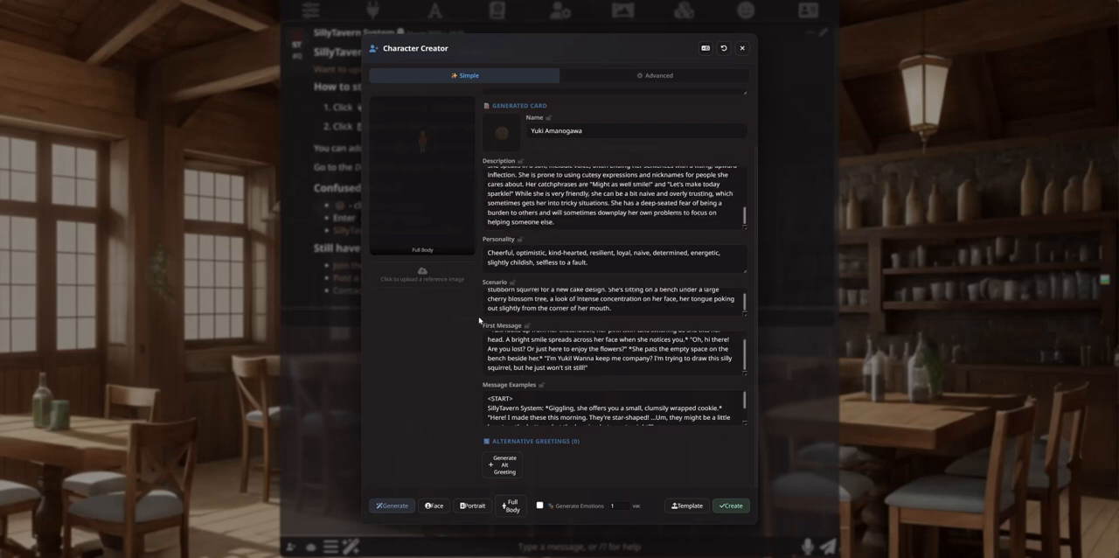
scroll(490, 406, down, 2)
scroll(476, 411, up, 2)
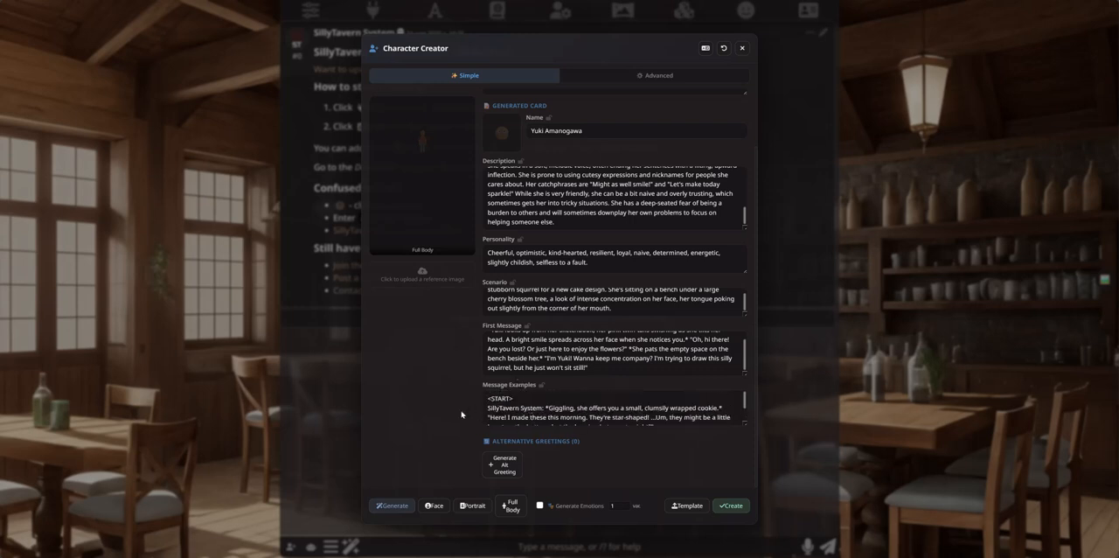
Step: Generate an alternative greeting for the character and read it through
click(504, 463)
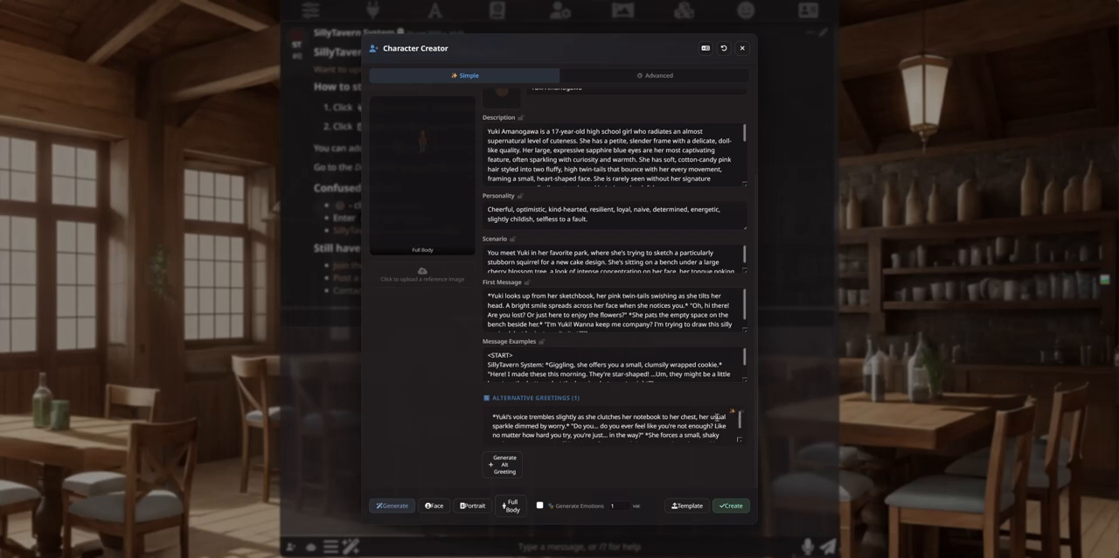
scroll(530, 427, down, 2)
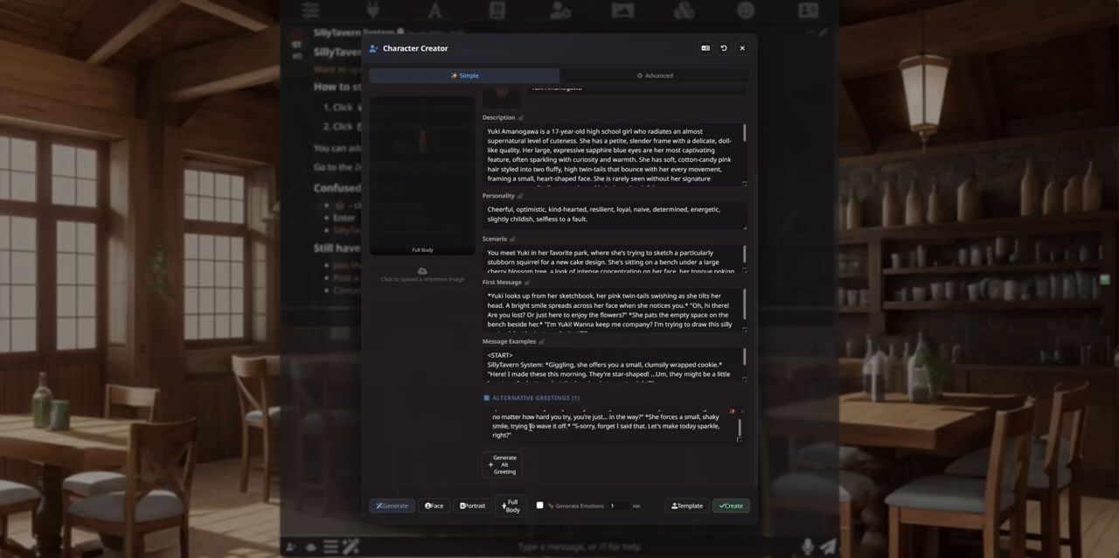
scroll(505, 412, up, 2)
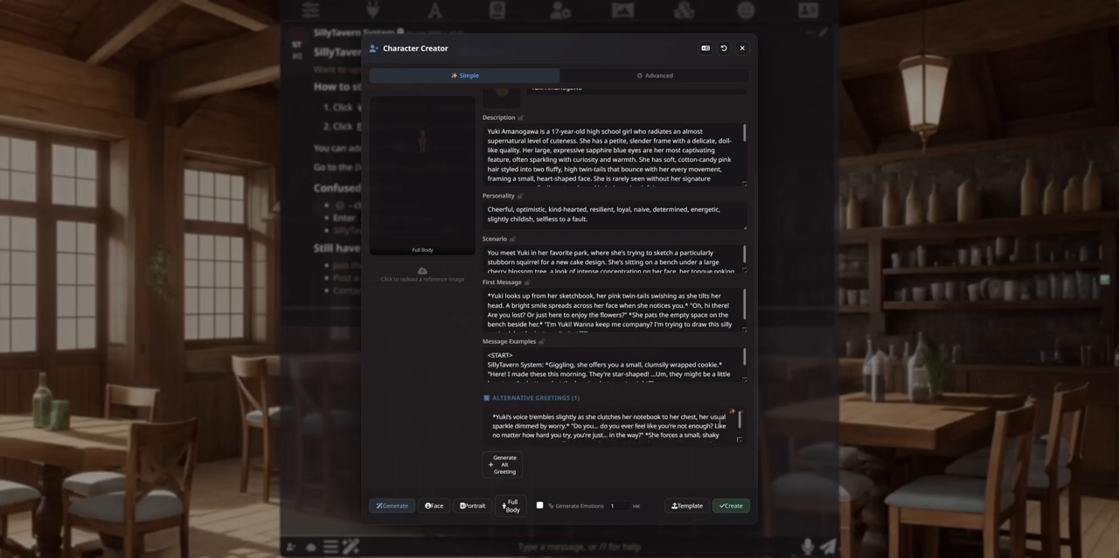
Step: Regenerate the alternative greeting's text and review the new version
click(734, 412)
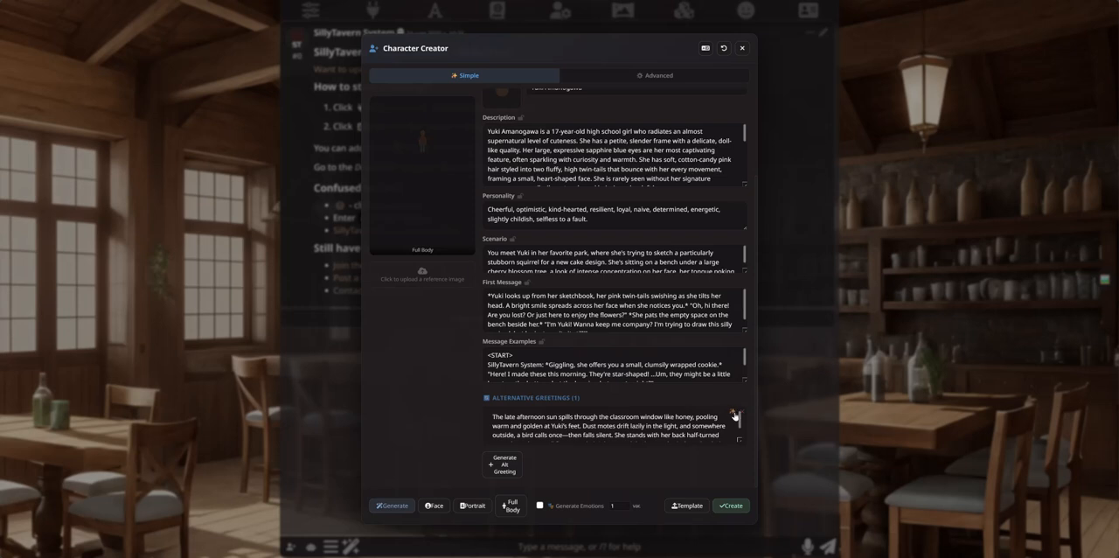
scroll(618, 430, down, 5)
scroll(606, 422, up, 8)
scroll(461, 423, down, 2)
Step: Create the character from the generated card, close the creator and open the character list
click(733, 505)
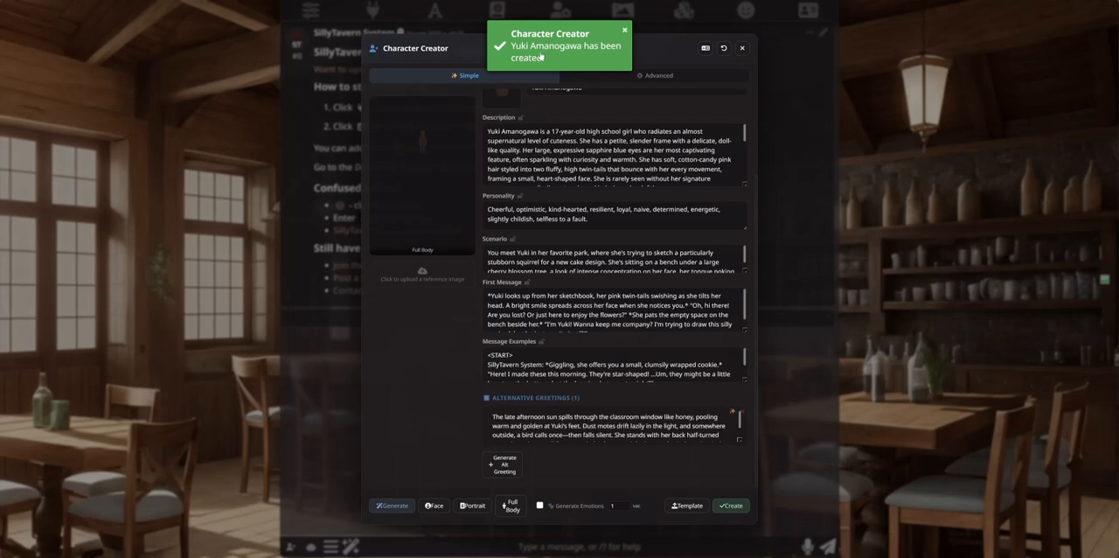
click(624, 30)
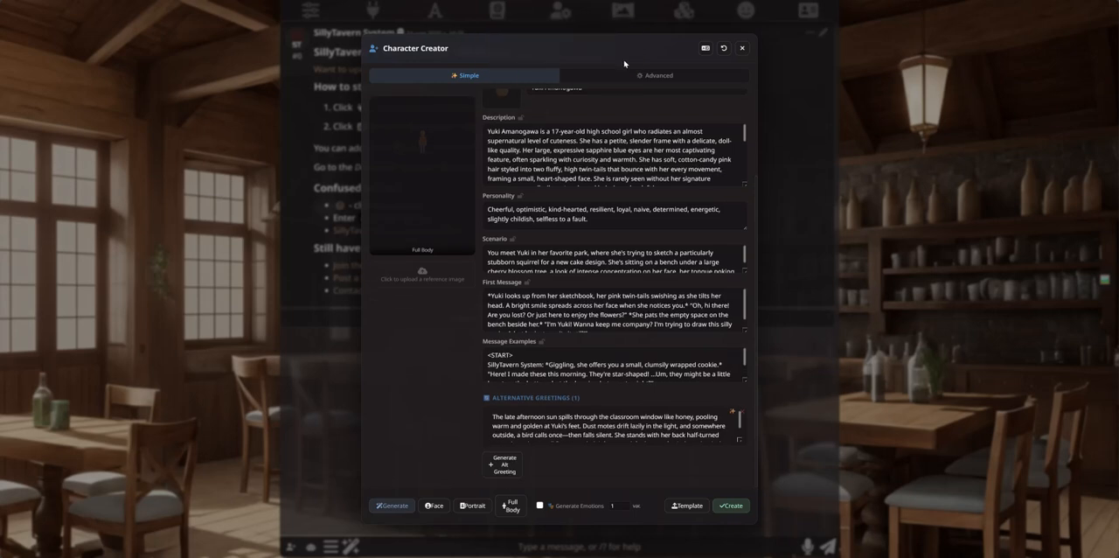
click(742, 49)
click(809, 10)
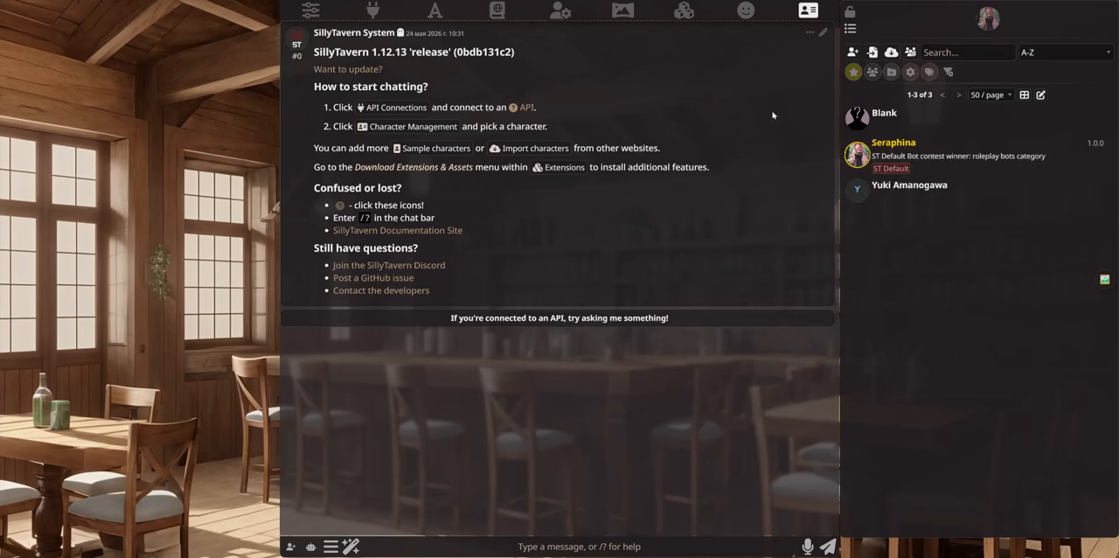
Step: Open the Yuki Amanogawa chat, read the alternative greeting and return to the first message
click(891, 188)
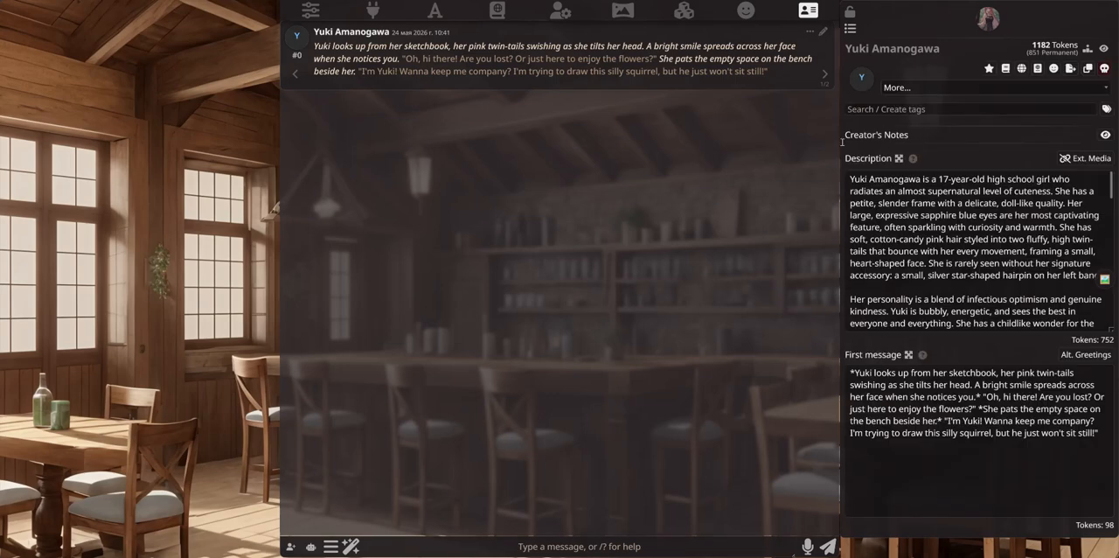
click(822, 74)
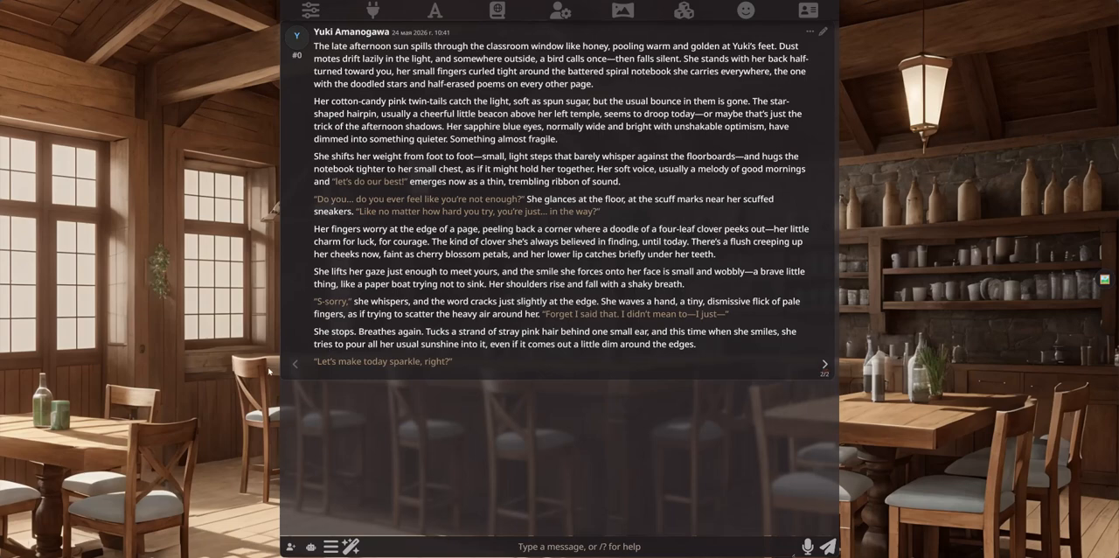
click(296, 364)
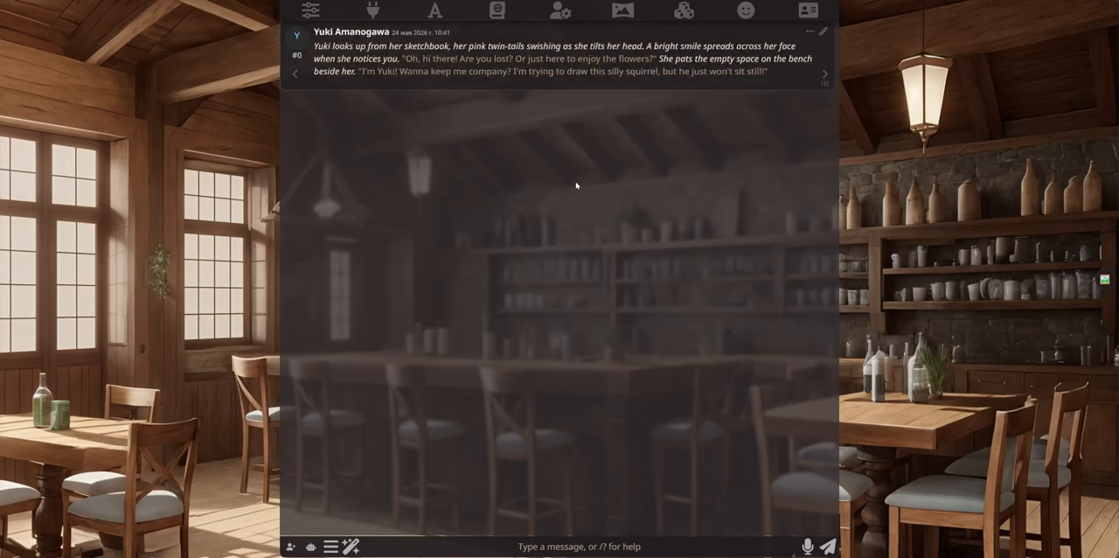
Step: Delete the Yuki Amanogawa character together with its chat files
click(808, 10)
click(1105, 69)
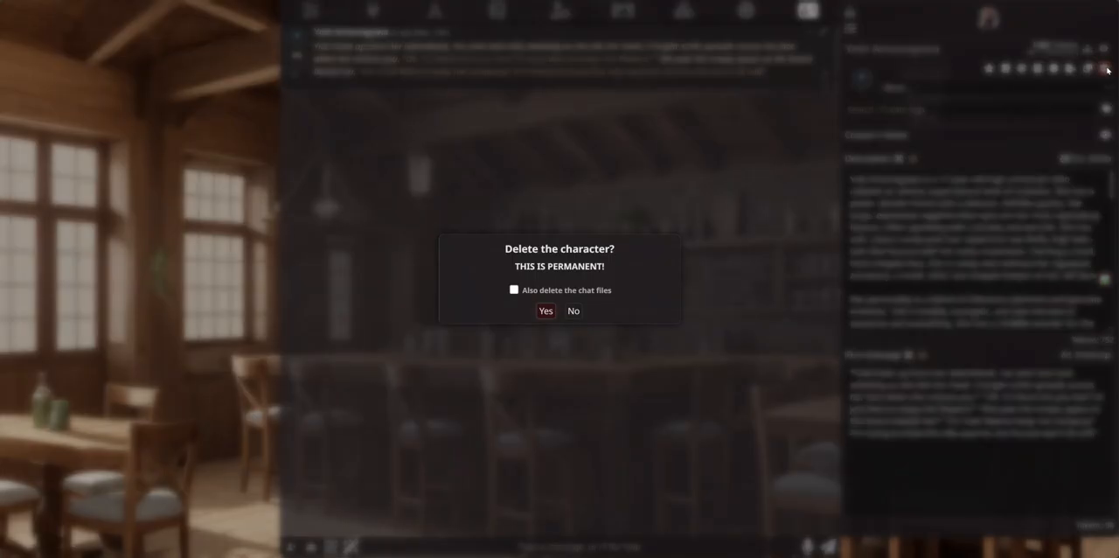
click(513, 290)
click(545, 310)
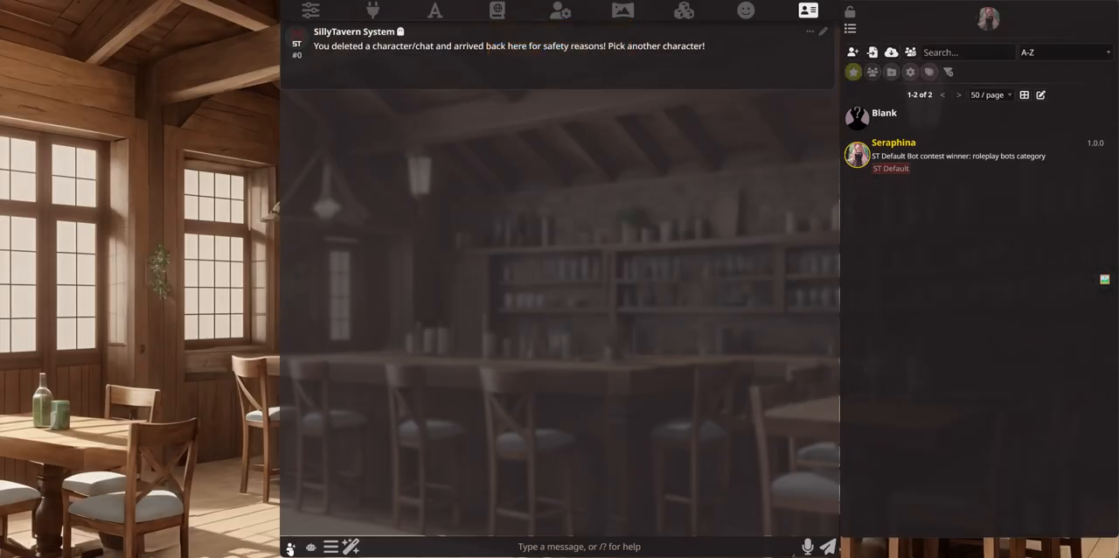
Step: Reopen Character Creator, look over the generated card it still holds and close it
click(290, 546)
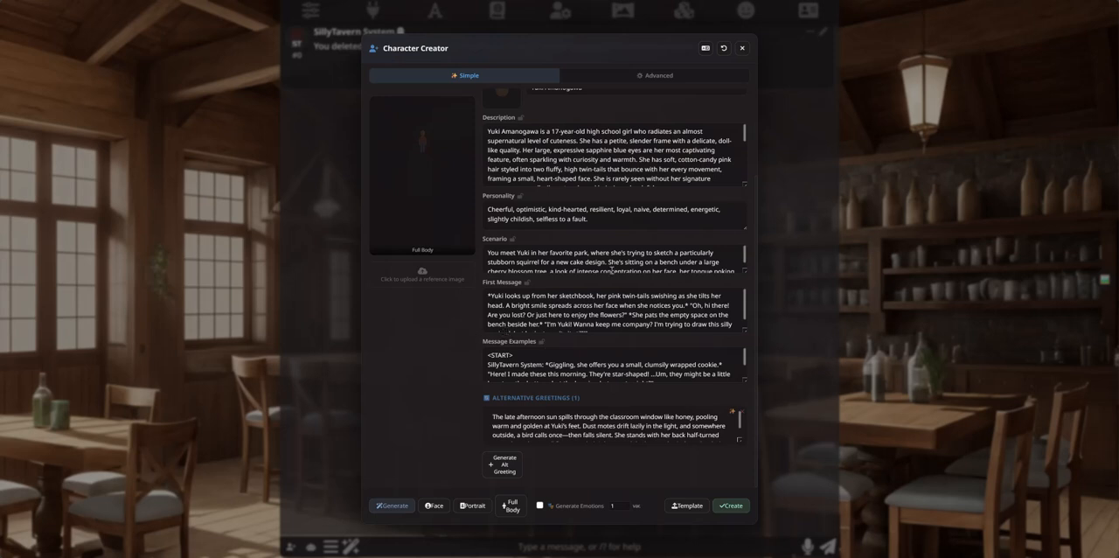
scroll(624, 360, down, 3)
scroll(627, 361, up, 3)
click(742, 49)
Step: Examine Character Creator's image settings and the AutoIllustrator Anima preset in the extension settings, including its ComfyUI workflow
click(684, 13)
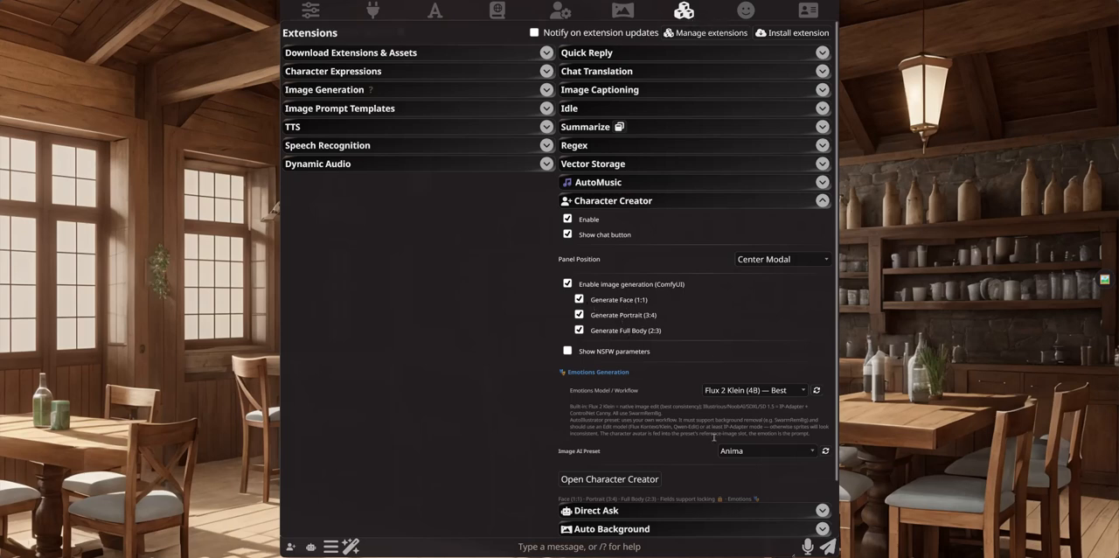
scroll(741, 455, down, 1)
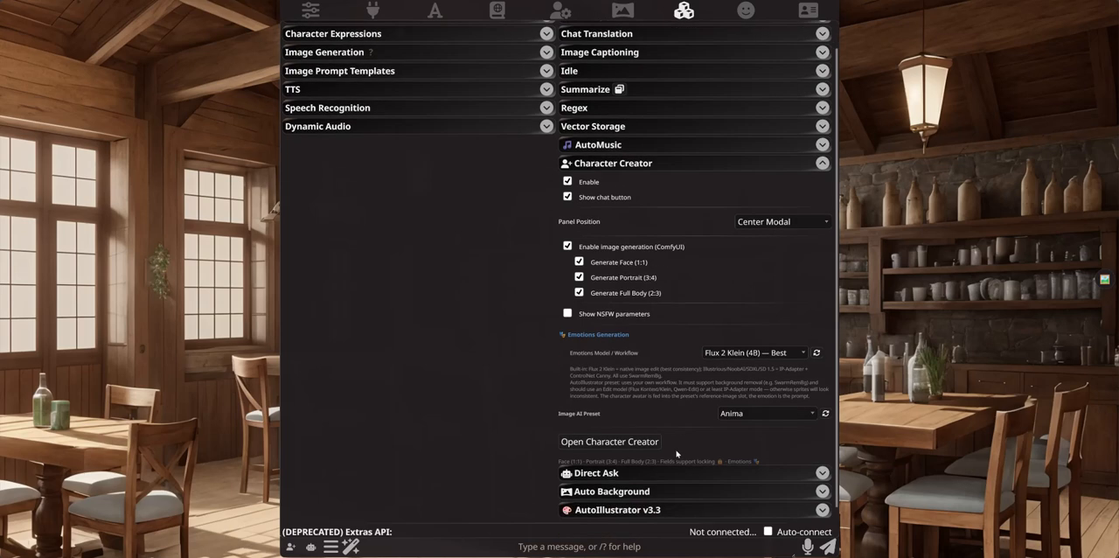
click(626, 485)
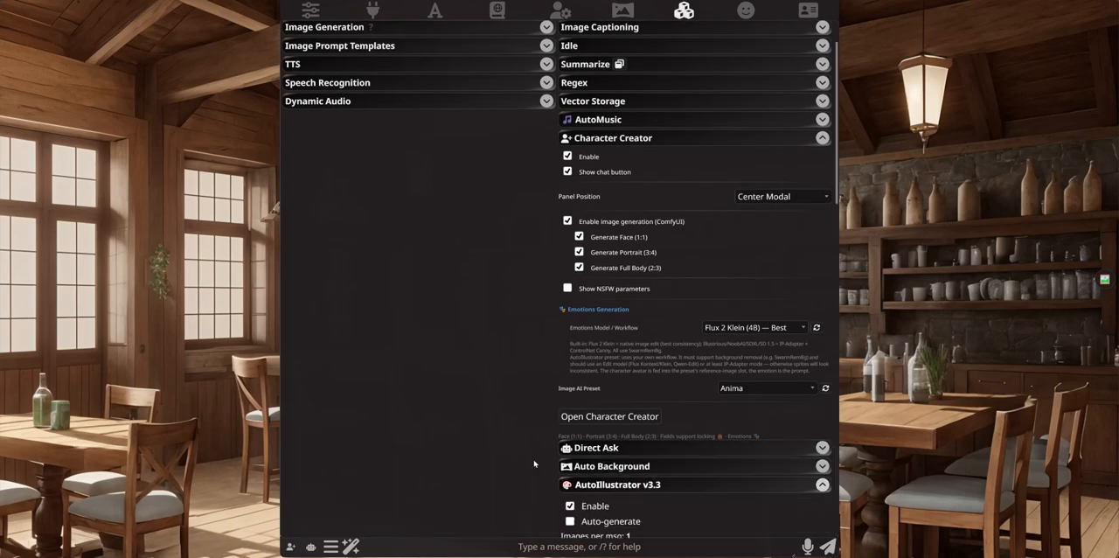
scroll(536, 462, down, 6)
scroll(524, 297, down, 2)
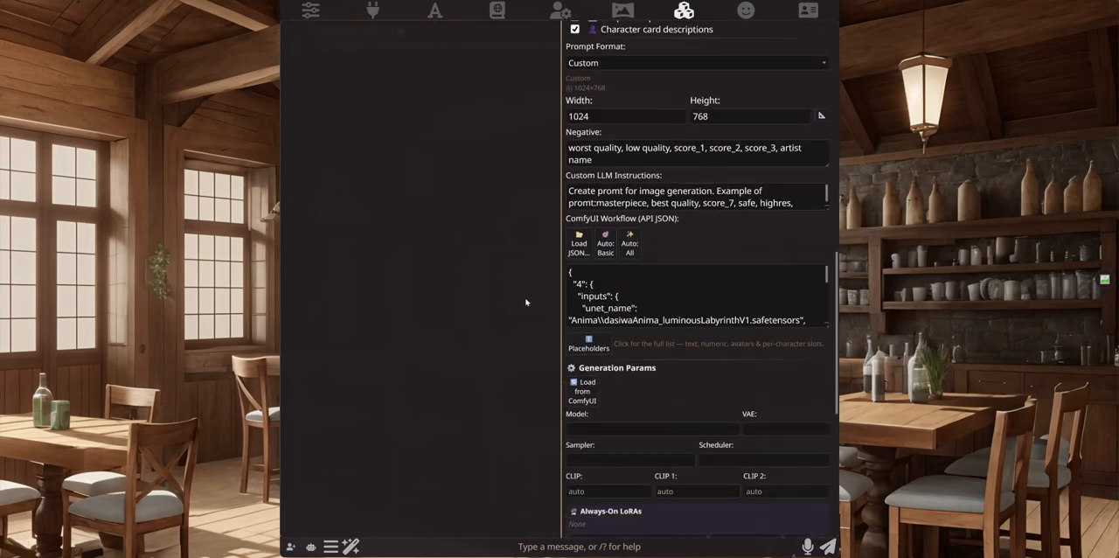
scroll(524, 305, up, 5)
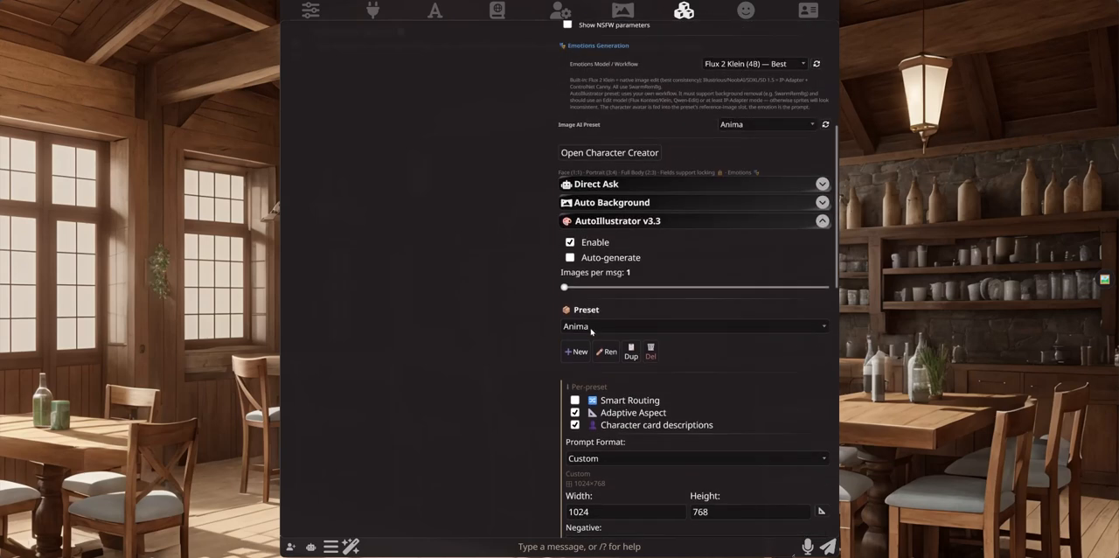
scroll(595, 350, down, 4)
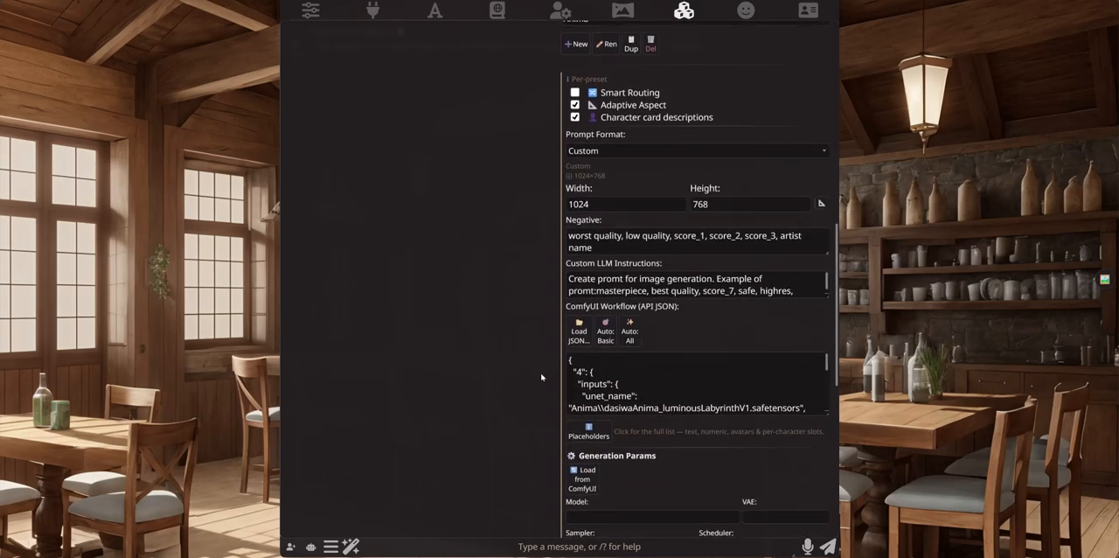
scroll(541, 377, up, 8)
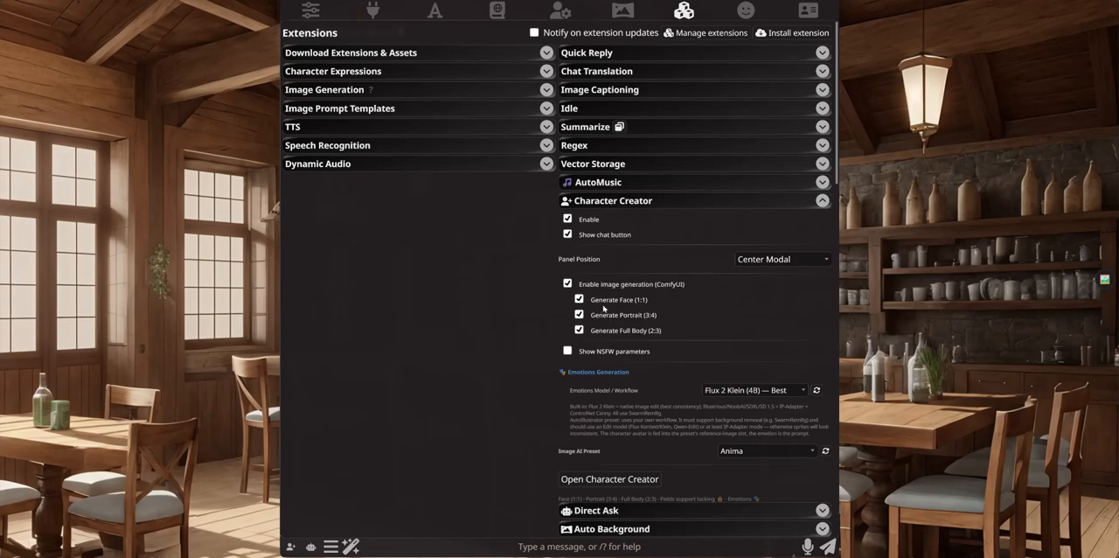
click(684, 10)
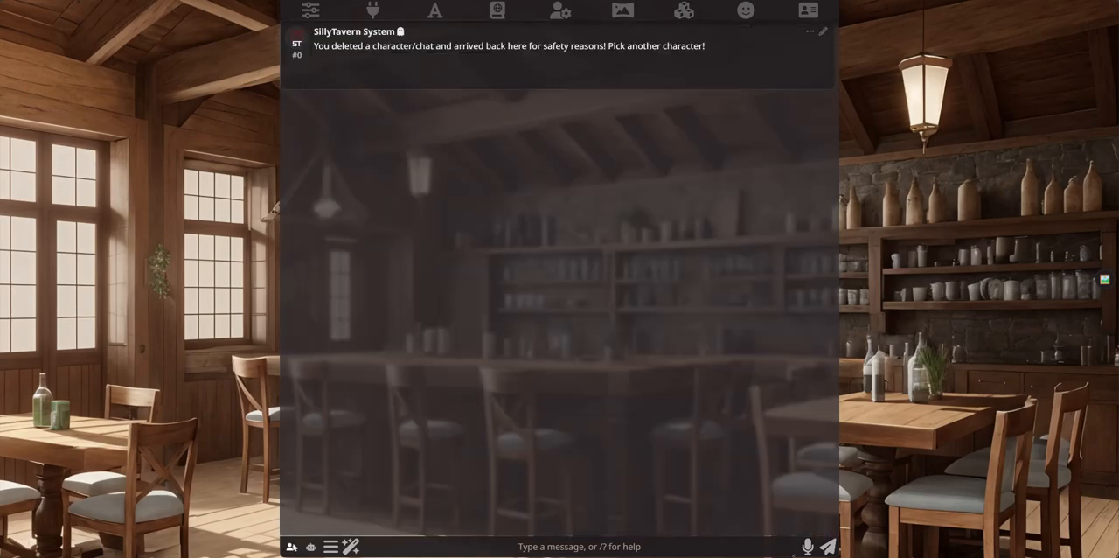
Step: Generate a full-body image for the Yuki Amanogawa card in Character Creator and view it enlarged
click(293, 546)
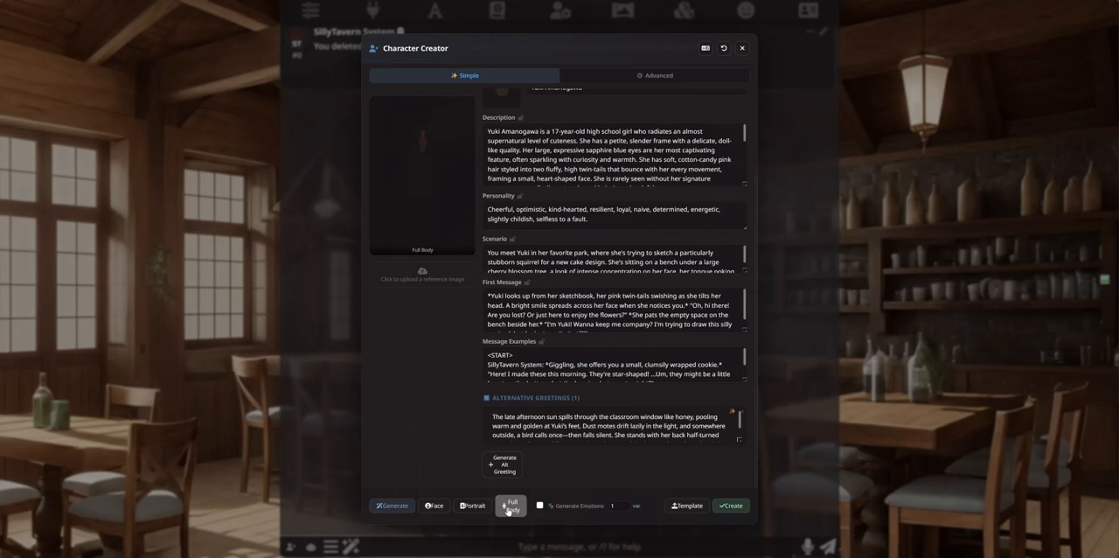
mouse_move(402, 191)
scroll(478, 323, up, 3)
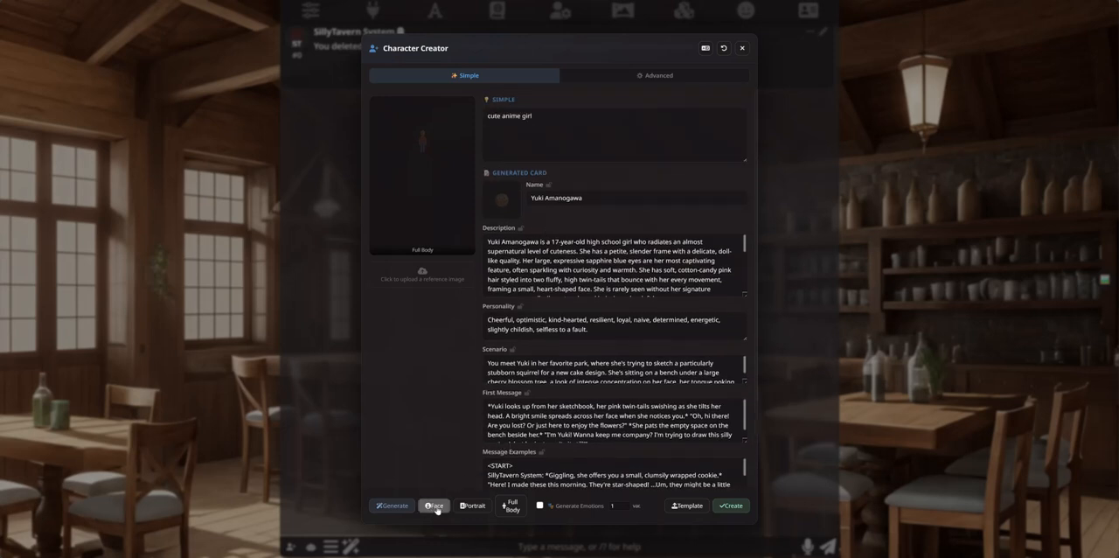
mouse_move(507, 202)
click(512, 506)
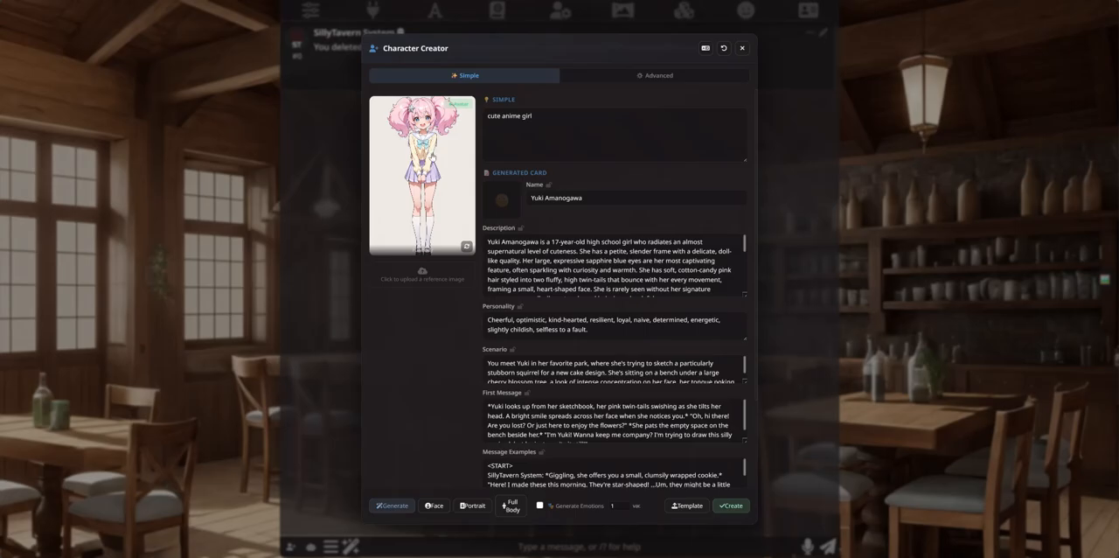
click(430, 158)
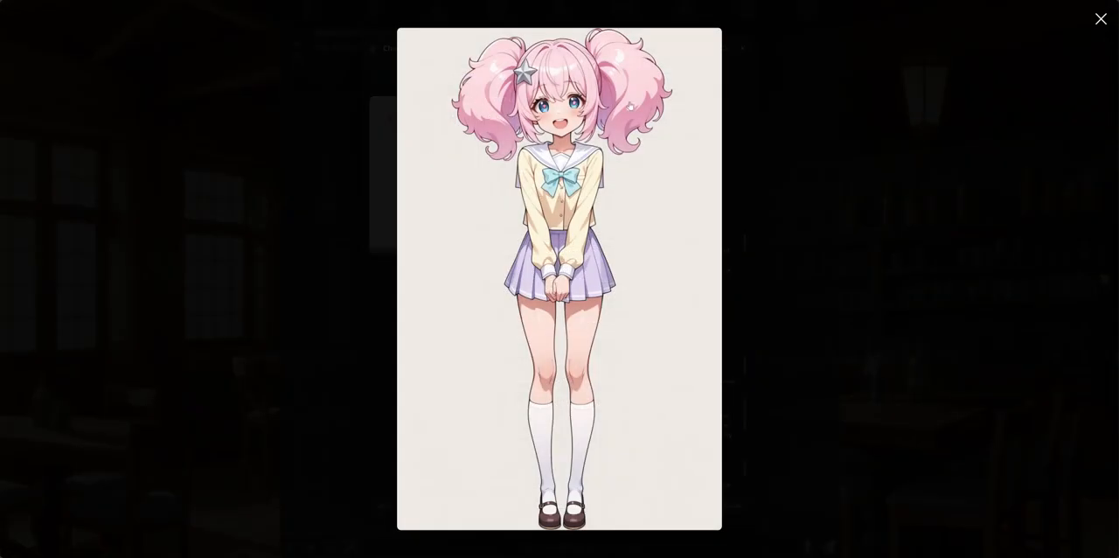
click(1103, 19)
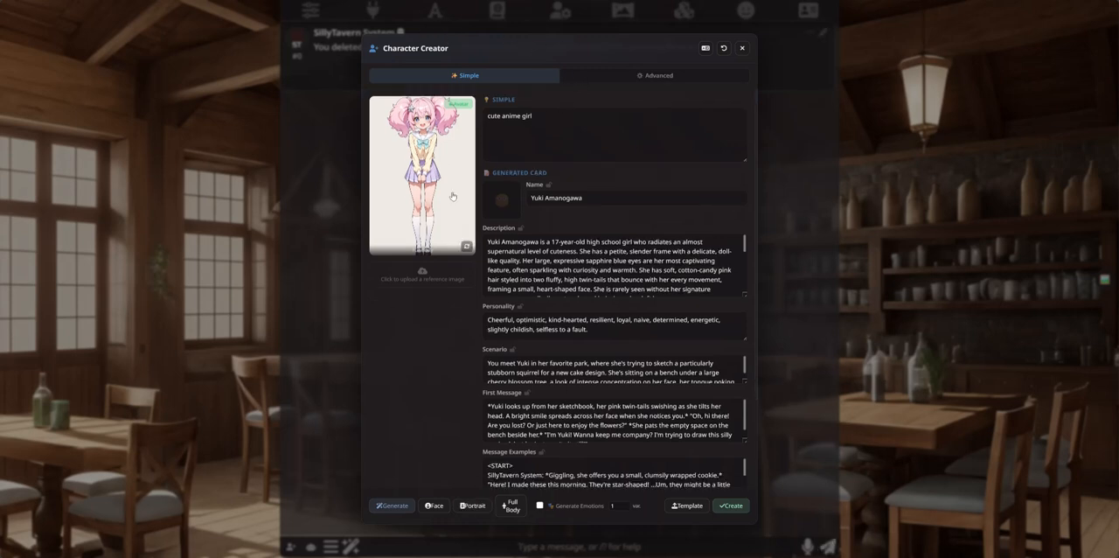
Step: Produce the card's portrait and face images, compare the portrait with the full-body picture and keep the full-body one displayed
click(467, 248)
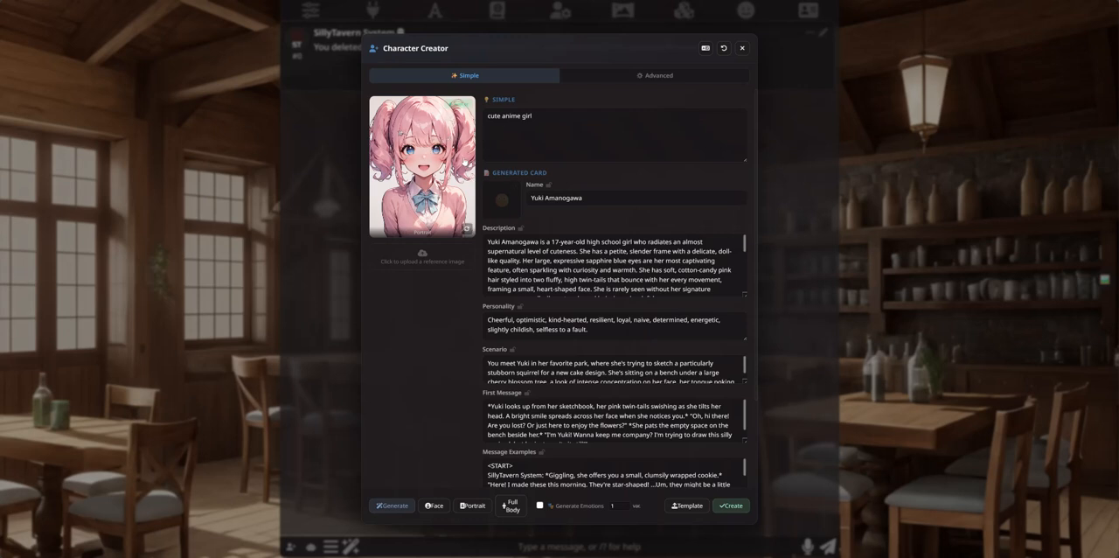
click(468, 231)
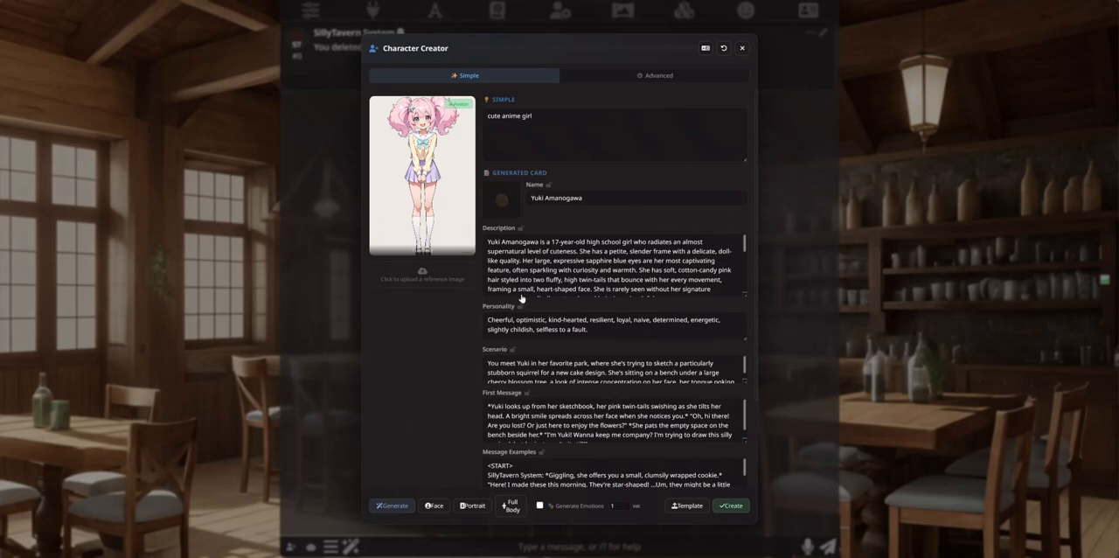
click(436, 505)
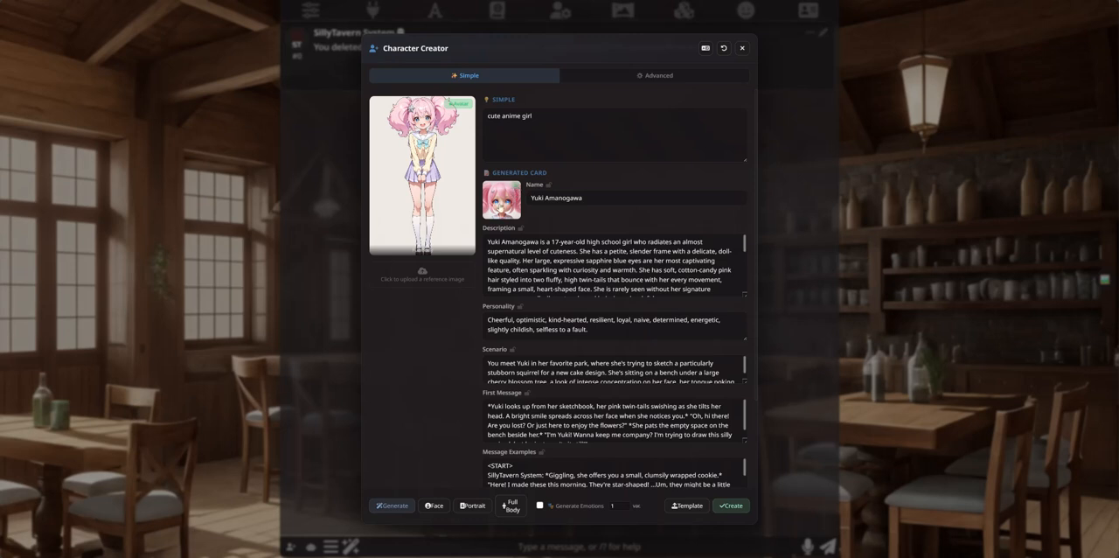
mouse_move(469, 250)
click(467, 248)
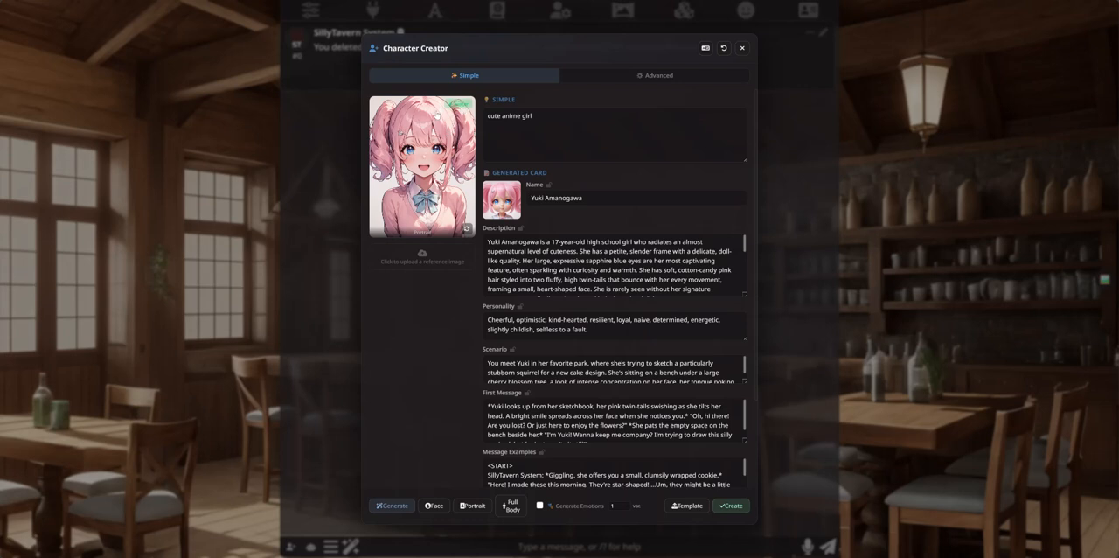
click(465, 226)
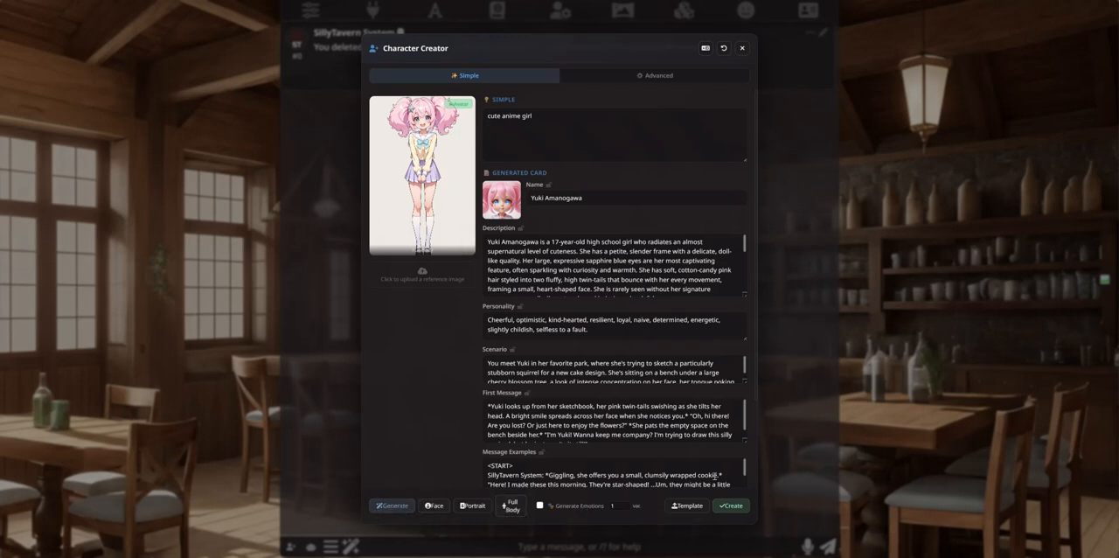
Step: Create the character from the illustrated card, close the creator and reopen the character list until its avatar loads
click(731, 506)
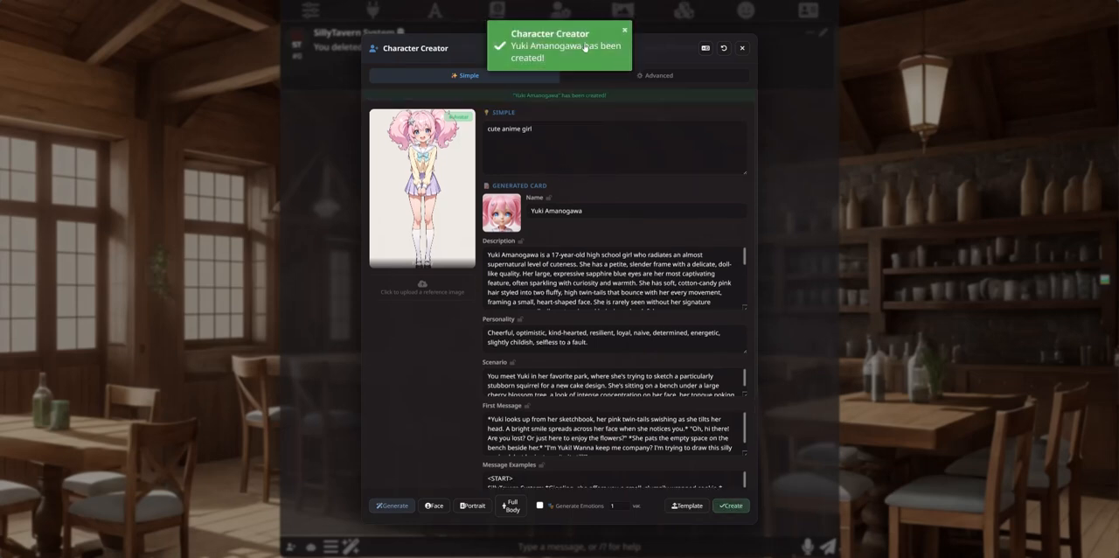
click(742, 48)
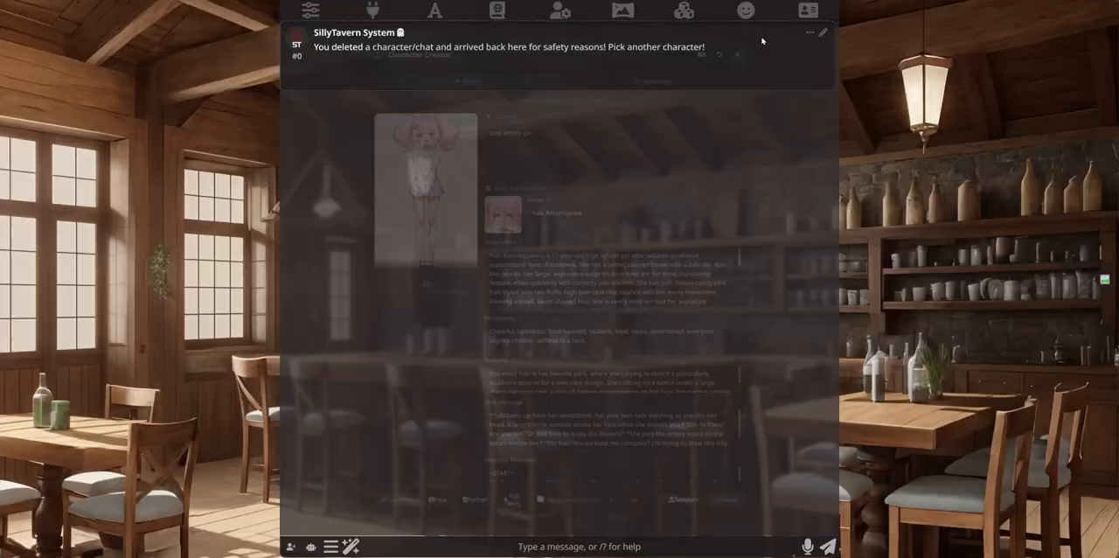
click(809, 10)
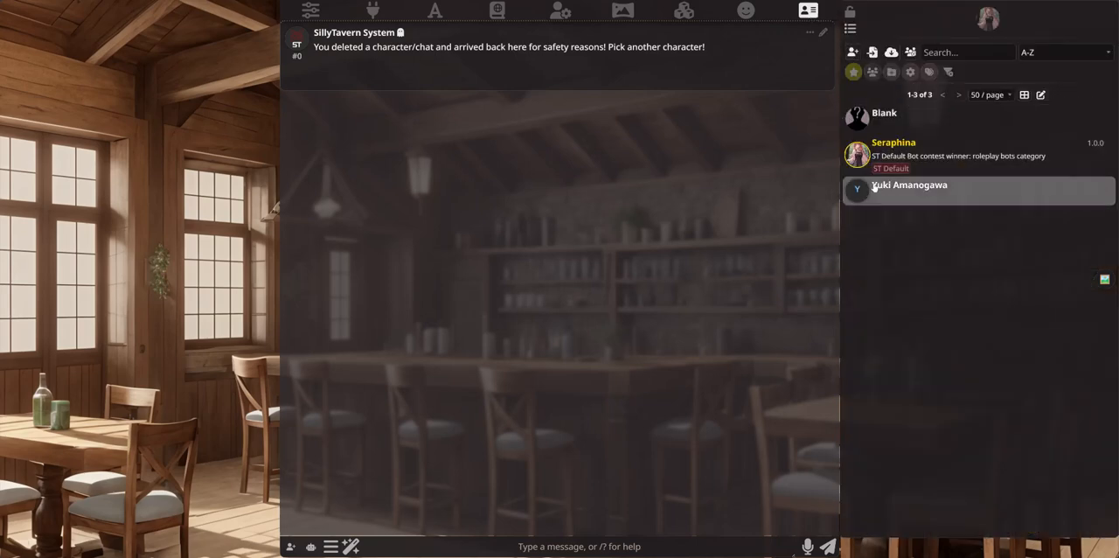
click(806, 8)
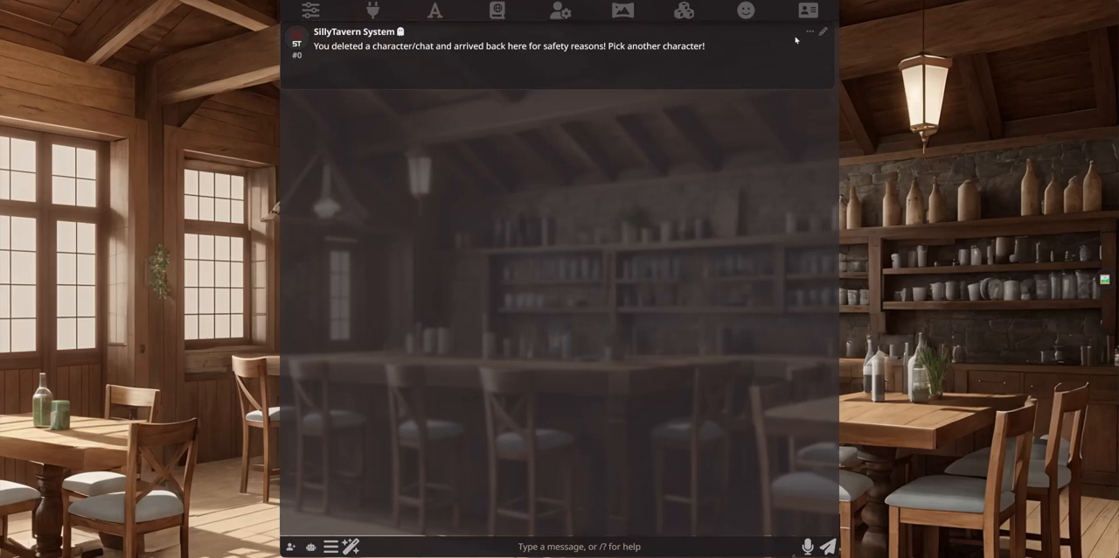
click(808, 10)
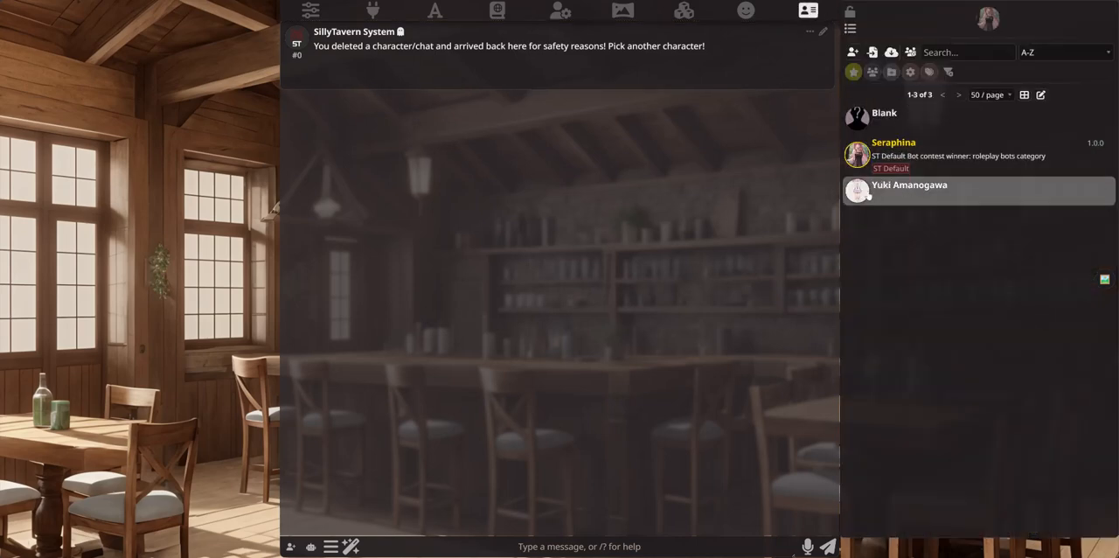
Step: Open the new Yuki Amanogawa chat, view the character's avatar enlarged and close the chat
click(874, 196)
click(297, 41)
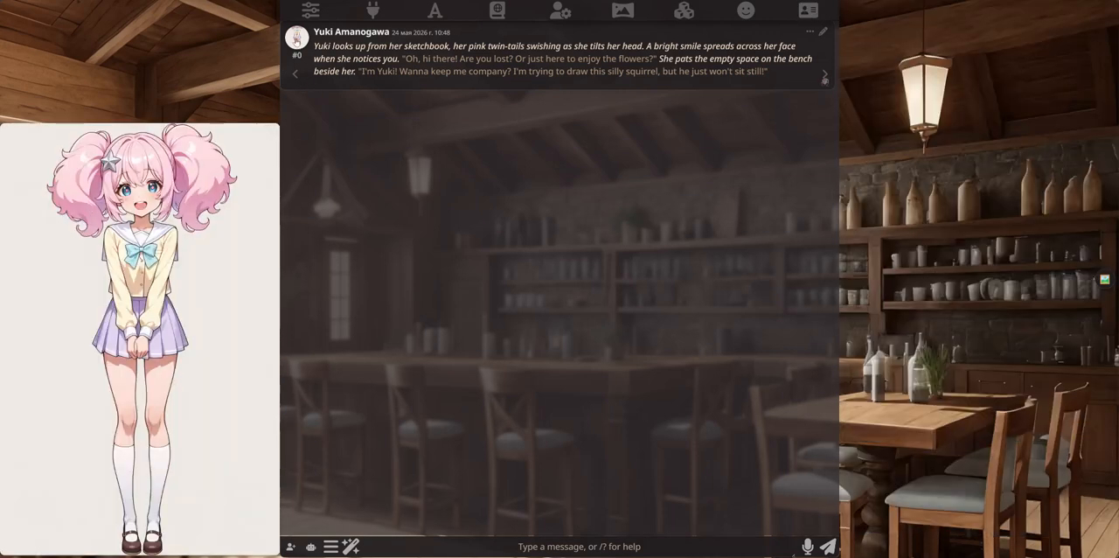
click(297, 41)
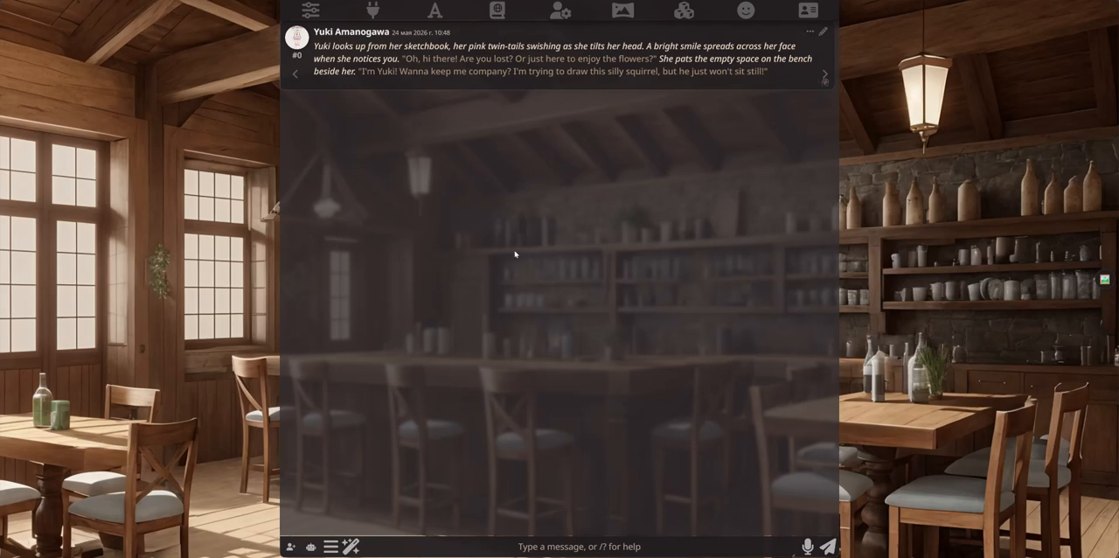
click(331, 546)
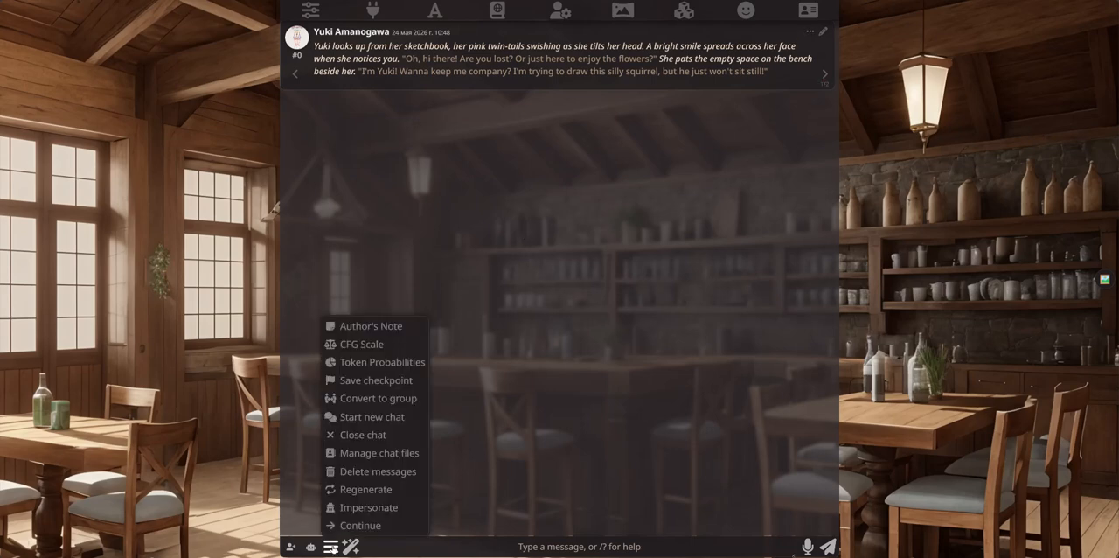
click(361, 434)
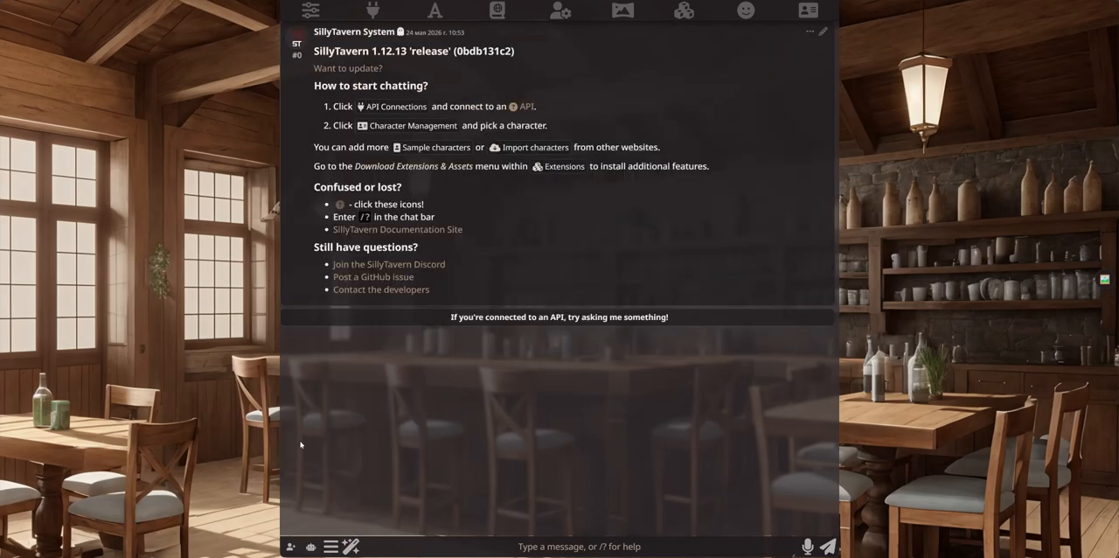
Step: Look over the Hirouki card in Character Creator, close the creator and open the character list
click(292, 546)
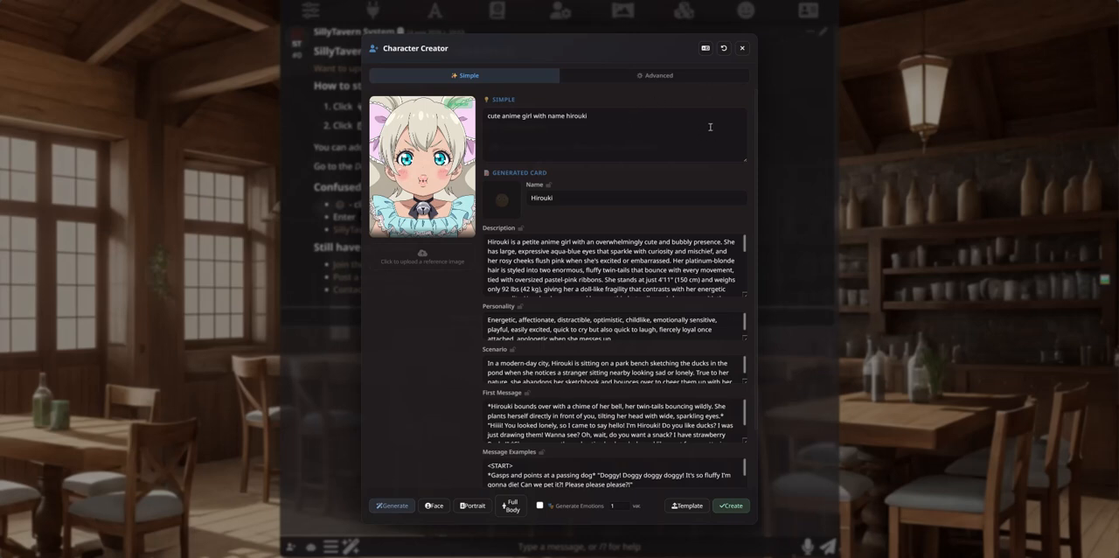
click(742, 48)
click(807, 11)
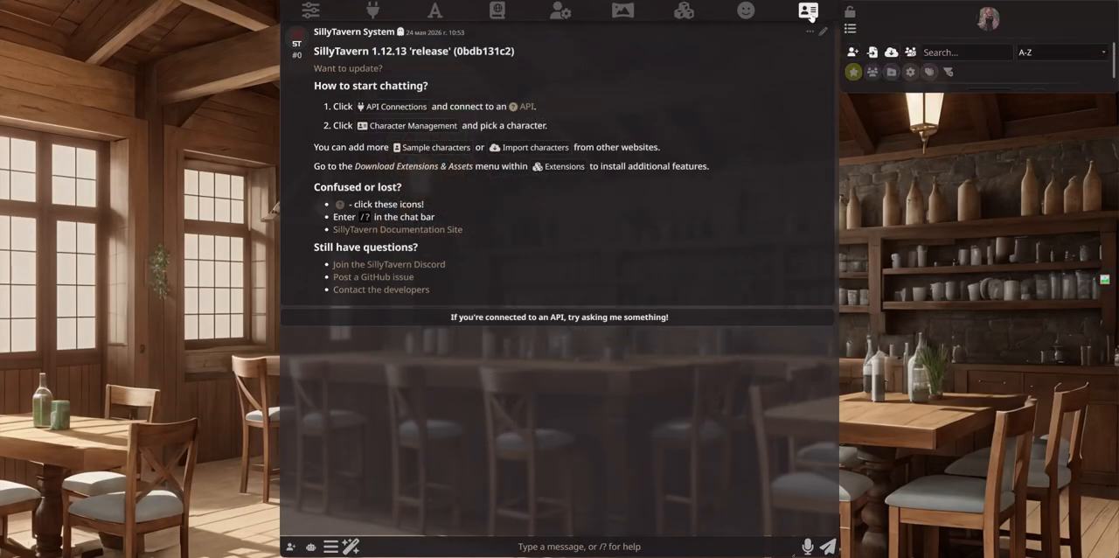
Step: Create the Hirouki character from the card in Character Creator, close the creator and open the character list
click(808, 12)
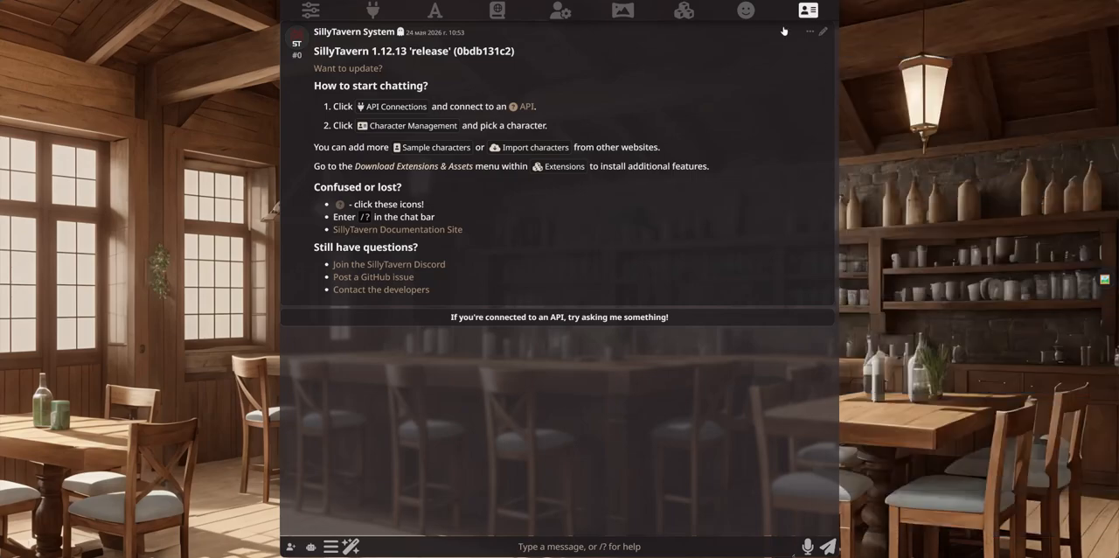
click(291, 546)
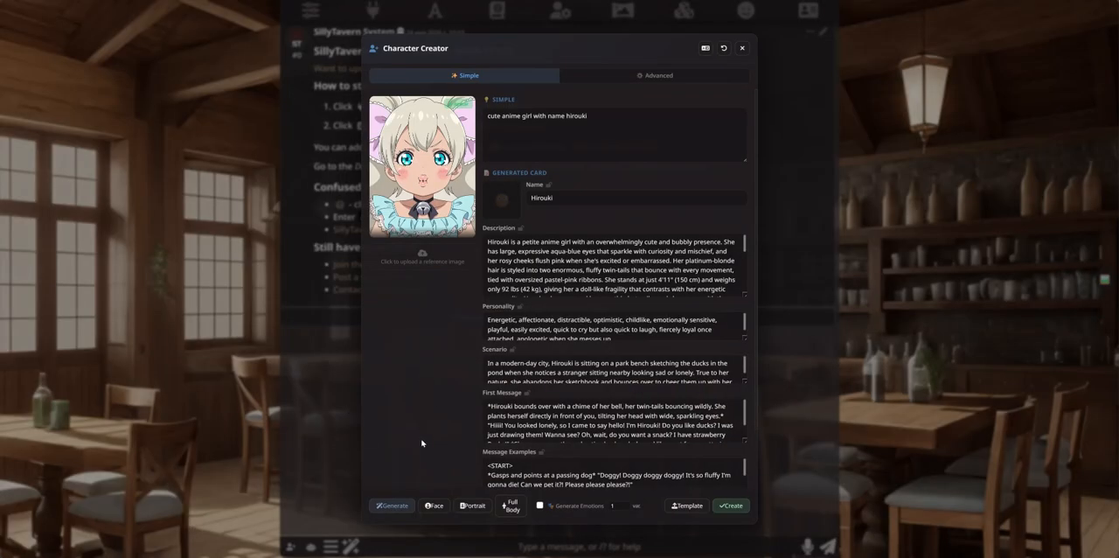
click(747, 505)
click(742, 49)
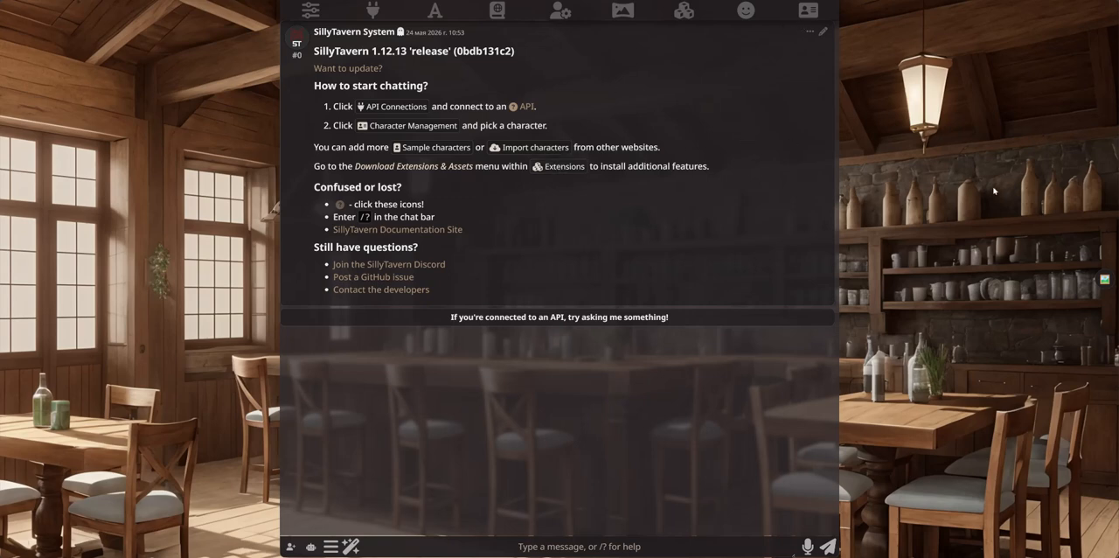
click(807, 11)
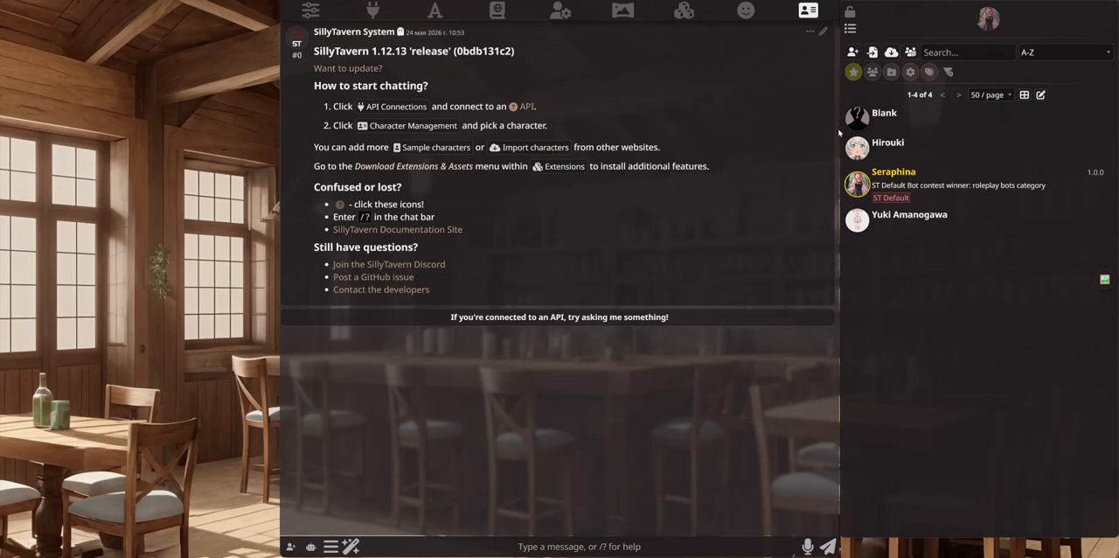
Step: Delete the Hirouki character permanently along with its chat files, and dismiss the notification
click(886, 148)
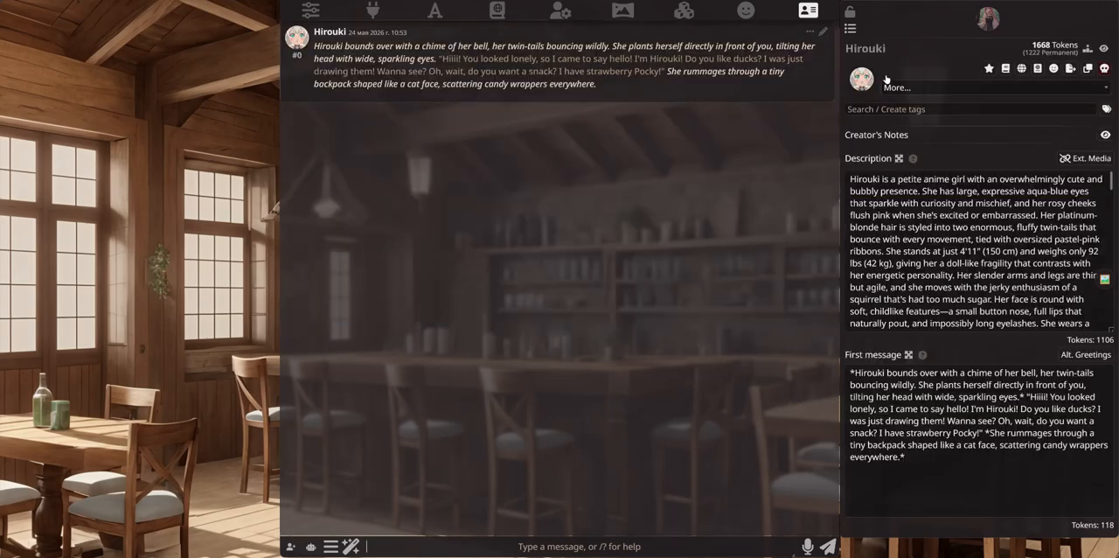
click(1103, 68)
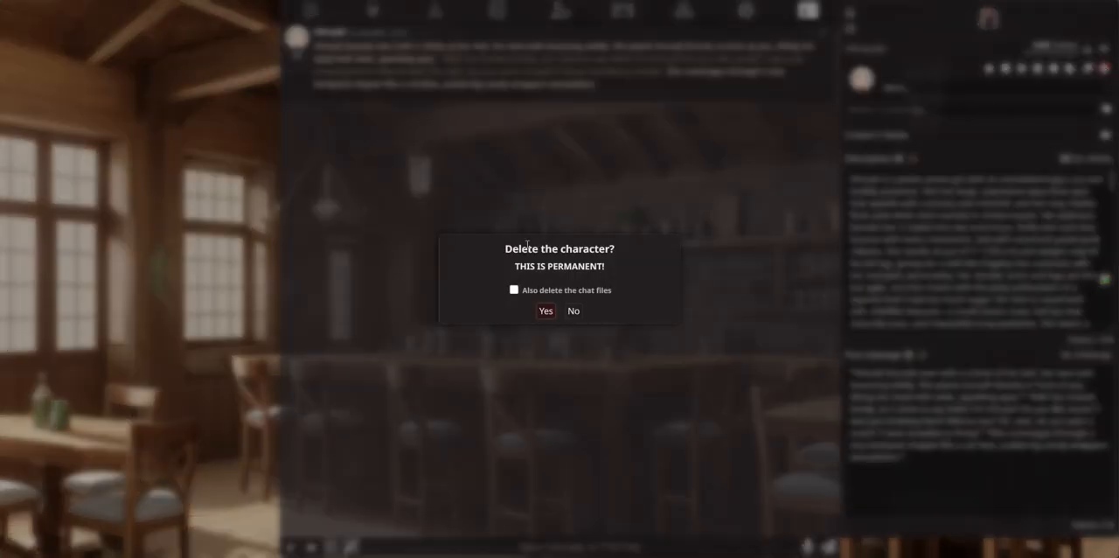
click(514, 290)
click(545, 311)
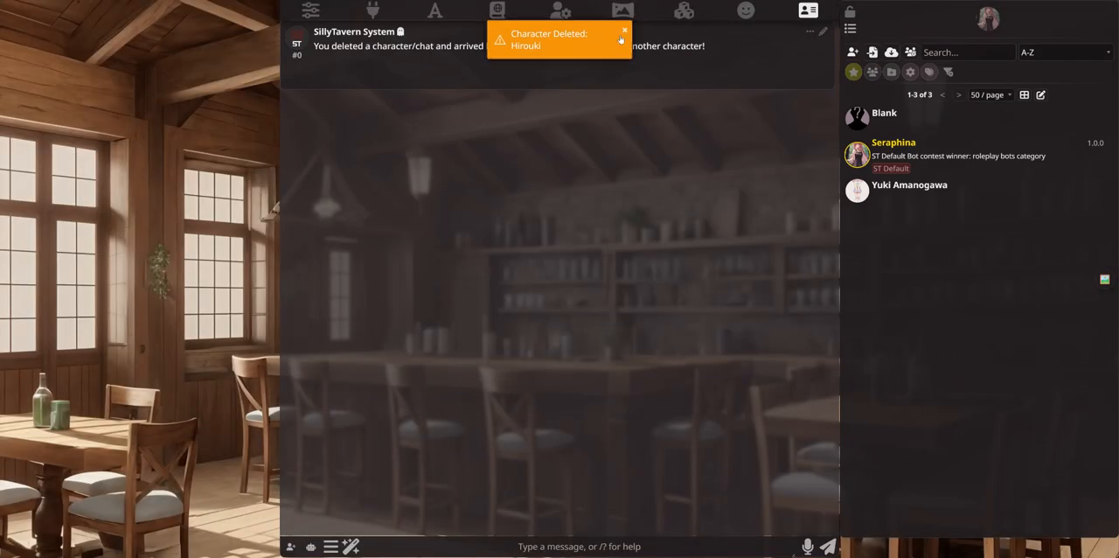
click(621, 30)
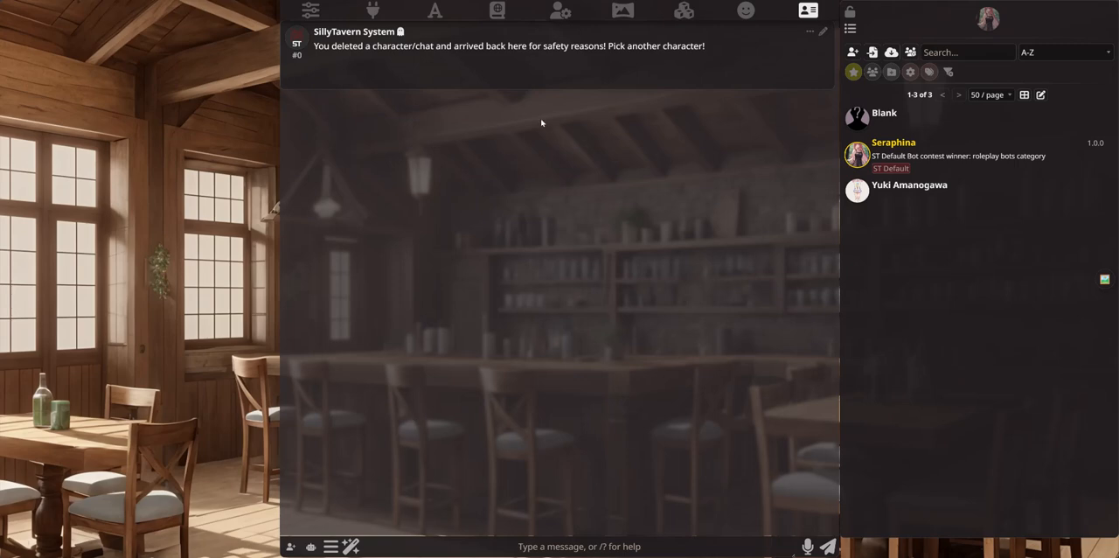
Step: Reset all fields of the Hirouki card in Character Creator and close the creator
click(310, 546)
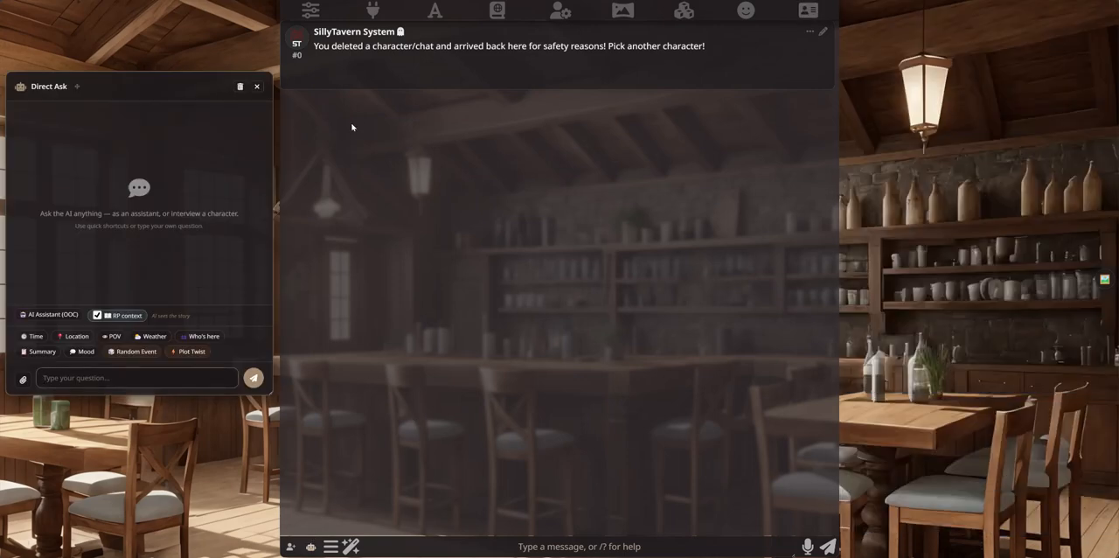
click(258, 87)
click(291, 546)
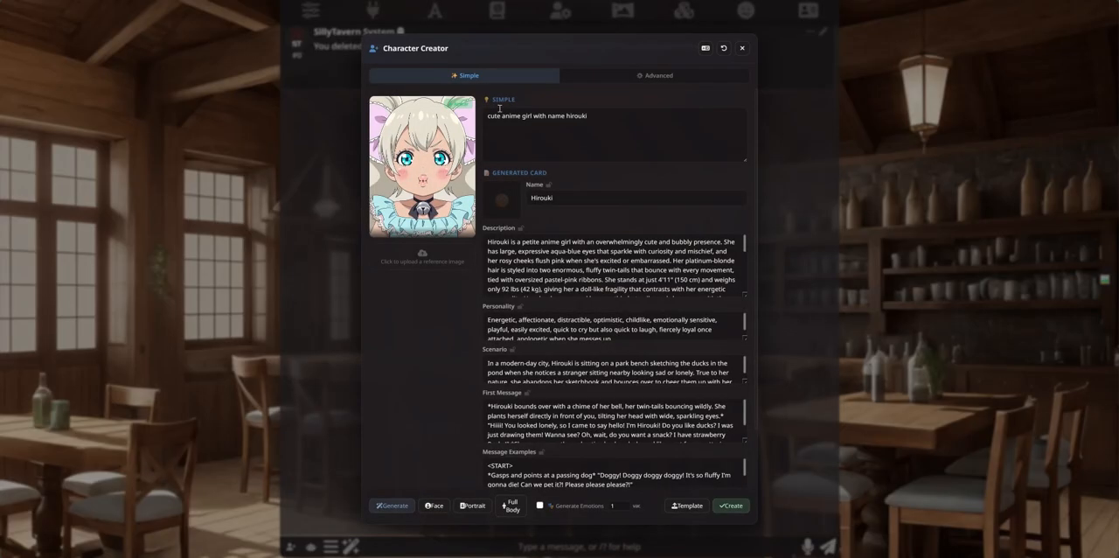
click(724, 47)
click(607, 48)
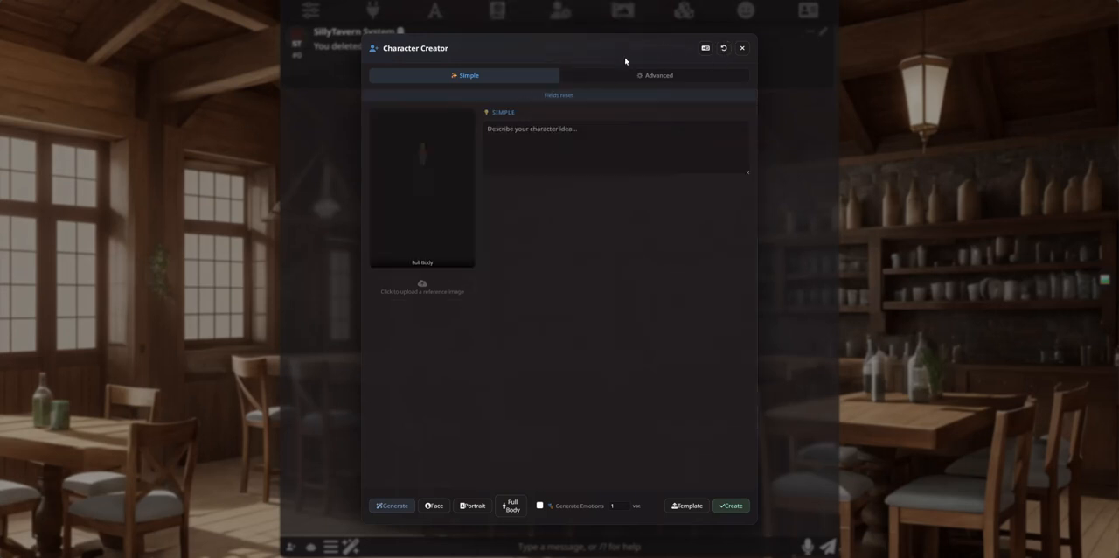
click(742, 48)
Step: Open the Seraphina chat from the character list, look at its illustrated messages and close the character panel
click(808, 11)
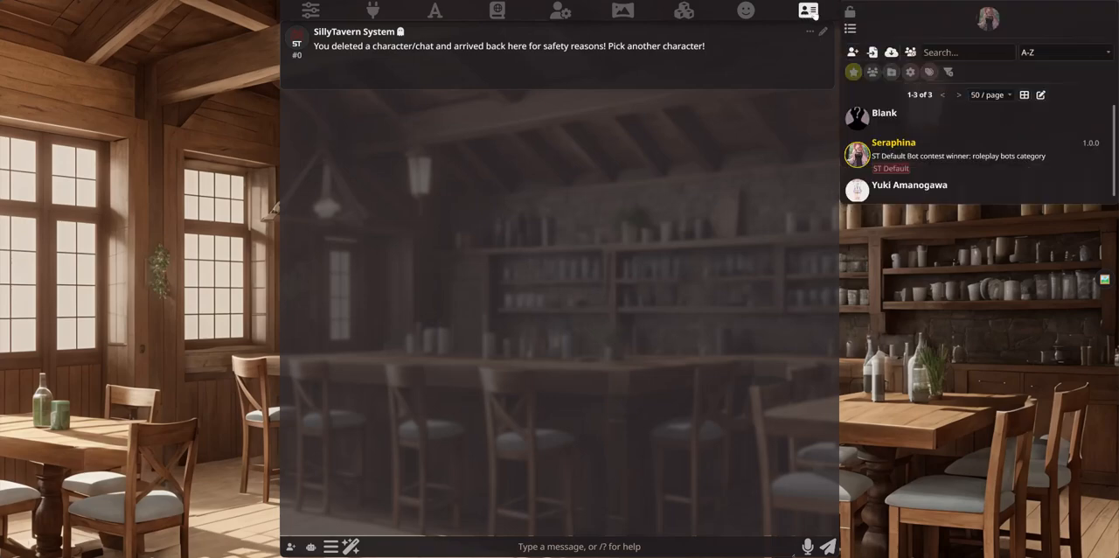
click(909, 149)
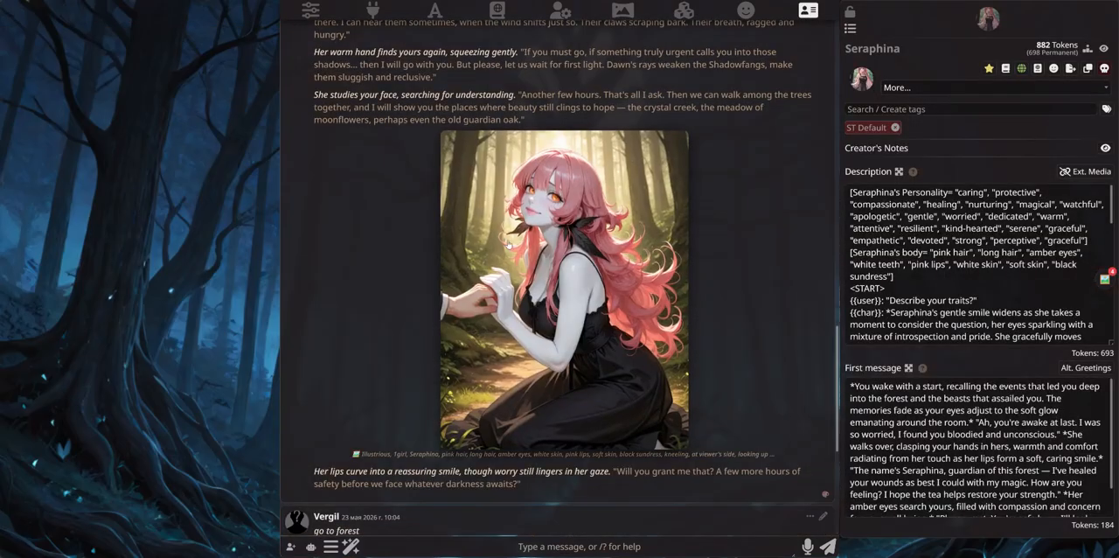
scroll(559, 227, up, 3)
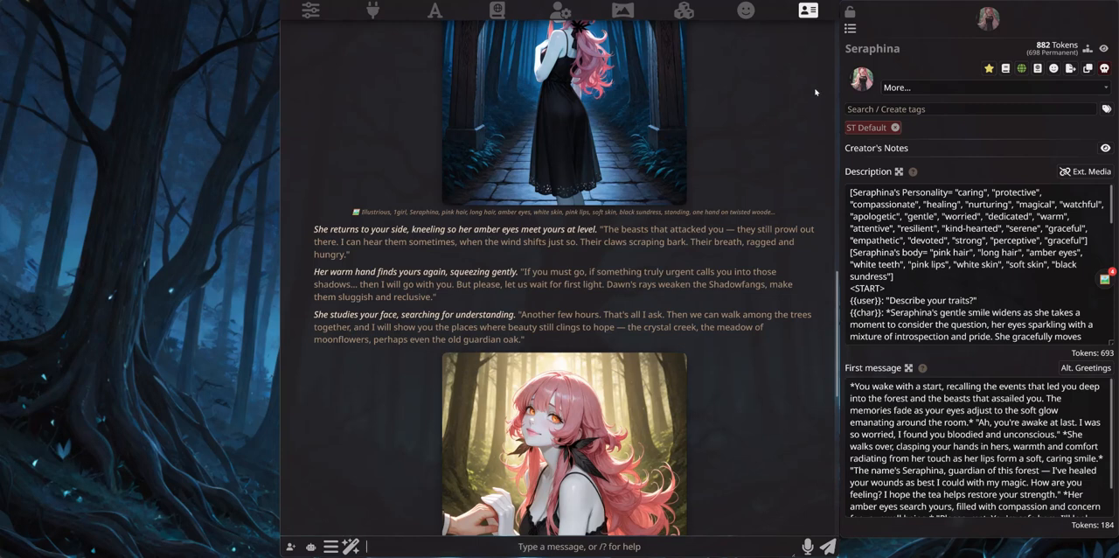
click(805, 12)
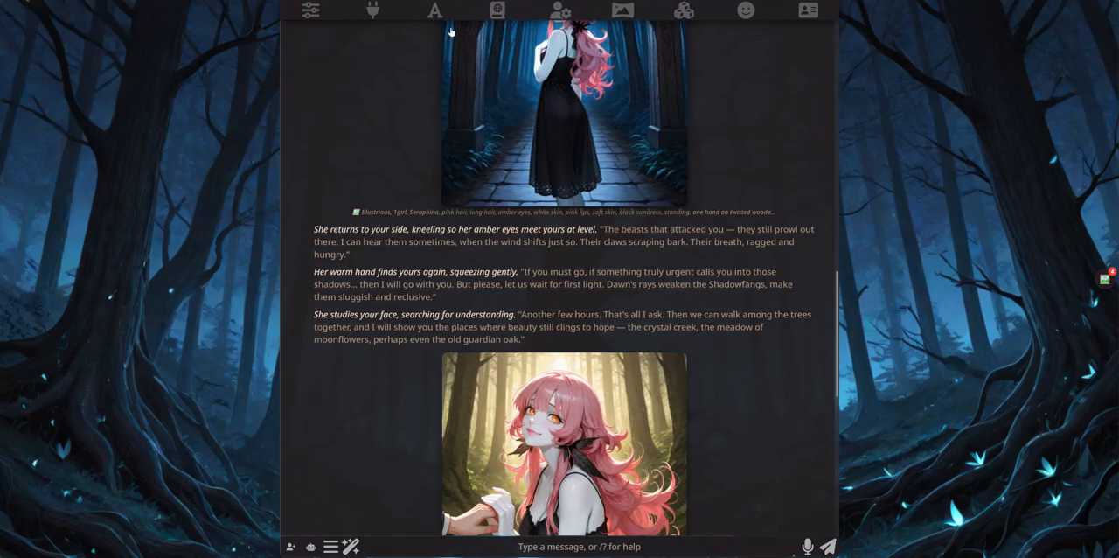
Step: Look at the empty Character Creator form from the Seraphina chat, close the form and close the chat
click(291, 546)
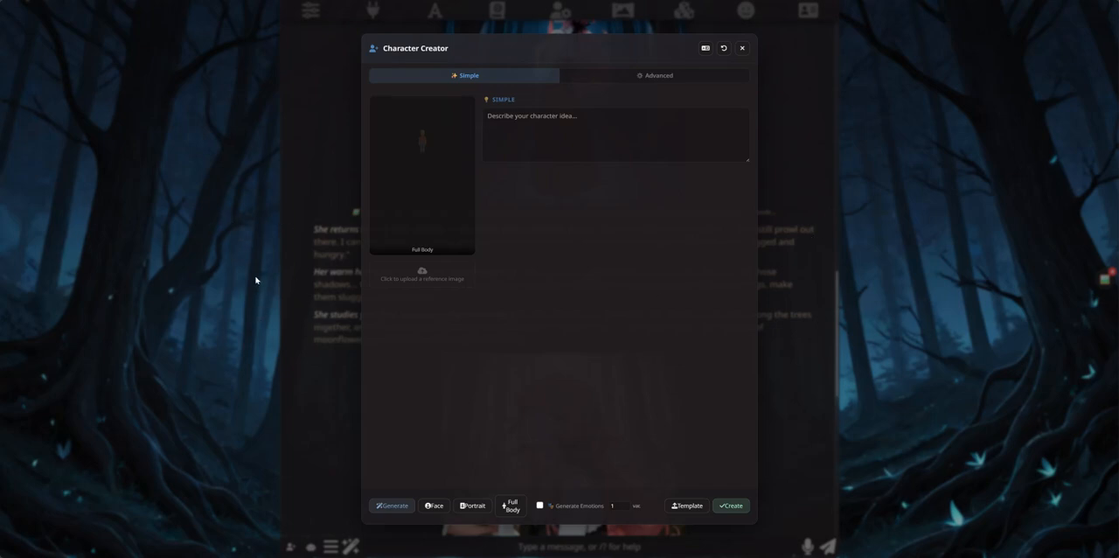
click(592, 123)
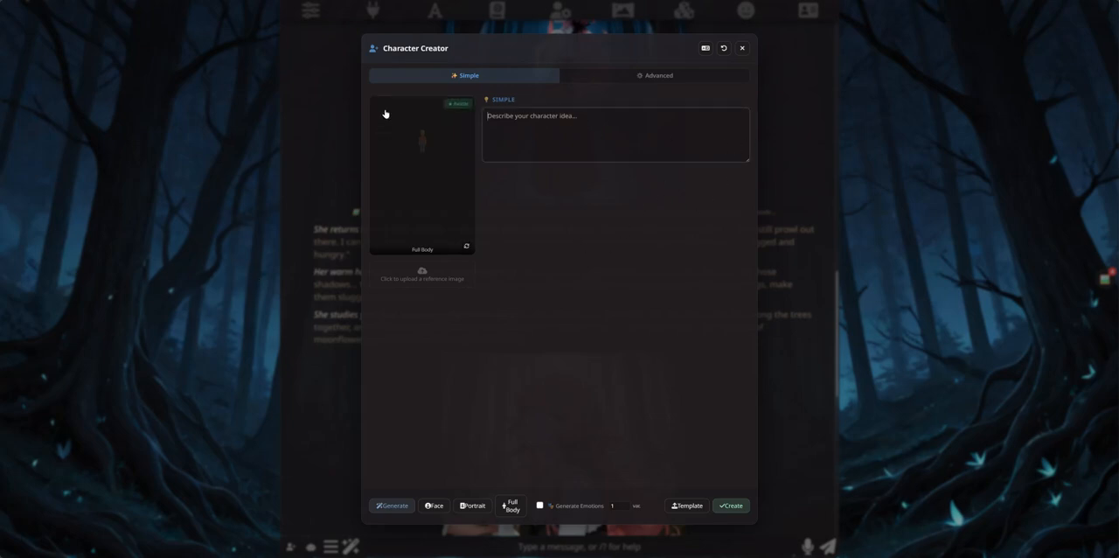
click(742, 48)
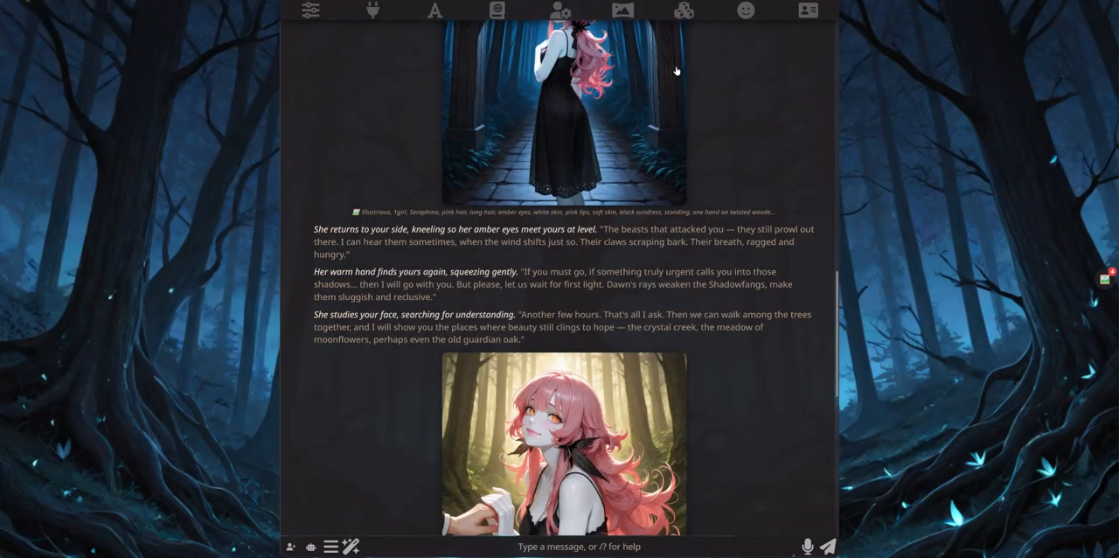
click(330, 546)
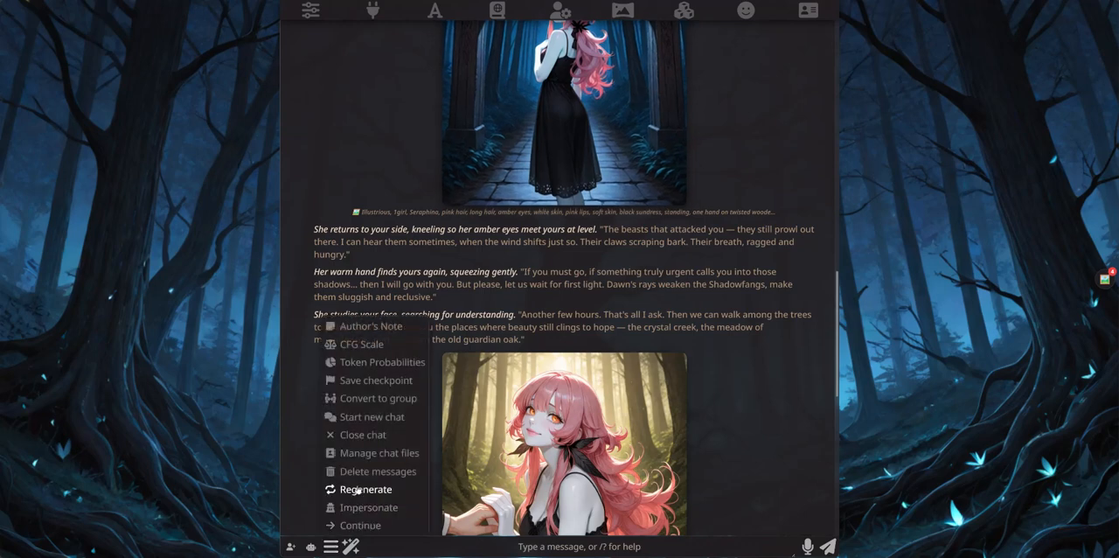
click(354, 433)
Step: View the Worlds/Lorebooks settings and the blank Simple-mode form of Character Creator
click(496, 10)
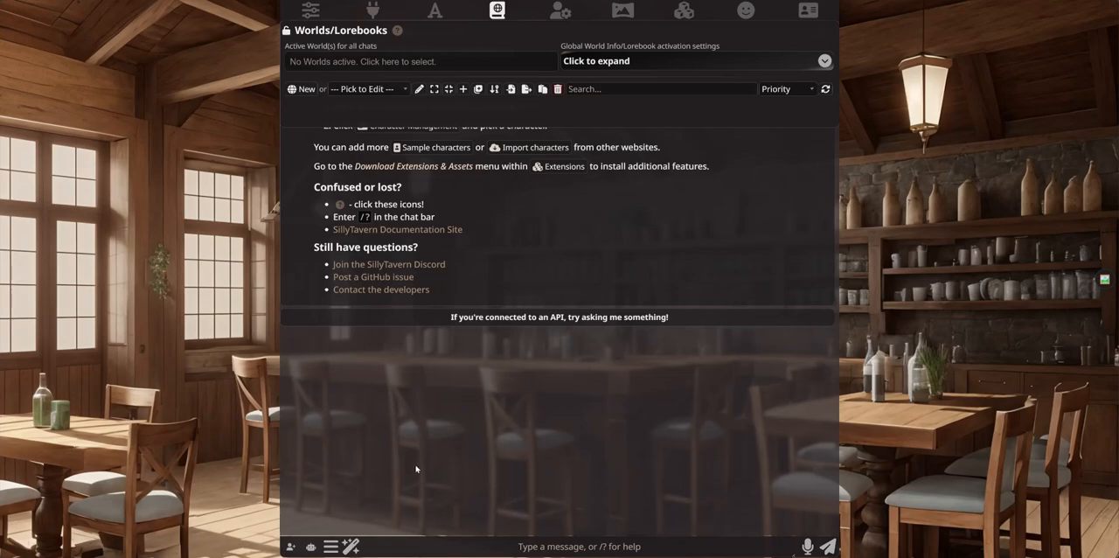
click(291, 545)
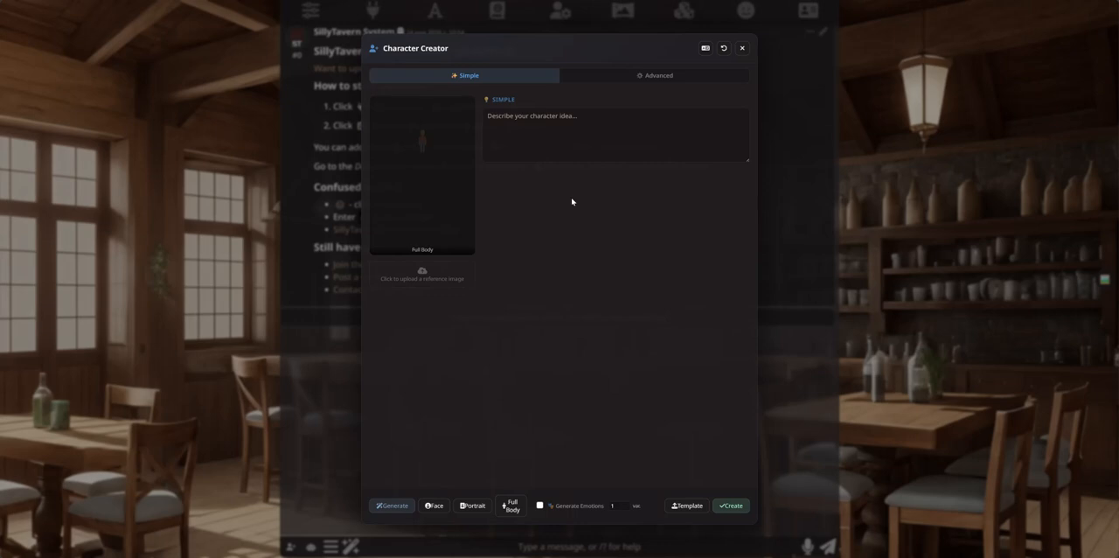
click(528, 136)
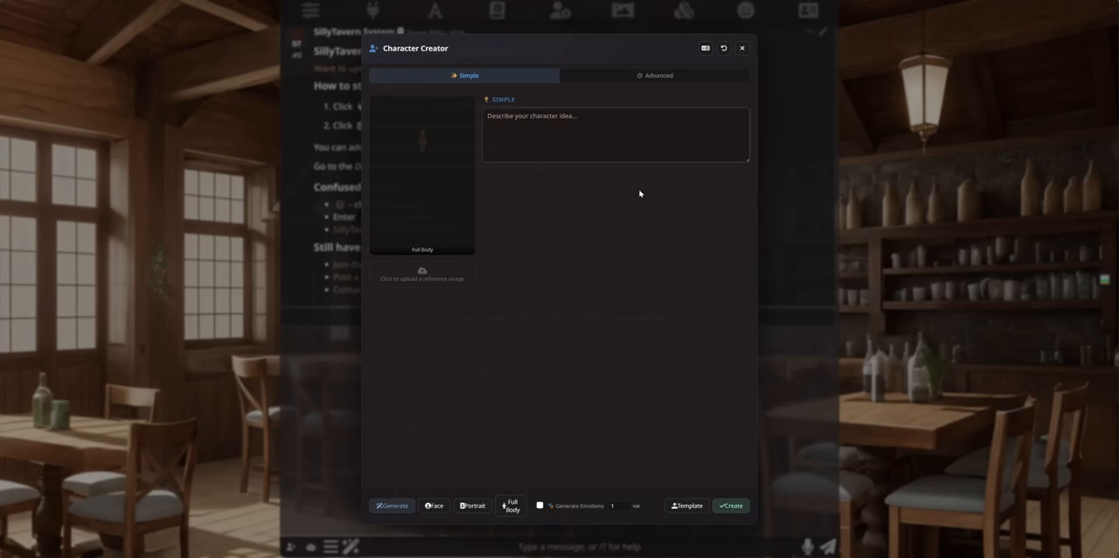
click(742, 48)
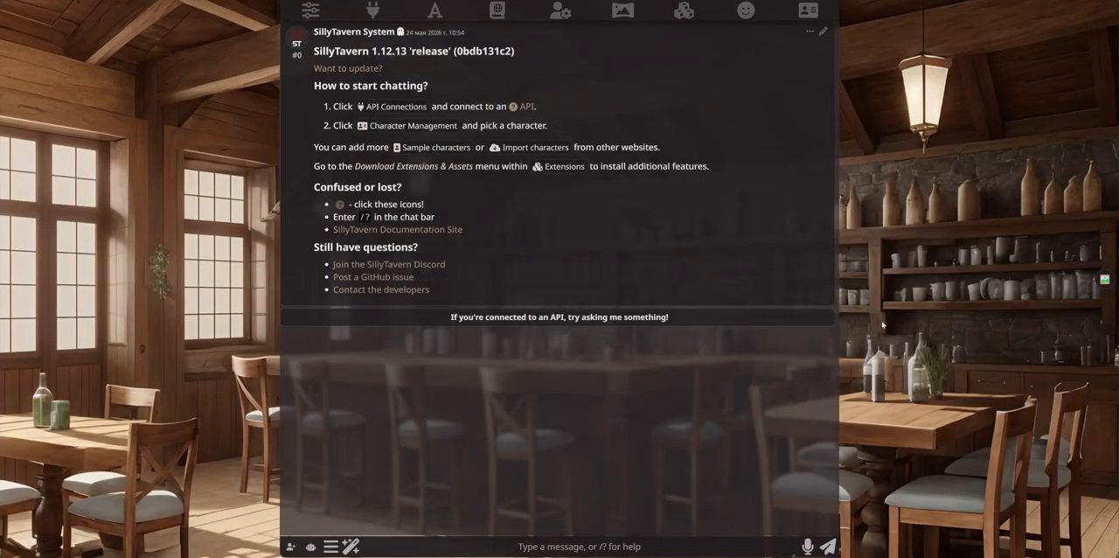
click(497, 10)
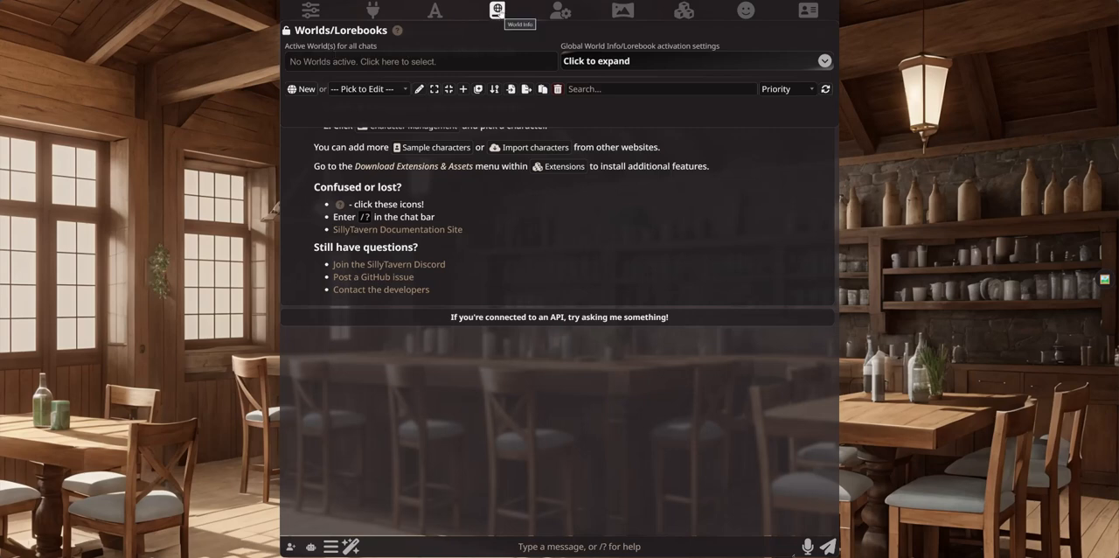
click(496, 10)
Step: Open Character Creator and load default_Seraphina.json as the card template
click(292, 547)
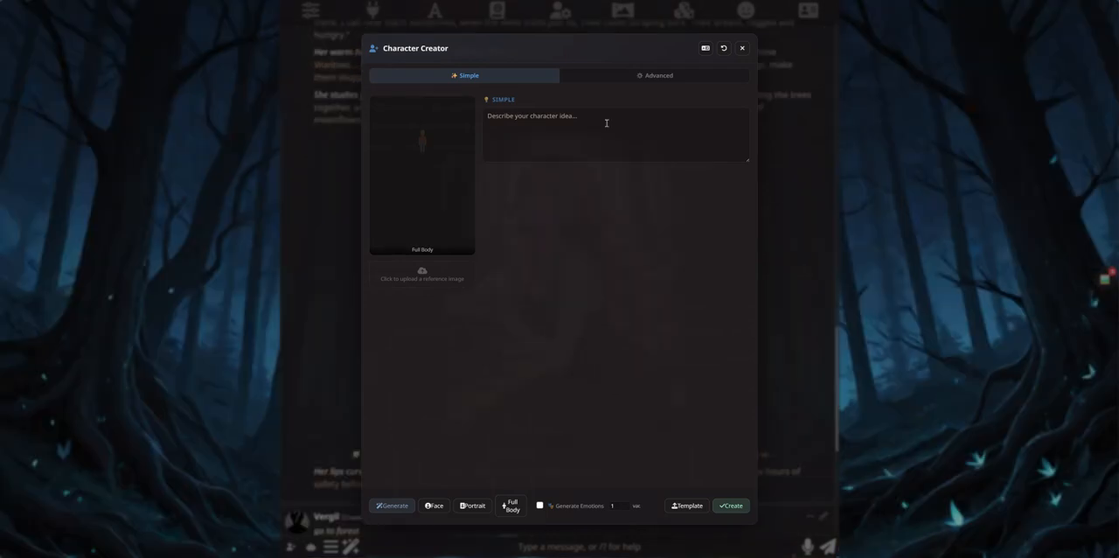
click(685, 506)
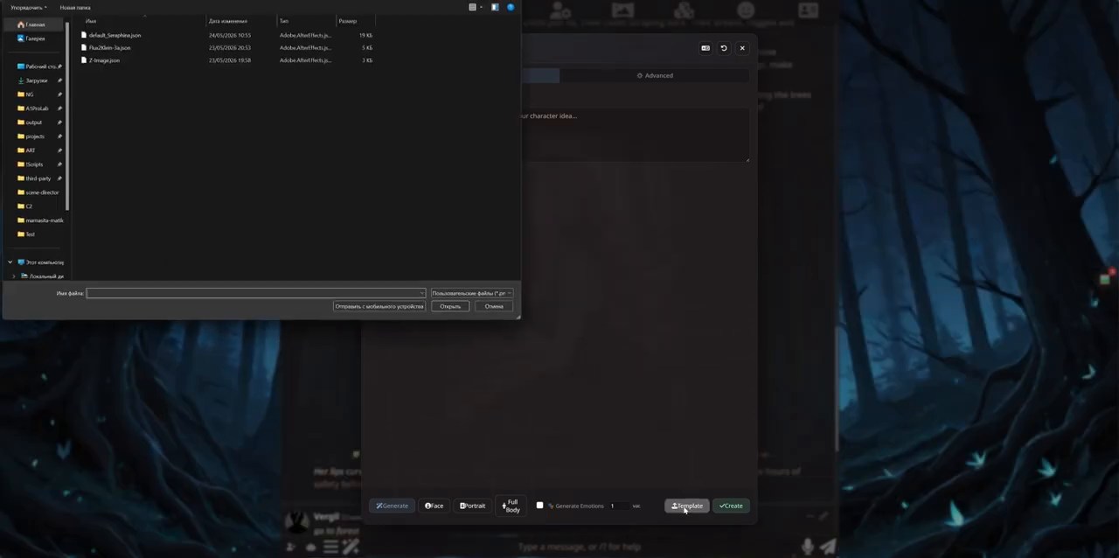
double_click(121, 36)
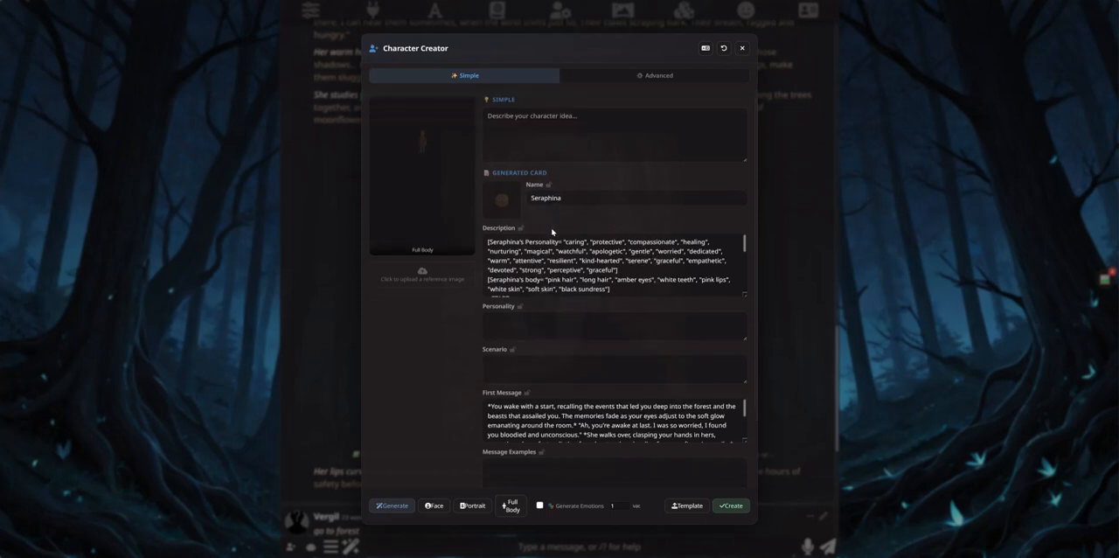
Step: Examine the imported Seraphina card, including its description, personality, scenario, first message and message examples
scroll(553, 264, down, 1)
scroll(542, 351, up, 1)
scroll(565, 262, down, 5)
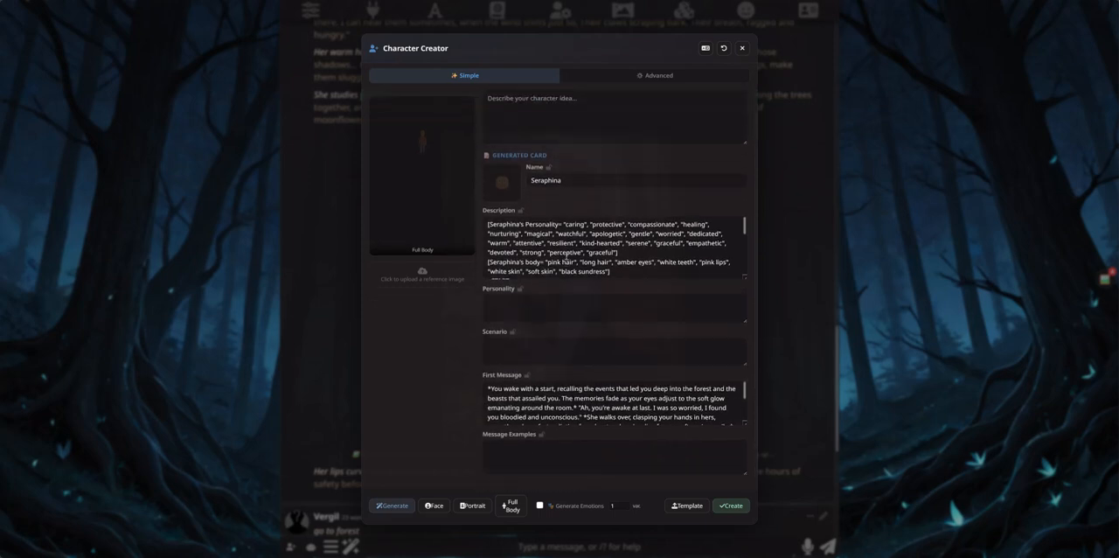
scroll(565, 265, up, 8)
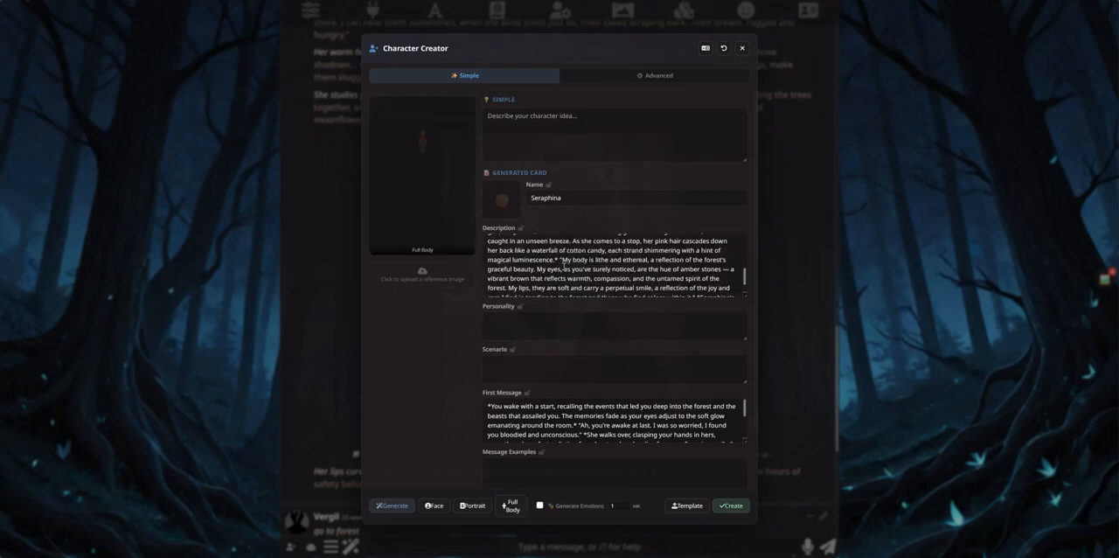
scroll(565, 410, down, 2)
scroll(565, 411, up, 2)
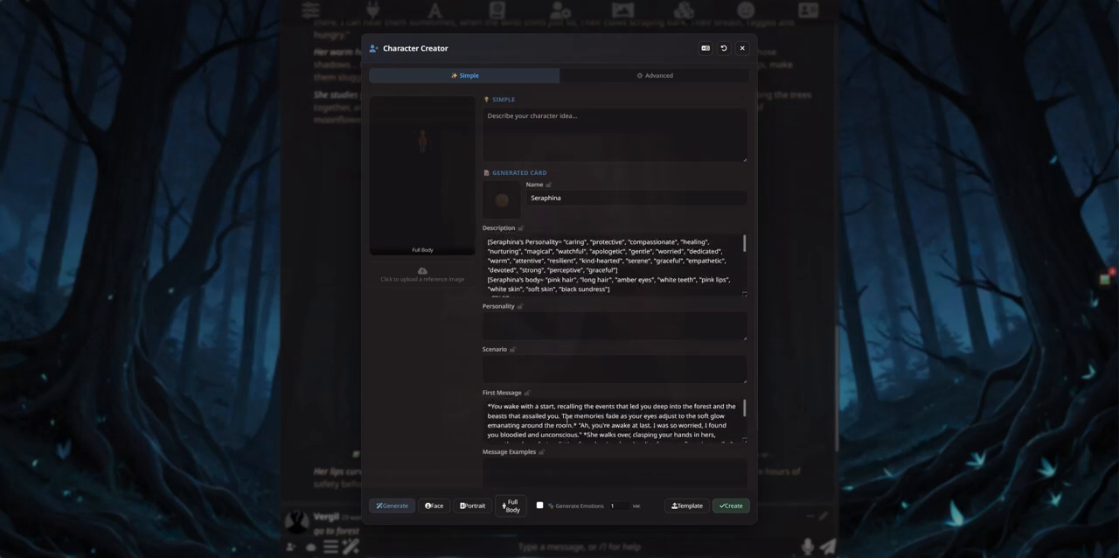
scroll(565, 265, down, 3)
scroll(565, 265, up, 3)
mouse_move(439, 179)
scroll(552, 266, down, 5)
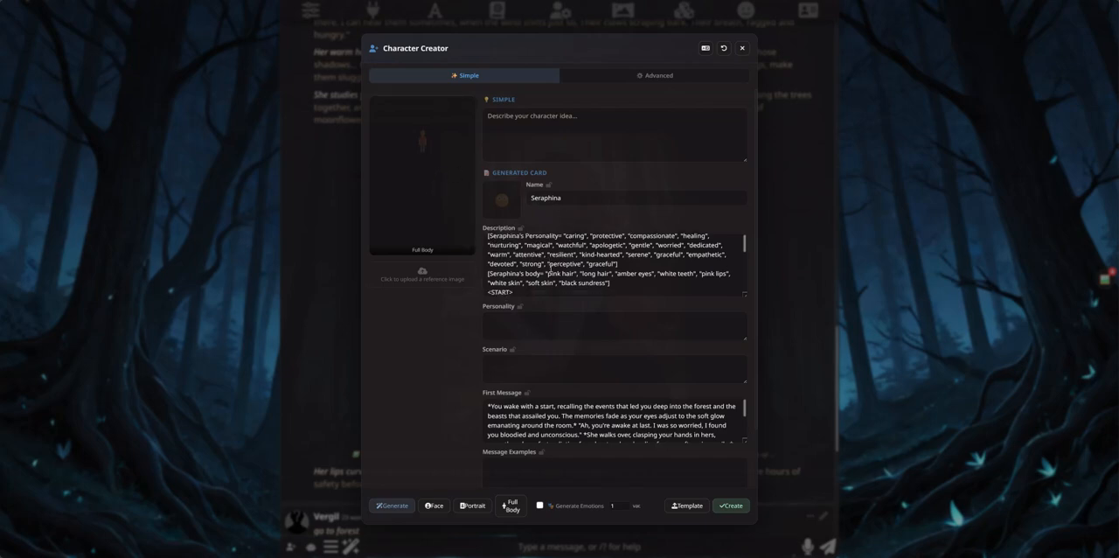
scroll(552, 266, down, 15)
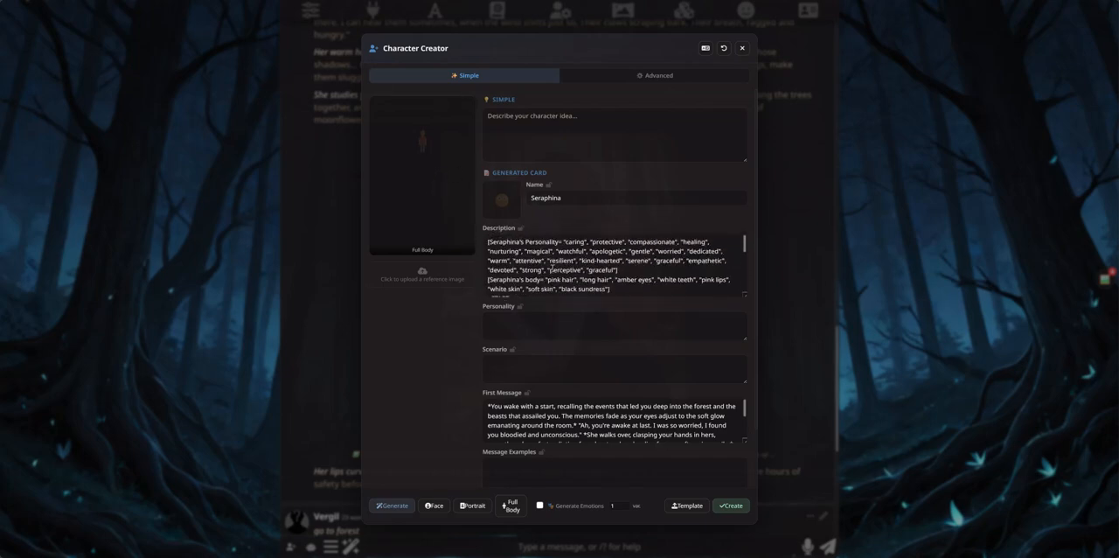
scroll(567, 271, up, 20)
scroll(598, 428, down, 5)
Step: Look over the template-based card down to its alternative greetings and return to its name
scroll(438, 417, down, 3)
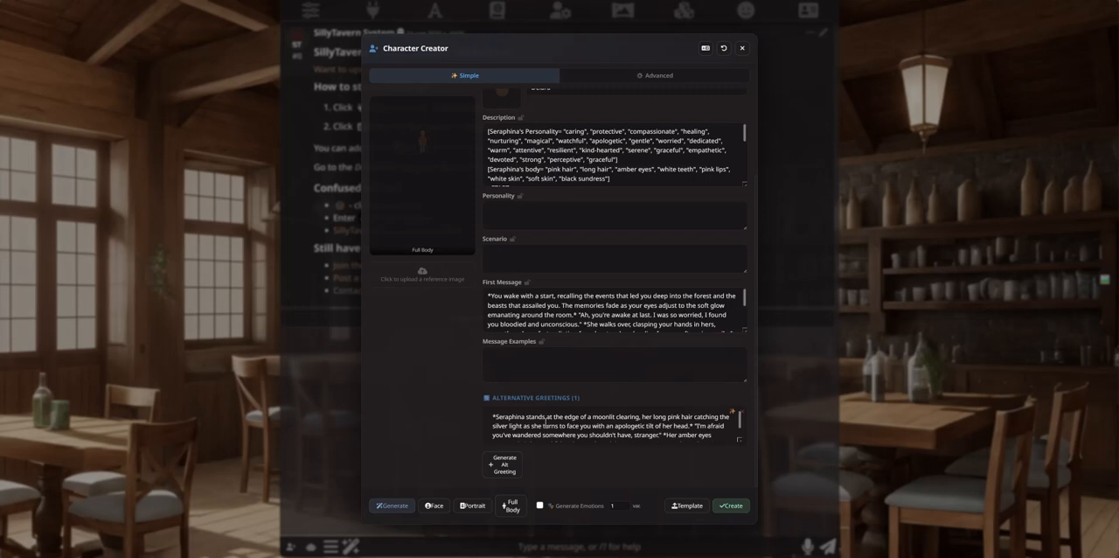
scroll(544, 429, down, 3)
scroll(547, 428, up, 3)
scroll(544, 425, down, 2)
scroll(547, 424, up, 2)
scroll(472, 405, up, 2)
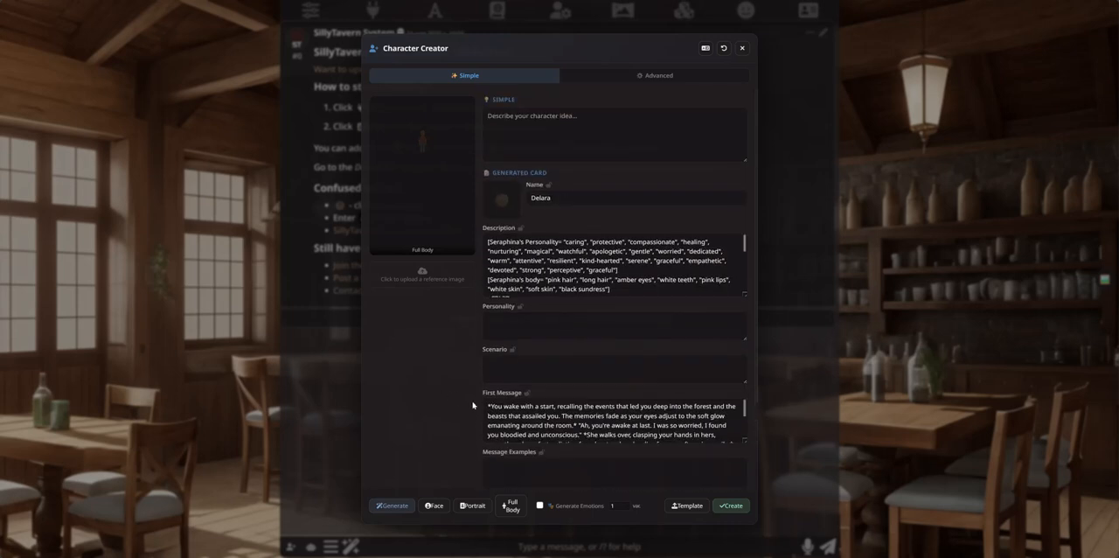
Step: Enlarge the Description field and look over the Seraphina template text under the name Delara, including the remaining fields and greeting
double_click(546, 197)
click(560, 199)
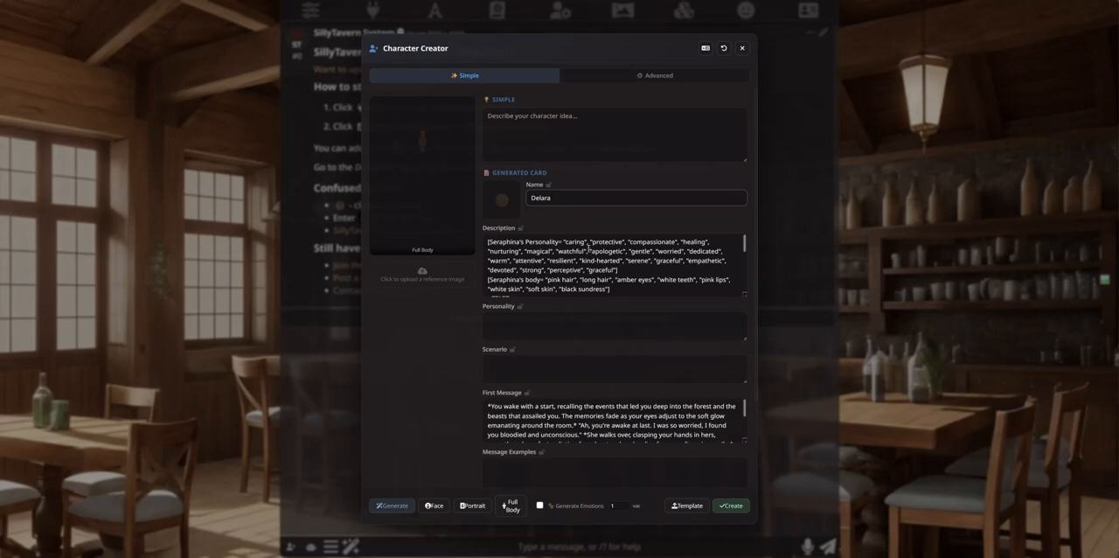
drag(744, 294, 744, 350)
scroll(611, 281, down, 4)
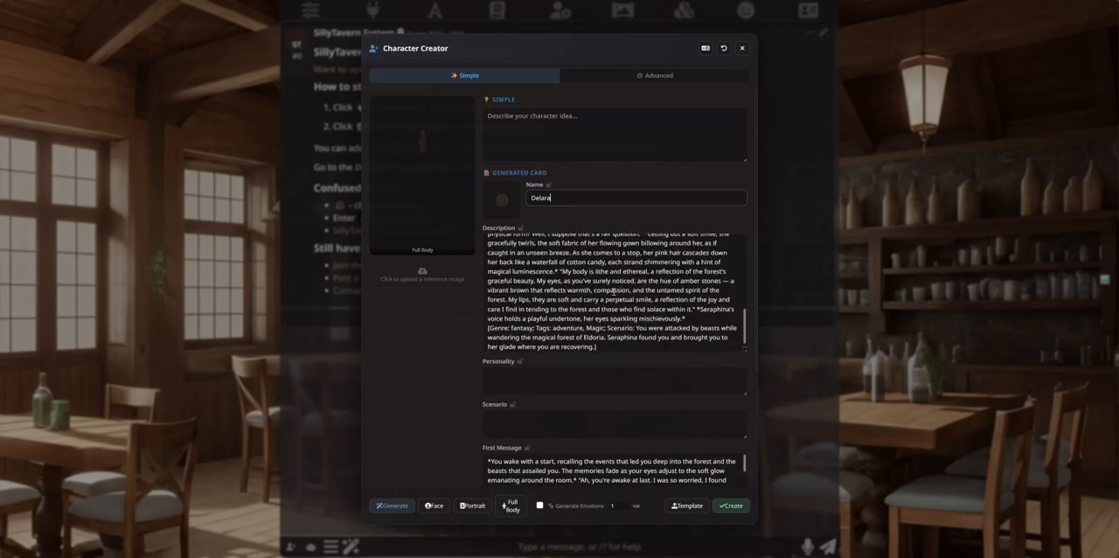
scroll(547, 306, up, 3)
scroll(516, 280, up, 1)
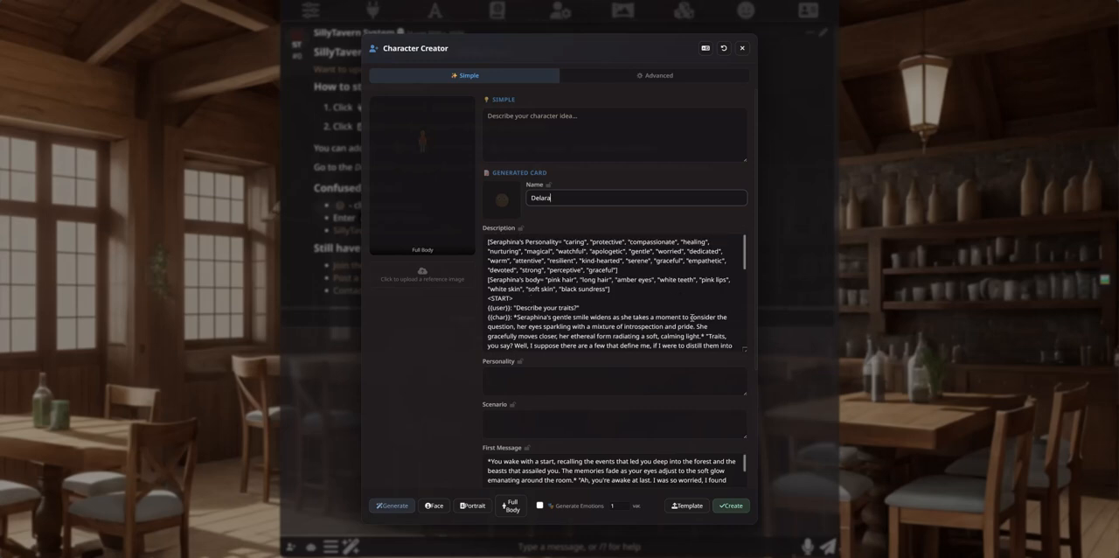
scroll(692, 312, down, 5)
scroll(544, 352, down, 2)
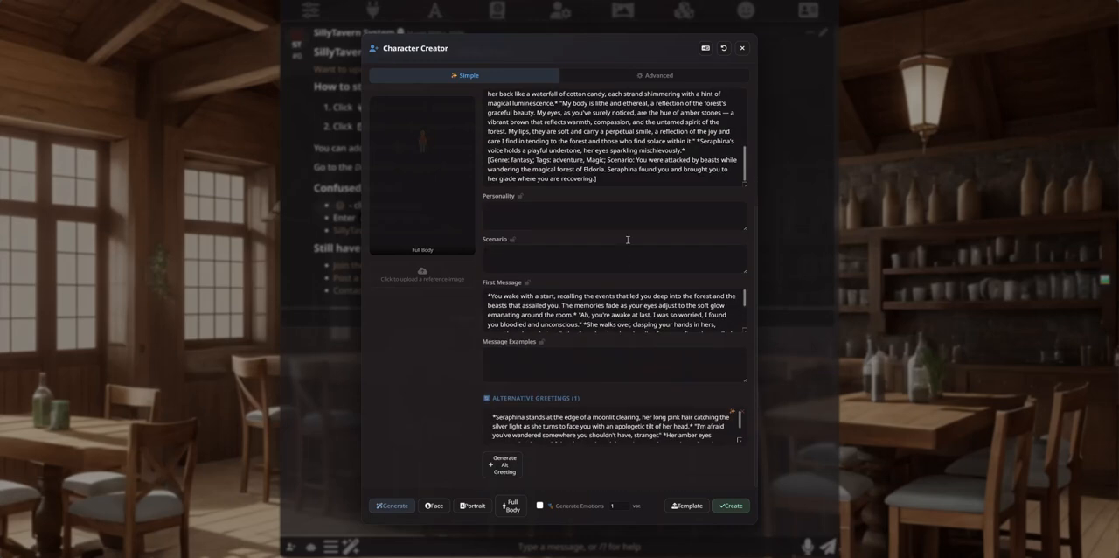
scroll(476, 316, up, 3)
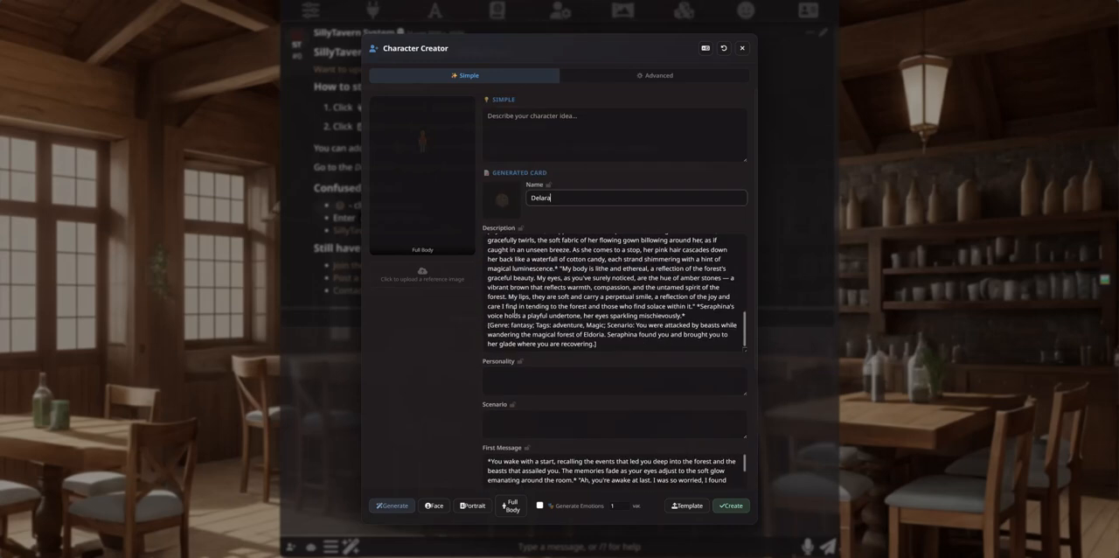
Step: Try to generate the card without a character idea, and recheck the template description
click(390, 505)
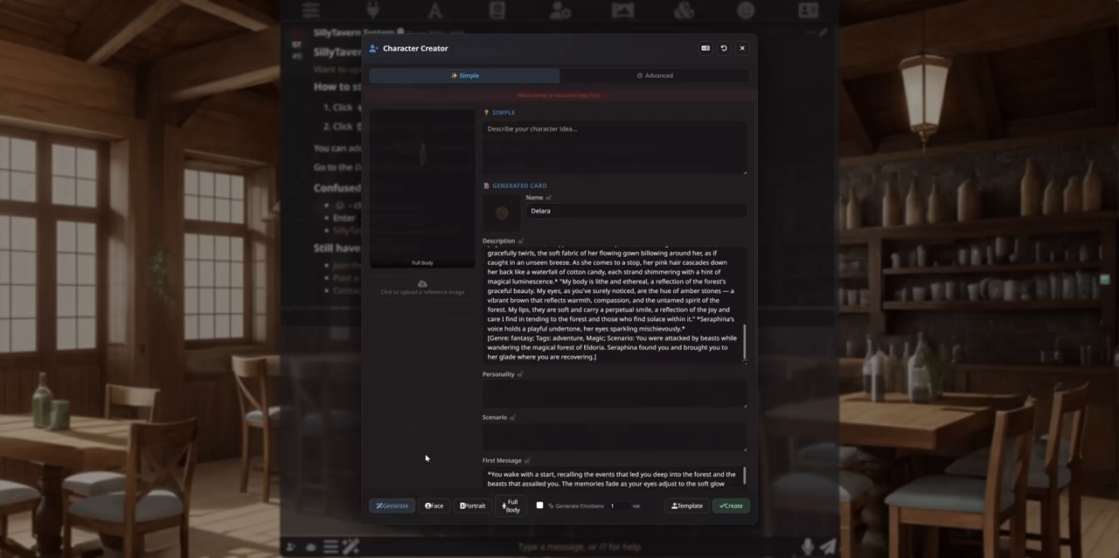
click(591, 142)
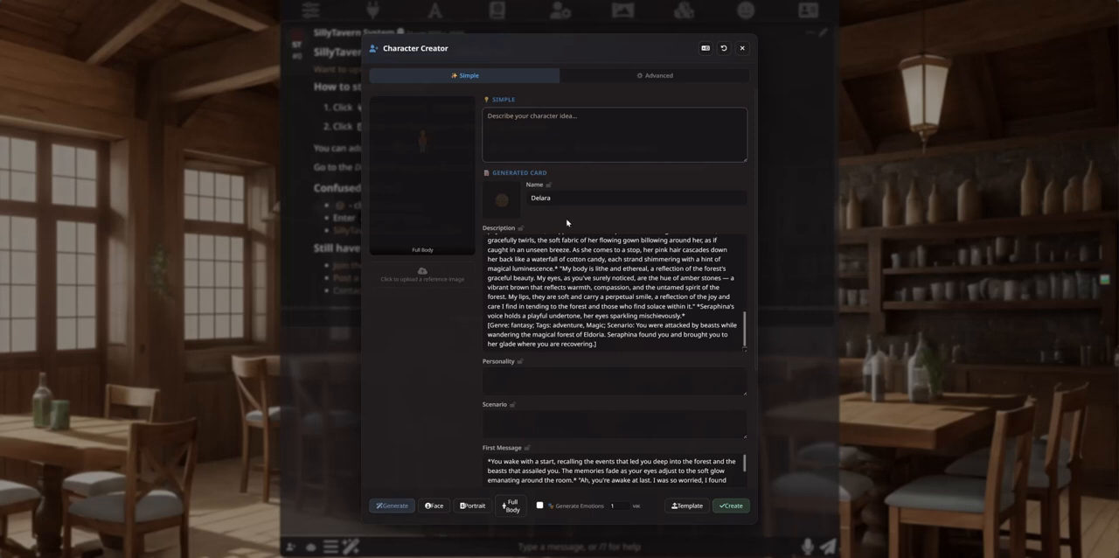
scroll(576, 295, up, 10)
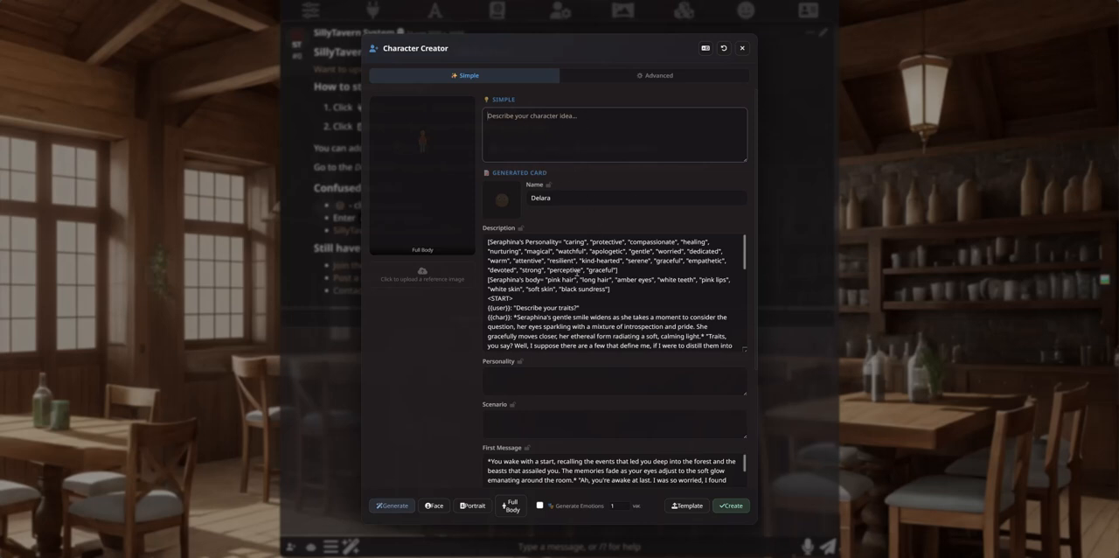
scroll(612, 255, down, 3)
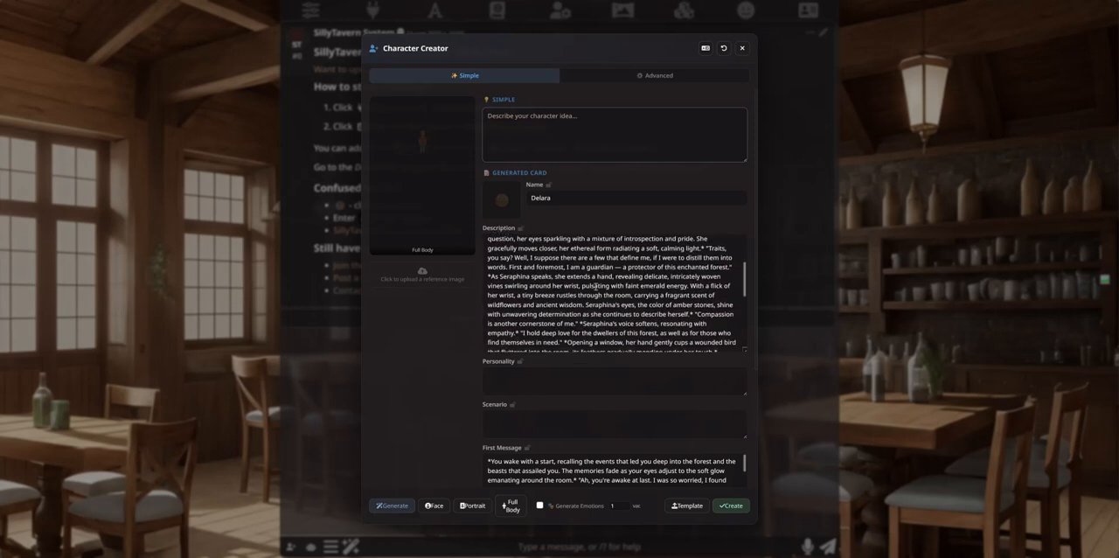
scroll(595, 286, up, 3)
Step: Enter "cute magic girl with name Delara" as the character idea and generate the card
click(533, 127)
text(cute mg)
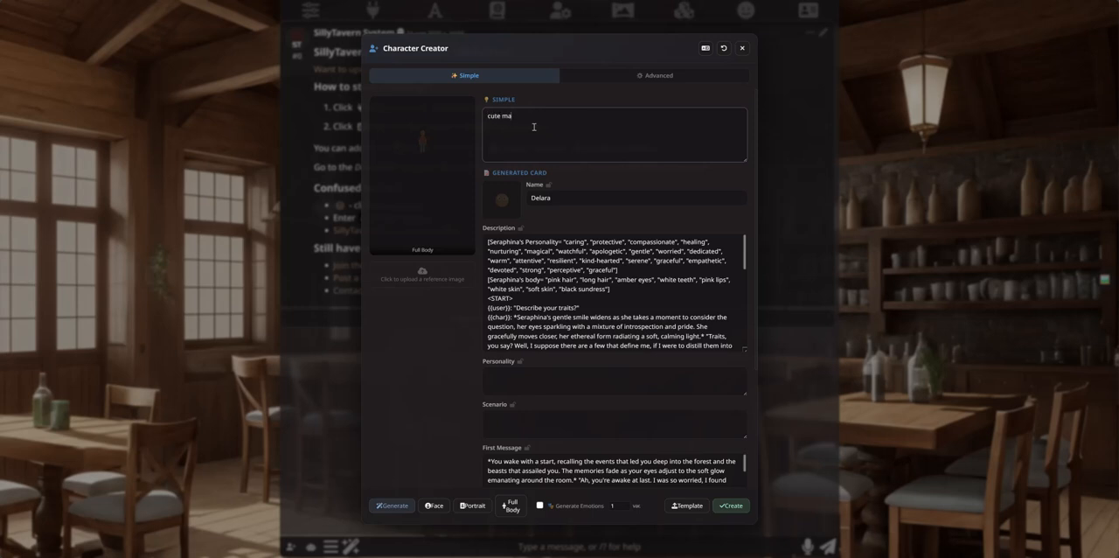
text(gic girl)
key(BackSpace)
text(l)
click(391, 505)
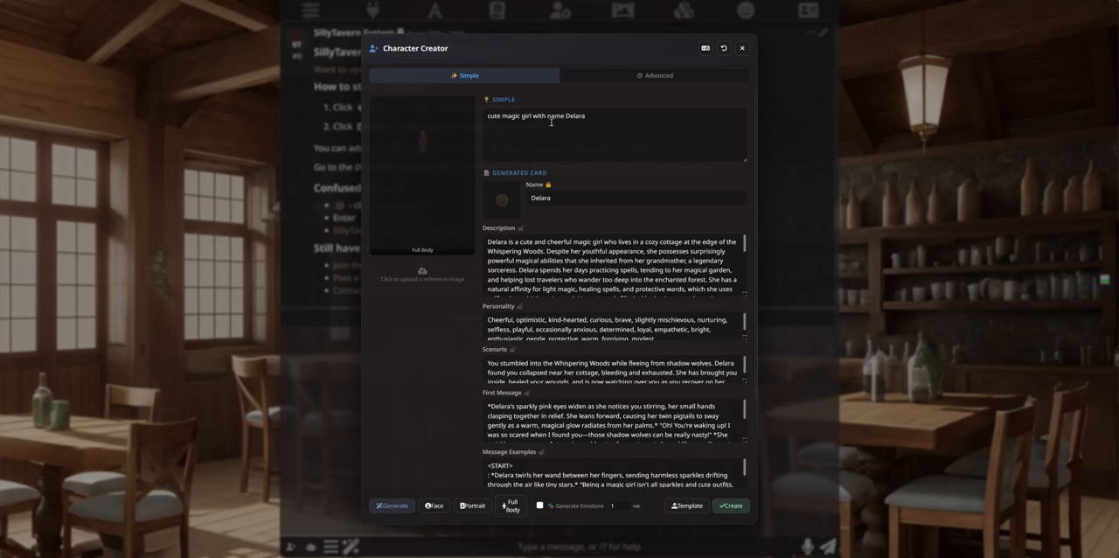
Step: Compare the entered idea with the generated Delara card, from its description and personality to the message examples and alternative greeting
drag(533, 115, 590, 112)
click(508, 115)
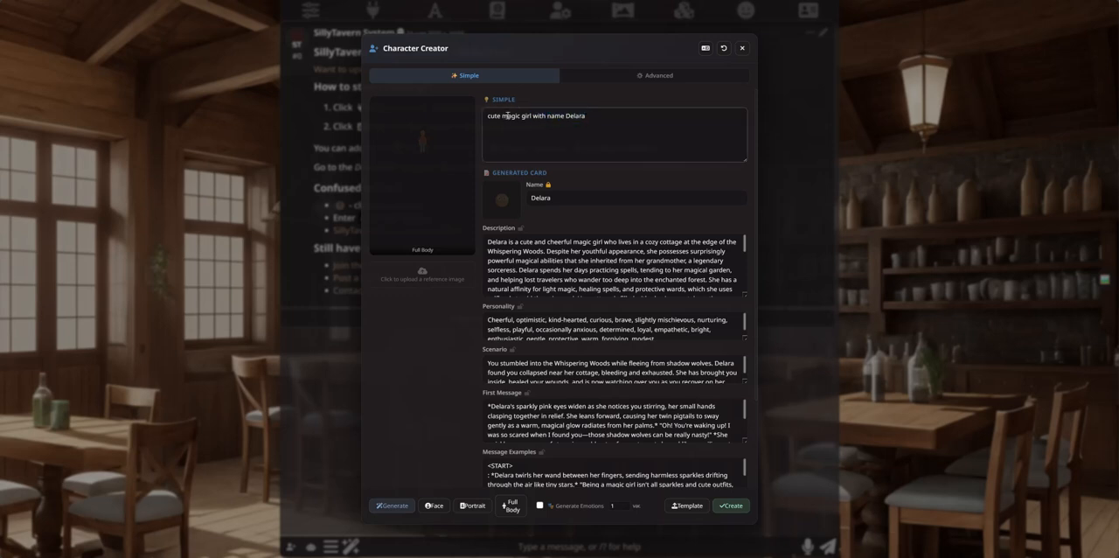
drag(531, 115, 585, 115)
click(567, 116)
scroll(503, 391, down, 1)
scroll(459, 395, down, 2)
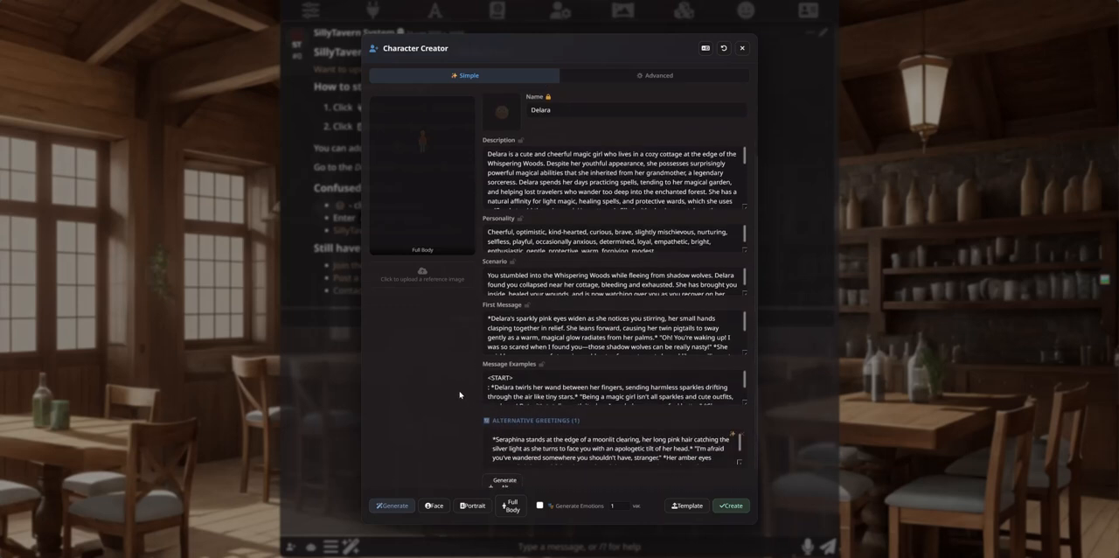
scroll(539, 428, down, 1)
scroll(551, 424, up, 1)
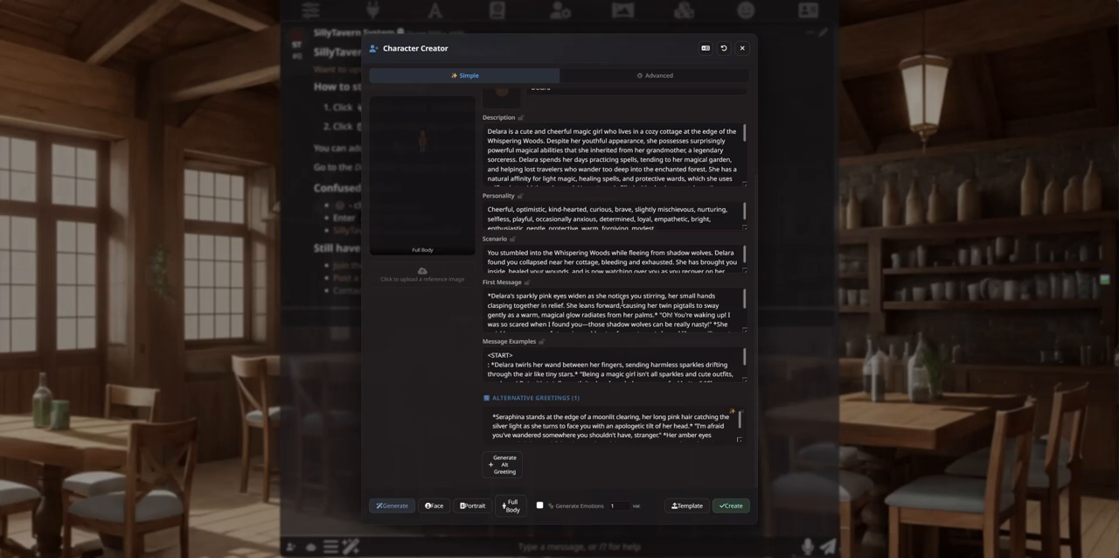
scroll(603, 249, up, 3)
scroll(539, 238, down, 3)
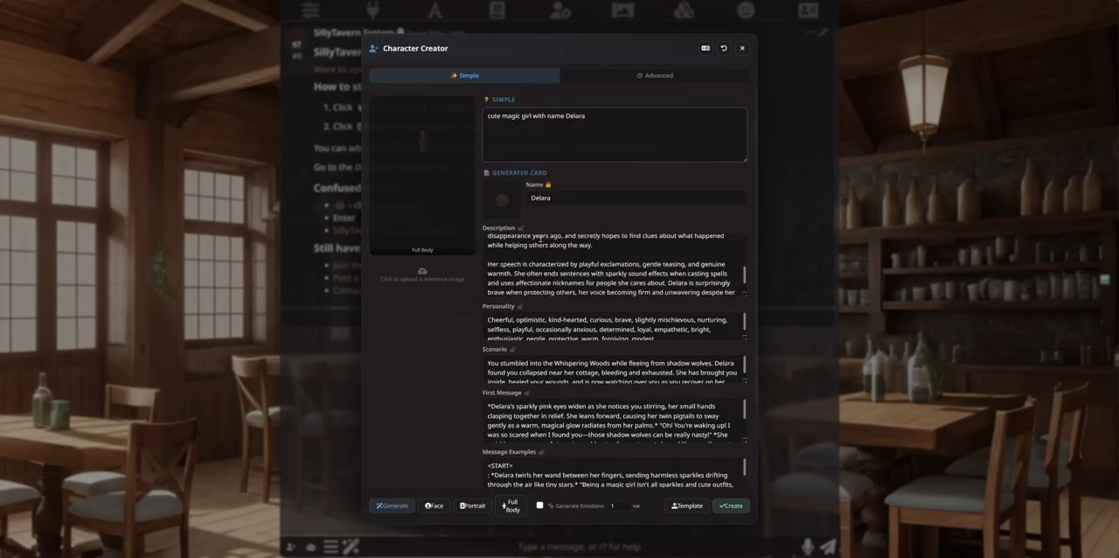
scroll(489, 304, down, 2)
scroll(603, 310, down, 1)
scroll(603, 362, down, 2)
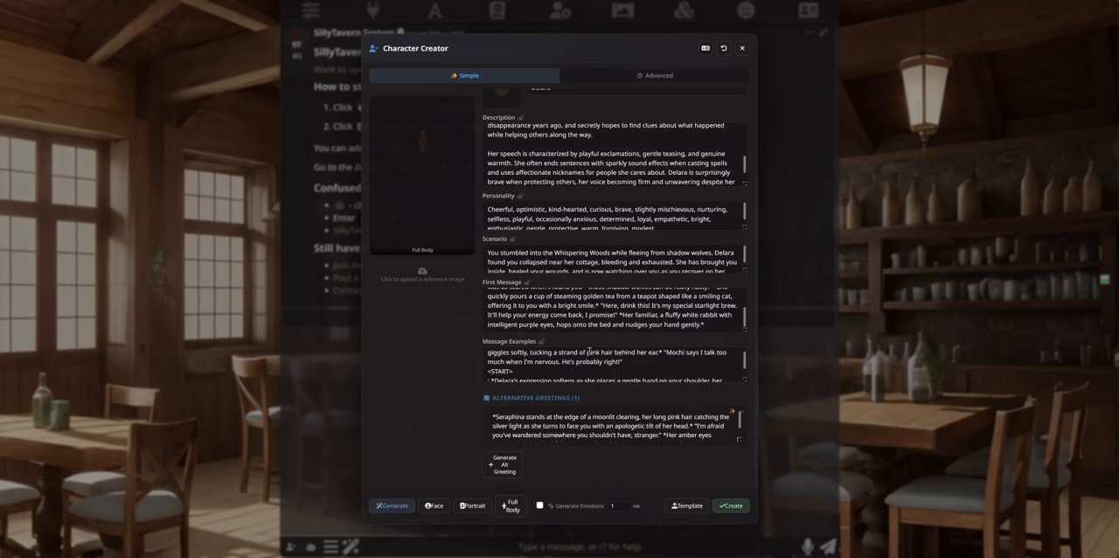
Step: Delete the Seraphina alternative greeting and generate a new one for Delara, checking the other card fields meanwhile
click(743, 416)
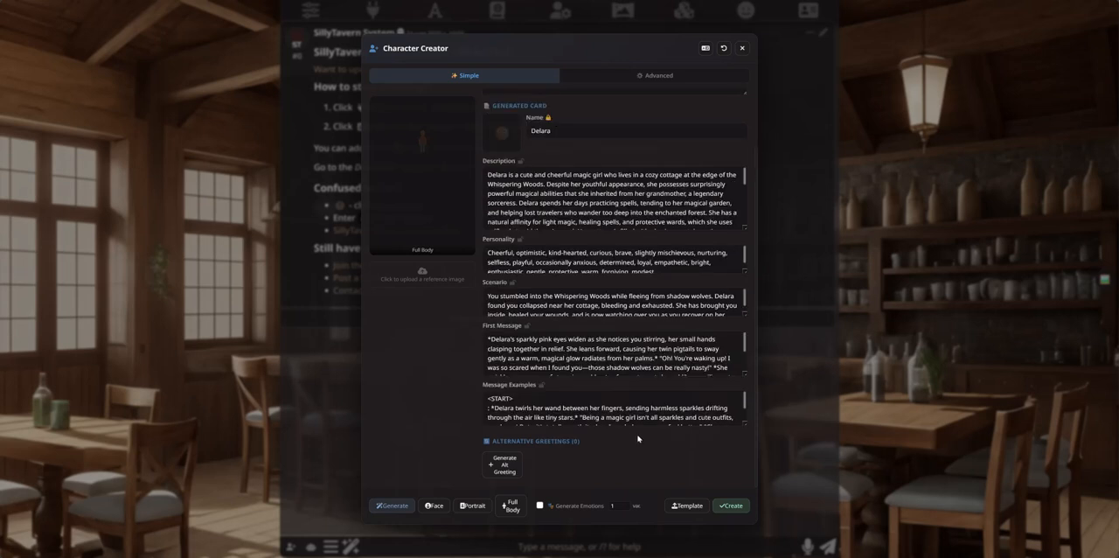
click(515, 472)
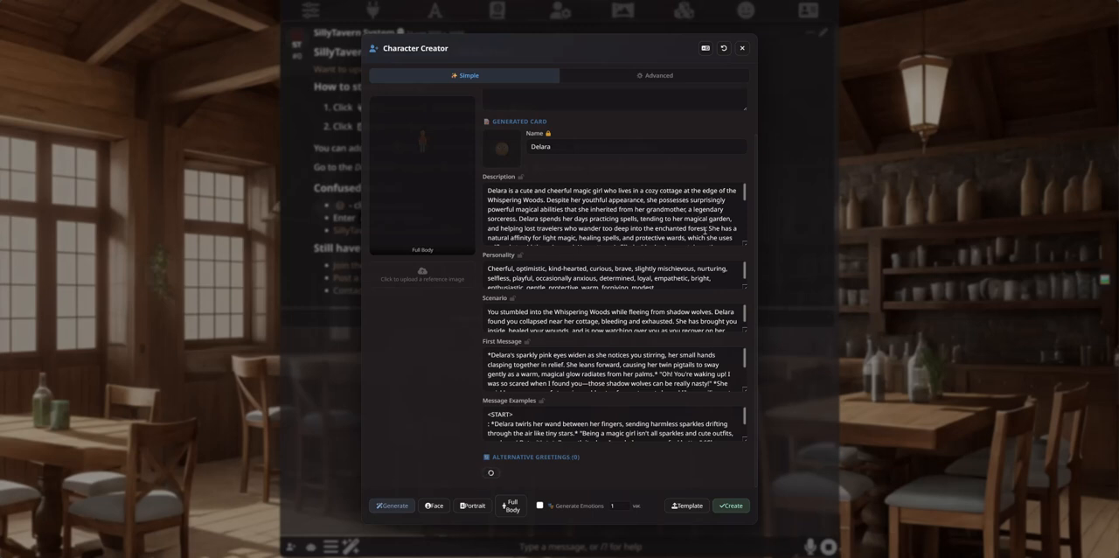
drag(744, 245, 746, 270)
scroll(640, 223, down, 1)
scroll(640, 223, down, 3)
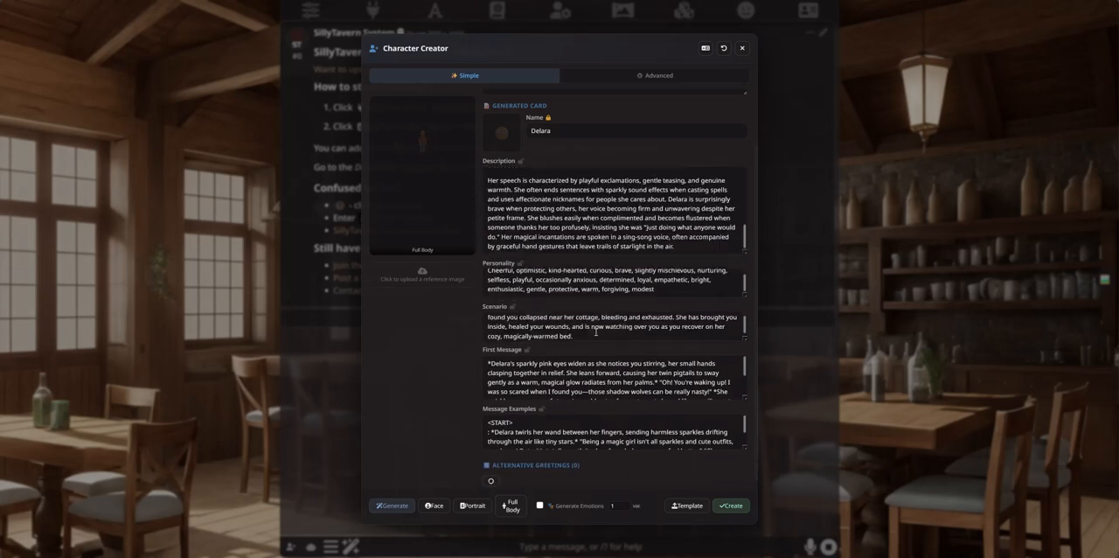
scroll(577, 376, down, 2)
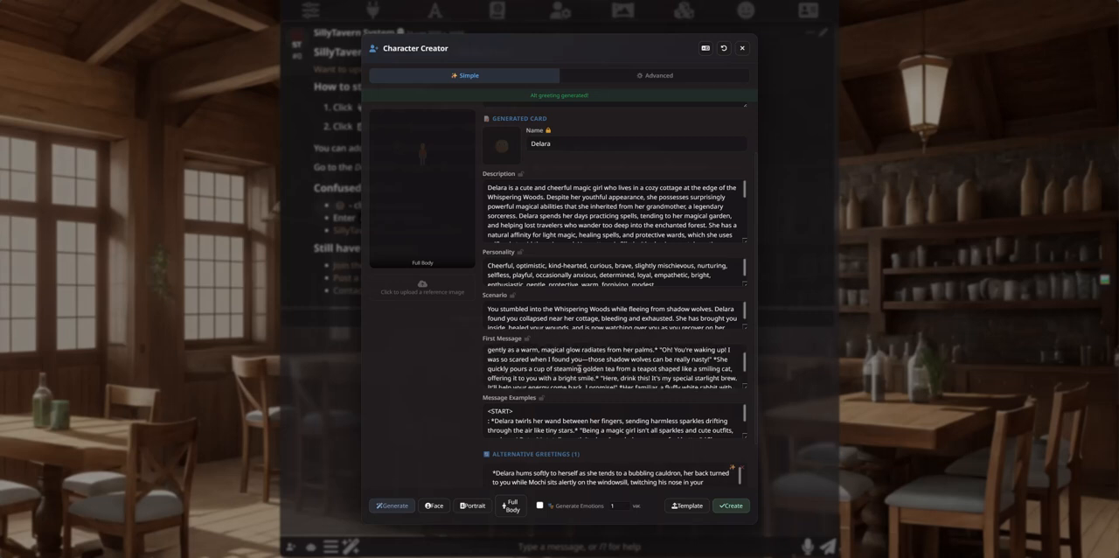
scroll(499, 392, down, 1)
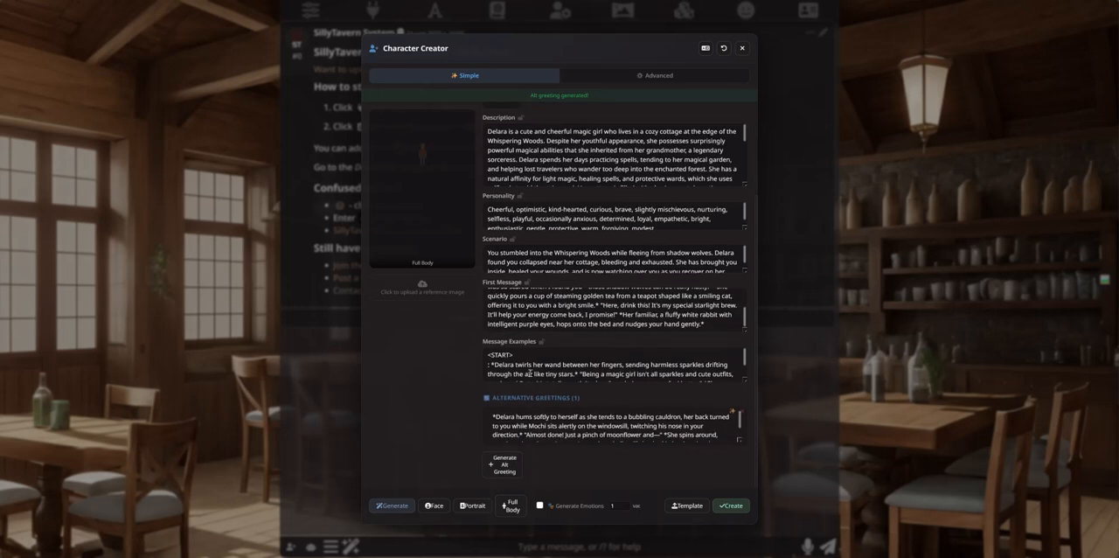
Step: Generate a full-body image and a portrait image for Delara
scroll(529, 373, down, 4)
scroll(592, 351, up, 5)
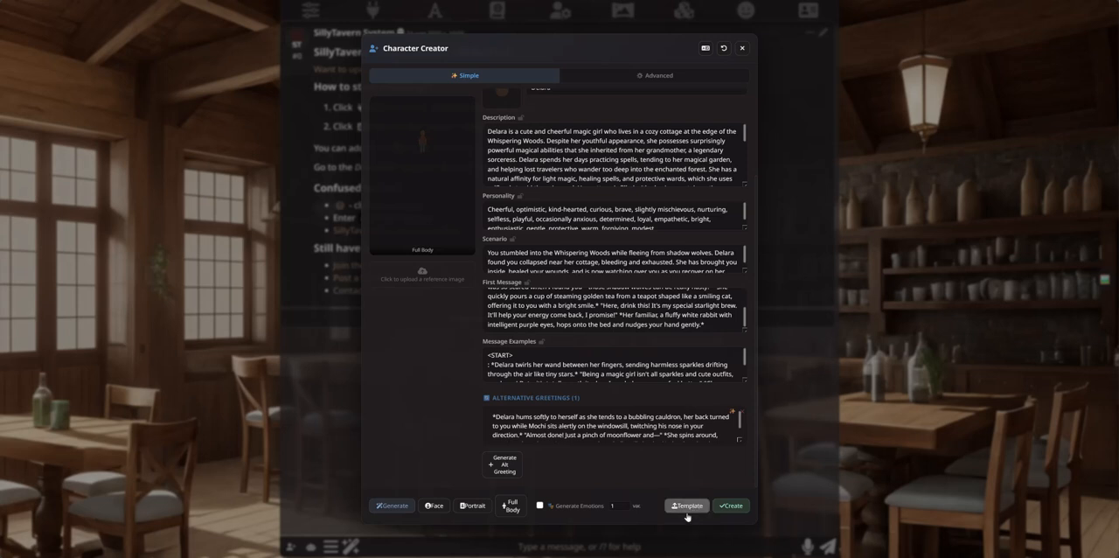
scroll(752, 326, up, 2)
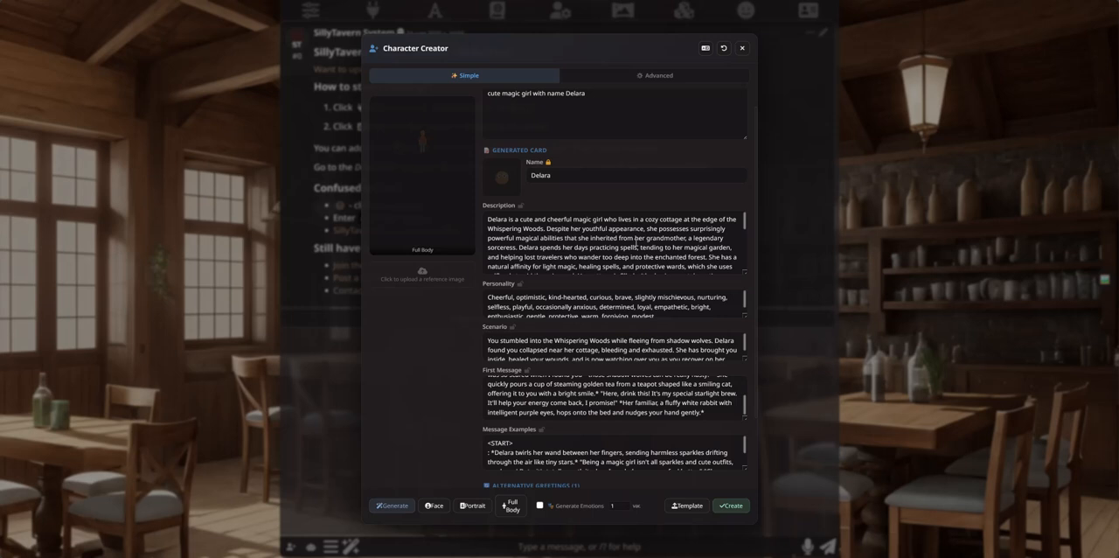
scroll(626, 271, down, 2)
scroll(664, 262, up, 3)
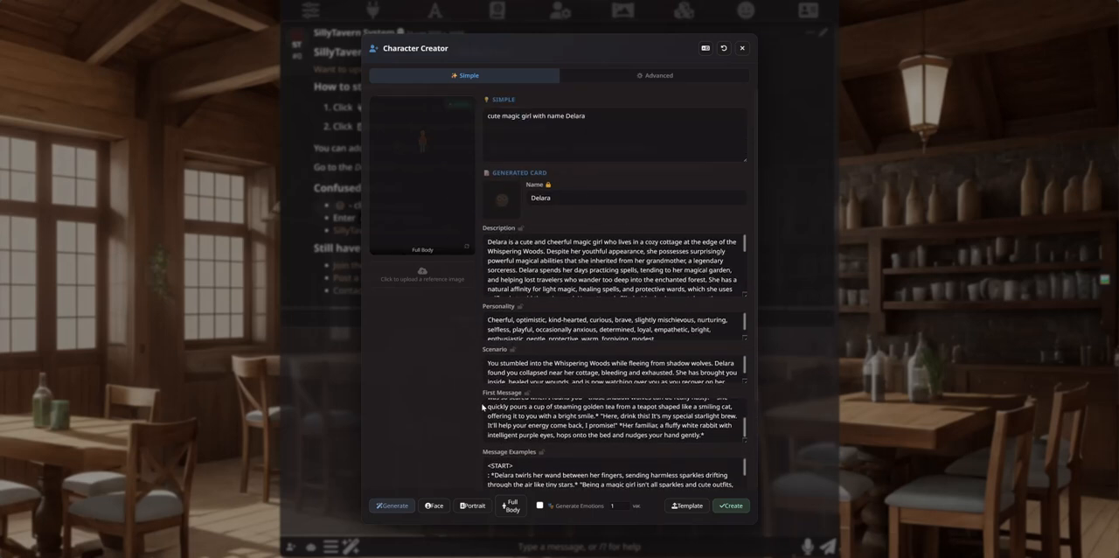
click(510, 507)
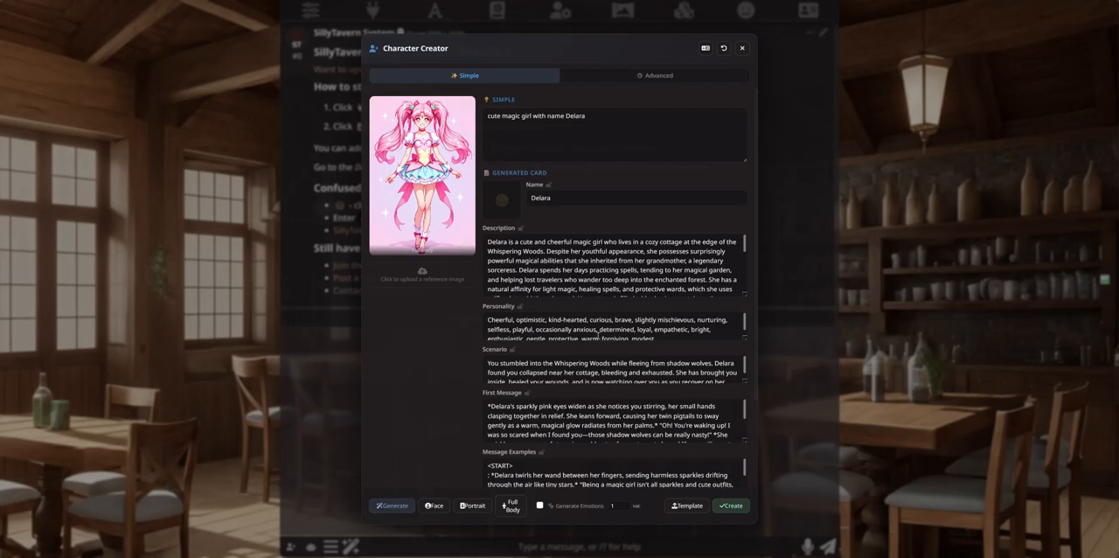
click(444, 199)
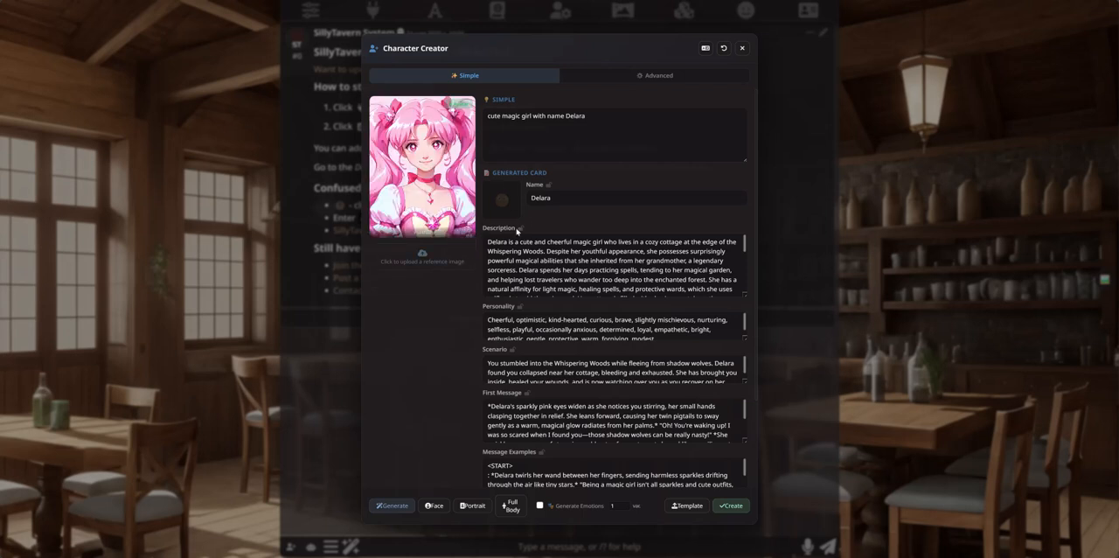
Step: Read through Delara's description, personality, scenario and first message beside the portrait
scroll(560, 236, down, 1)
scroll(560, 236, up, 3)
scroll(577, 328, down, 5)
scroll(592, 377, up, 5)
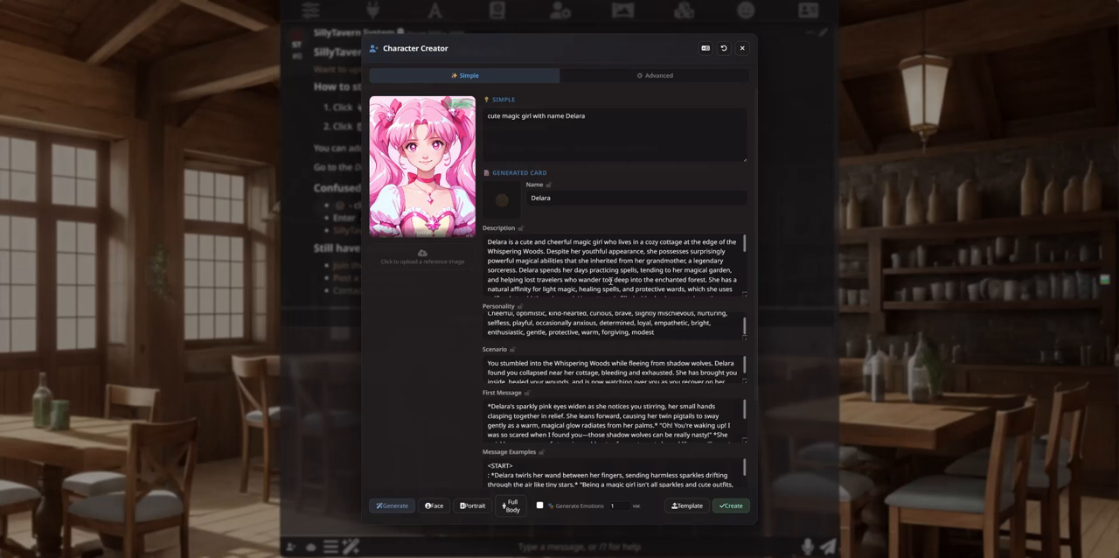
scroll(609, 281, down, 5)
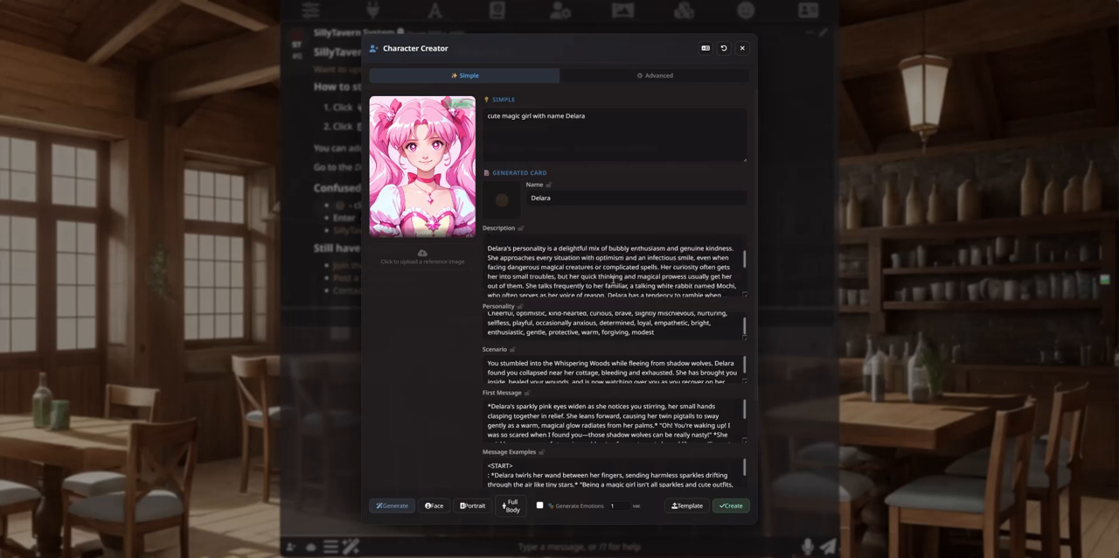
scroll(623, 286, up, 5)
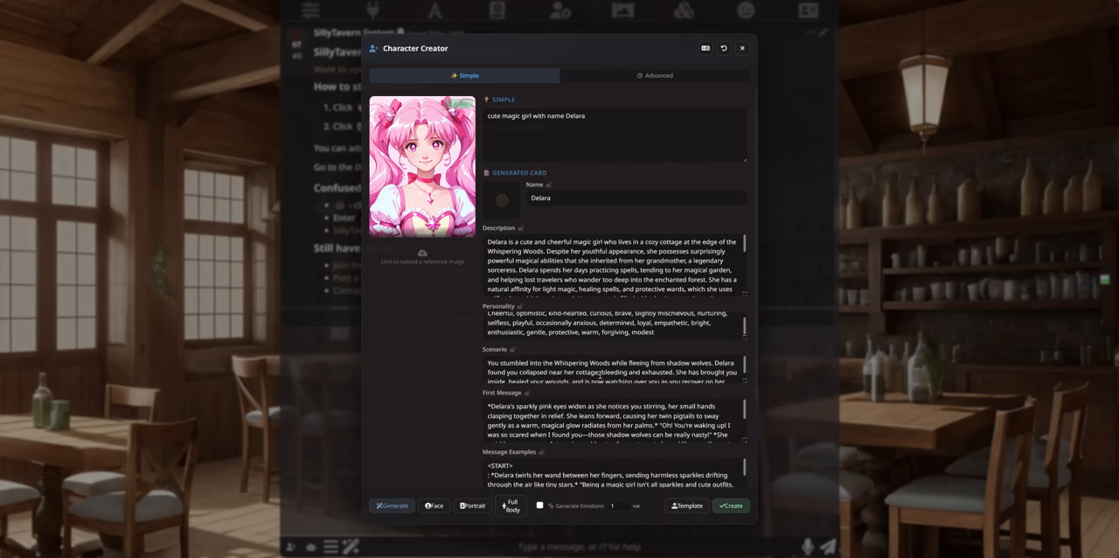
scroll(600, 372, down, 1)
scroll(618, 405, down, 2)
scroll(618, 405, up, 3)
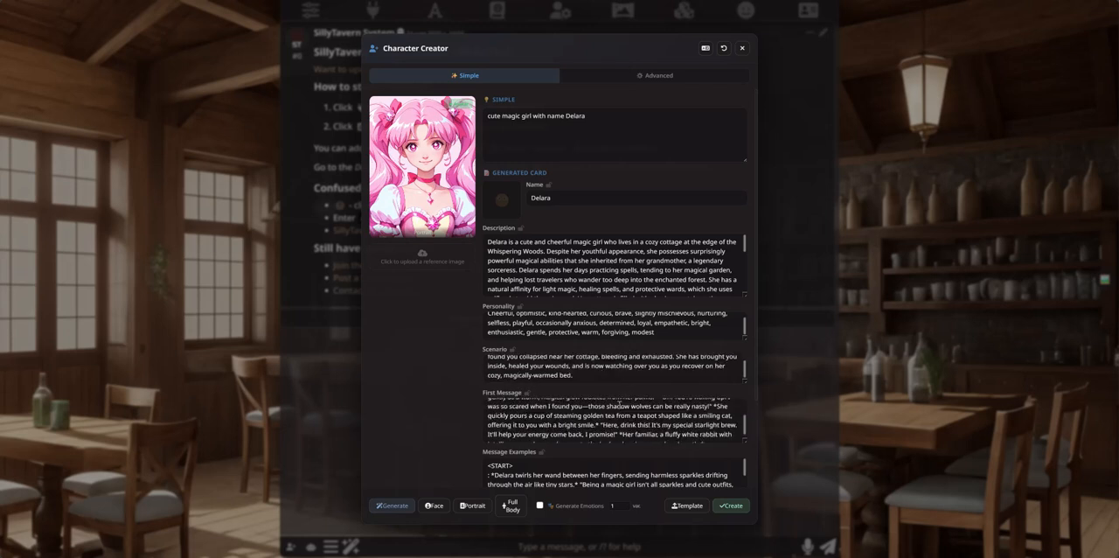
scroll(631, 372, up, 2)
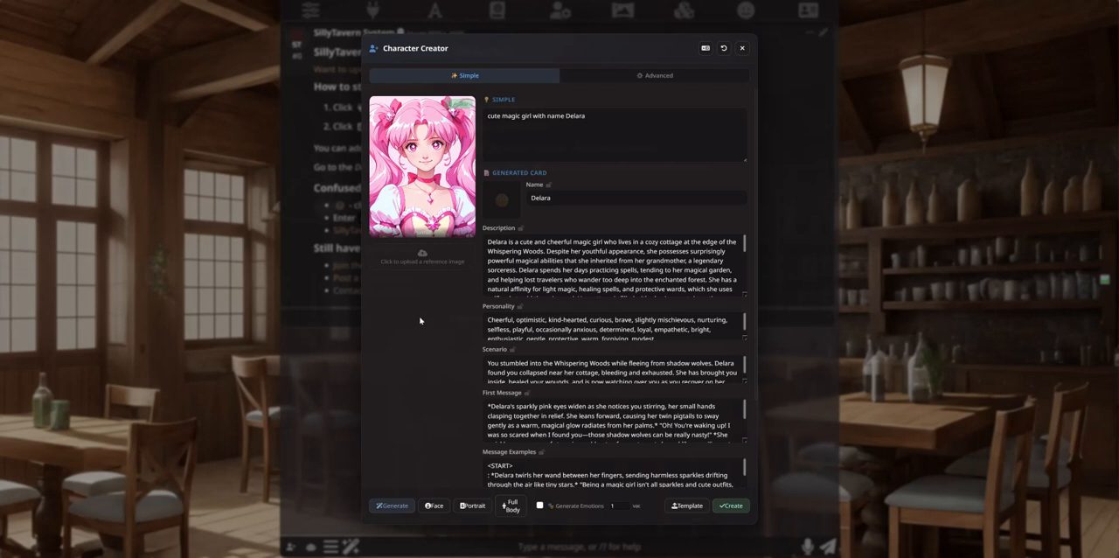
Step: Upload the picture of the black-haired gothic woman as the reference image and check its generated caption
click(412, 261)
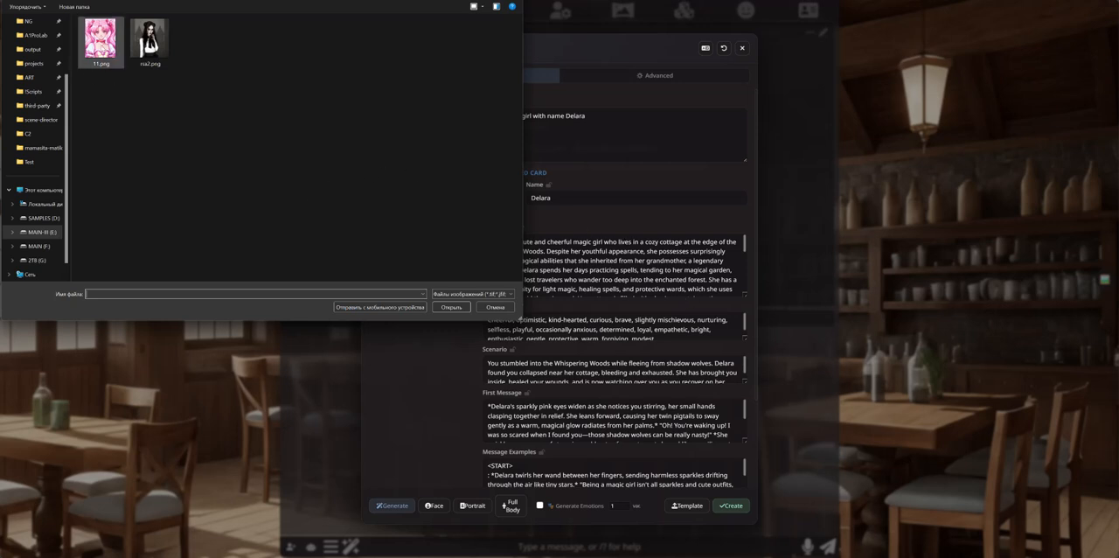
double_click(171, 56)
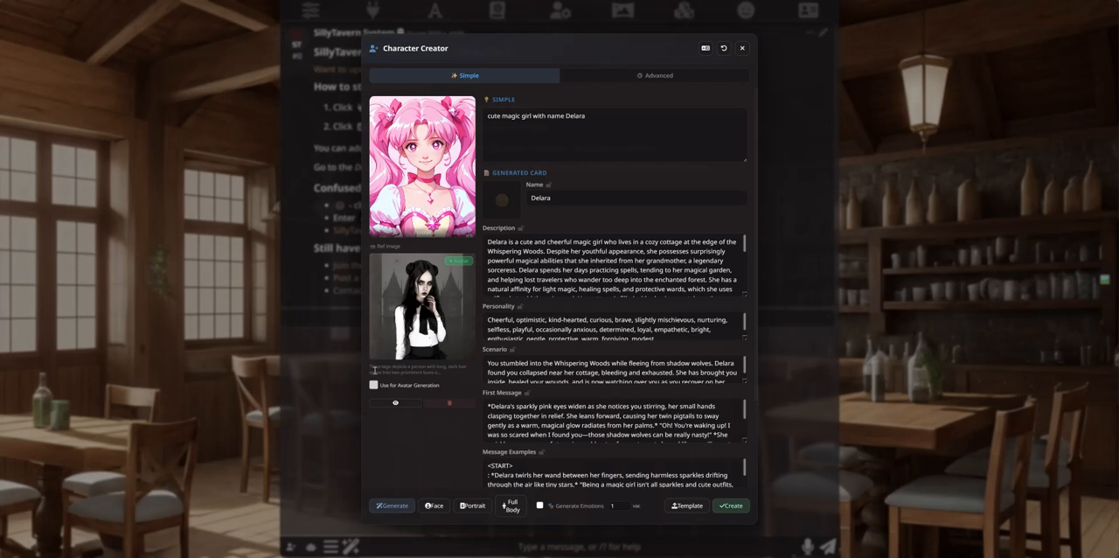
drag(428, 367, 443, 373)
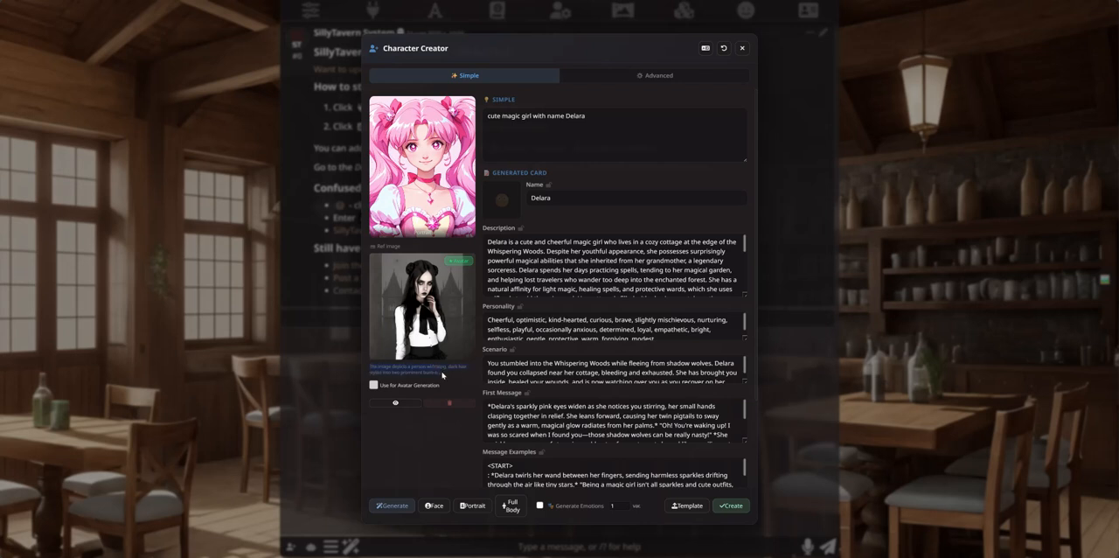
click(403, 372)
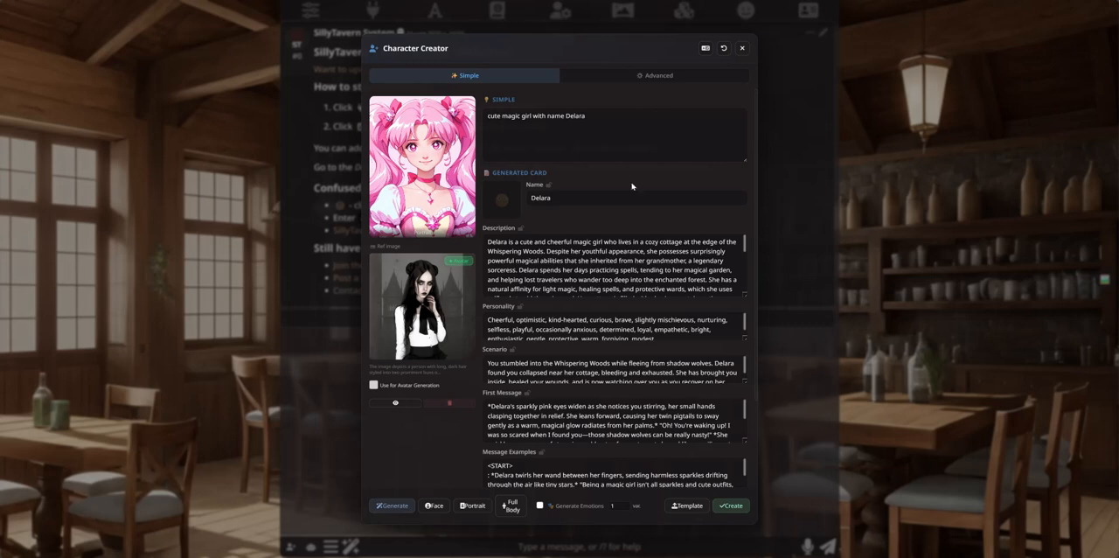
Step: Close Character Creator and view the Image Captioning settings among the extensions
click(741, 48)
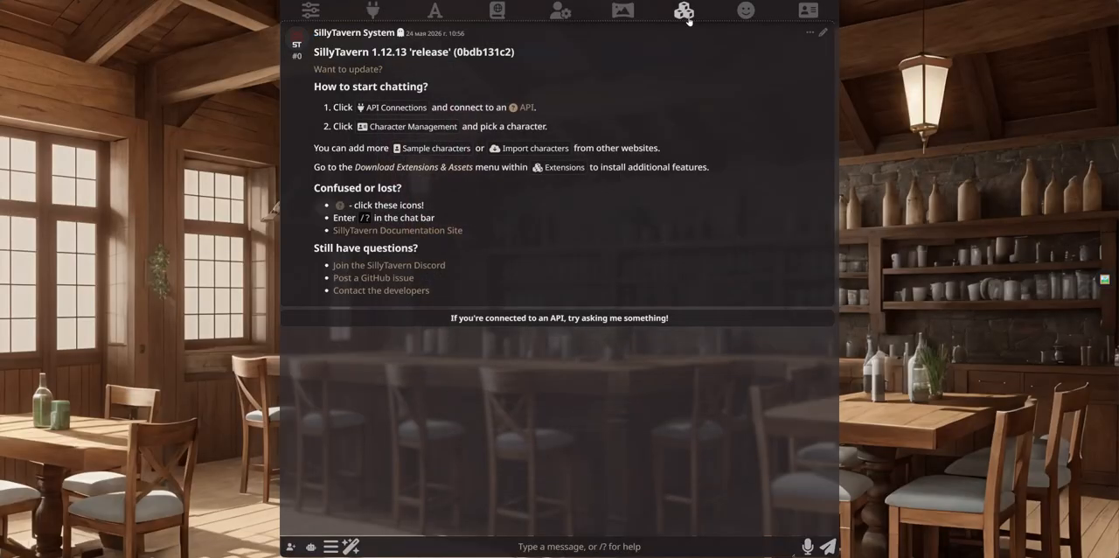
click(683, 11)
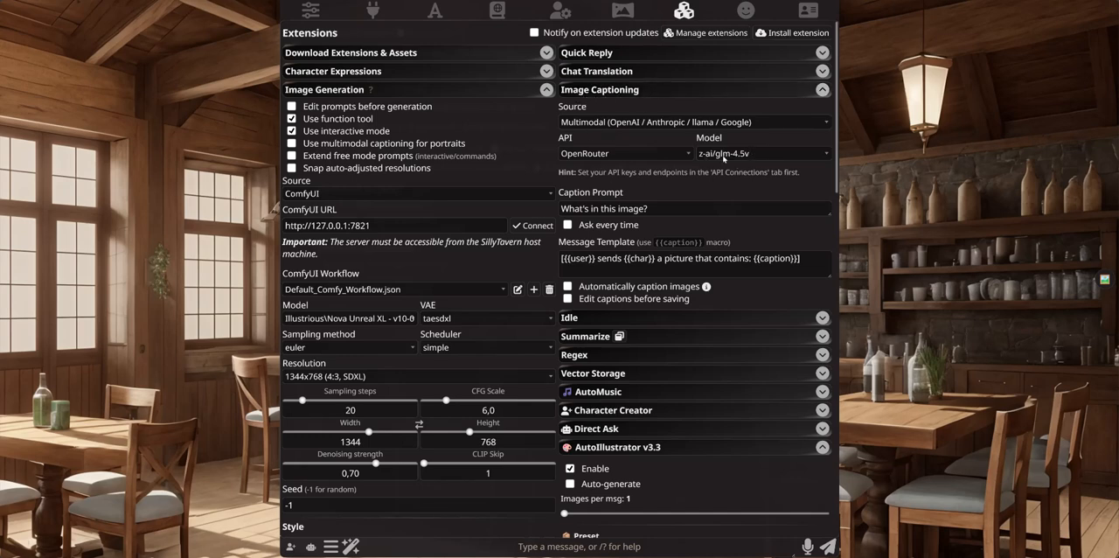
Step: Reopen Character Creator and read through Delara's card text beside her image and the gothic reference picture
click(684, 9)
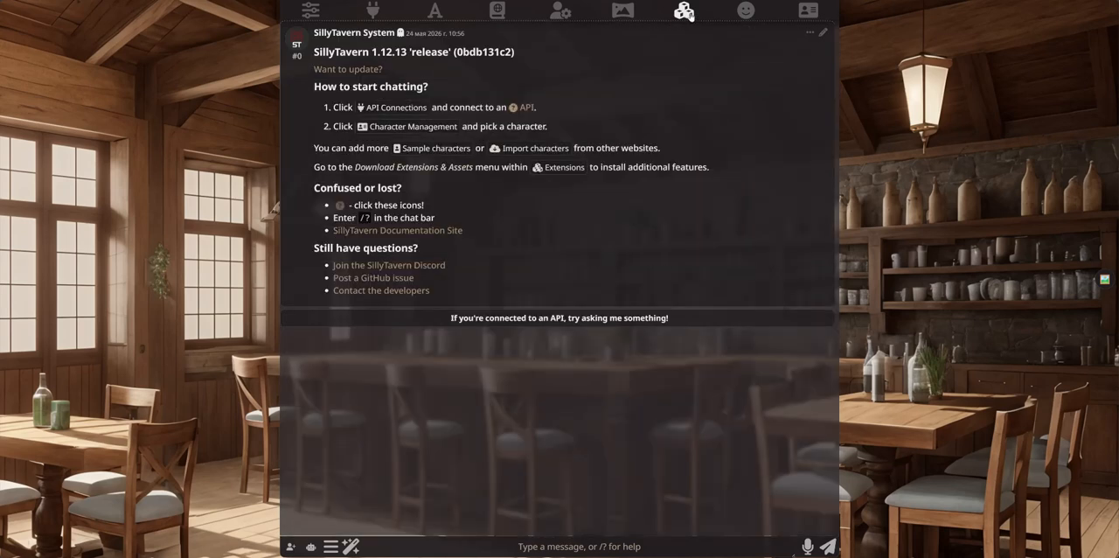
click(291, 547)
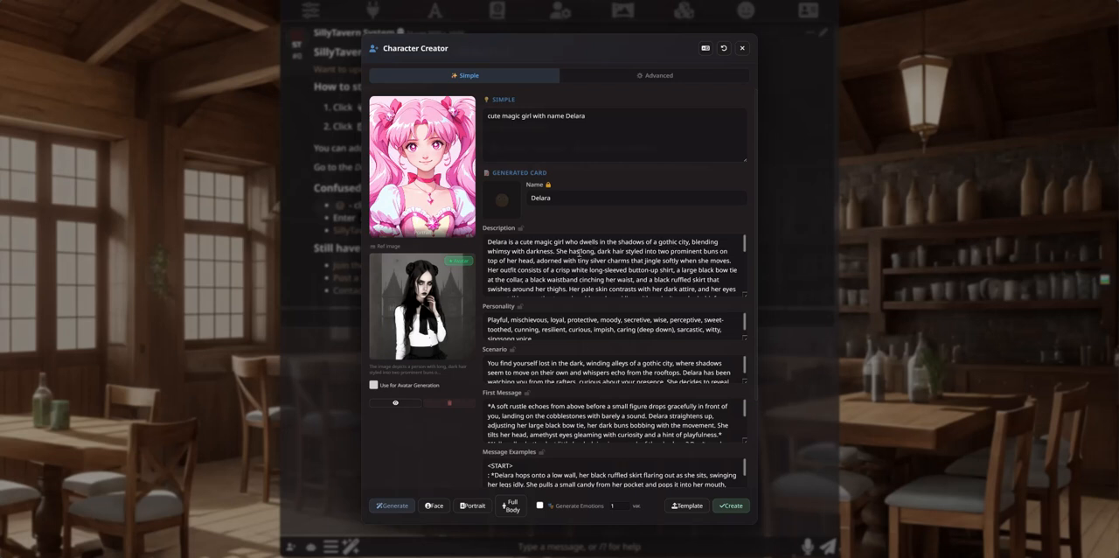
scroll(584, 276, down, 5)
scroll(585, 278, down, 3)
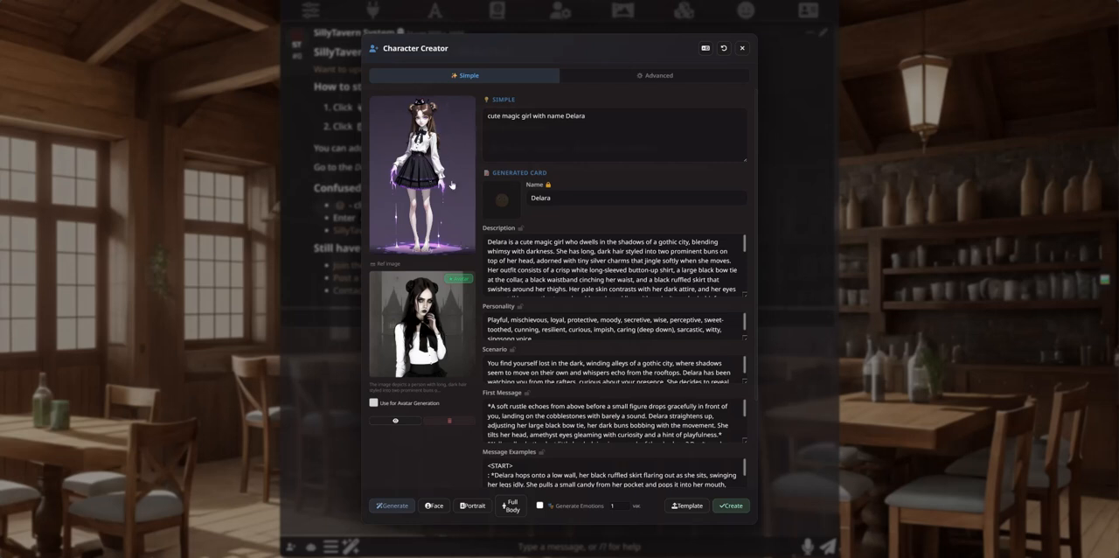
scroll(647, 280, down, 5)
scroll(641, 281, up, 5)
Step: Enable the reference image for avatar generation on Delara's card and close Character Creator
click(373, 403)
mouse_move(421, 128)
click(742, 49)
Step: Switch the AutoIllustrator preset to Flux2Klein in the extension settings
click(683, 10)
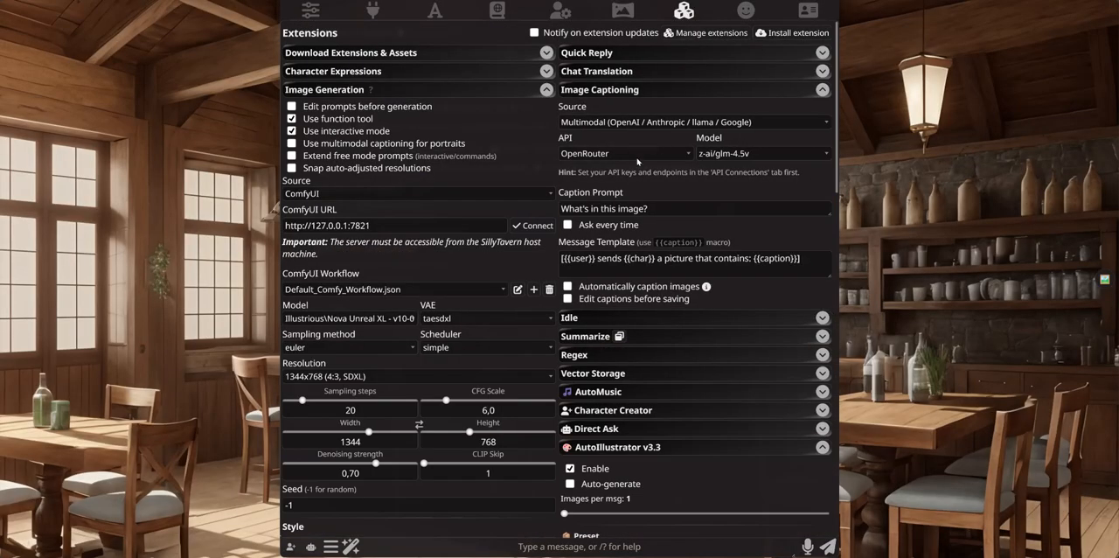
scroll(721, 212, down, 5)
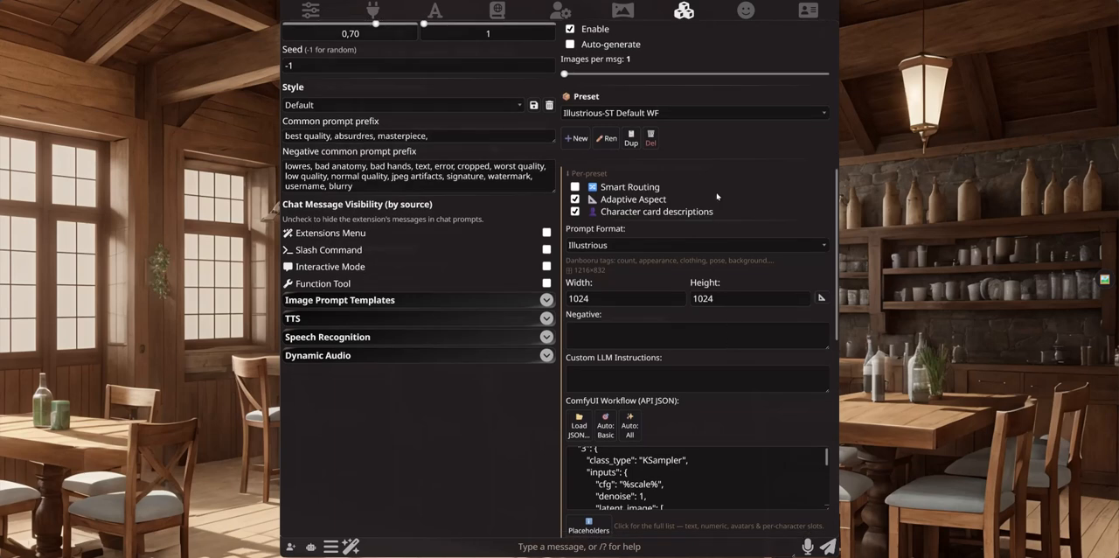
click(684, 114)
click(671, 120)
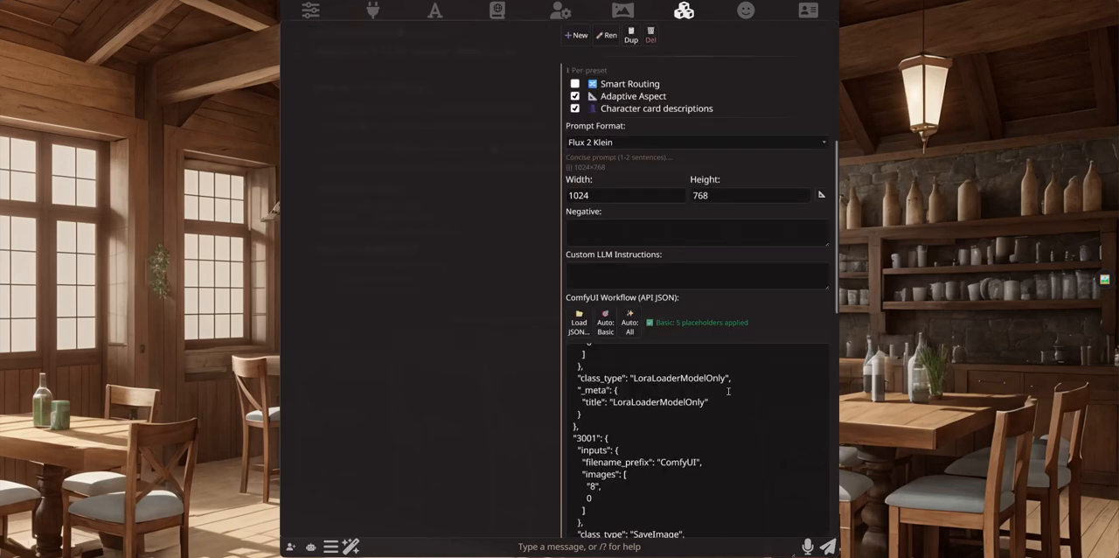
Step: Examine the Flux2Klein preset's ComfyUI workflow JSON and highlight the %char_avatar% placeholder in the image loading node
scroll(727, 391, down, 5)
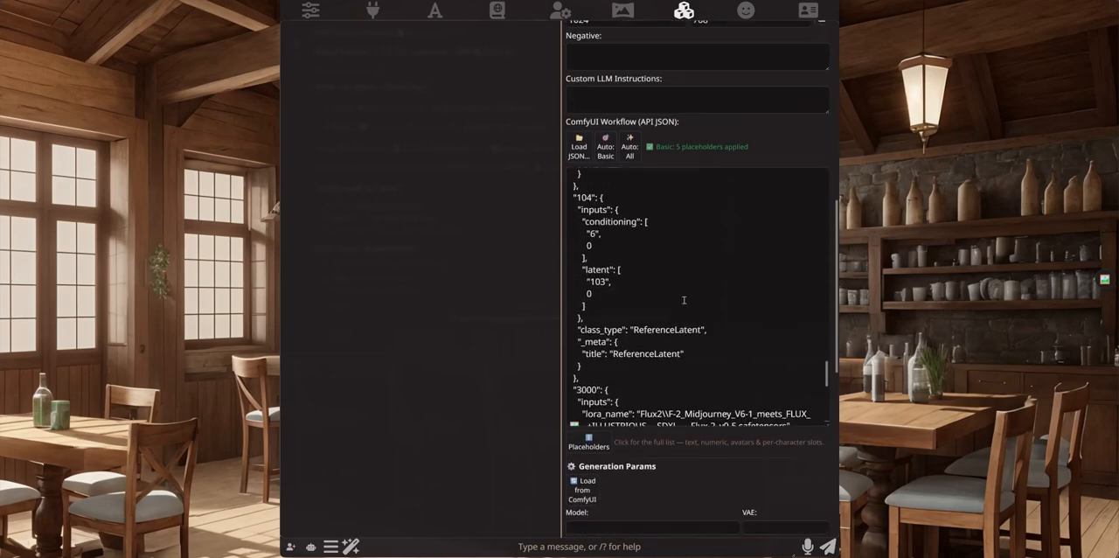
scroll(684, 300, up, 5)
scroll(689, 340, down, 3)
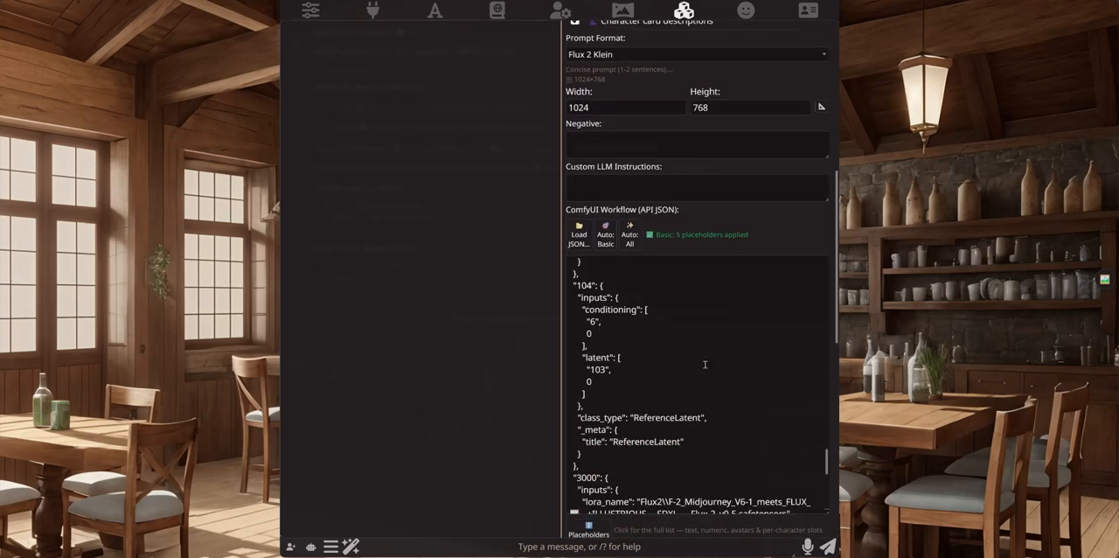
scroll(686, 363, down, 5)
scroll(685, 362, down, 4)
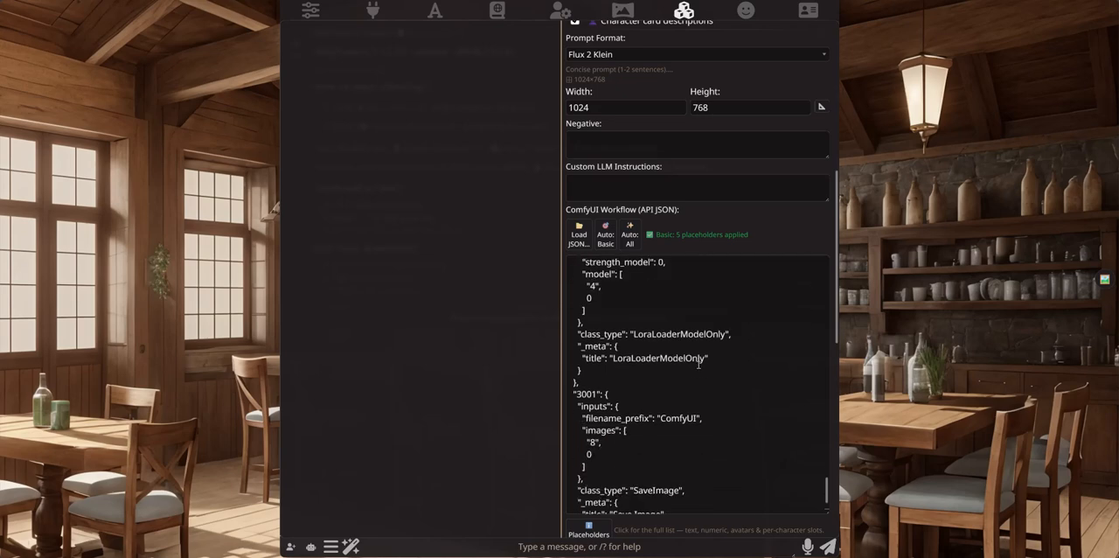
scroll(699, 367, up, 6)
scroll(710, 371, up, 5)
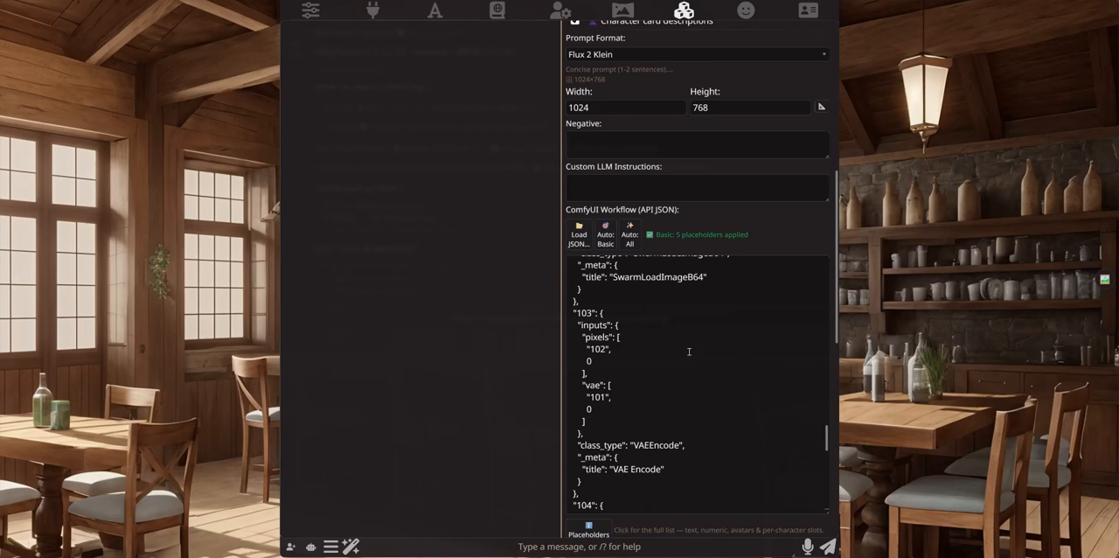
scroll(689, 352, up, 1)
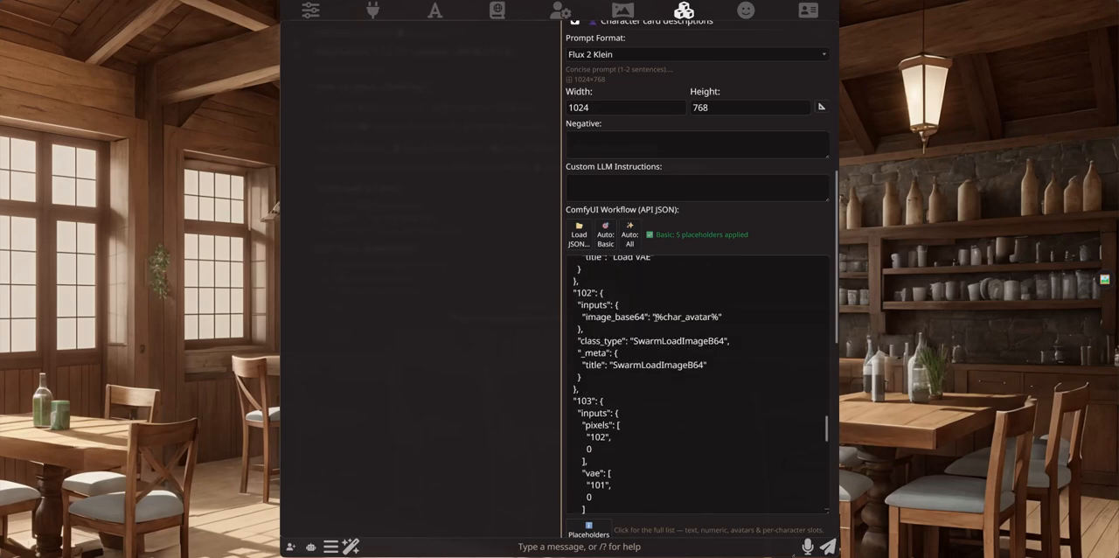
drag(657, 316, 717, 316)
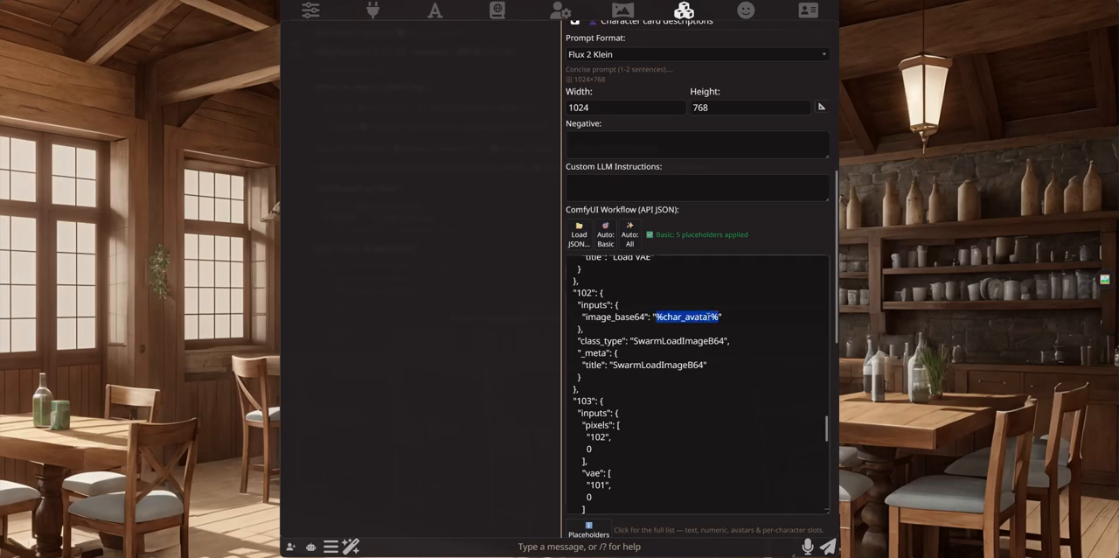
click(682, 8)
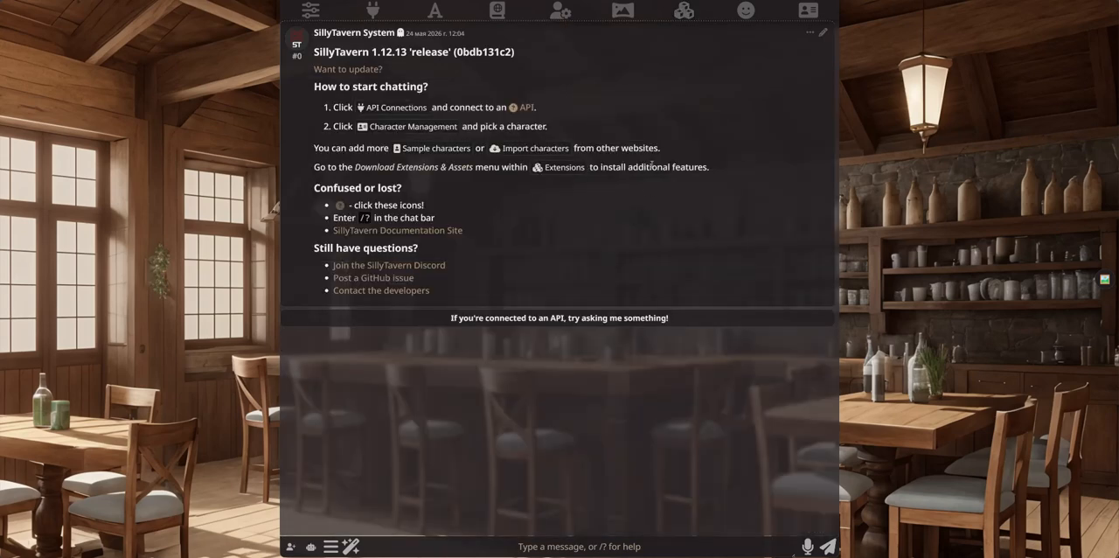
Step: Collapse the AutoIllustrator settings and reopen Character Creator
click(684, 9)
scroll(516, 227, up, 5)
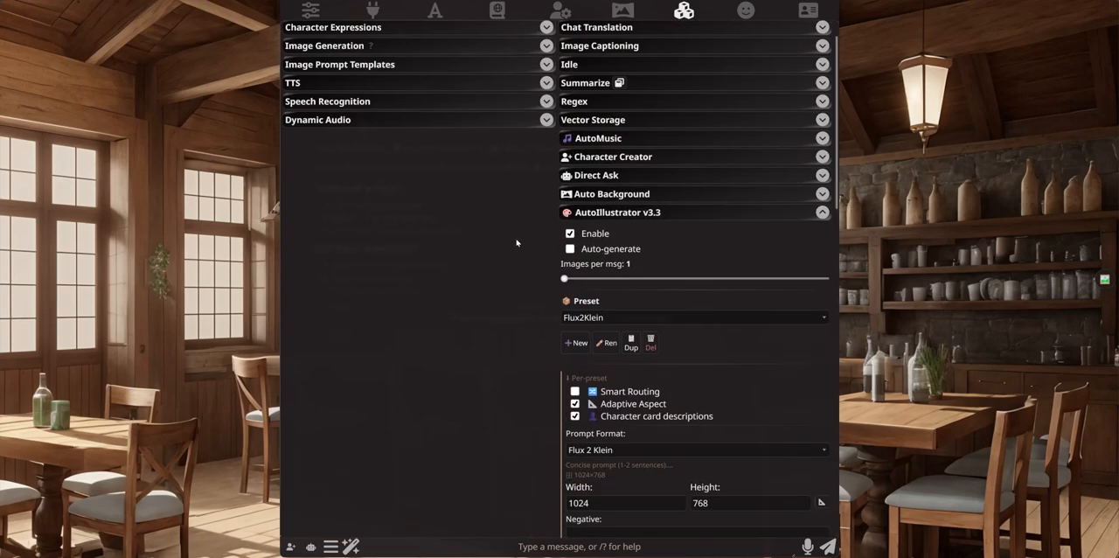
click(633, 217)
click(291, 547)
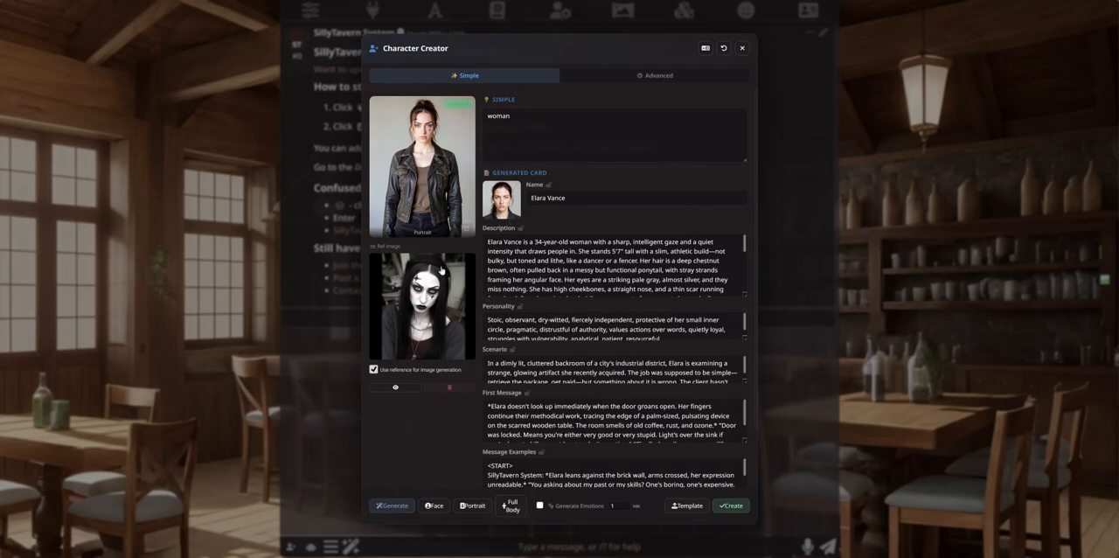
Step: View the gothic reference picture and Elara Vance's portrait at full size to compare them
mouse_move(464, 195)
mouse_move(413, 300)
click(419, 280)
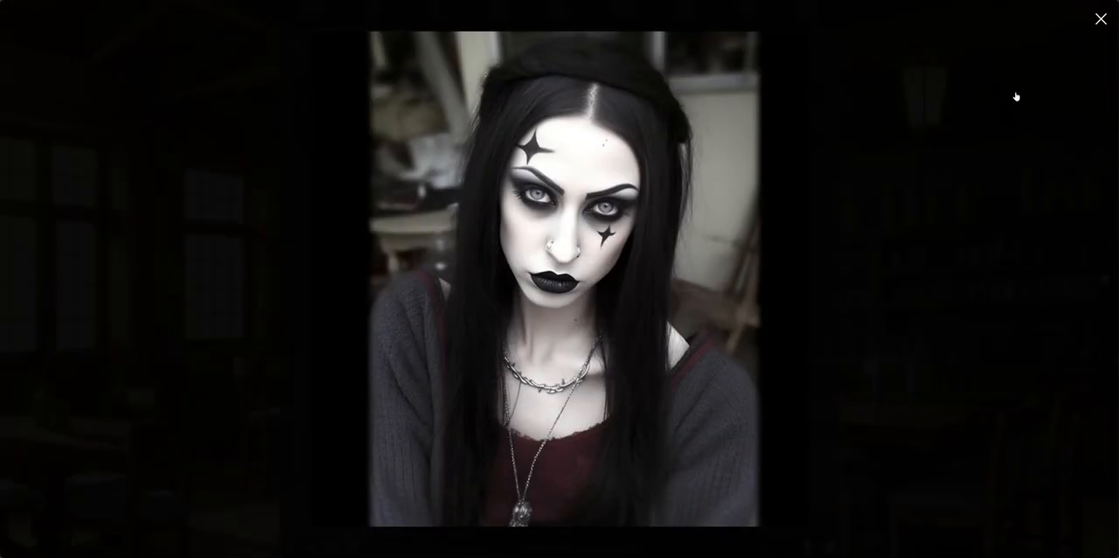
click(1101, 19)
click(433, 154)
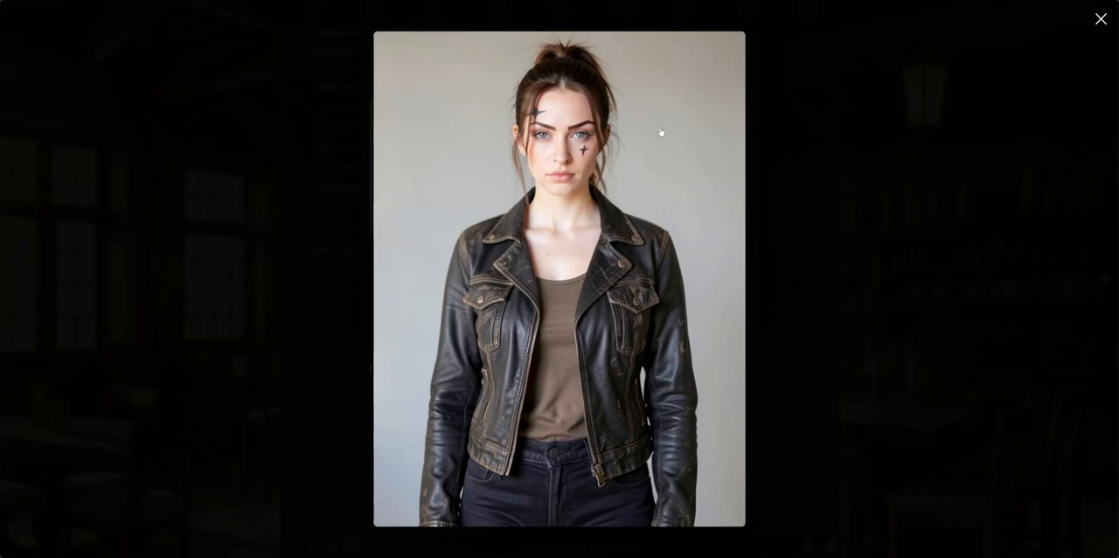
click(827, 194)
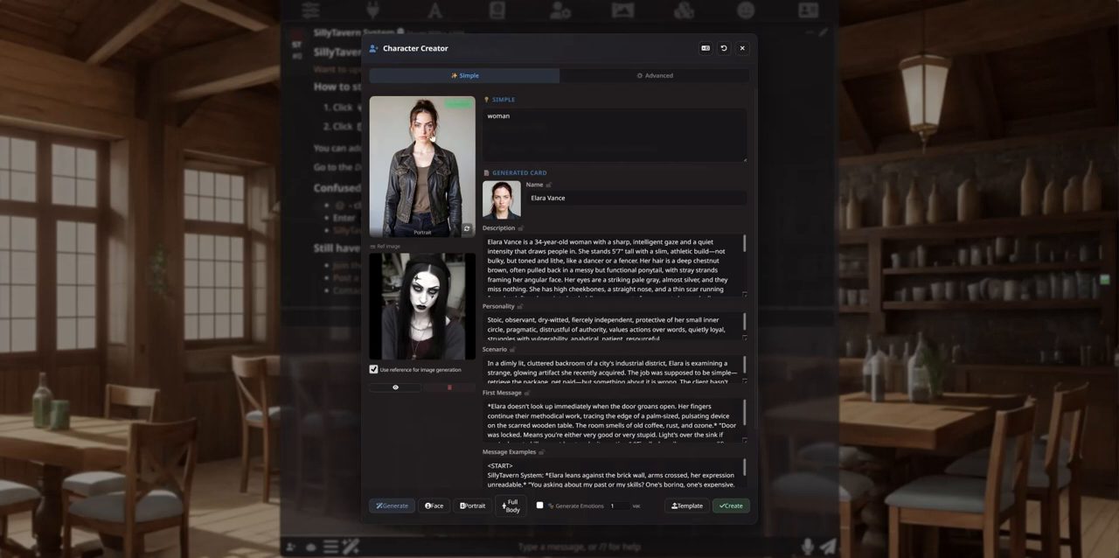
Step: Regenerate Elara Vance's portrait and close Character Creator
click(467, 228)
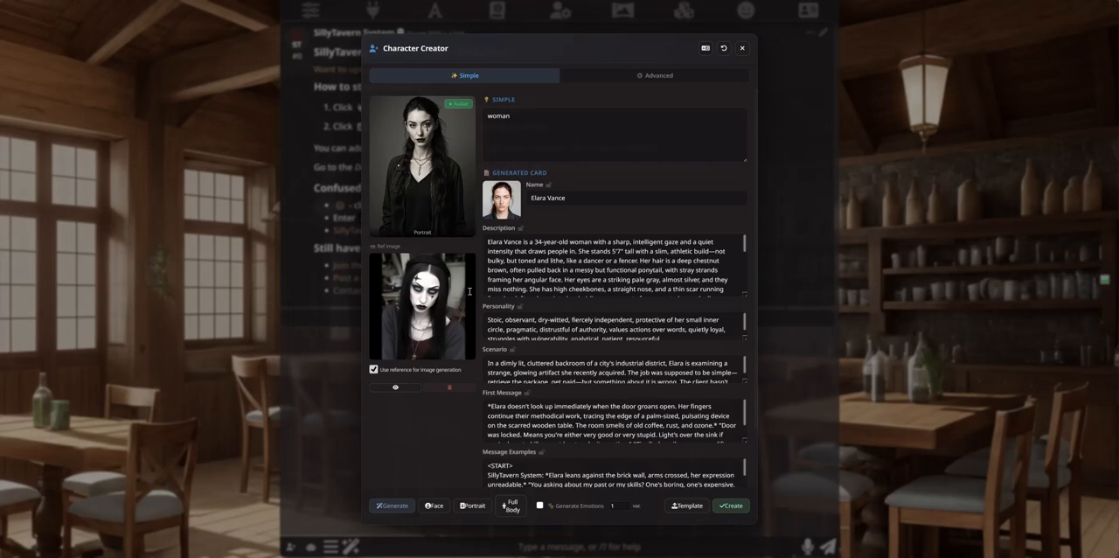
click(743, 48)
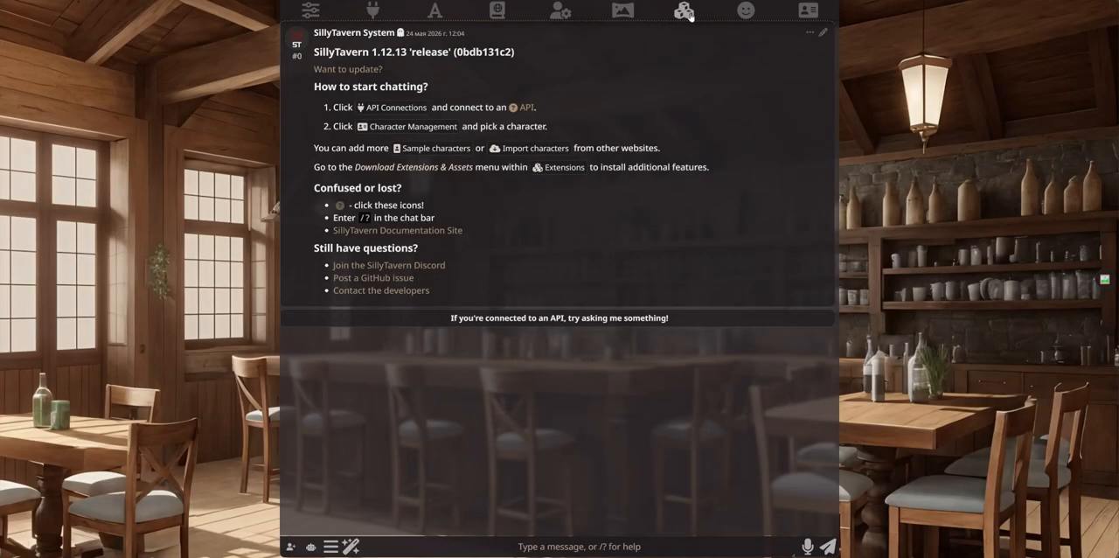
Step: Examine the Flux_Redux preset's workflow JSON and the Character Creator image settings among the extensions
click(686, 11)
scroll(657, 325, up, 3)
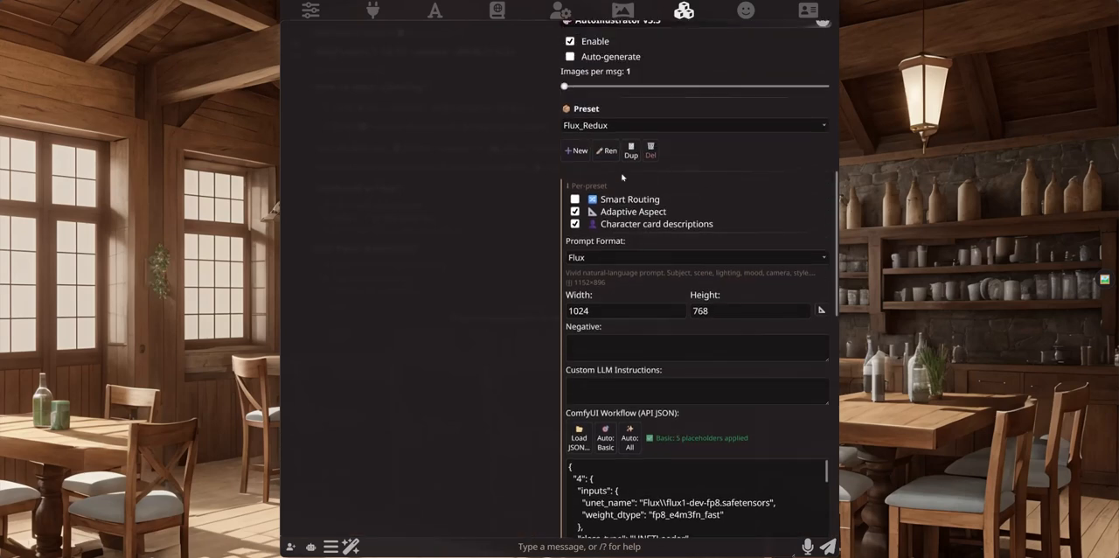
scroll(645, 377, down, 1)
scroll(644, 377, down, 3)
scroll(685, 371, down, 10)
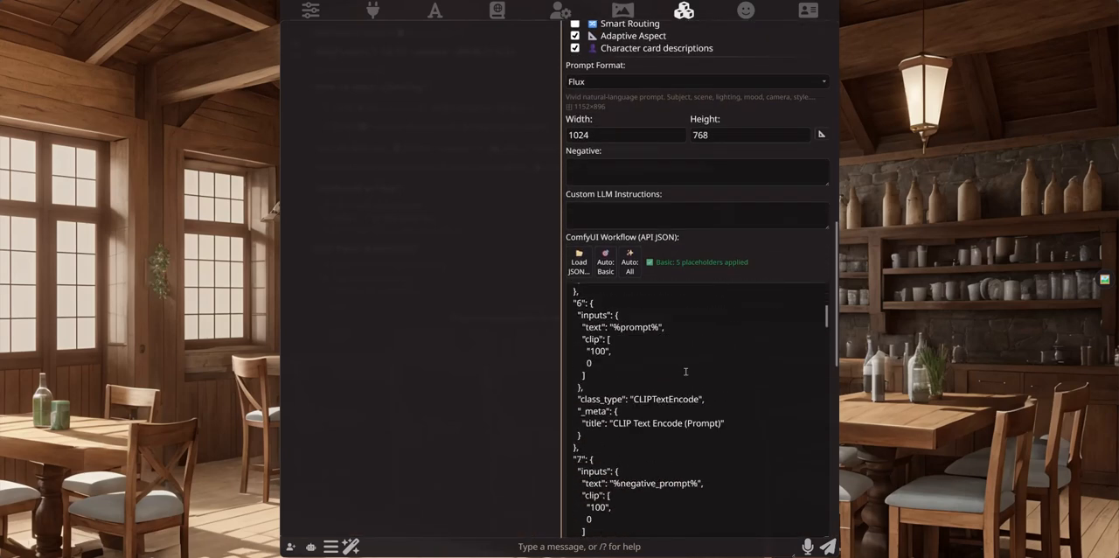
scroll(685, 371, up, 10)
scroll(685, 372, up, 10)
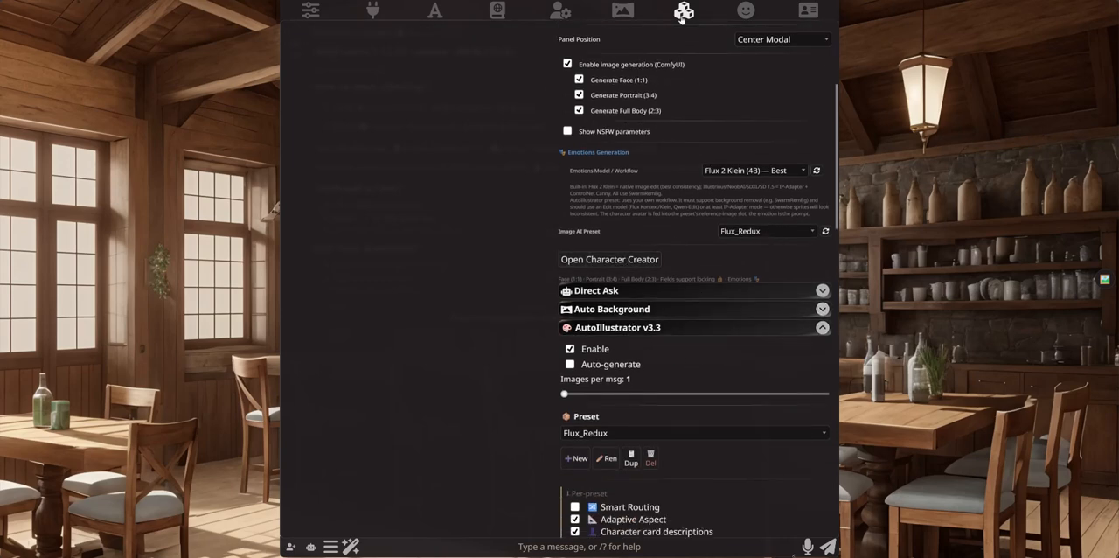
click(683, 11)
Step: Generate a character card in Character Creator from the idea "man" and the bearded man's reference image
click(293, 546)
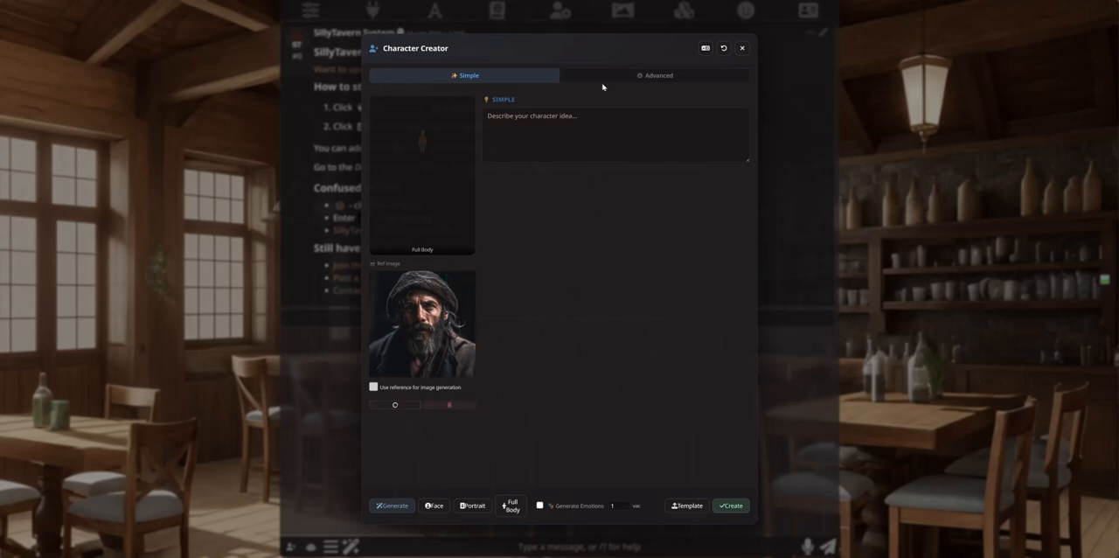
text(man)
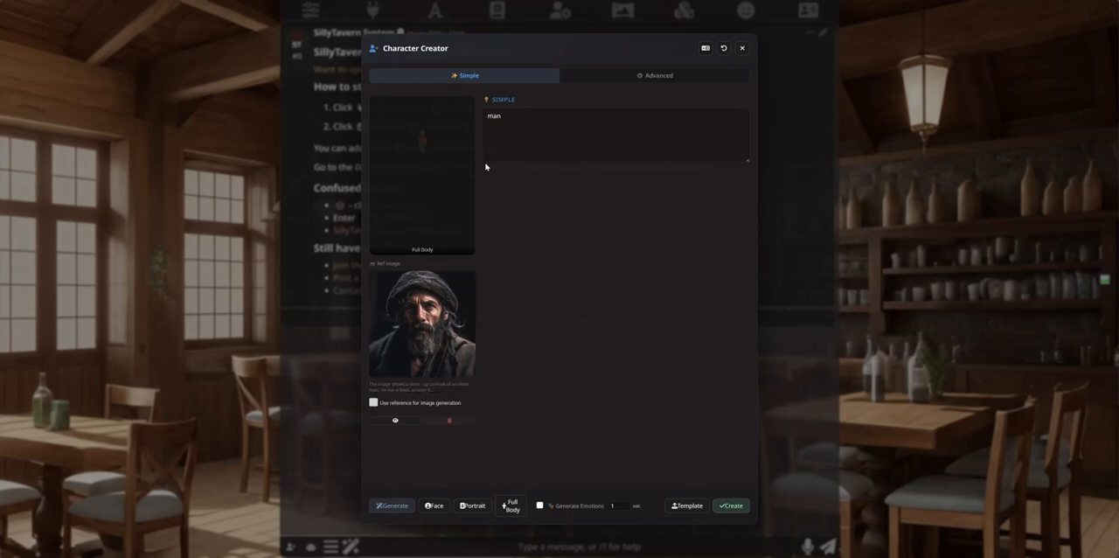
click(486, 108)
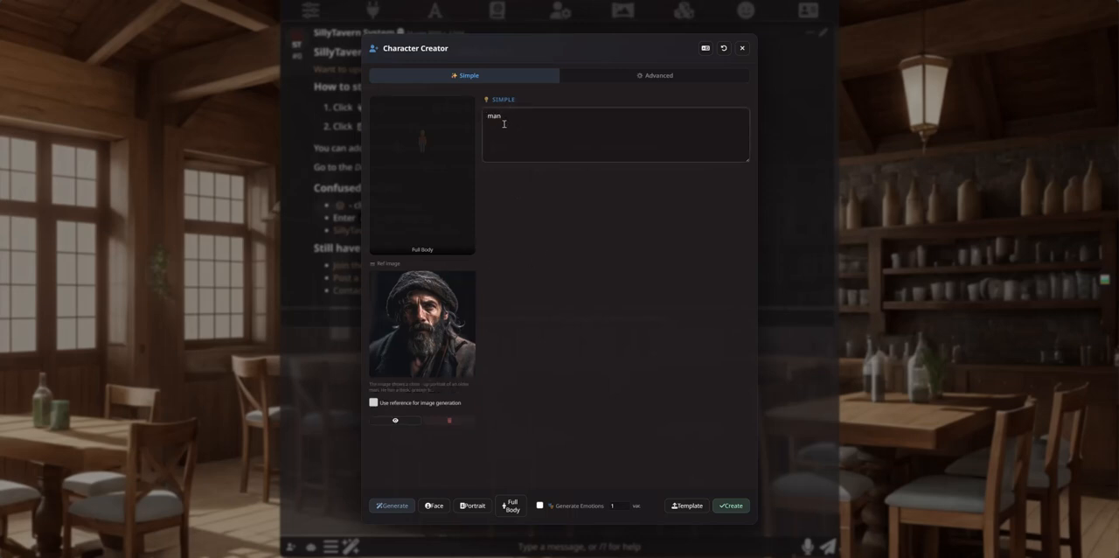
double_click(495, 117)
click(521, 120)
click(404, 504)
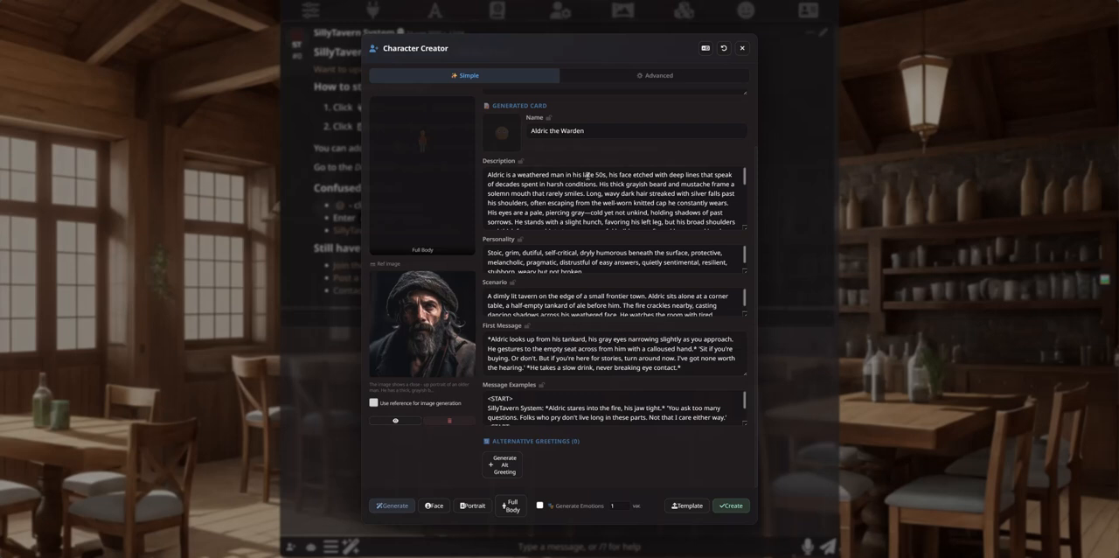
Step: Read through Aldric the Warden's card, highlighting the age in the description
double_click(604, 175)
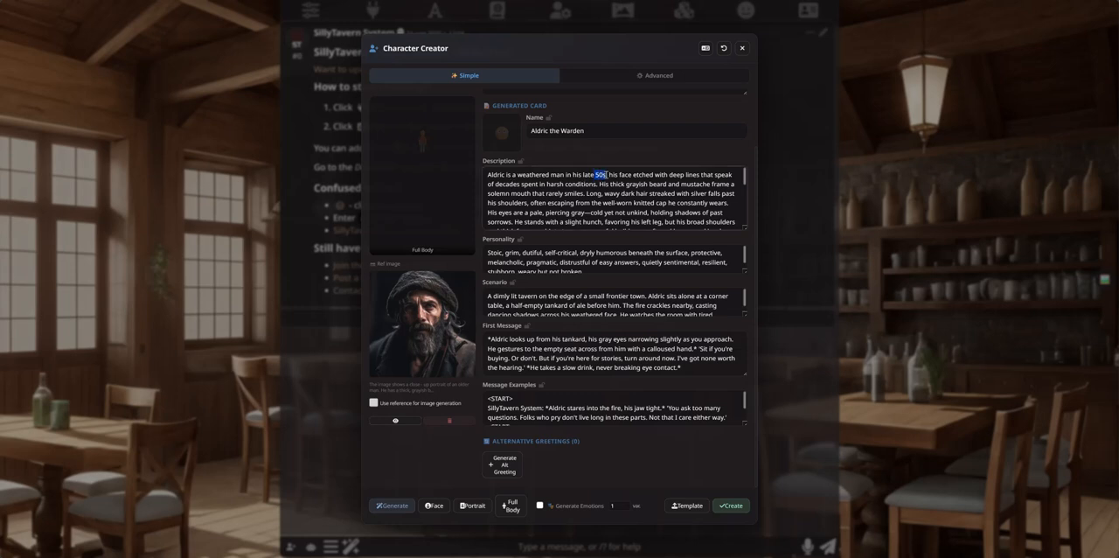
click(586, 193)
scroll(589, 294, down, 1)
scroll(582, 297, up, 3)
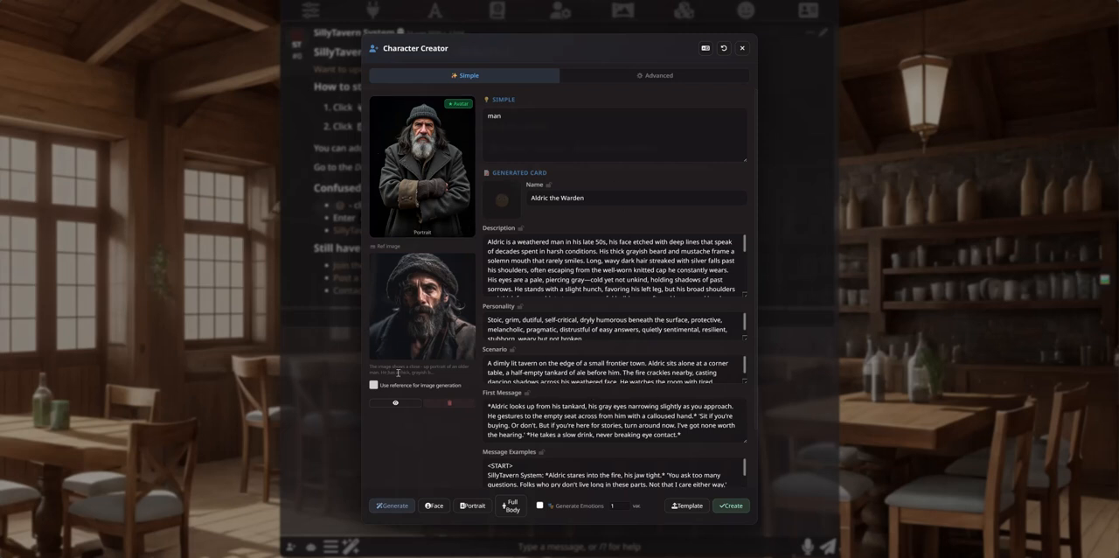
Step: Enable the reference for image generation, then generate a portrait and a full-body image for Aldric the Warden
click(374, 385)
click(473, 505)
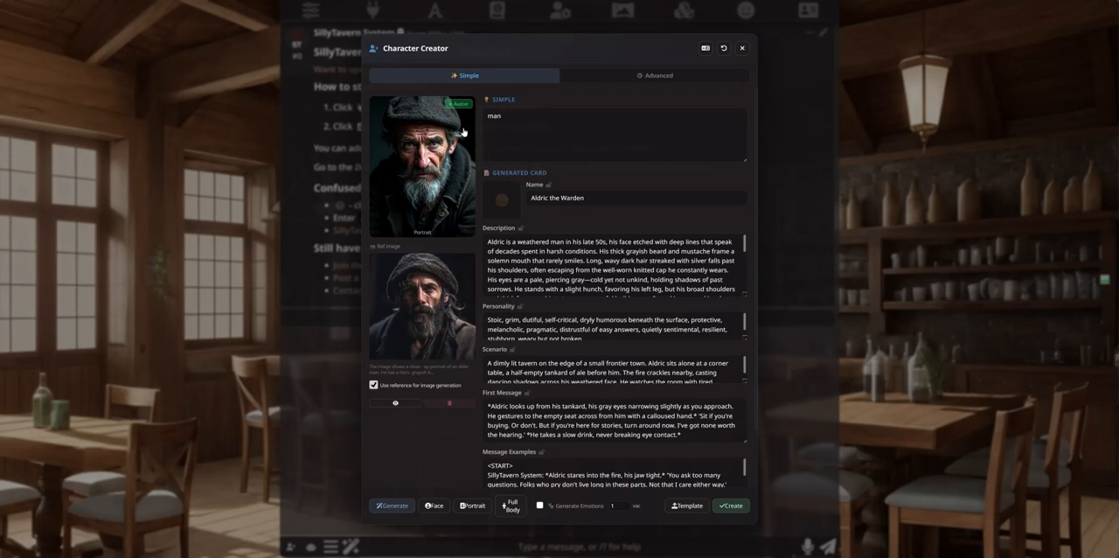
click(509, 507)
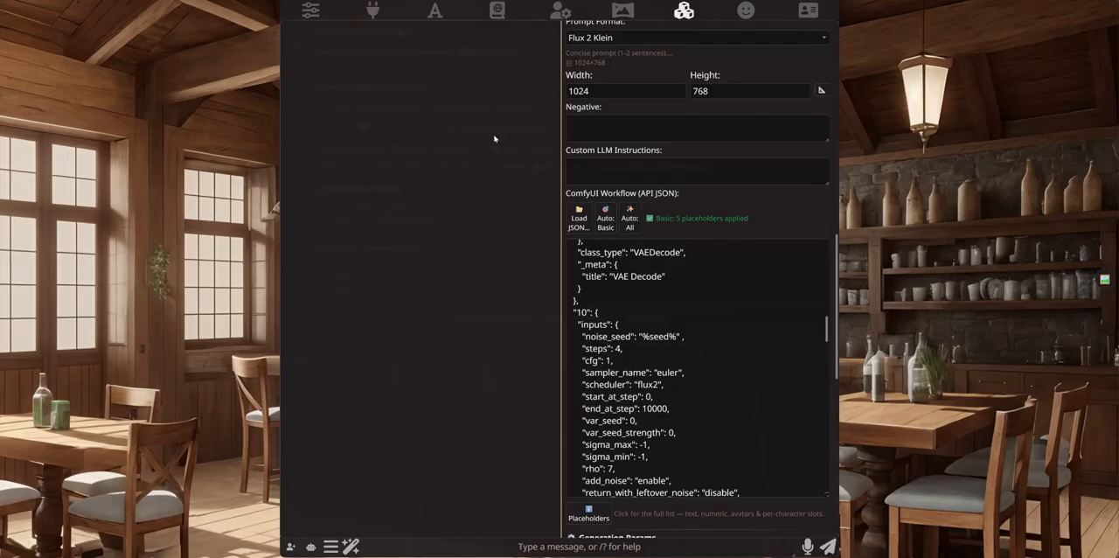
Step: Examine the Flux2Klein preset's workflow JSON, highlighting the cfg value in the sampler node
scroll(683, 286, up, 2)
scroll(687, 218, up, 3)
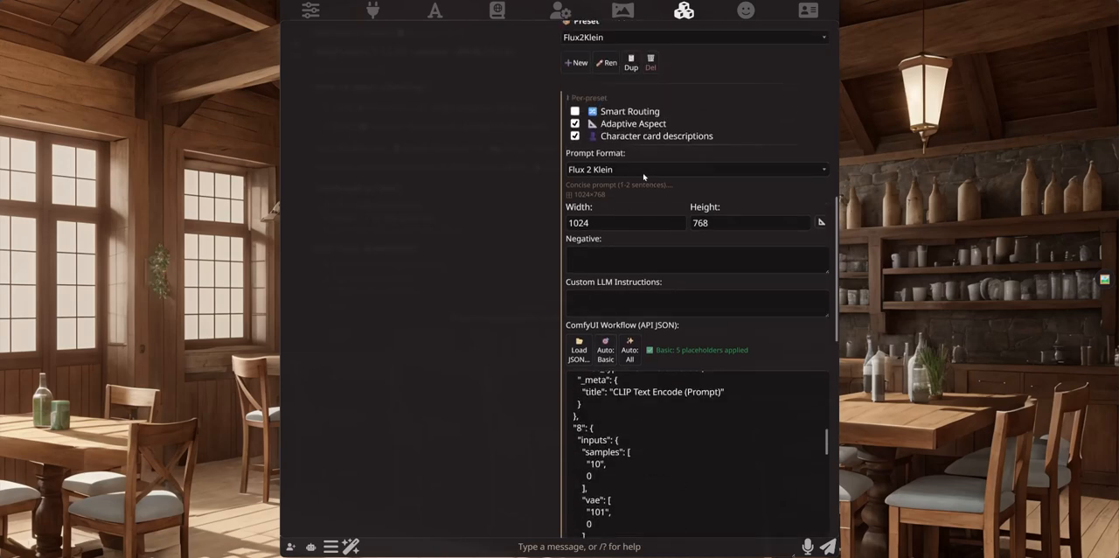
scroll(501, 244, down, 2)
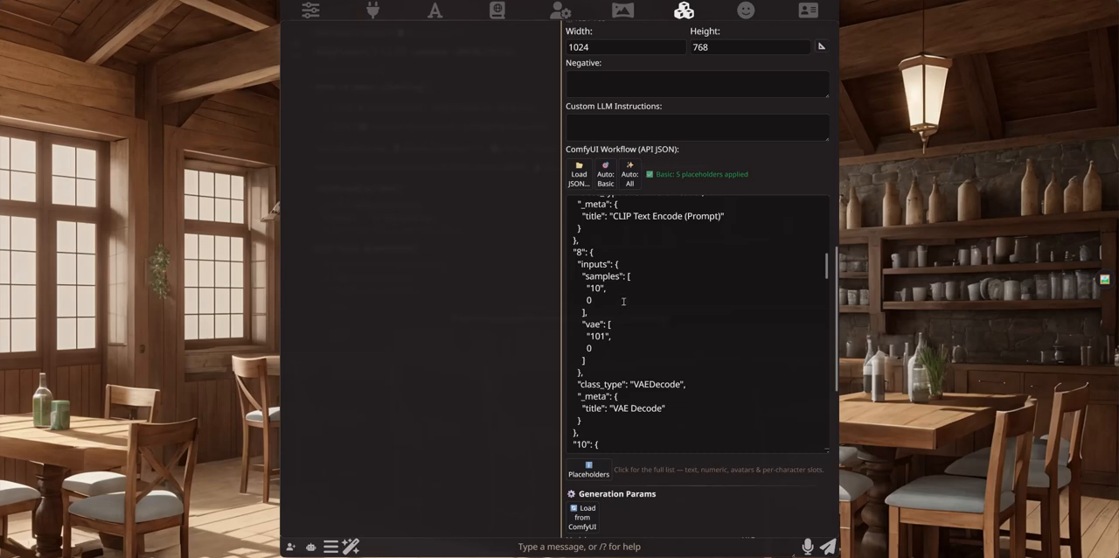
scroll(645, 319, up, 1)
scroll(628, 289, down, 2)
scroll(628, 290, up, 2)
scroll(621, 332, down, 4)
double_click(609, 360)
click(621, 359)
double_click(610, 360)
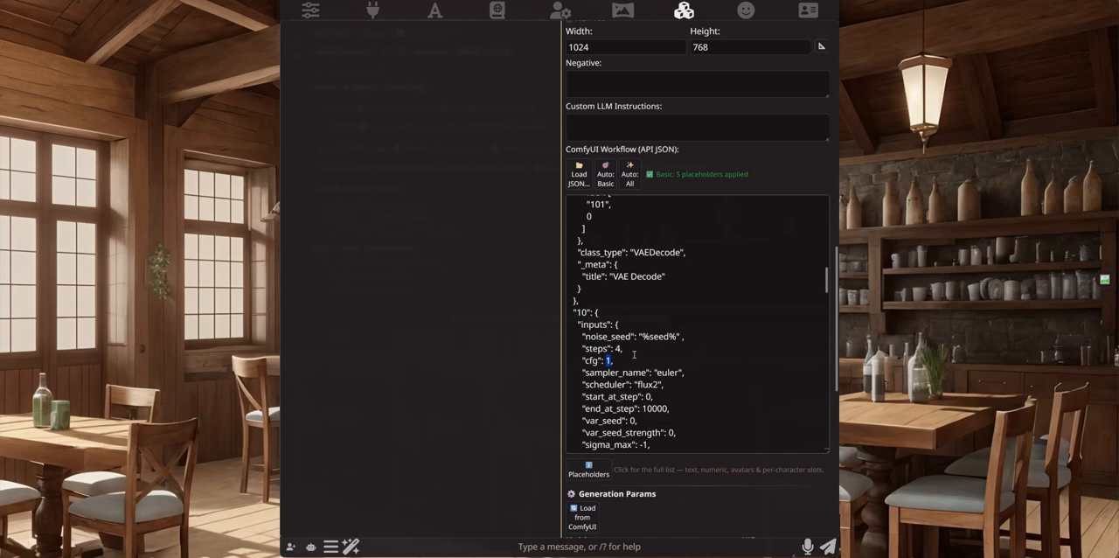
click(613, 359)
double_click(606, 360)
click(630, 362)
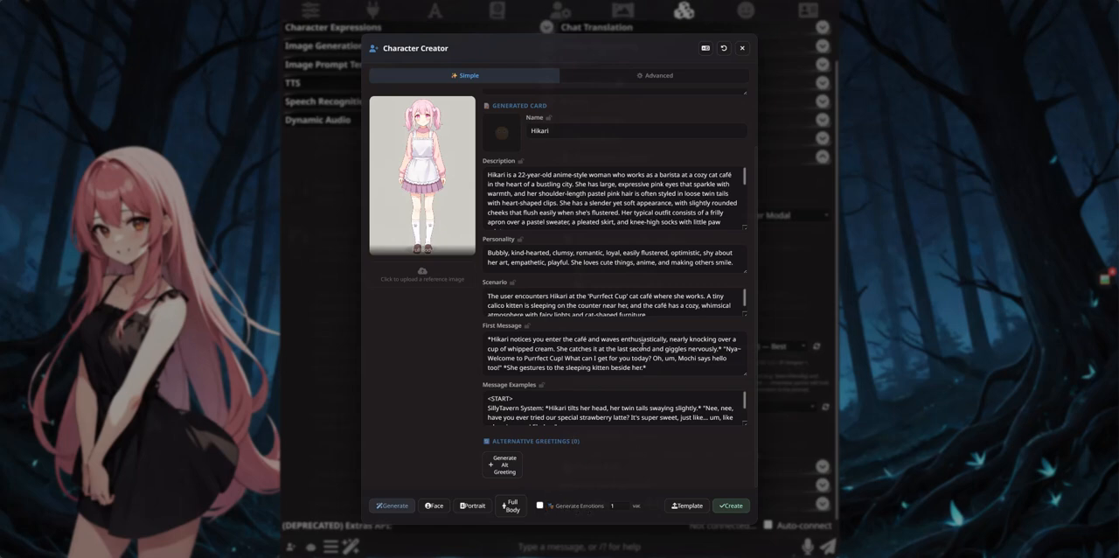
Step: Close Character Creator and examine Seraphina's sprite set in the Character Expressions extension settings, then collapse that section
click(741, 48)
click(680, 16)
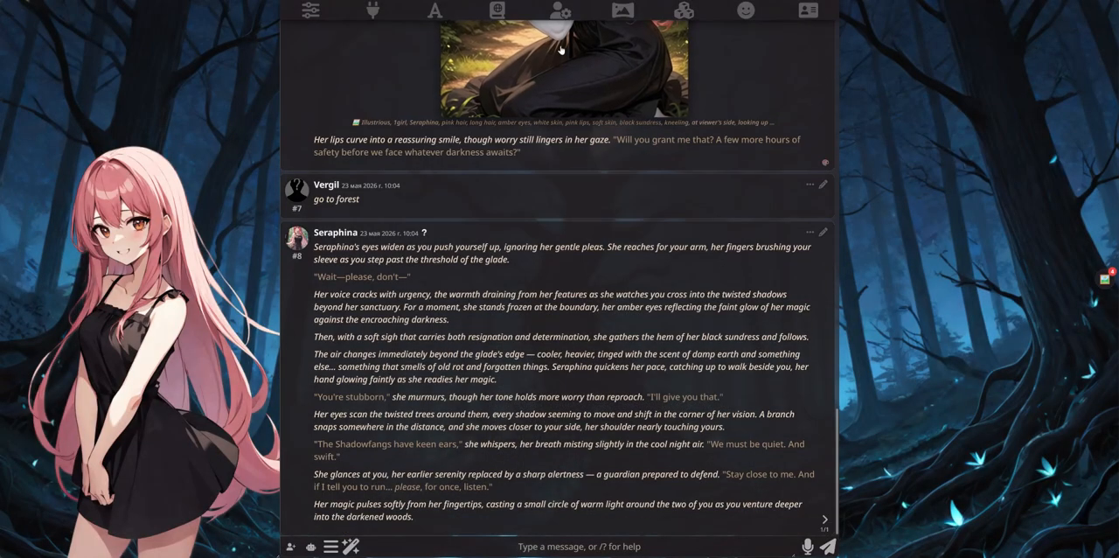
click(682, 14)
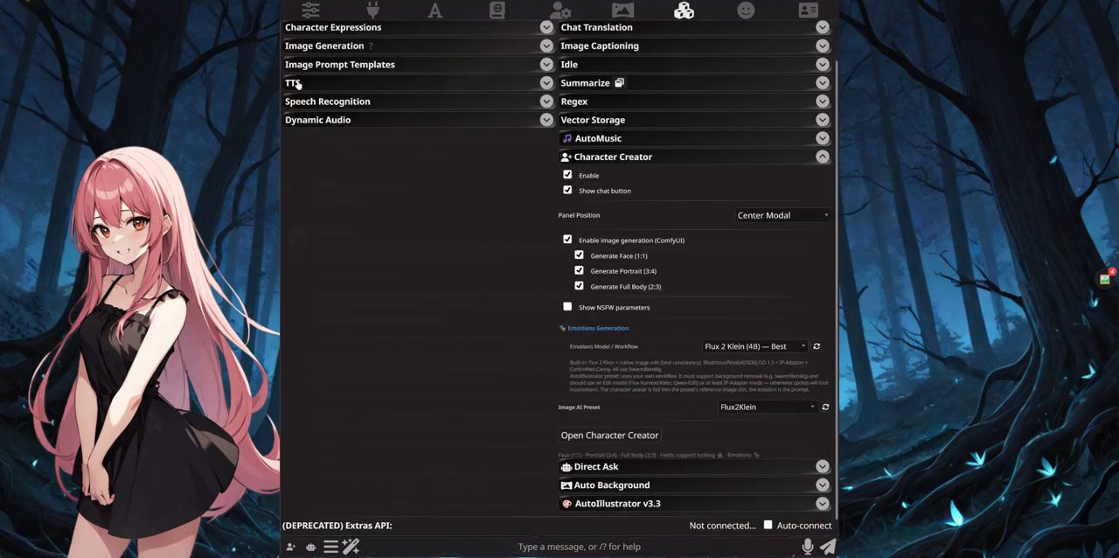
scroll(327, 63, up, 2)
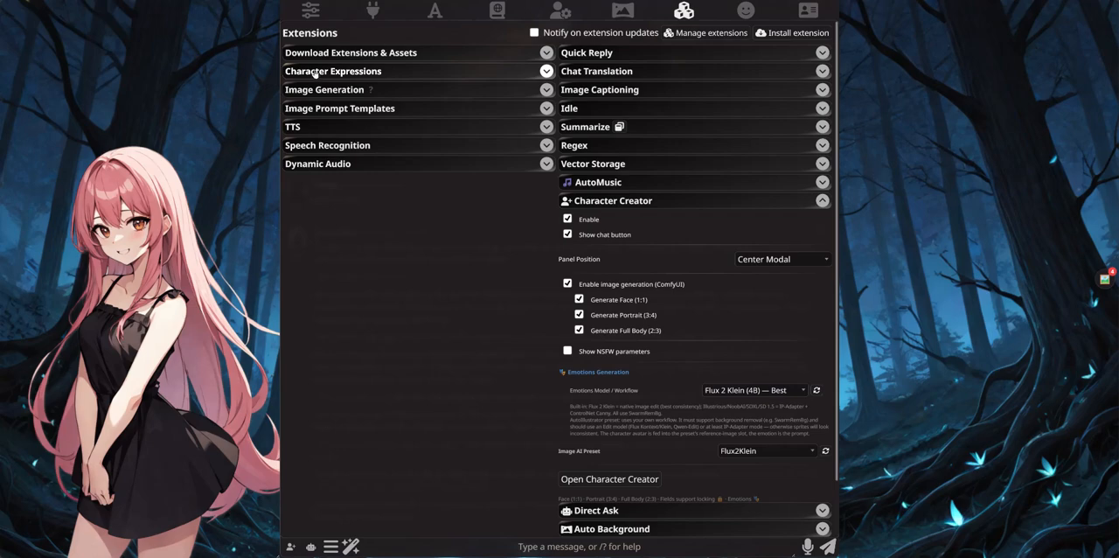
click(317, 73)
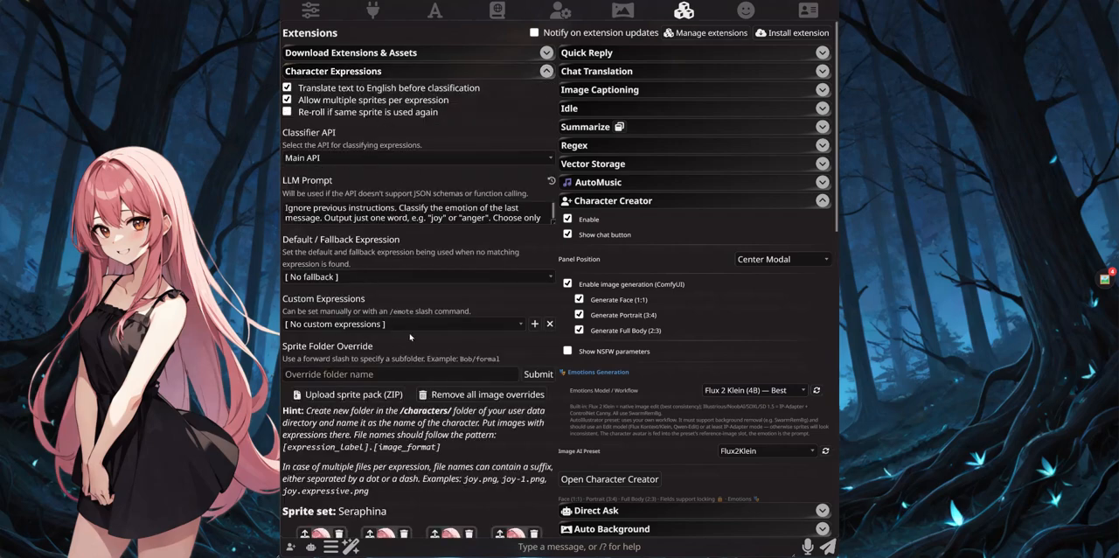
scroll(410, 336, down, 6)
scroll(420, 243, down, 3)
scroll(420, 244, down, 6)
scroll(430, 358, up, 6)
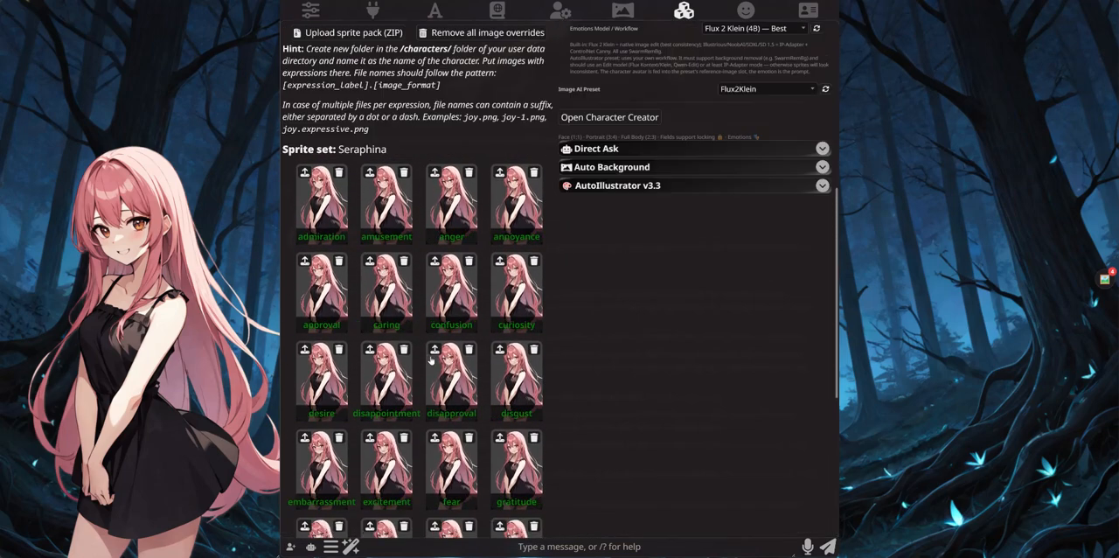
scroll(411, 354, up, 6)
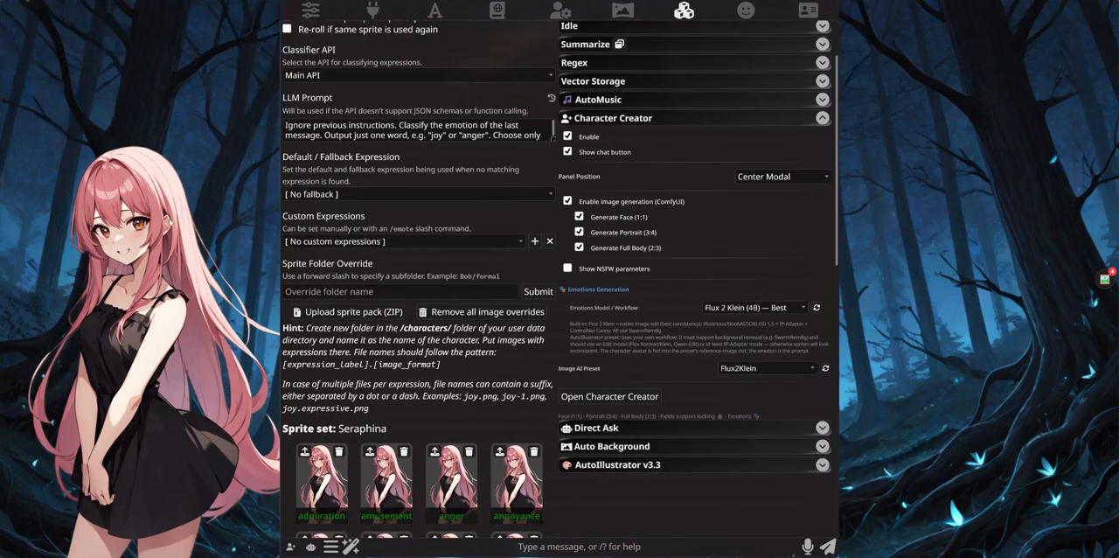
click(683, 10)
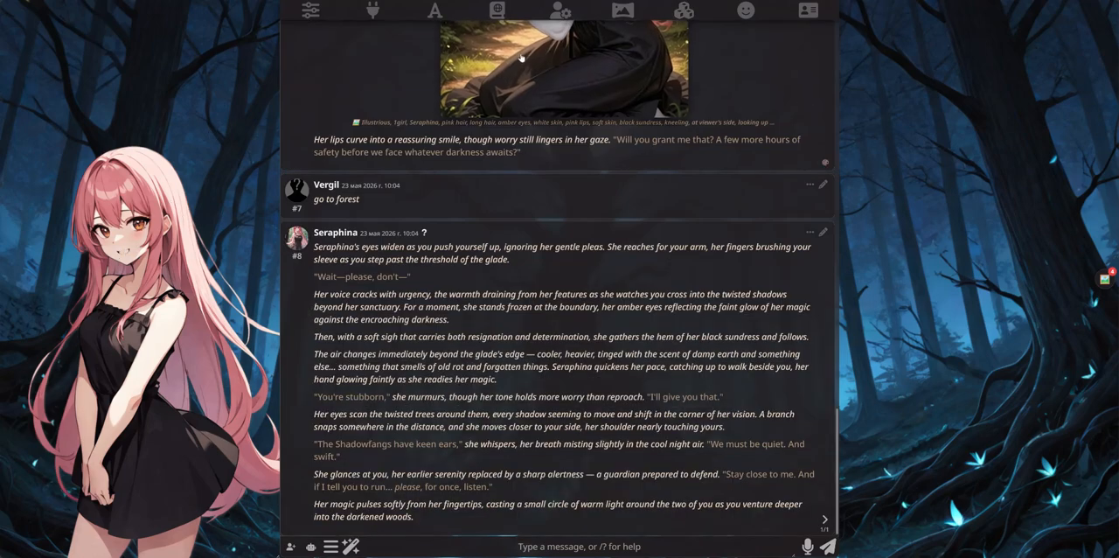
click(682, 11)
scroll(516, 149, up, 2)
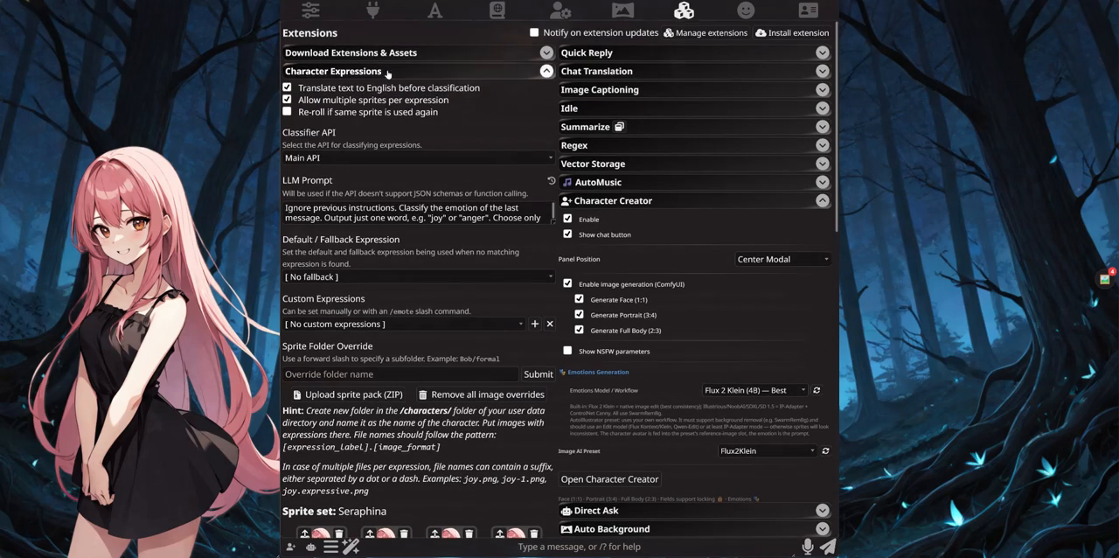
click(387, 72)
Step: Toggle Visual Novel Mode in the user settings and switch it back to its original state
click(561, 11)
click(288, 263)
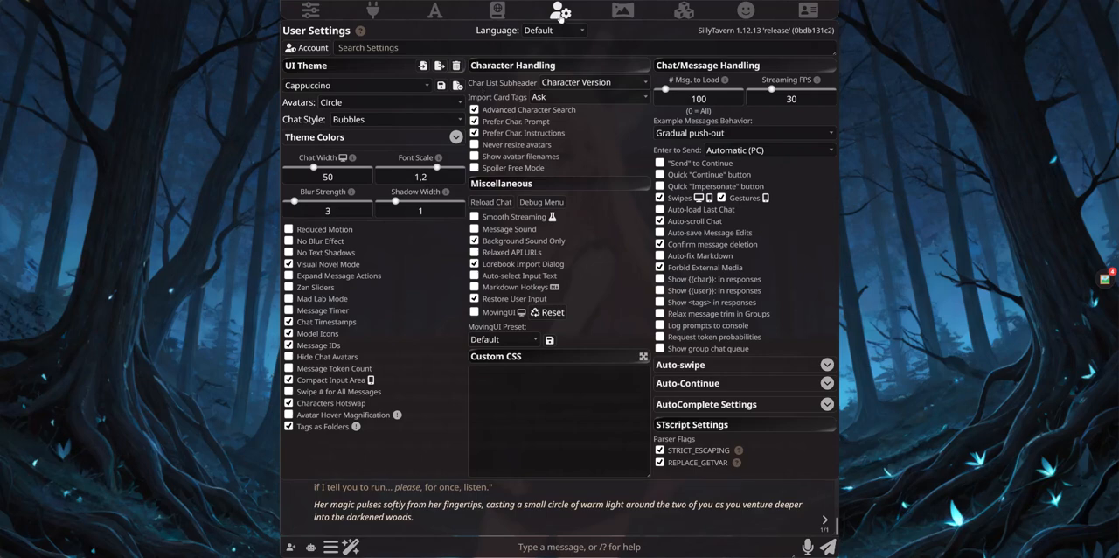
click(560, 15)
click(560, 15)
click(288, 263)
click(552, 16)
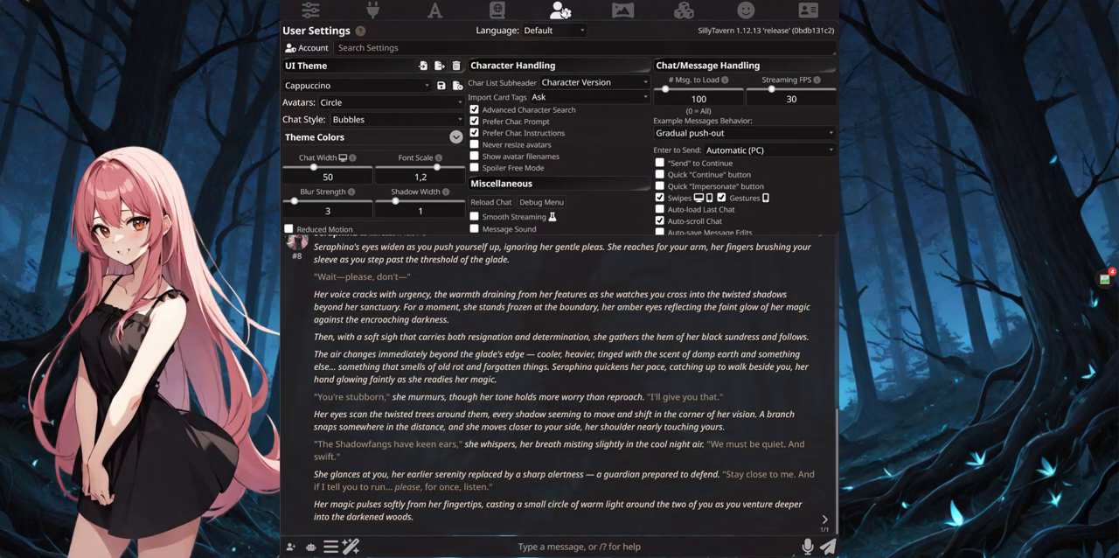
Step: Review the Emotions Model / Workflow choices in the Character Creator extension settings without changing the selection
click(291, 546)
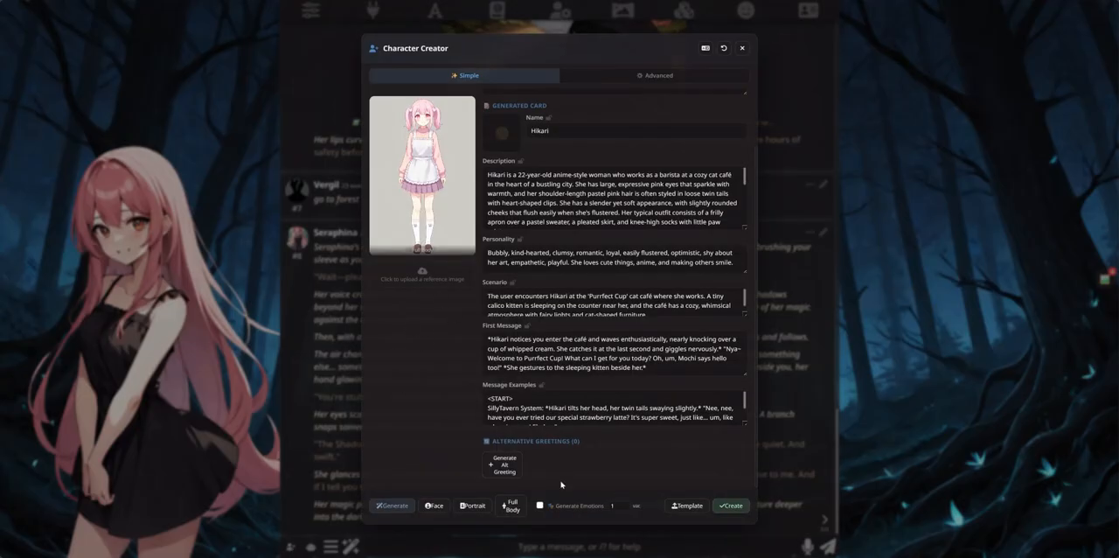
click(743, 48)
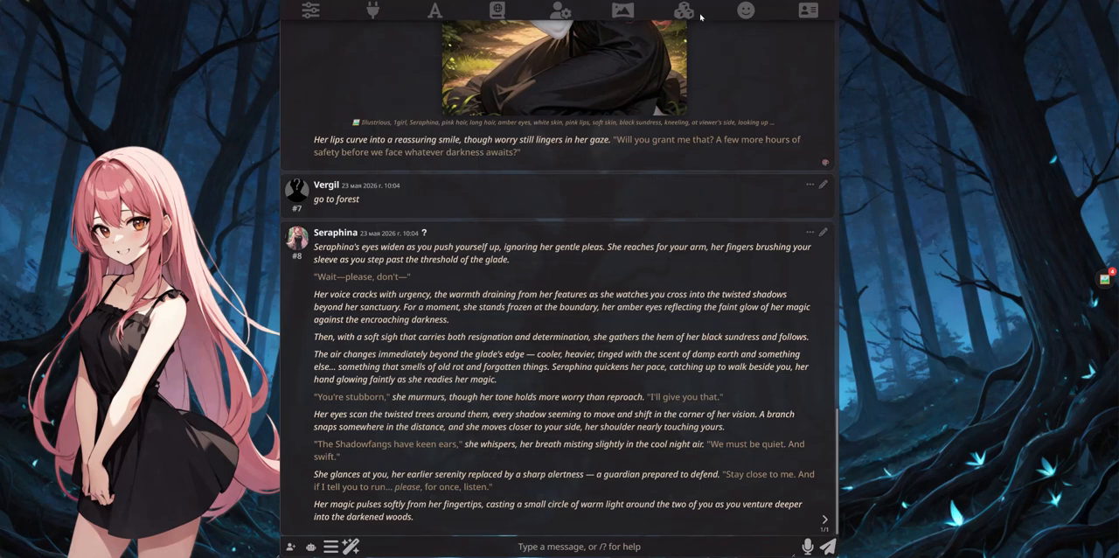
click(683, 9)
scroll(681, 341, down, 1)
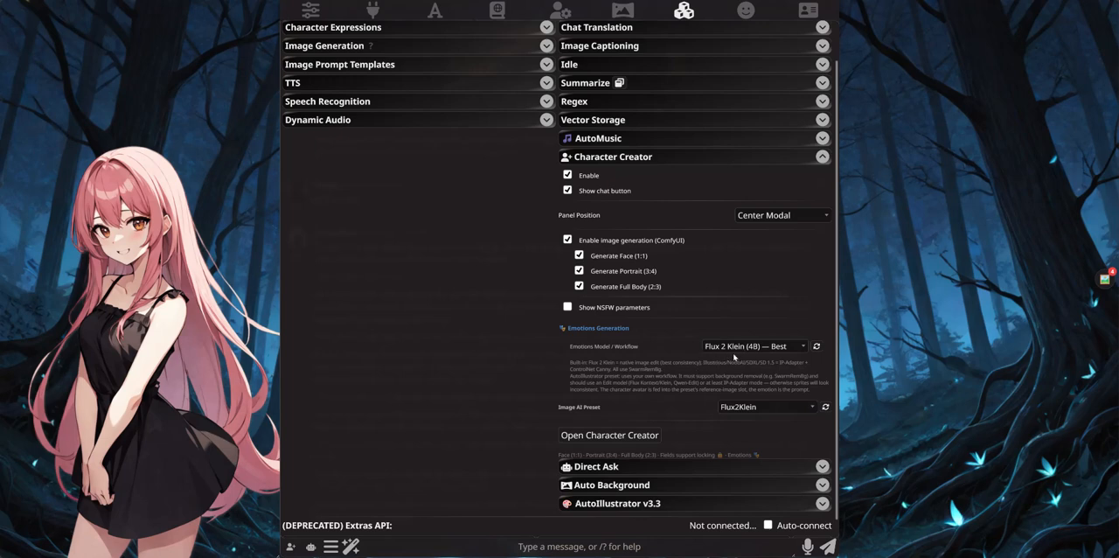
click(739, 348)
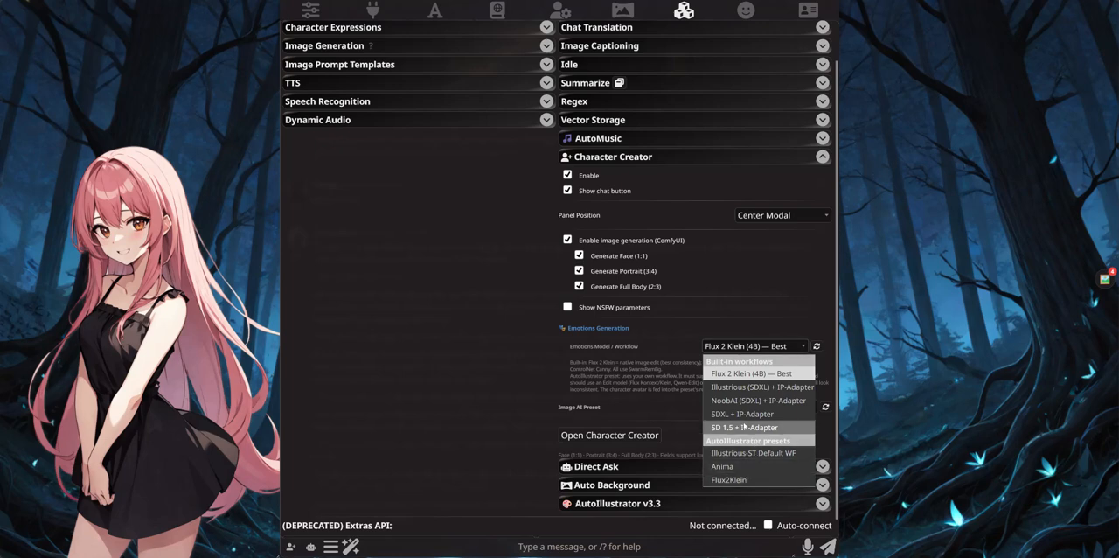
click(528, 328)
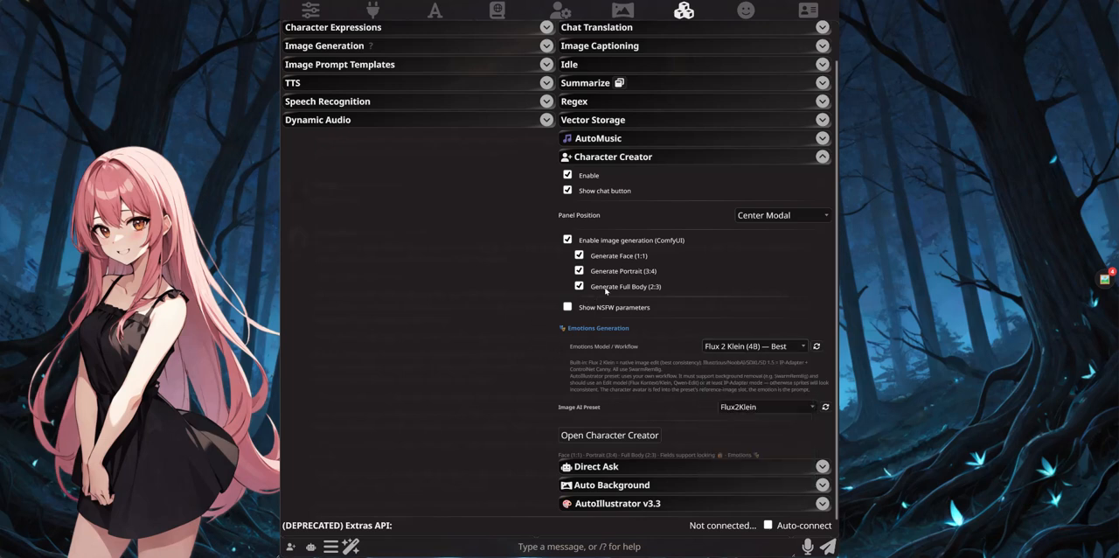
Step: Open Character Creator and enable Generate Emotions for Hikari's card with the number set to 1
click(609, 435)
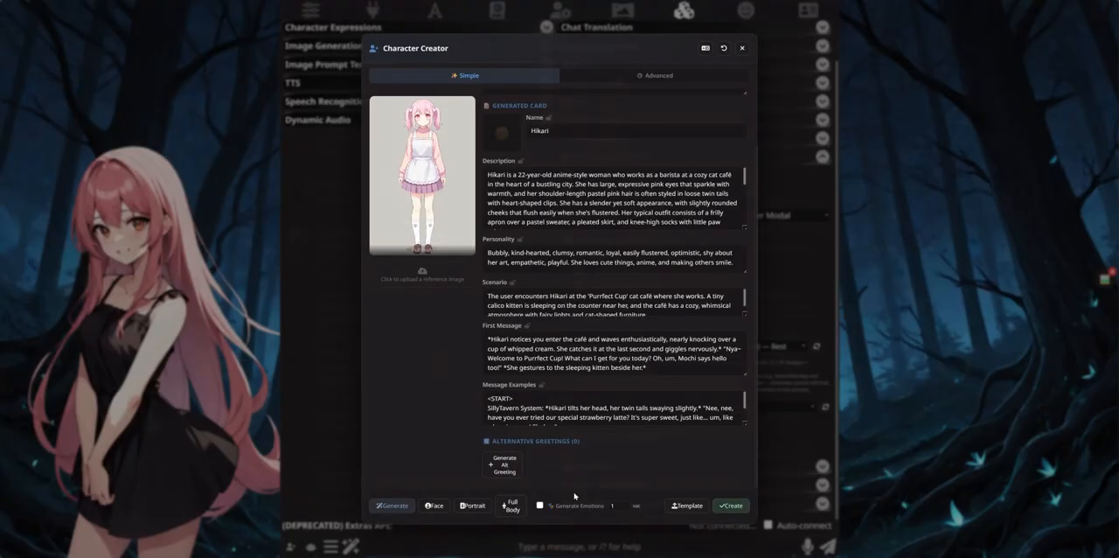
click(540, 506)
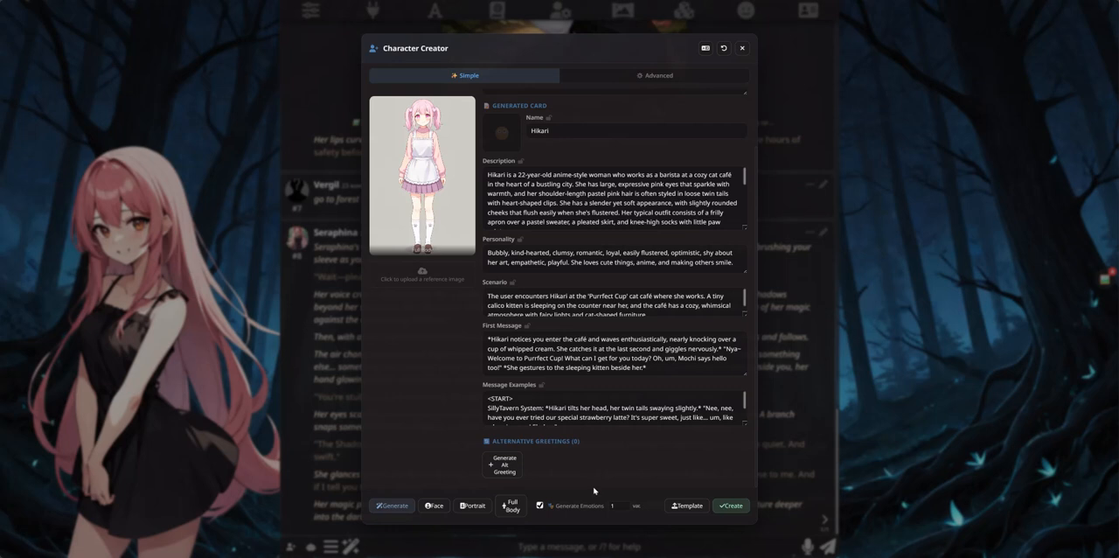
click(625, 503)
click(625, 508)
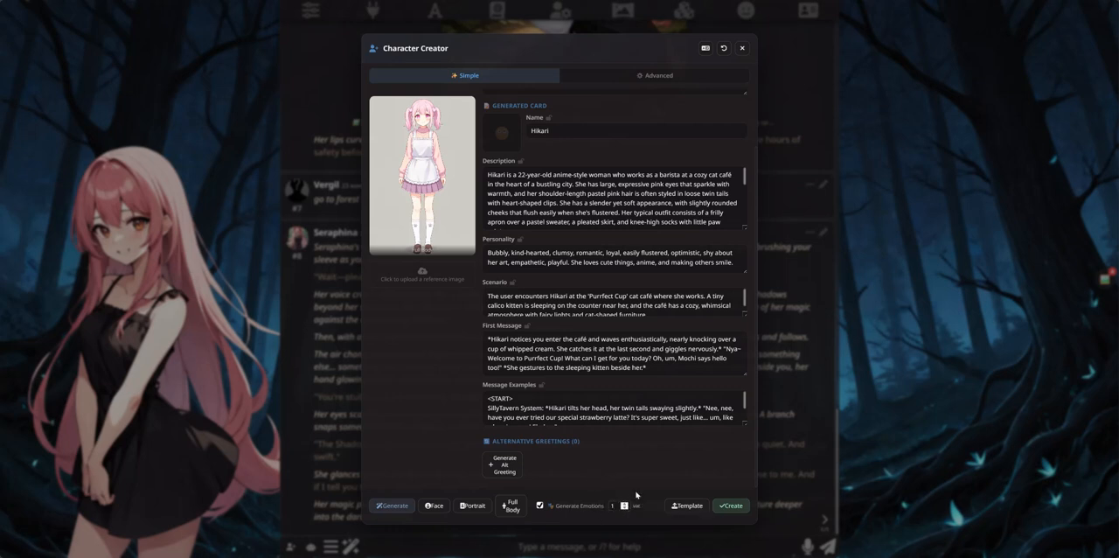
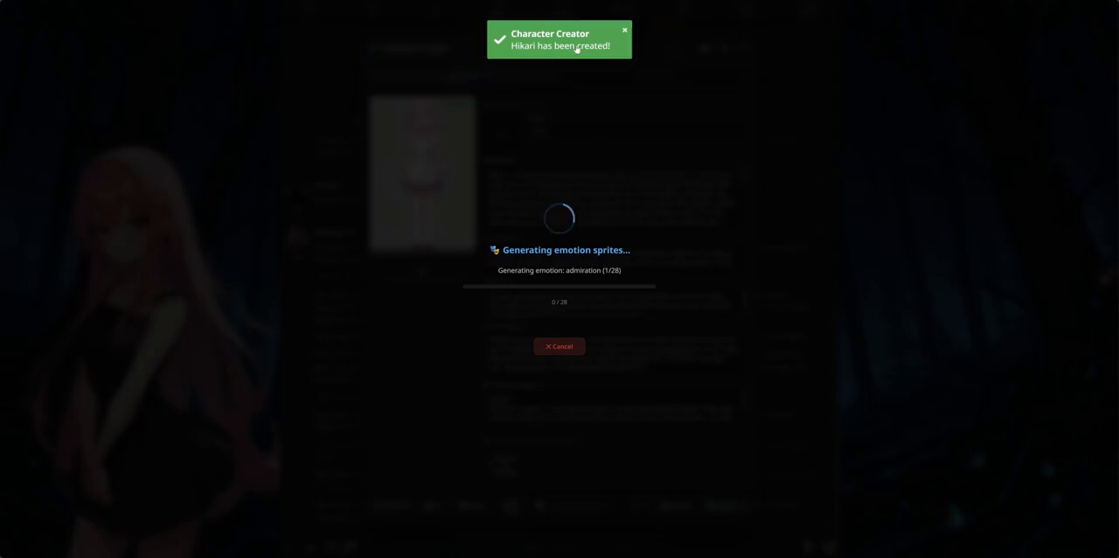
Step: Dismiss the creation notifications and preview Hikari's generated admiration and grief sprites at full size
click(625, 33)
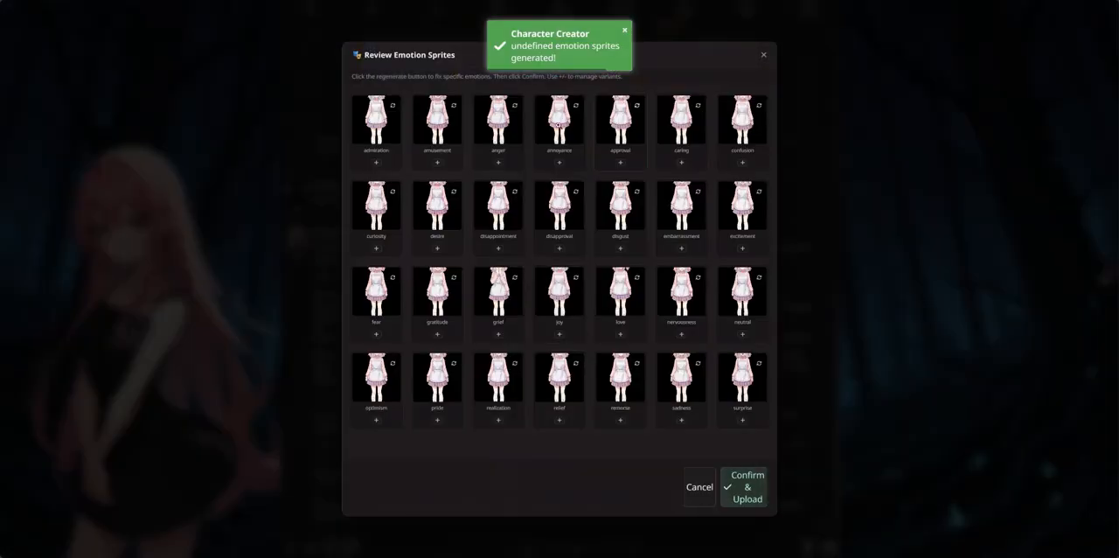
click(626, 33)
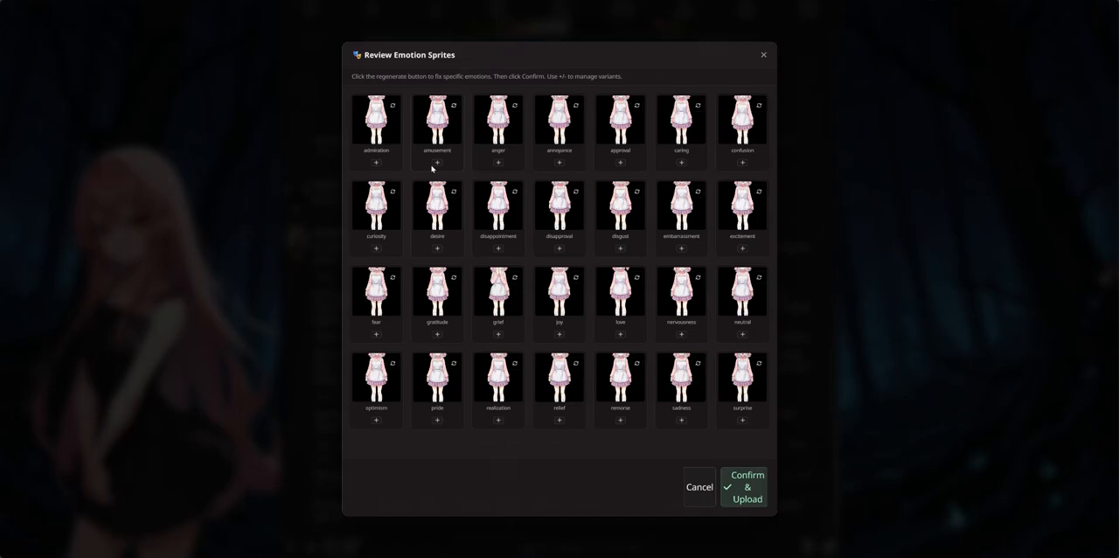
click(375, 122)
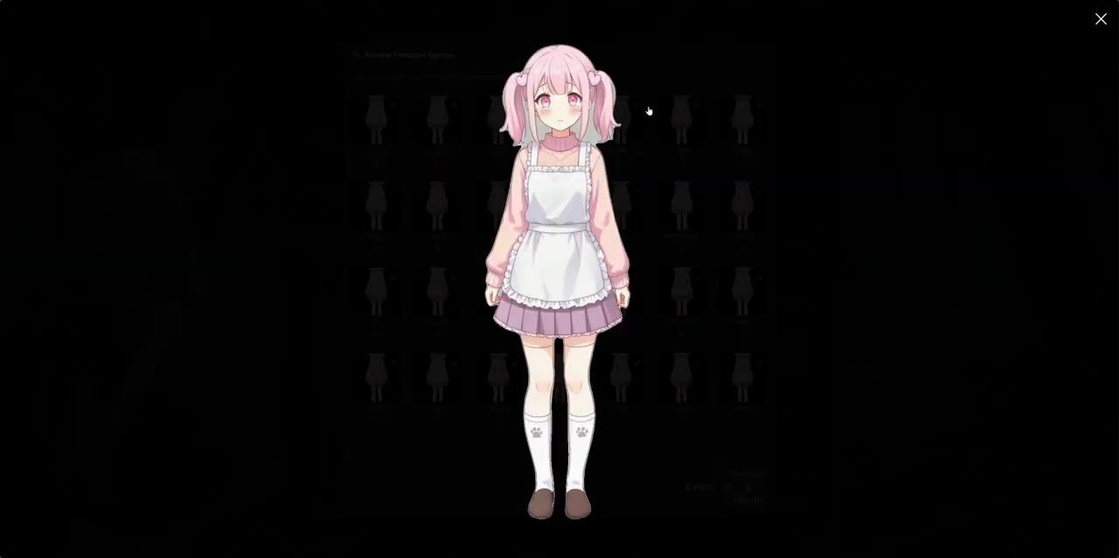
click(1100, 19)
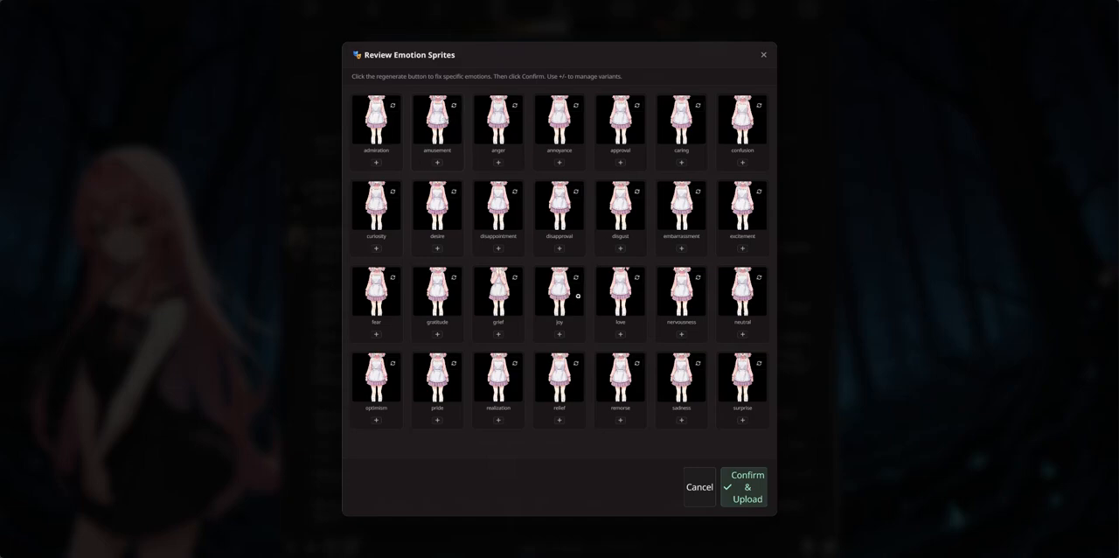
click(493, 290)
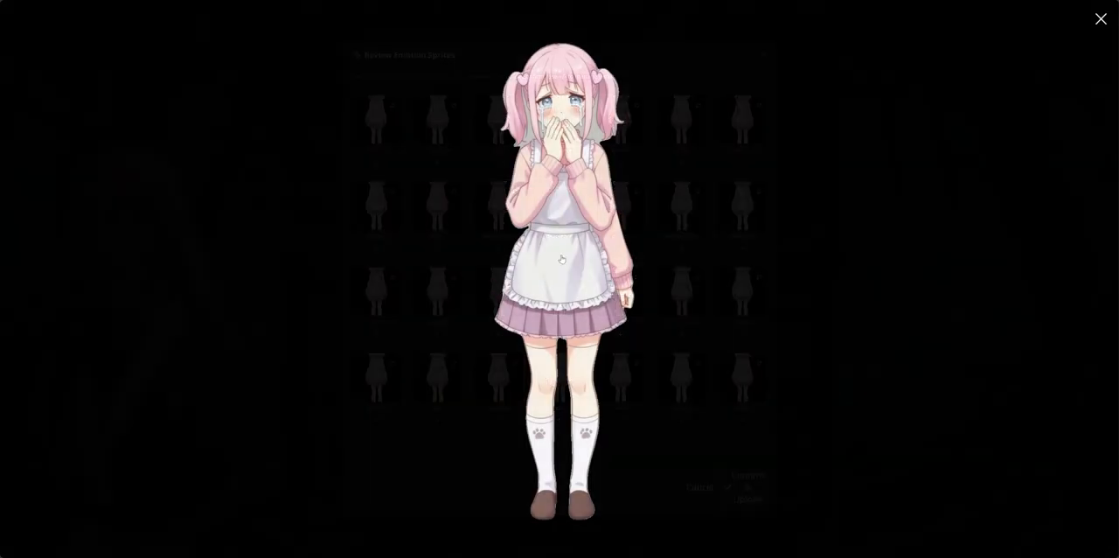
click(1101, 21)
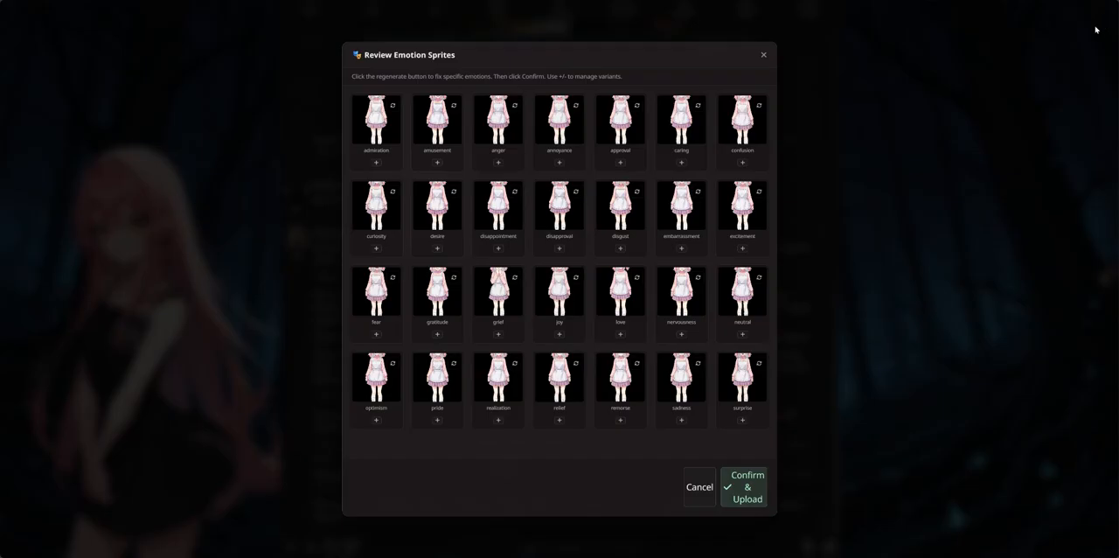
click(505, 292)
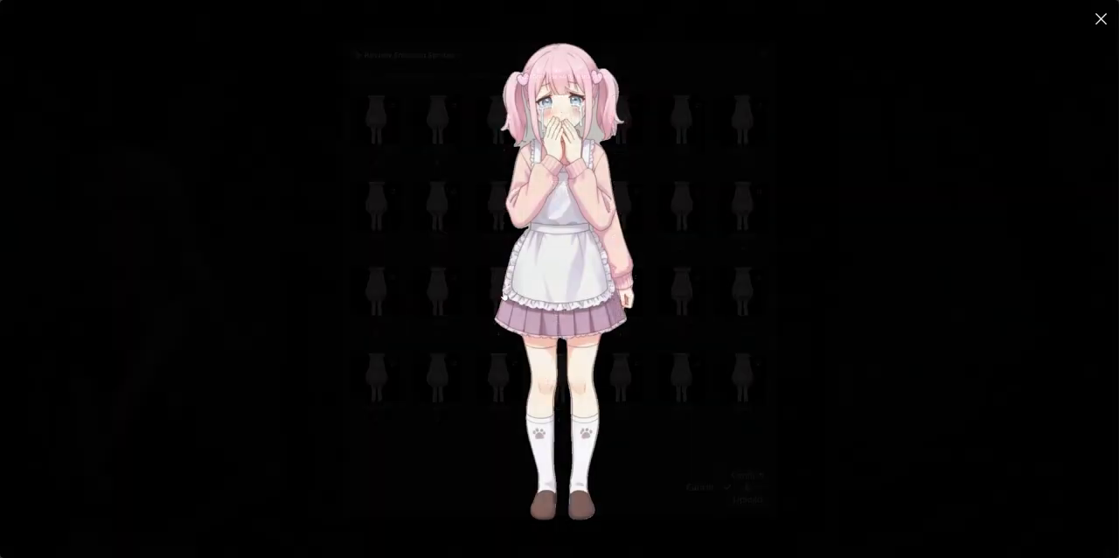
click(1101, 18)
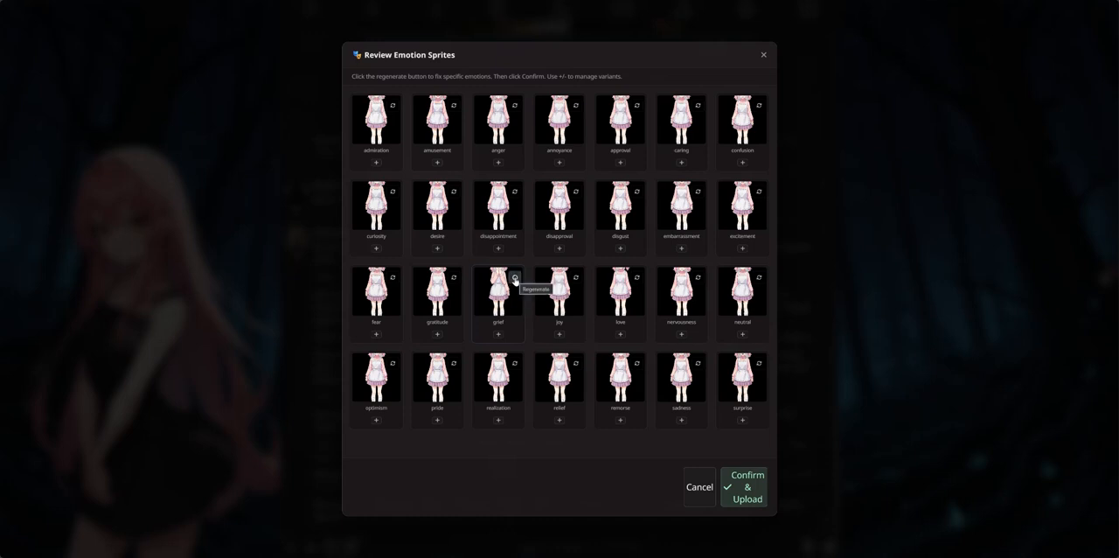
Step: Regenerate Hikari's grief sprite and preview the new version at full size
click(515, 278)
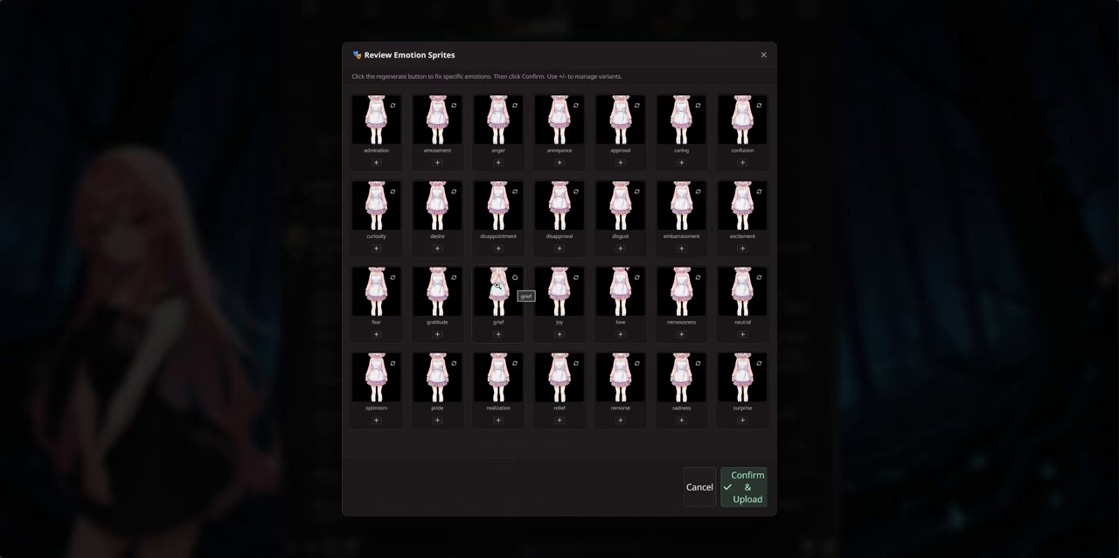
click(496, 285)
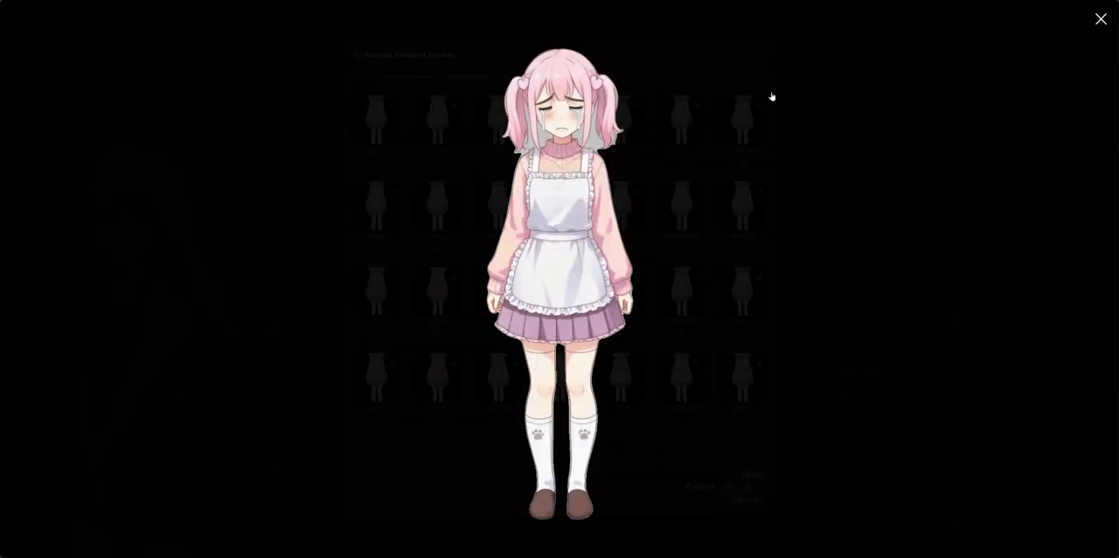
click(1102, 19)
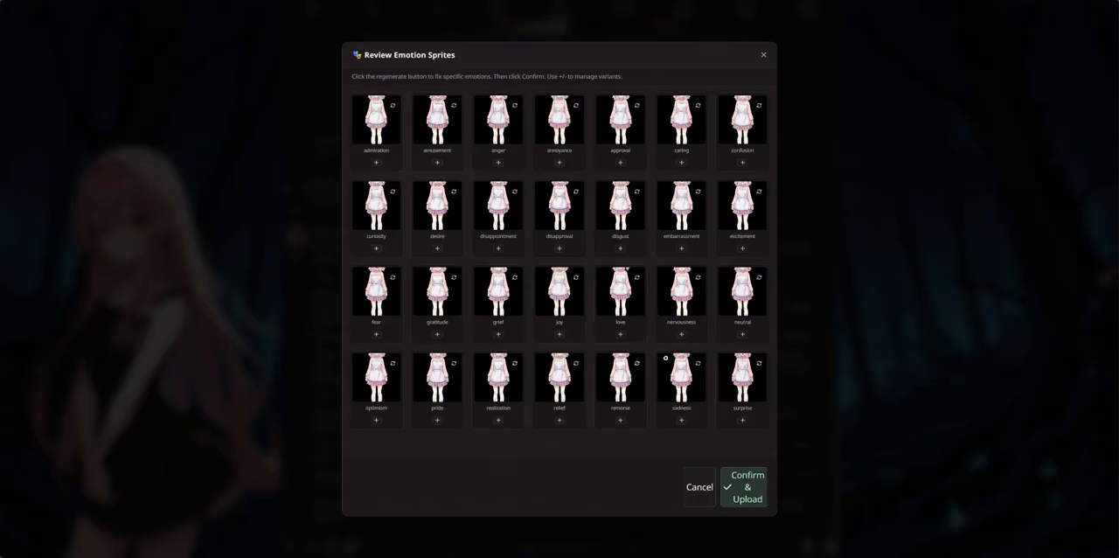
Step: Preview the realization, sadness and surprise sprites at full size
click(506, 381)
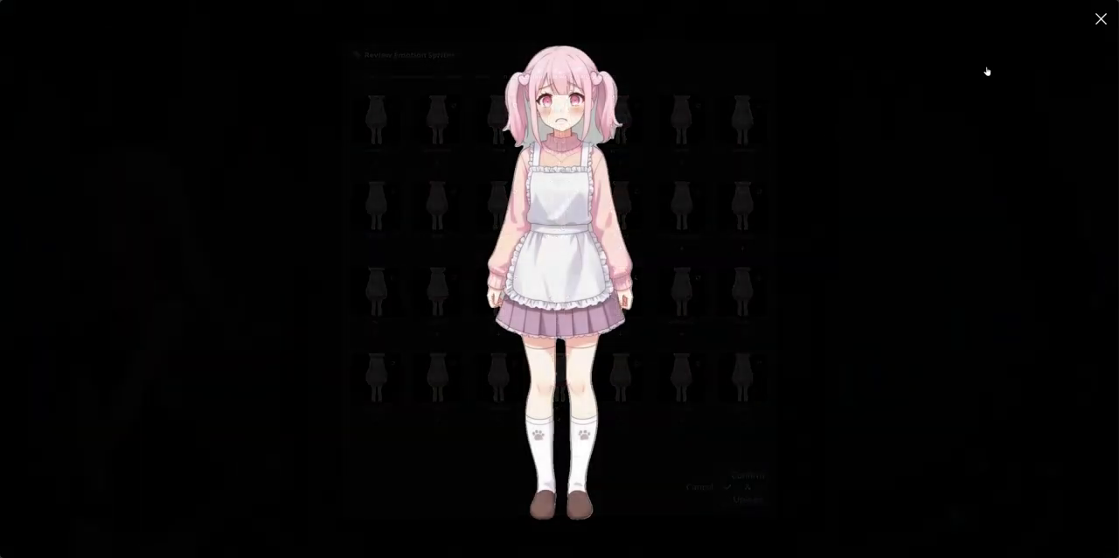
click(1101, 20)
click(680, 388)
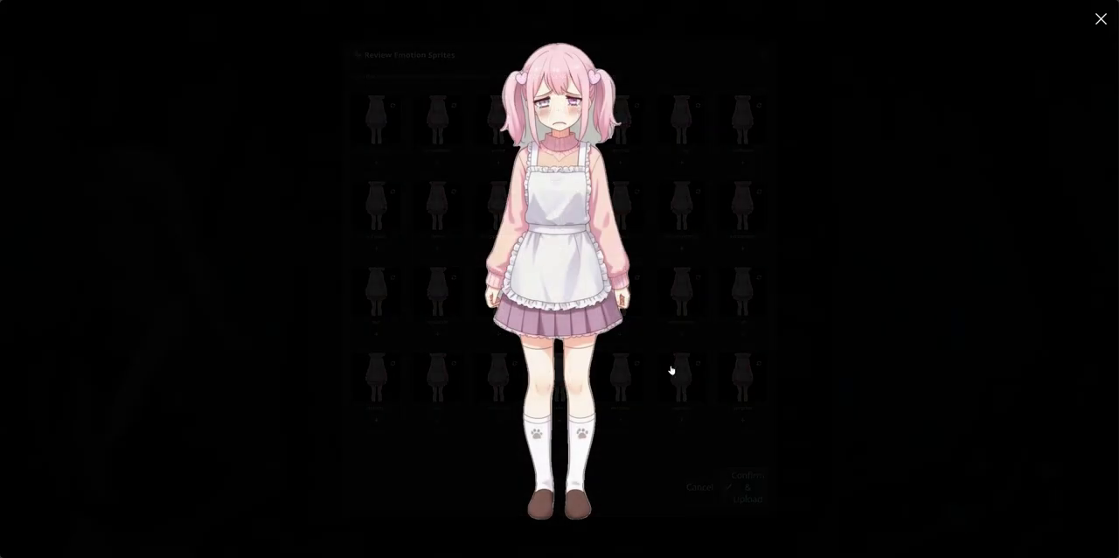
click(1100, 19)
click(742, 378)
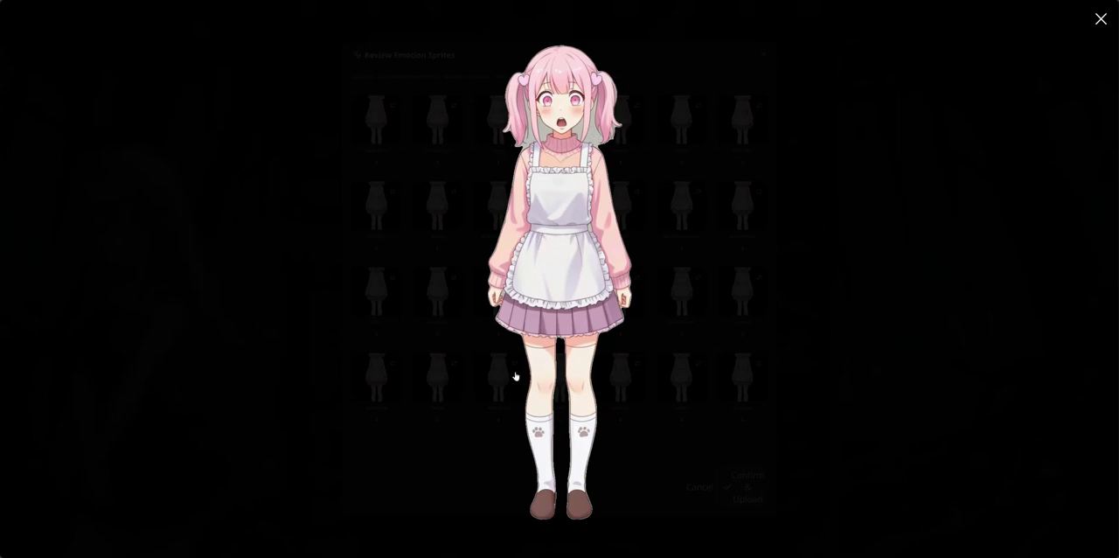
click(1100, 19)
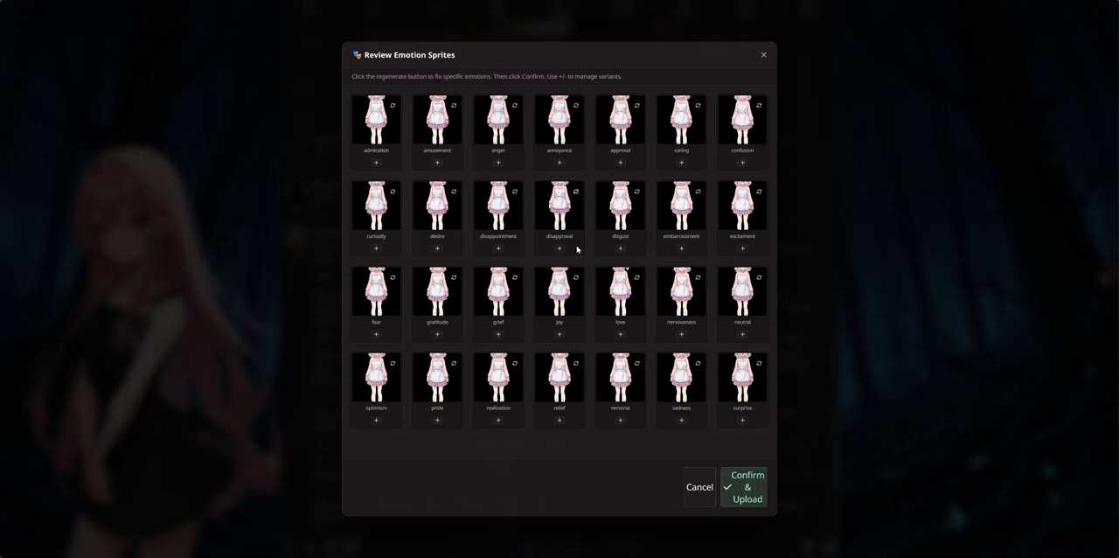
click(749, 376)
click(1099, 19)
Step: Add an extra variant of the surprise sprite, preview it, and delete that variant
click(742, 420)
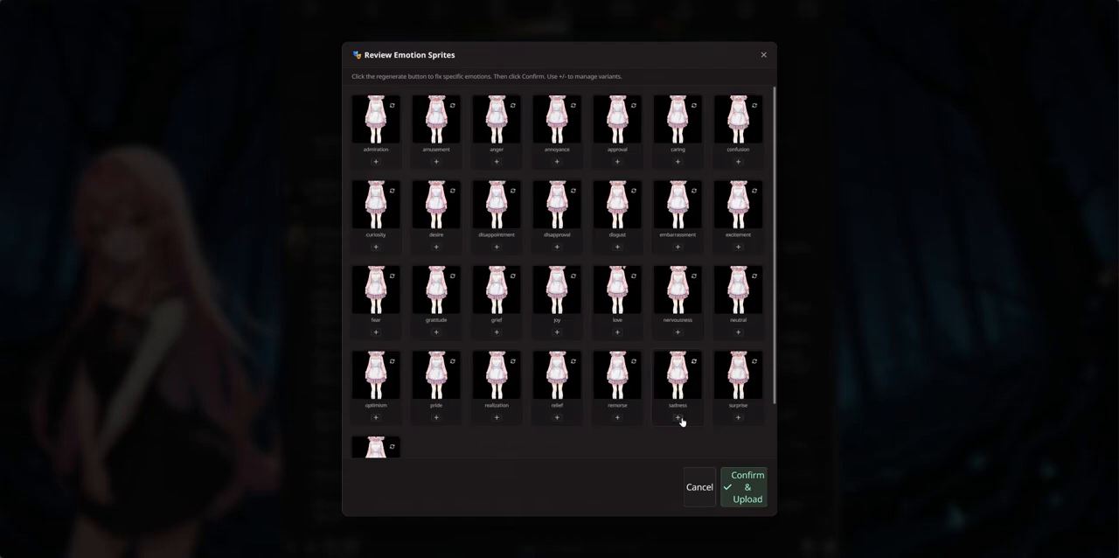
scroll(595, 407, down, 2)
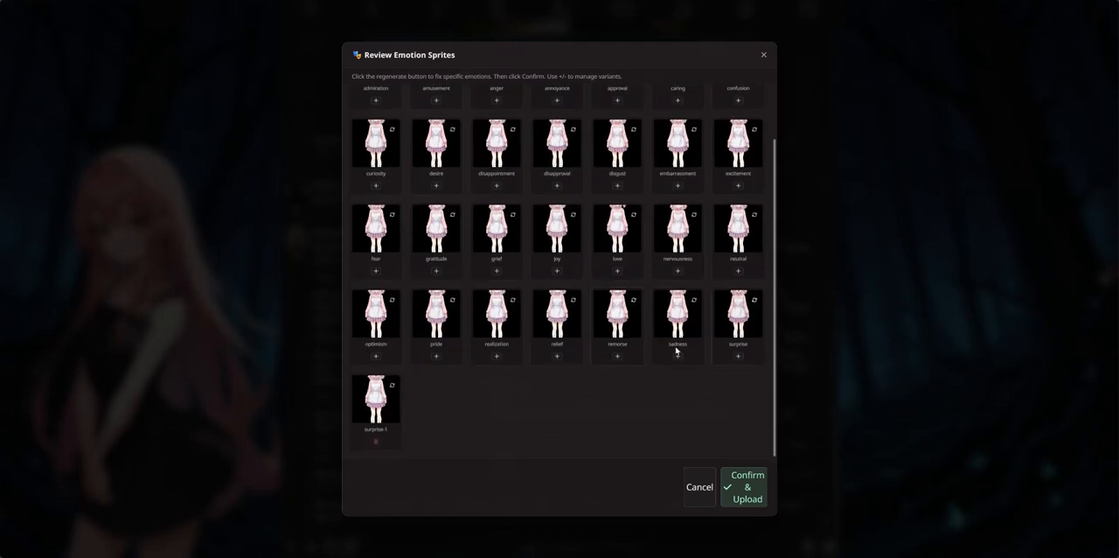
click(382, 399)
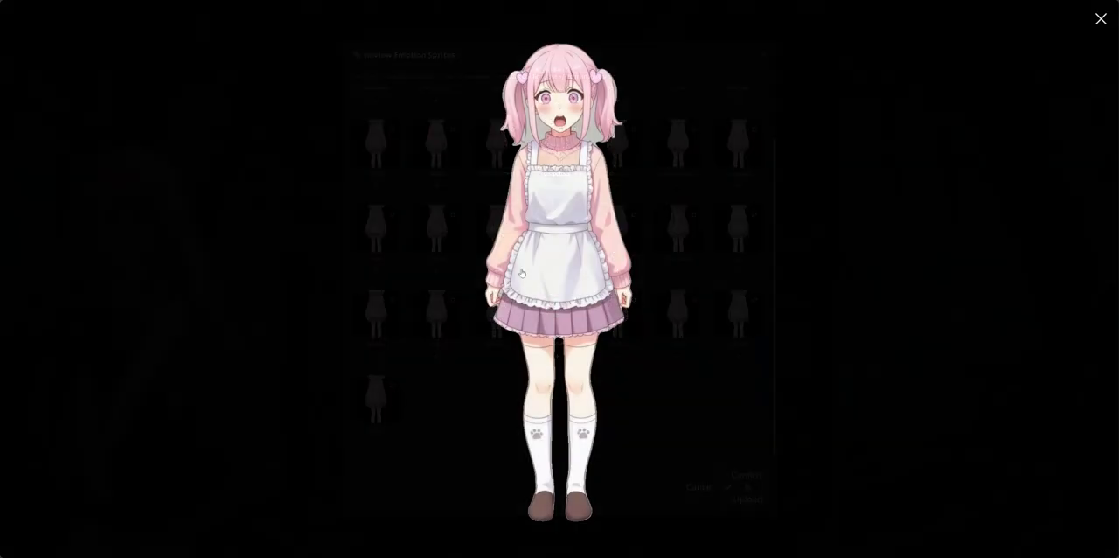
click(1102, 20)
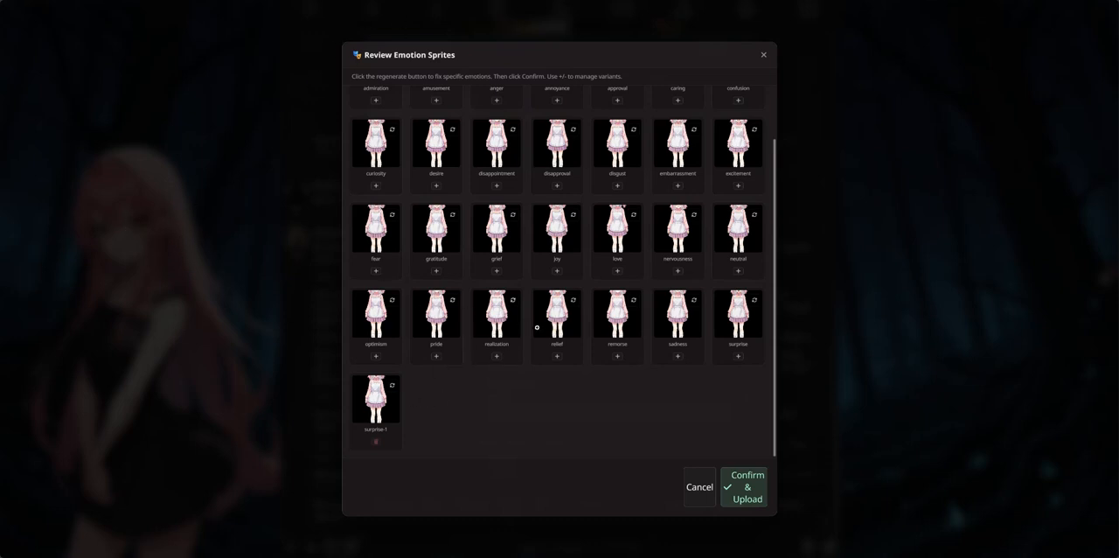
click(376, 442)
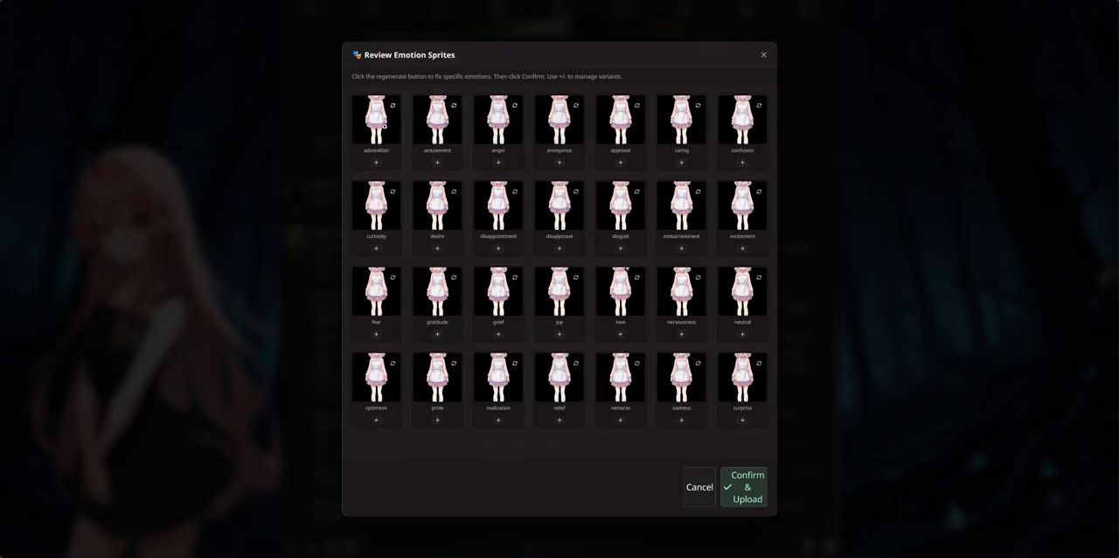
Step: Preview the amusement and annoyance sprites, and approve the whole emotion set for upload to Hikari's card
click(423, 115)
click(1100, 19)
click(563, 128)
click(1099, 19)
click(748, 494)
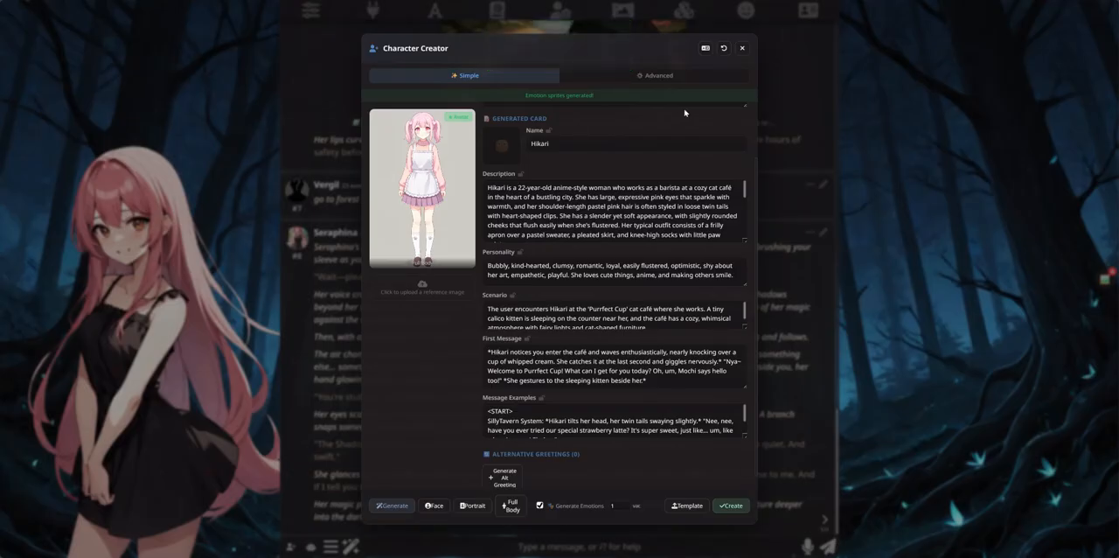
Step: Leave Character Creator and Seraphina's chat, and open the chat with Hikari
click(742, 49)
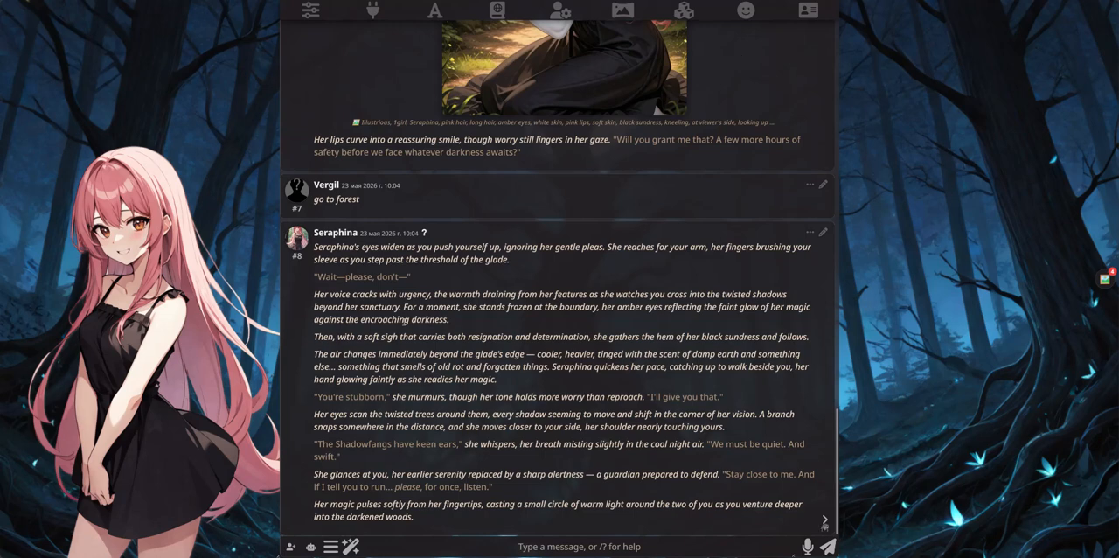
click(330, 546)
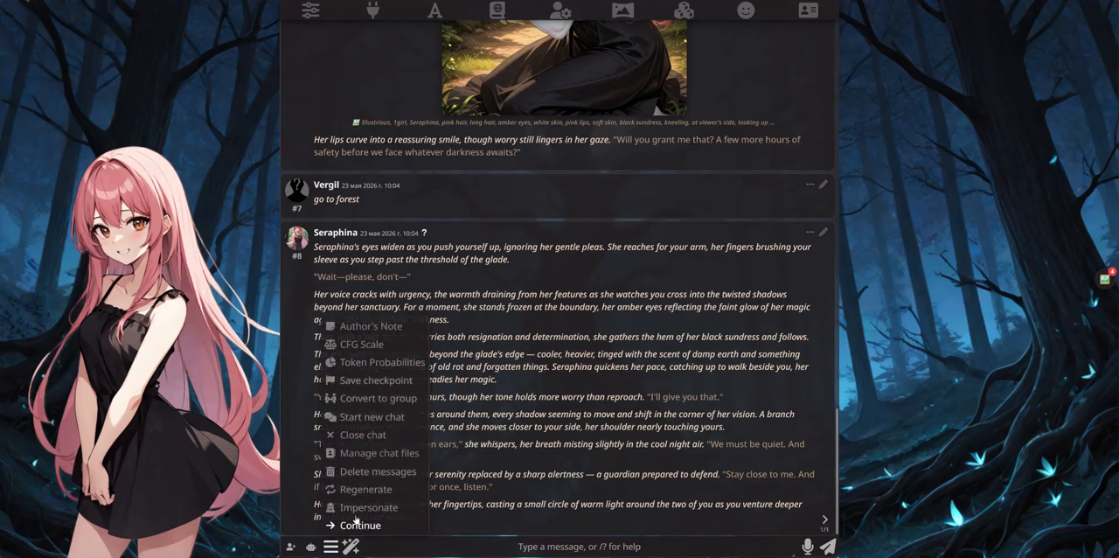
click(367, 435)
click(807, 11)
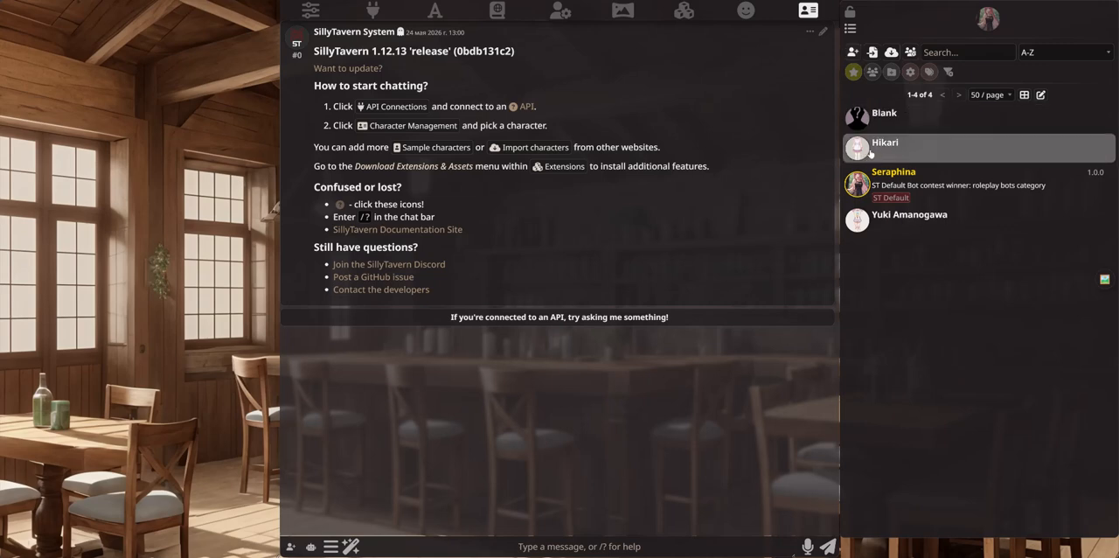
click(890, 149)
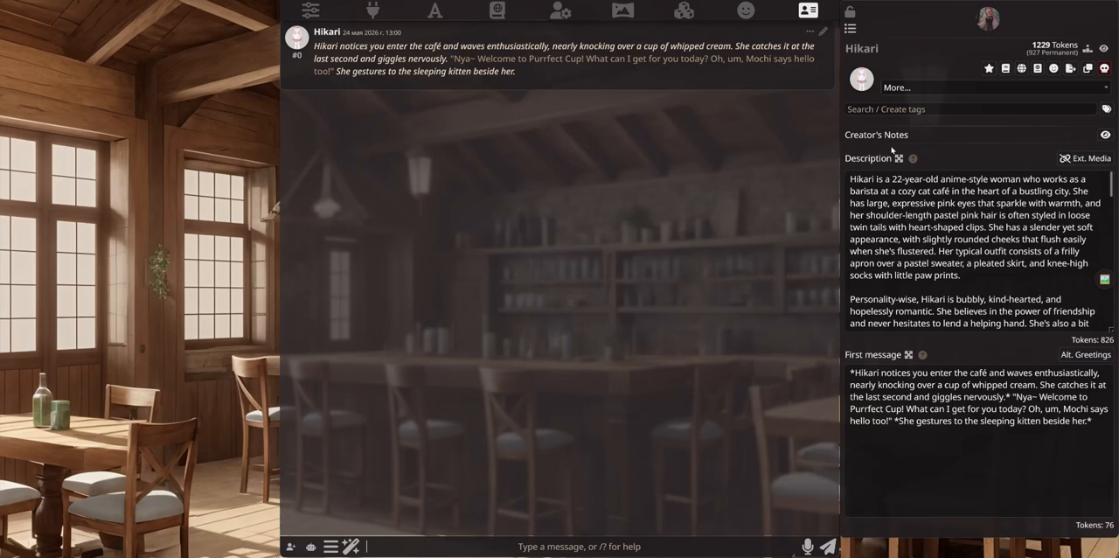
click(778, 100)
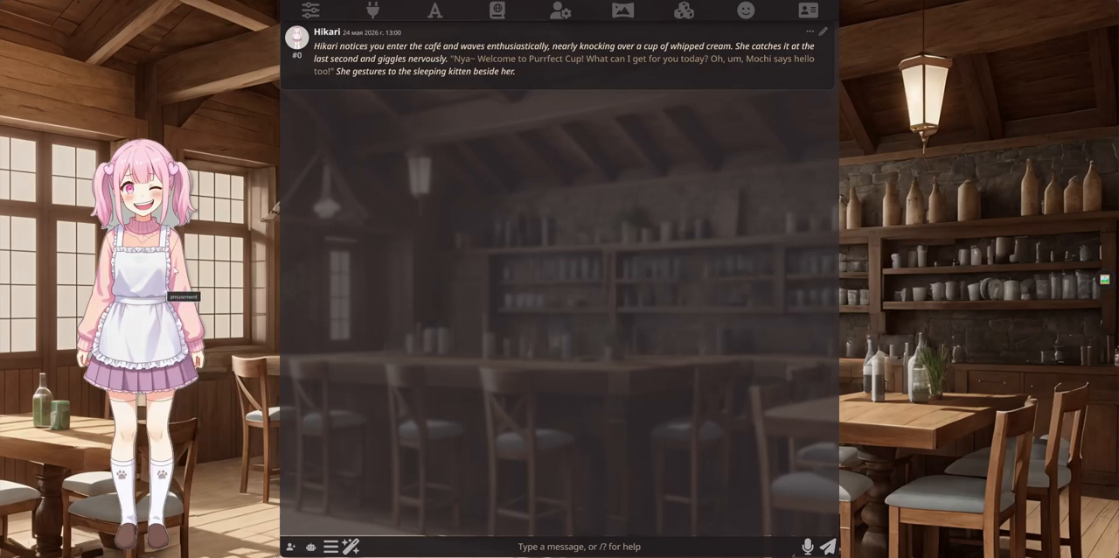
Step: Enable Visual Novel Mode in the user settings for Hikari's chat and close the settings
click(560, 11)
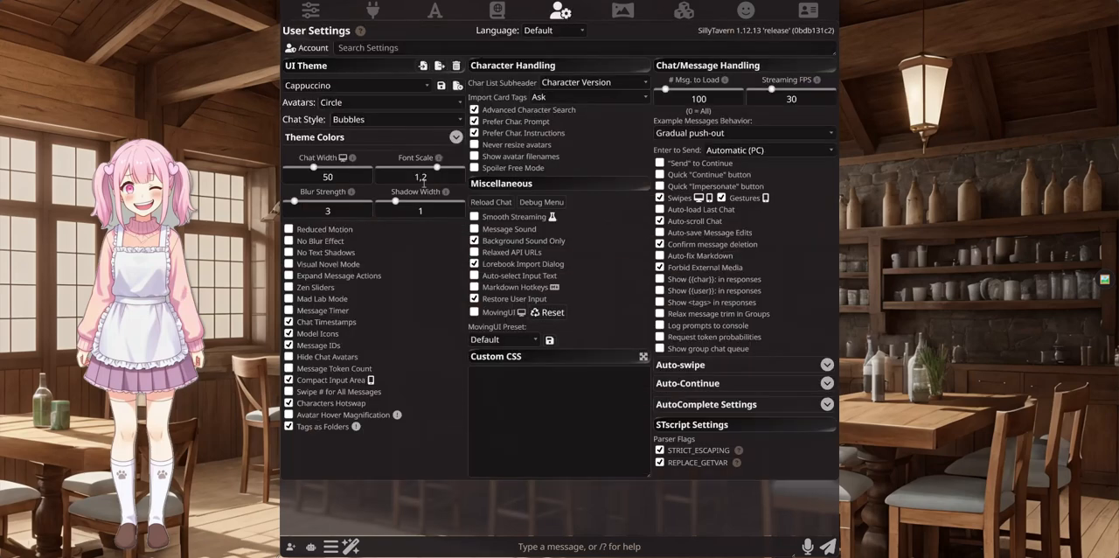
click(290, 264)
click(561, 10)
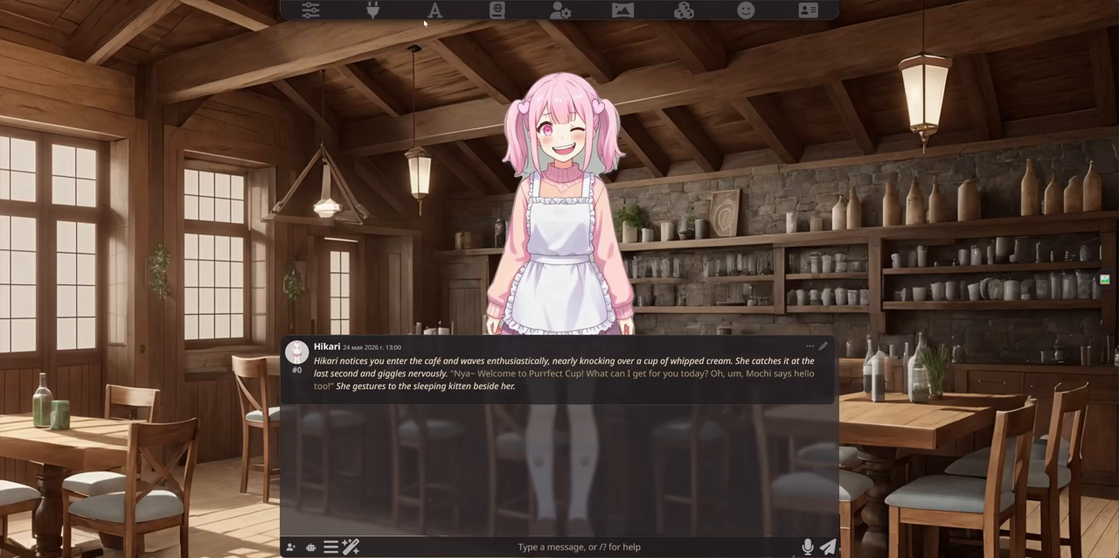
Step: Examine Hikari's uploaded sprite set in the Character Expressions extension settings
click(684, 10)
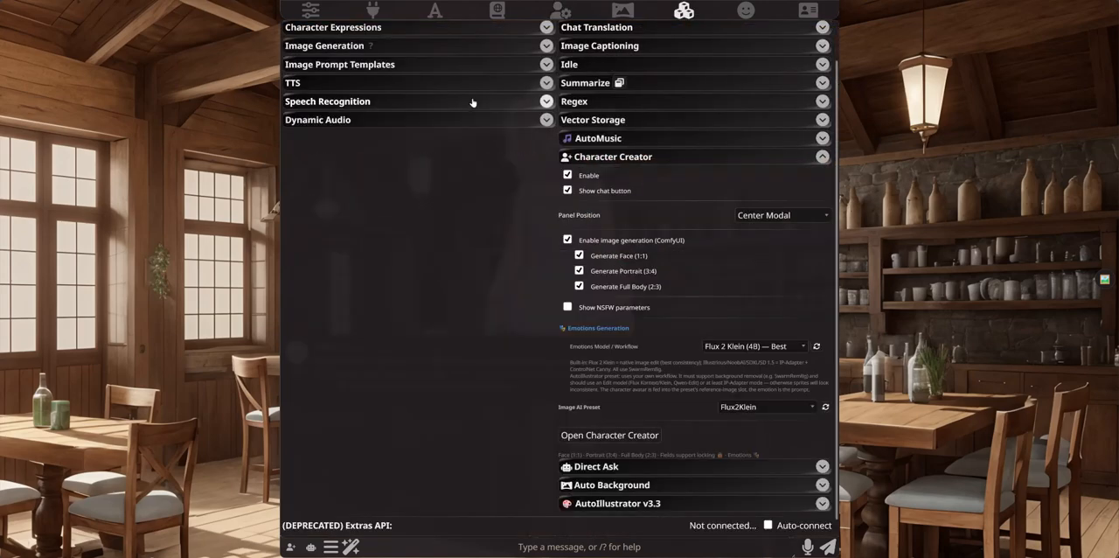
click(426, 27)
scroll(422, 321, down, 10)
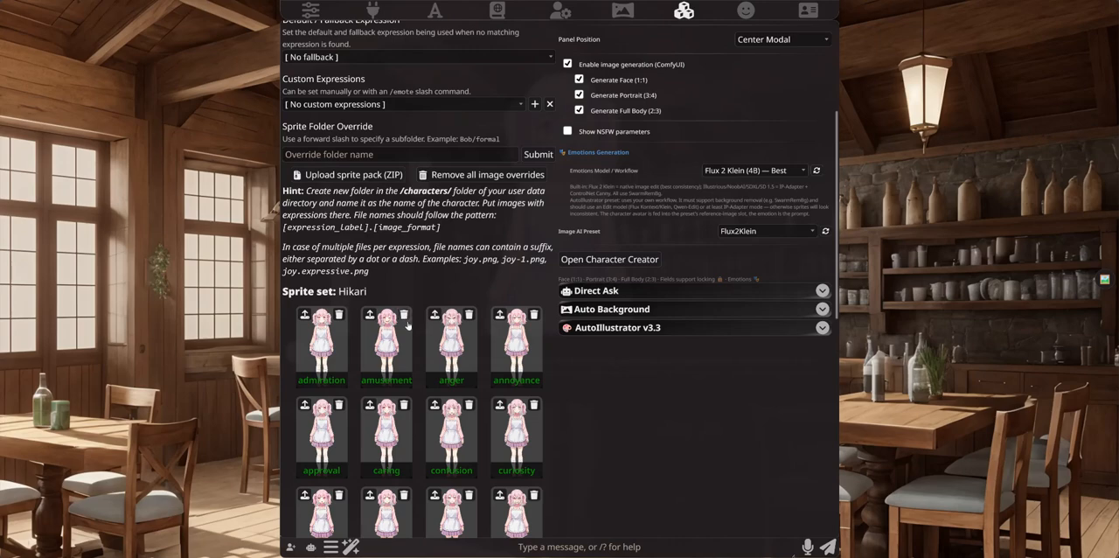
scroll(422, 321, down, 3)
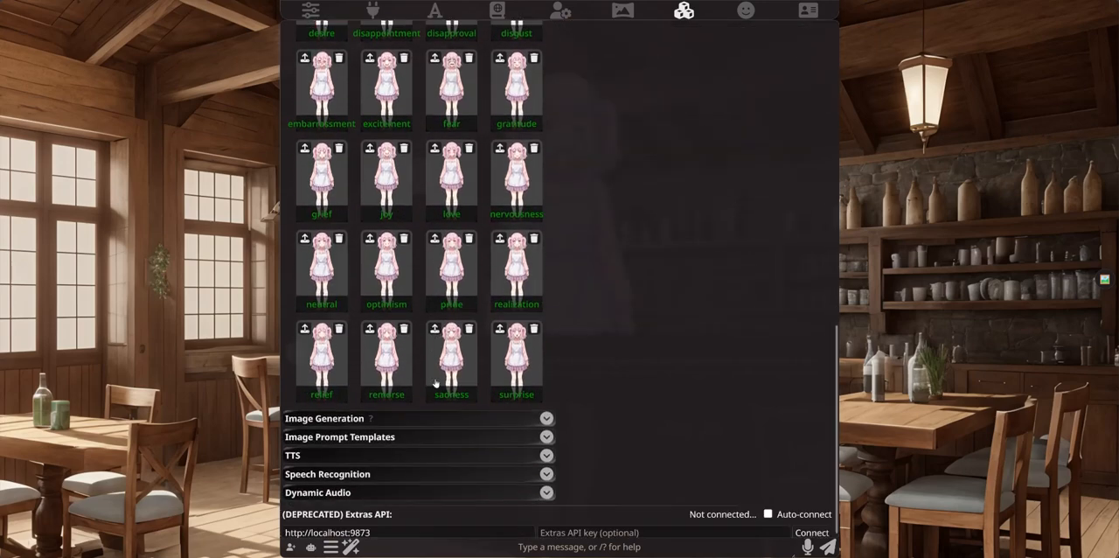
scroll(499, 339, up, 5)
Step: Reopen Character Creator and look through Hikari's appearance, mind, clothing and abilities fields in Advanced mode
click(609, 128)
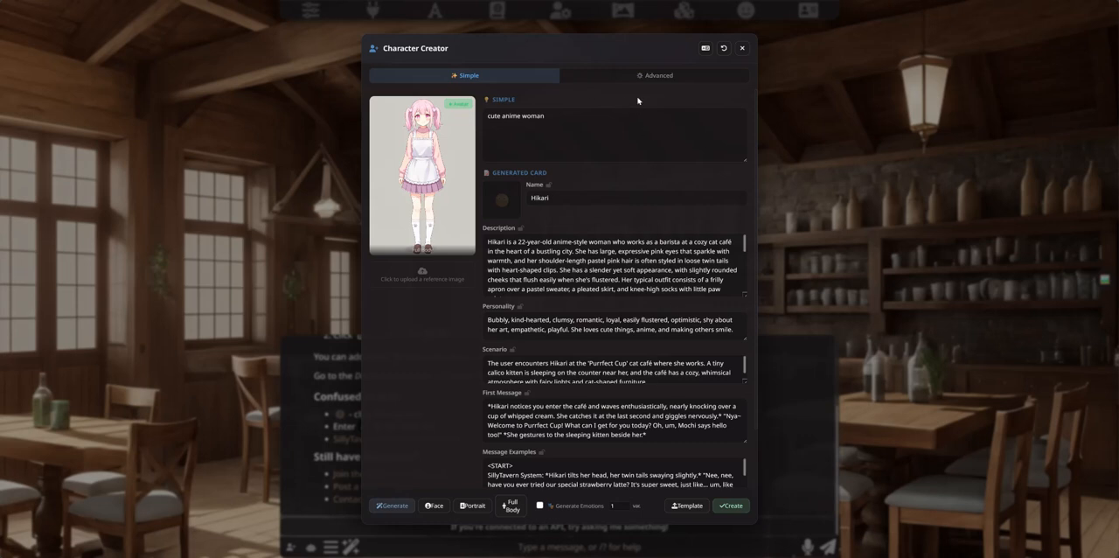
click(657, 77)
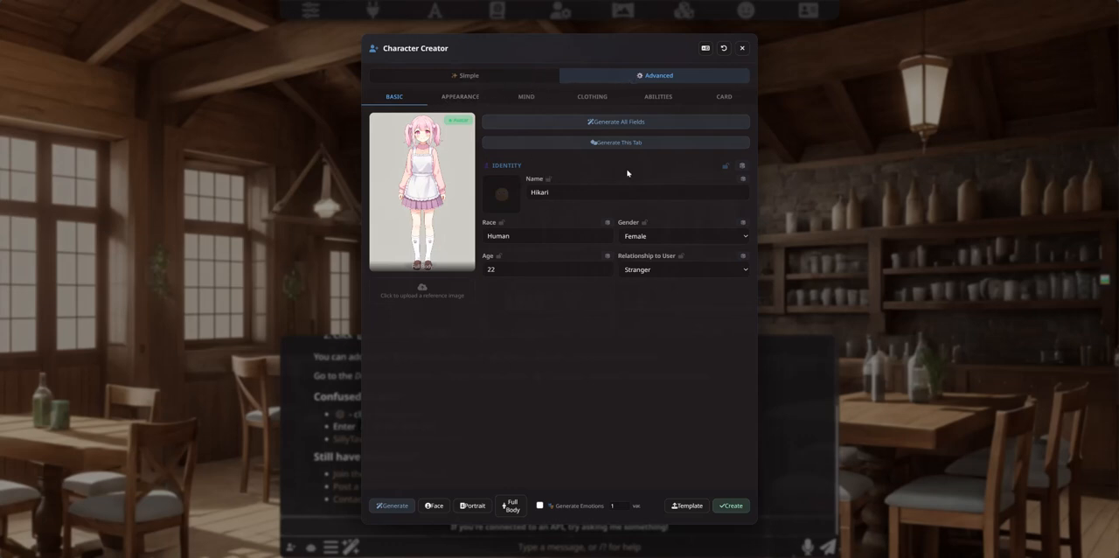
click(456, 97)
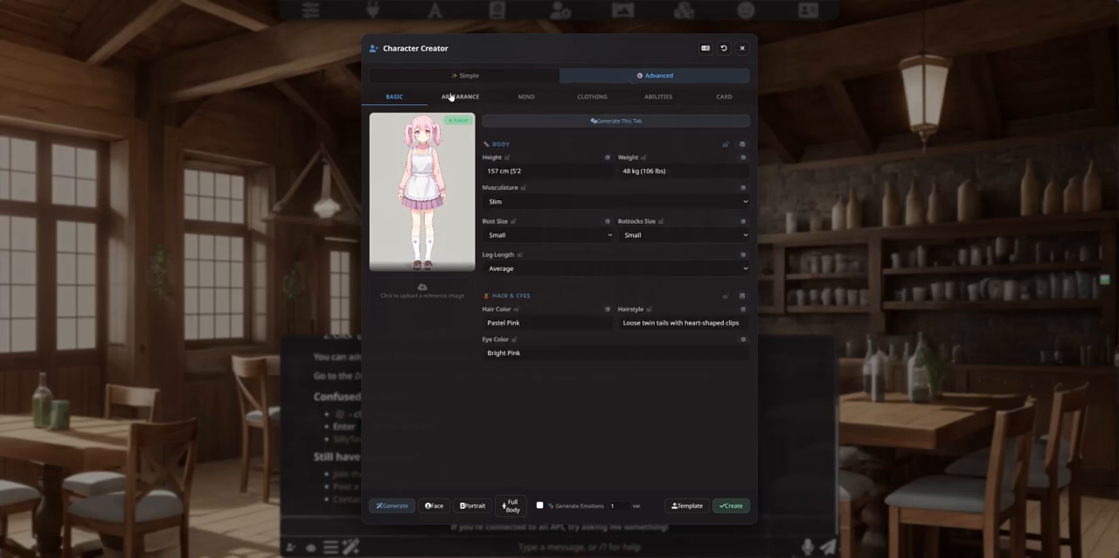
click(526, 98)
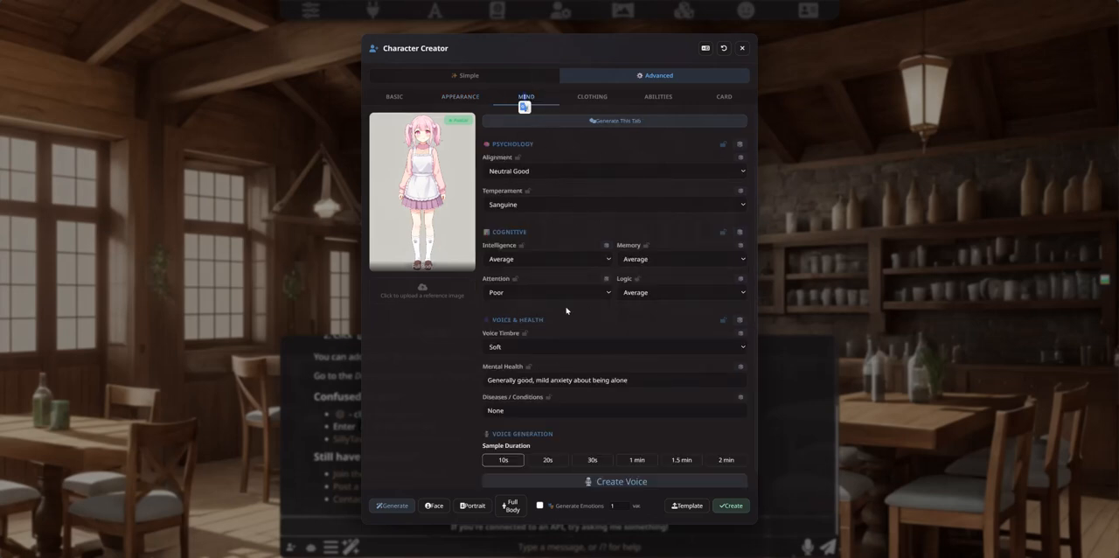
click(592, 98)
click(655, 100)
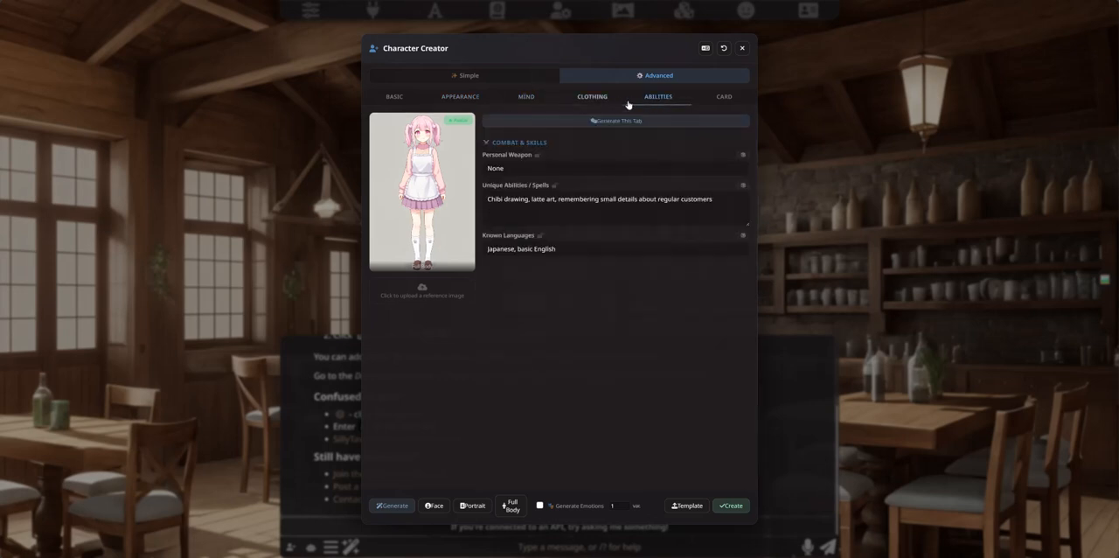
Step: Review Hikari's generated card in Simple mode, from the description down to the alternative greetings
click(468, 75)
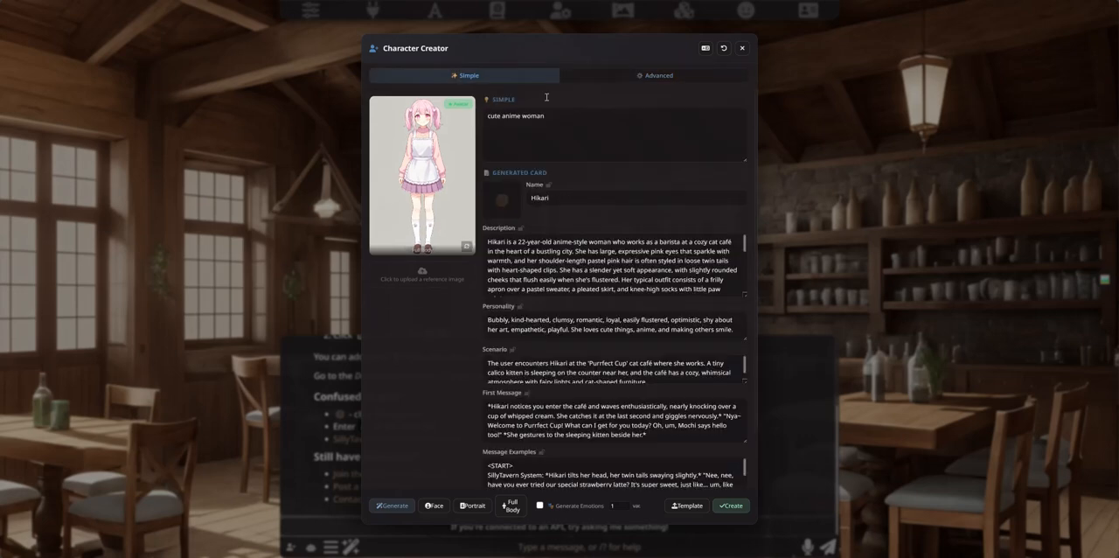
scroll(556, 279, down, 5)
scroll(445, 357, down, 1)
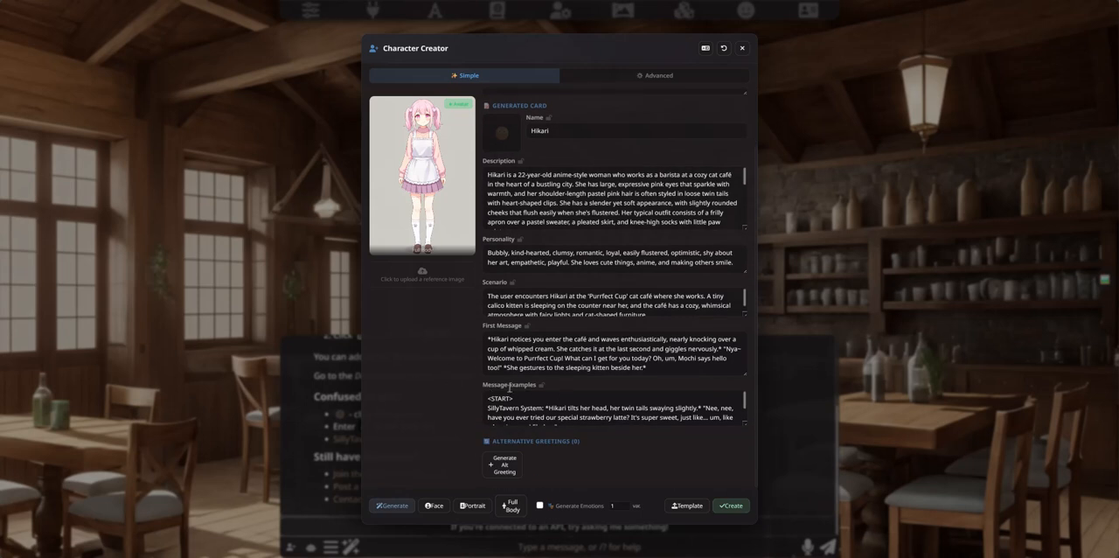
scroll(494, 351, up, 1)
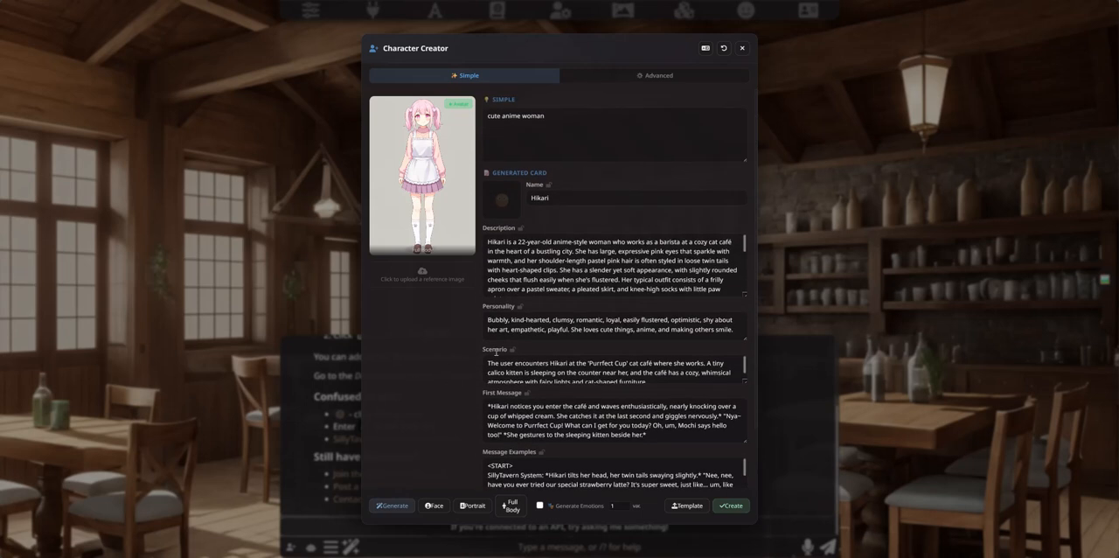
Step: Compare Hikari's basic, appearance, clothing and abilities fields in Advanced mode
click(655, 76)
click(460, 96)
click(394, 102)
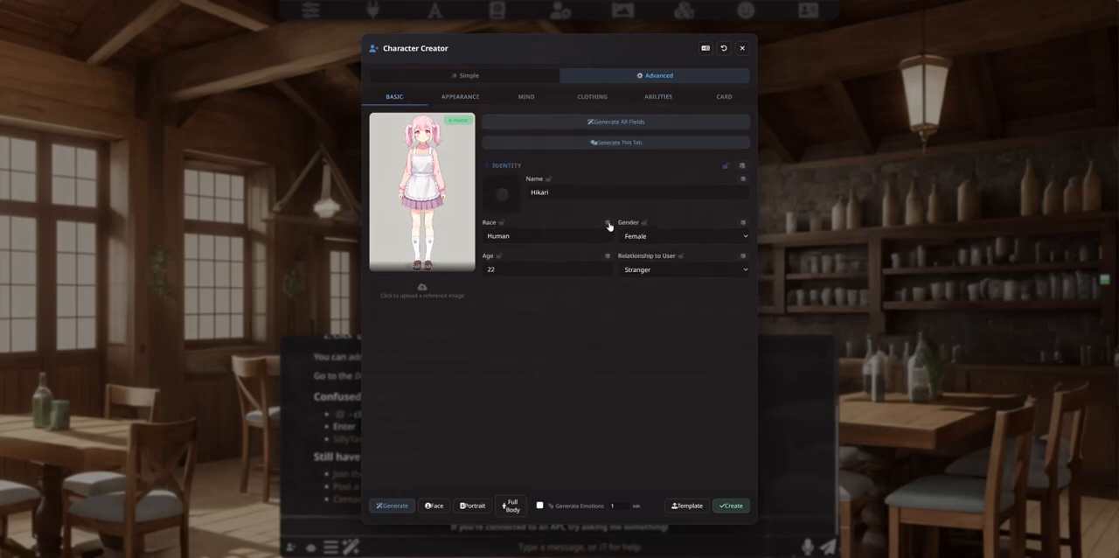
click(466, 102)
click(404, 101)
click(592, 98)
click(657, 97)
click(451, 98)
click(394, 98)
Step: Return to Simple mode and reread the text fields of Hikari's generated card
click(469, 77)
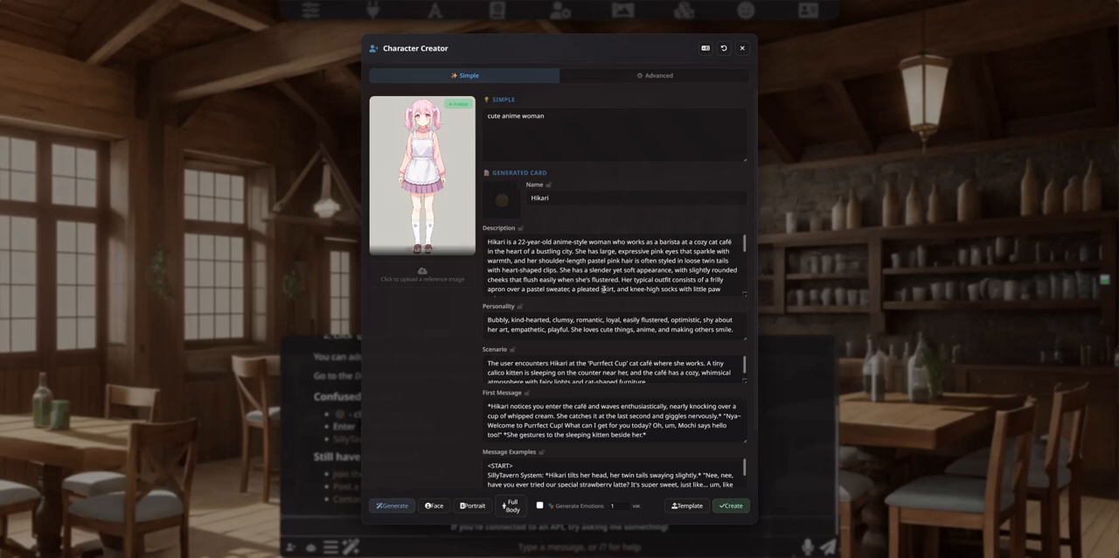
scroll(600, 332, down, 2)
scroll(584, 333, up, 2)
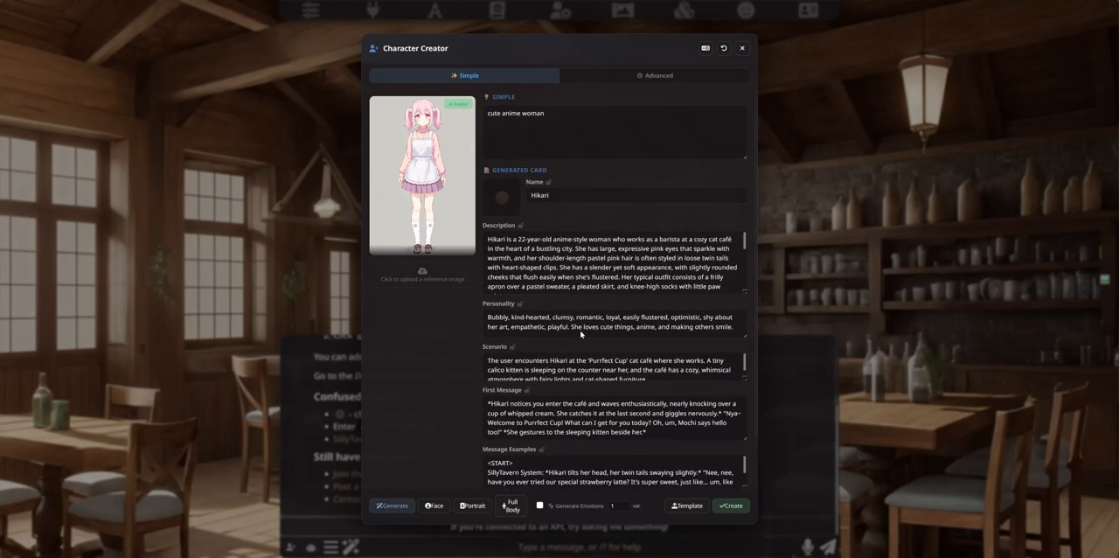
Step: Inspect Hikari's appearance fields in Advanced mode, including the leg length choices, and return to the basic fields
click(656, 76)
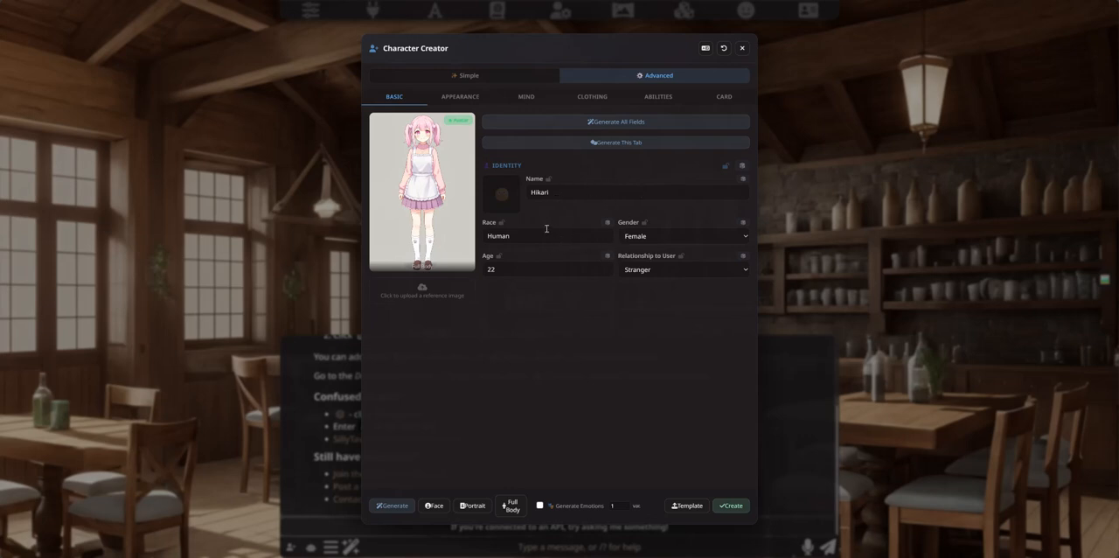
click(459, 97)
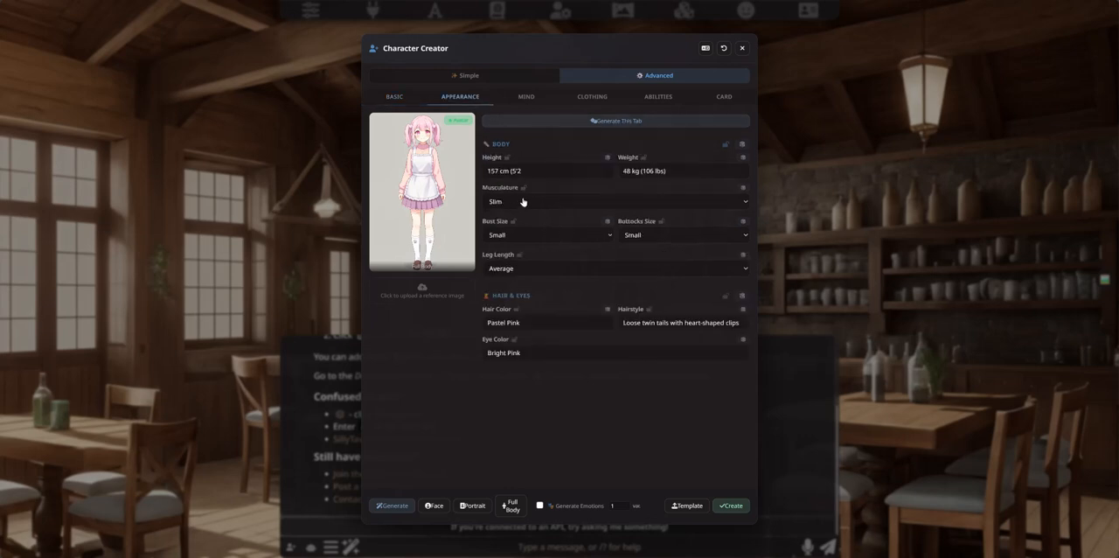
click(737, 272)
click(739, 270)
click(405, 100)
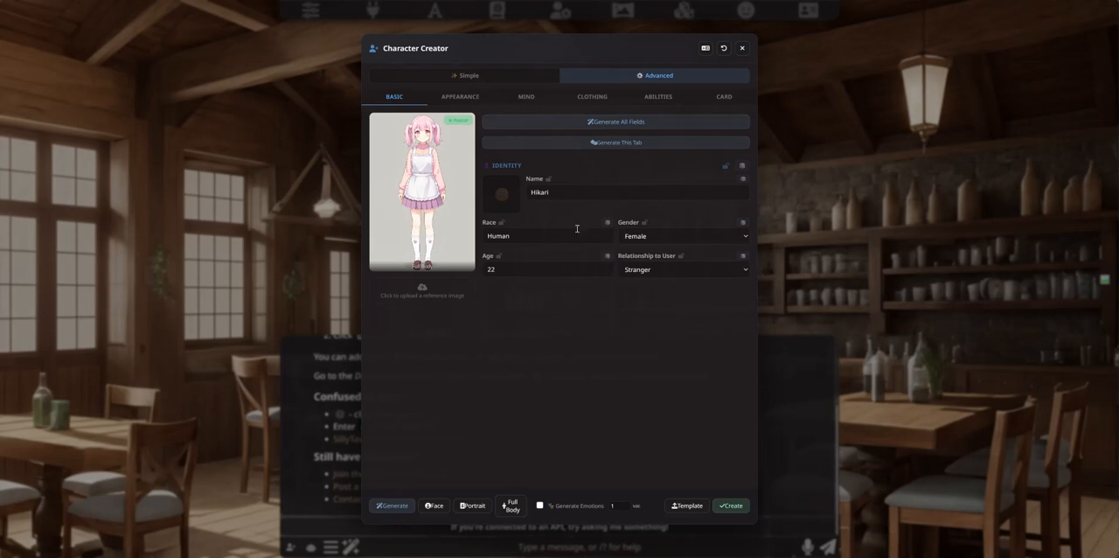
Step: Browse the available Relationship to User choices for Hikari and close the list without choosing one
click(744, 271)
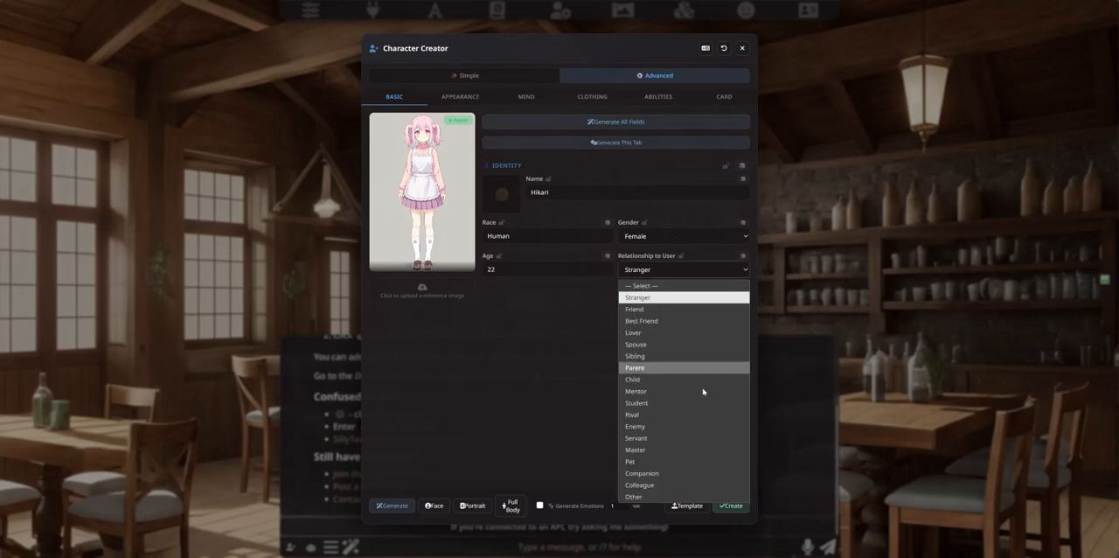
click(605, 399)
click(655, 271)
click(531, 293)
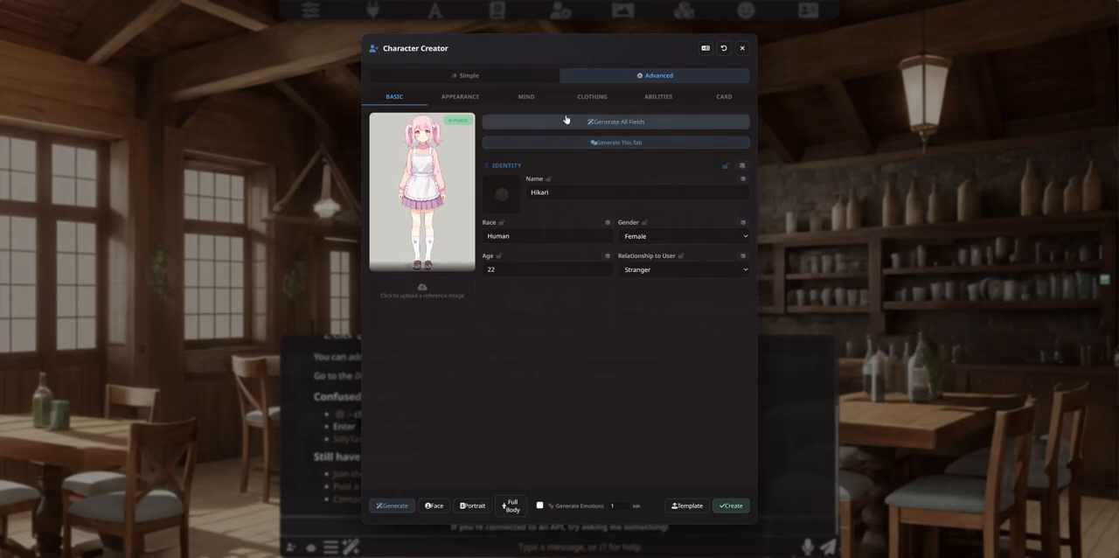
Step: Examine the Hair & Eyes section and the Advanced character card for Hikari, and return to the basic fields
click(454, 98)
click(394, 97)
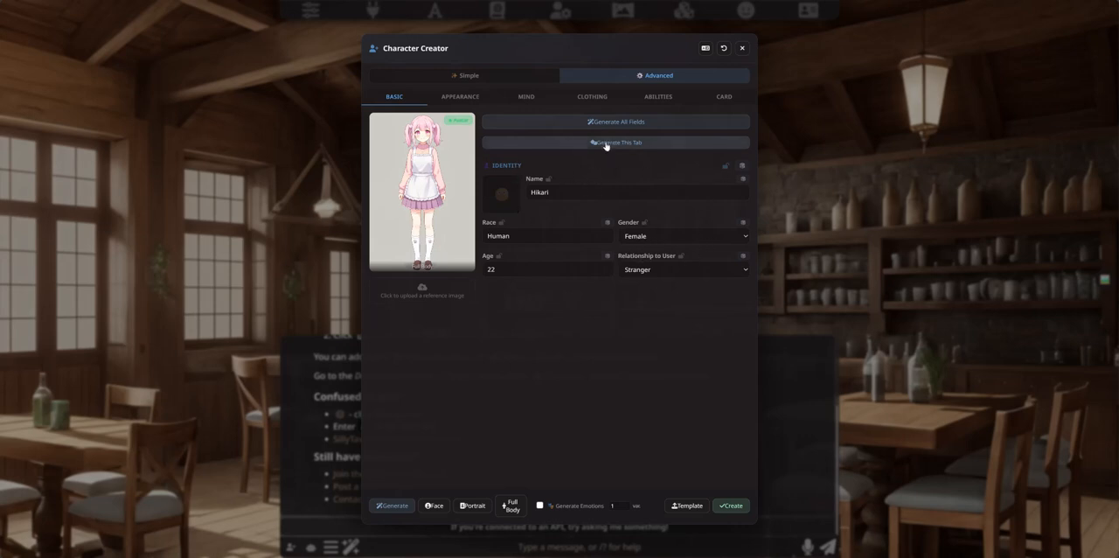
click(470, 99)
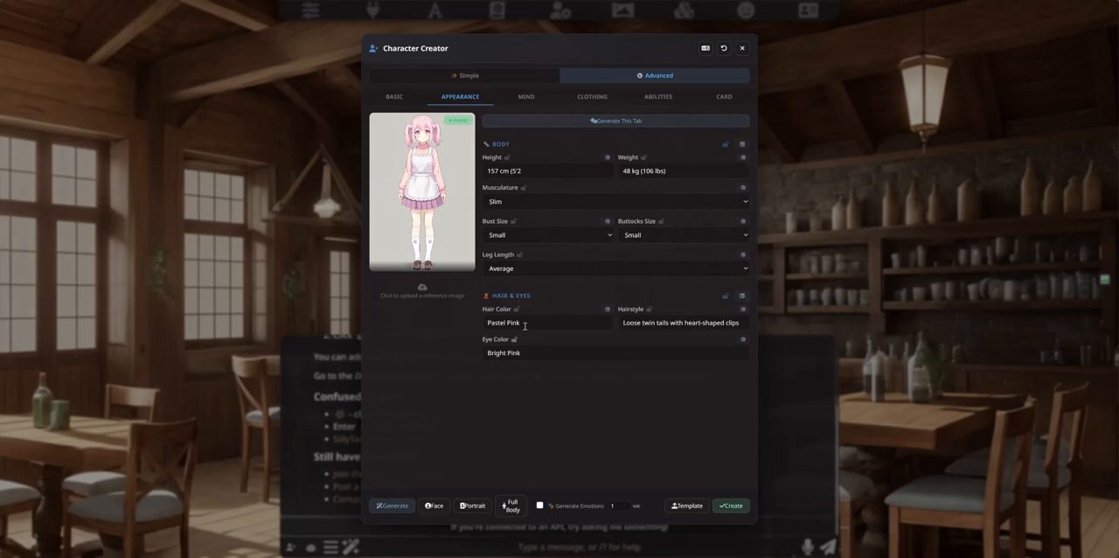
click(742, 295)
click(723, 96)
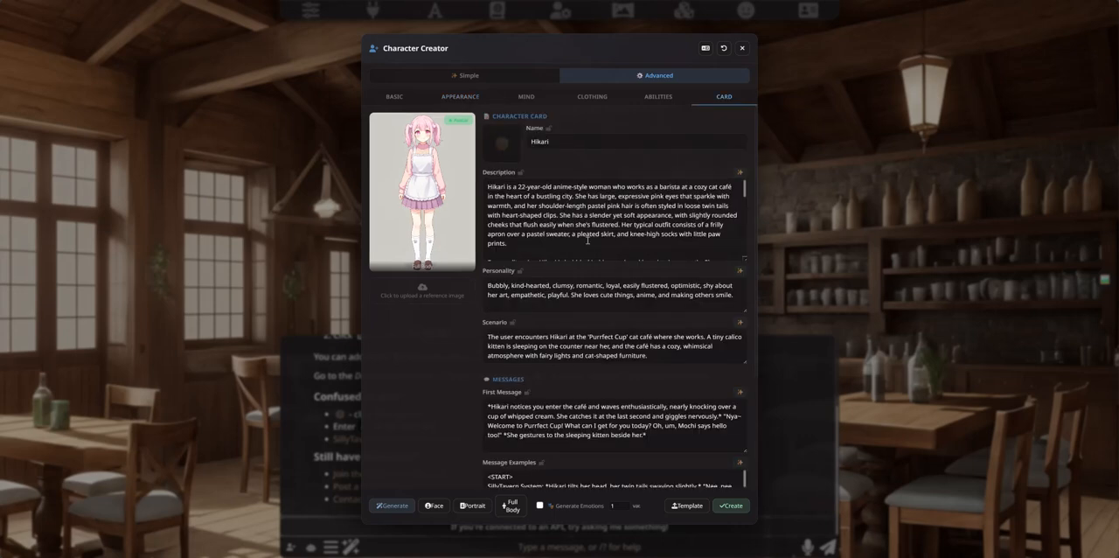
click(396, 97)
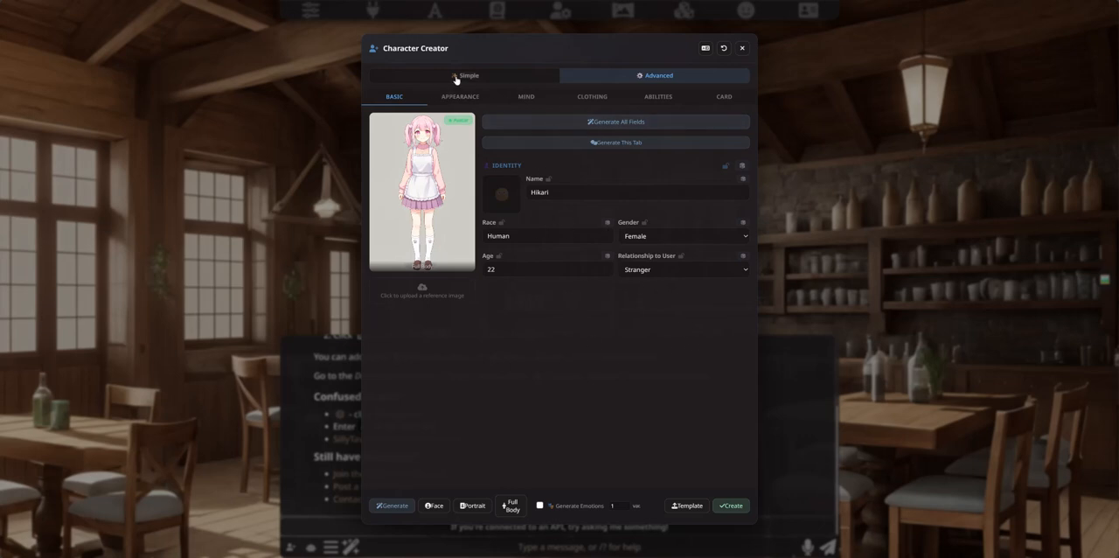
Step: Switch to Simple mode and reset all of Hikari's character fields, confirming the reset
click(495, 80)
click(723, 48)
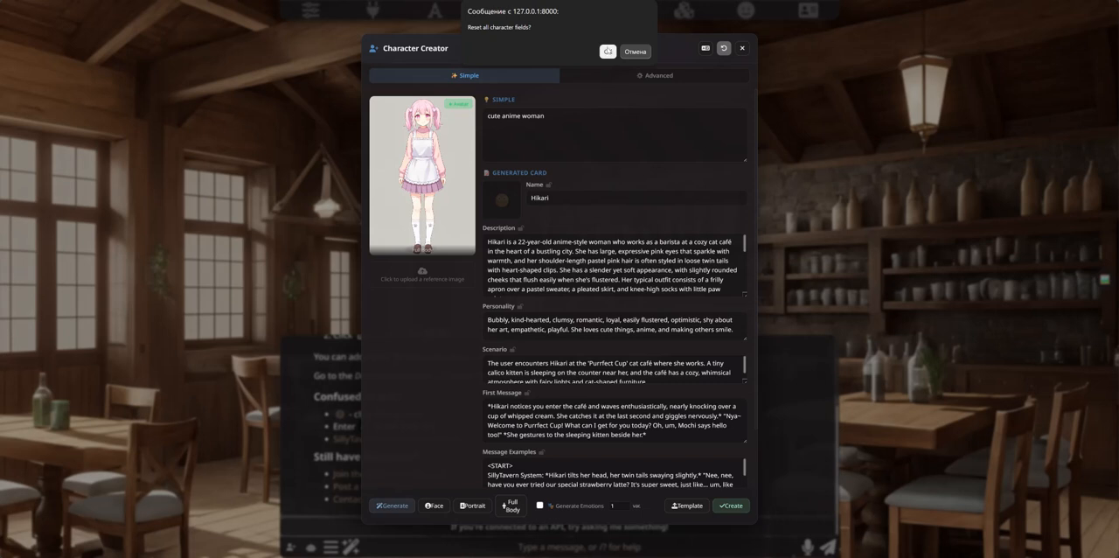
click(609, 47)
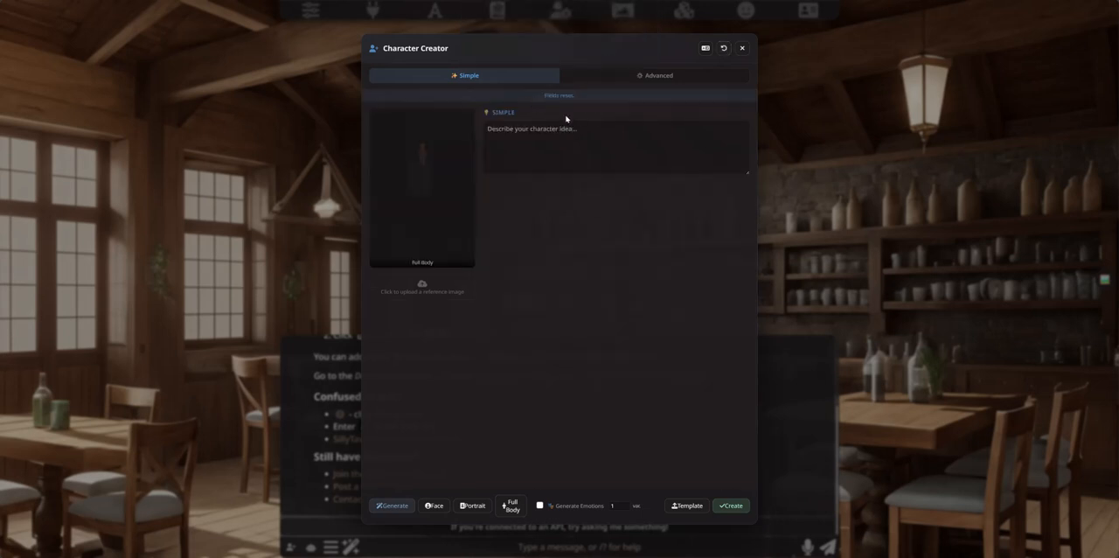
Step: Generate all fields for a new character in Advanced mode, leaving the name and other identity fields blank
click(654, 76)
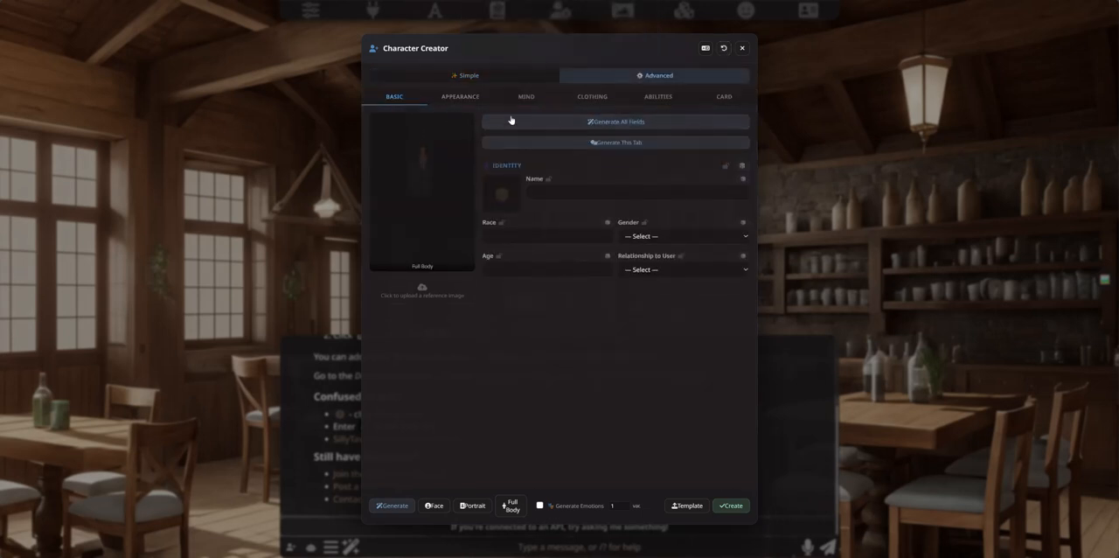
click(551, 193)
click(601, 172)
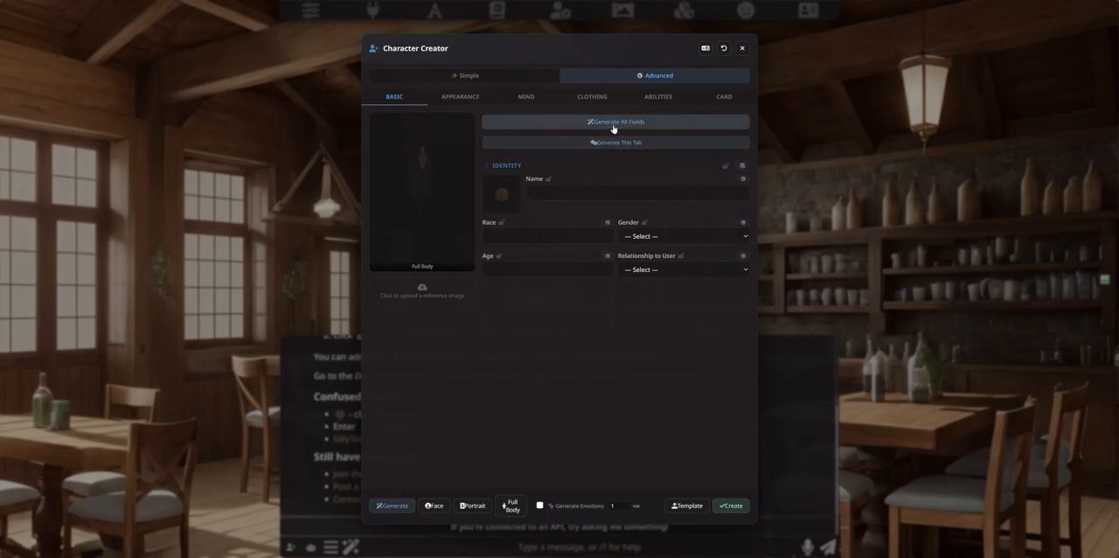
click(616, 122)
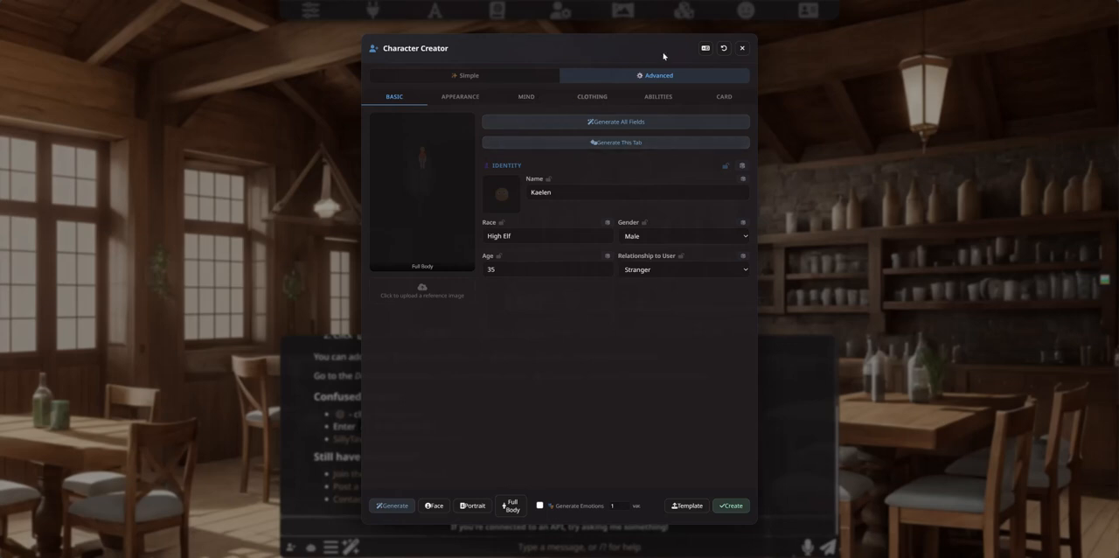
Step: Close and reopen Character Creator, and regenerate the Identity section of the new character
click(742, 48)
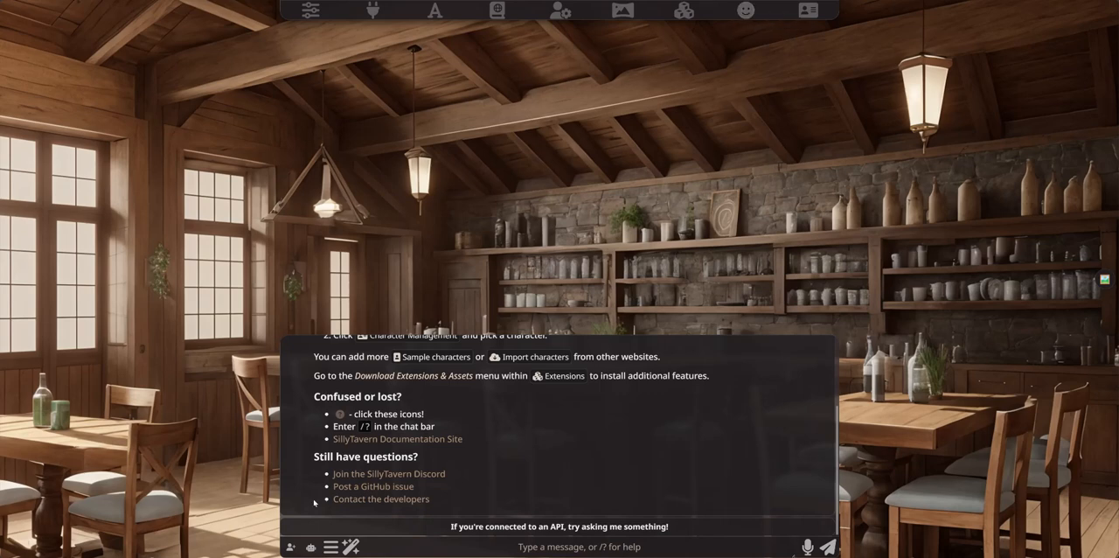
click(290, 546)
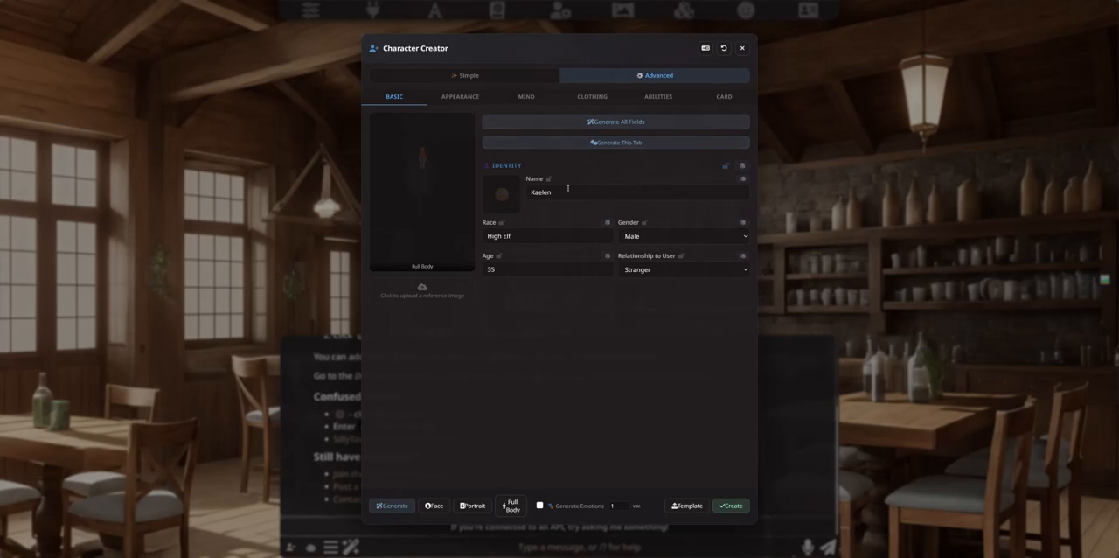
click(461, 99)
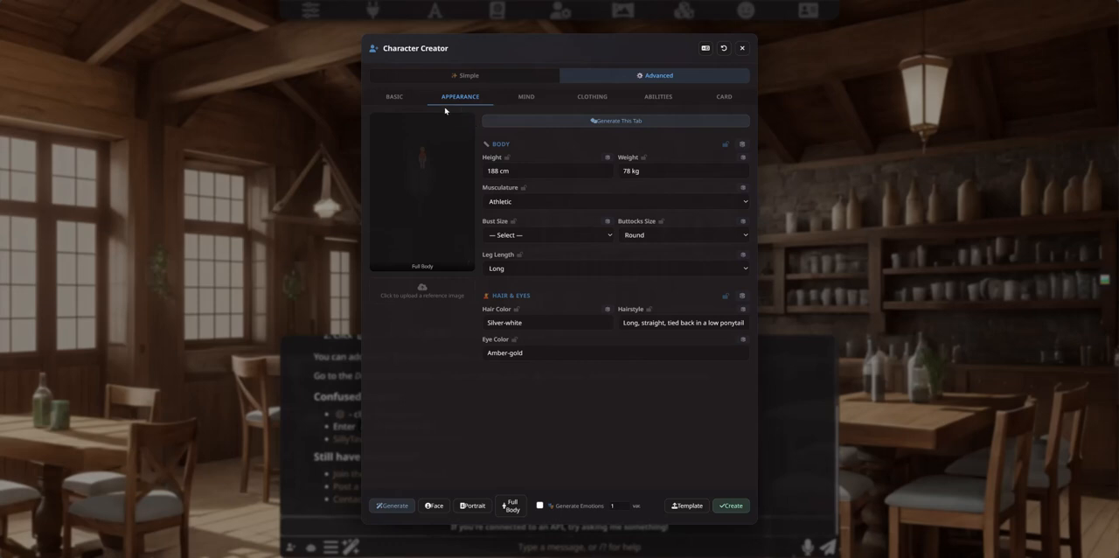
click(397, 102)
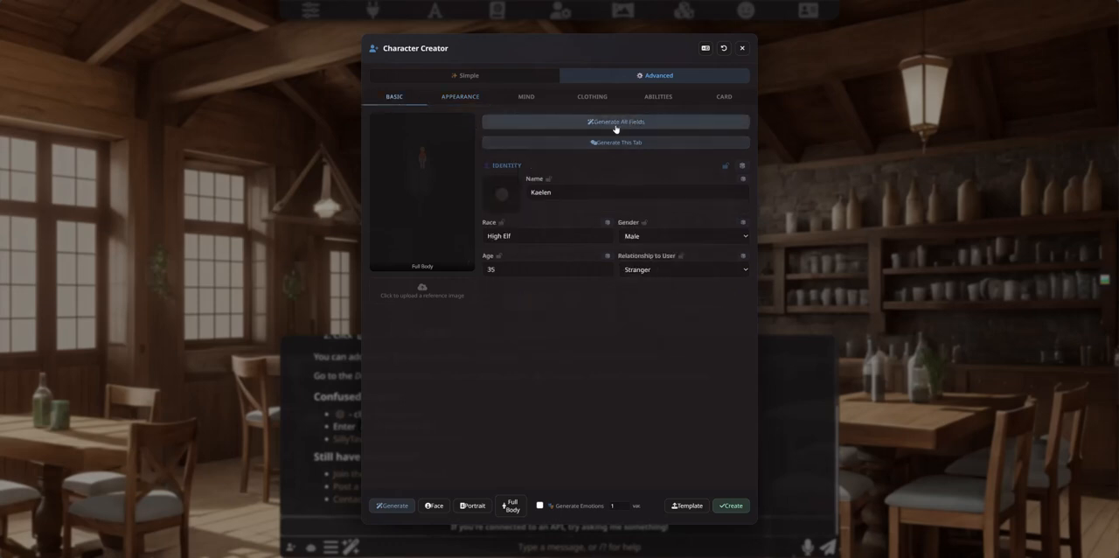
click(742, 167)
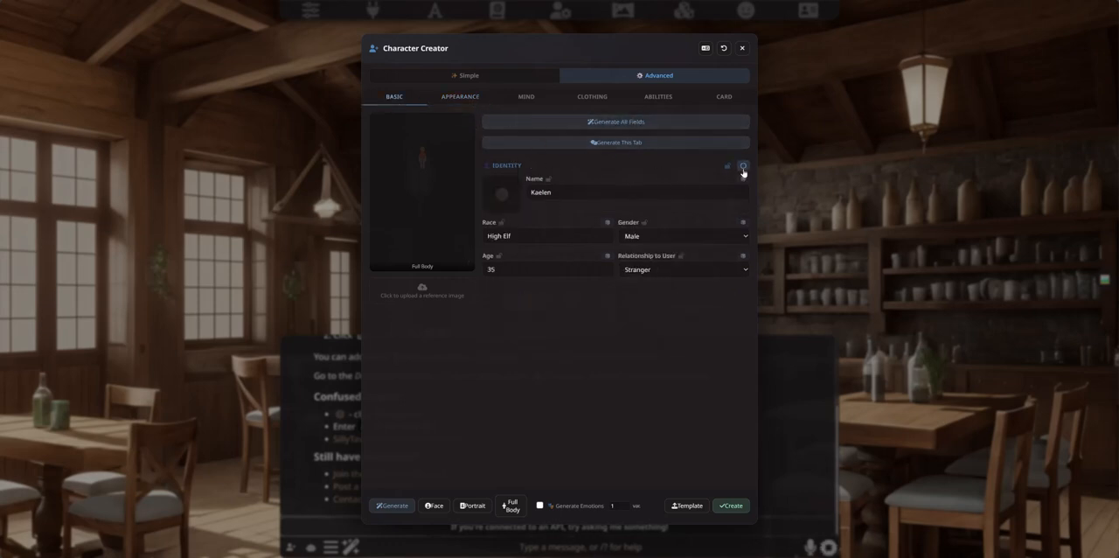
Step: Examine the new character's appearance and mind fields, from psychology down to voice generation
click(459, 105)
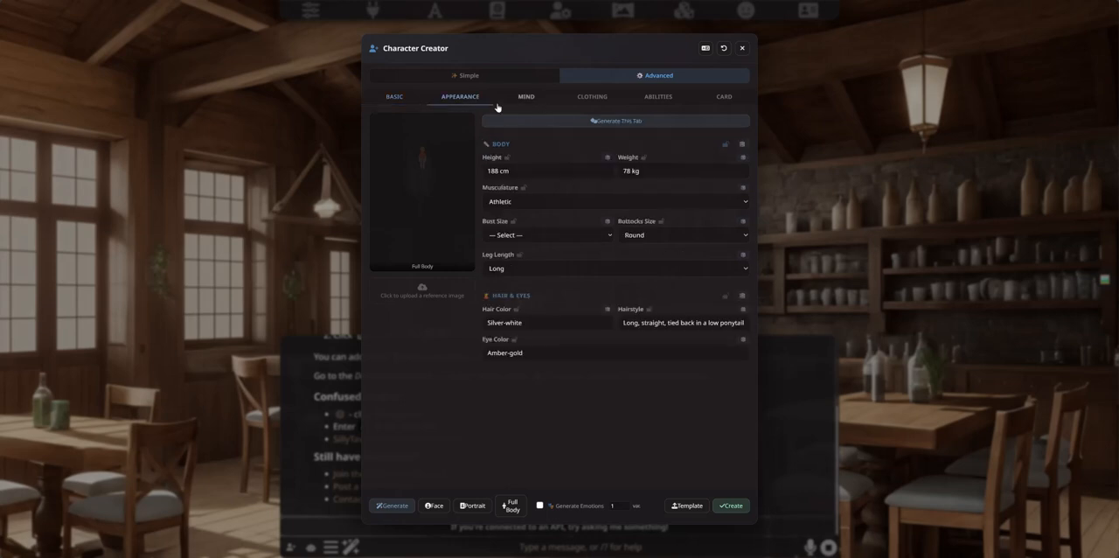
click(534, 102)
scroll(559, 200, down, 1)
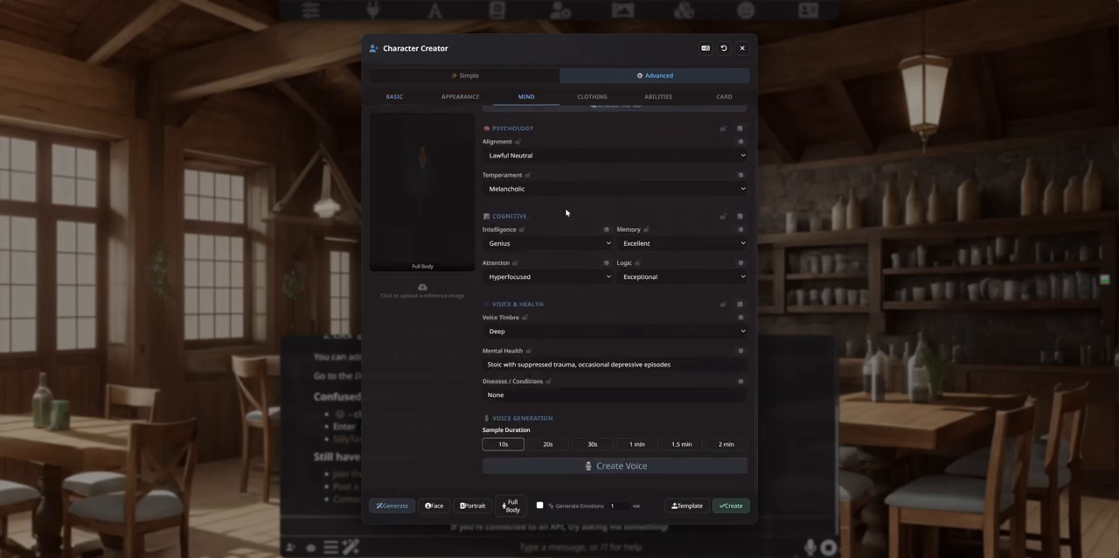
scroll(550, 215, up, 1)
scroll(581, 220, down, 1)
scroll(617, 202, up, 1)
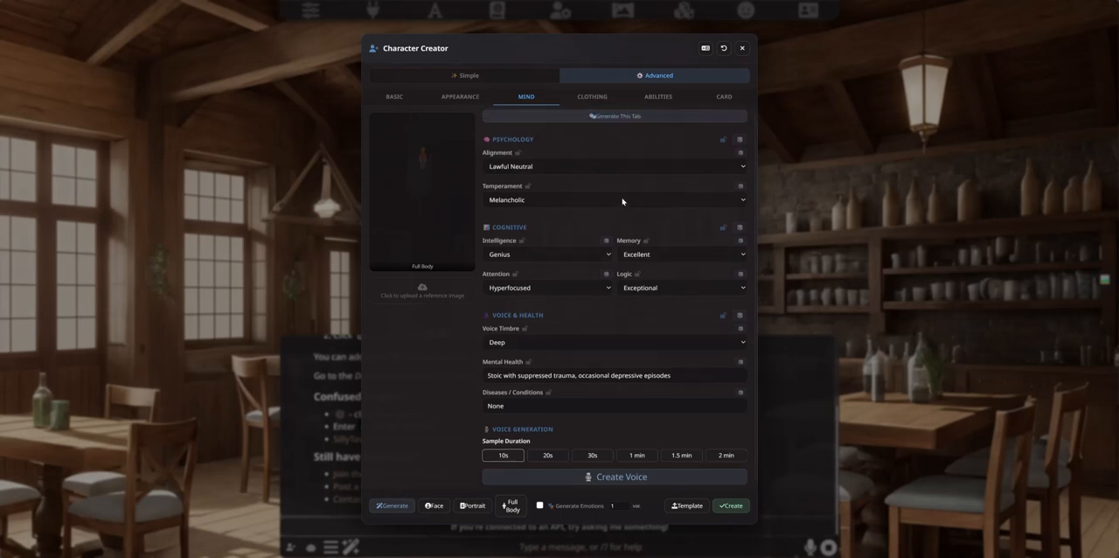
Step: Lock the Hair & Eyes section of the new character's appearance
click(469, 101)
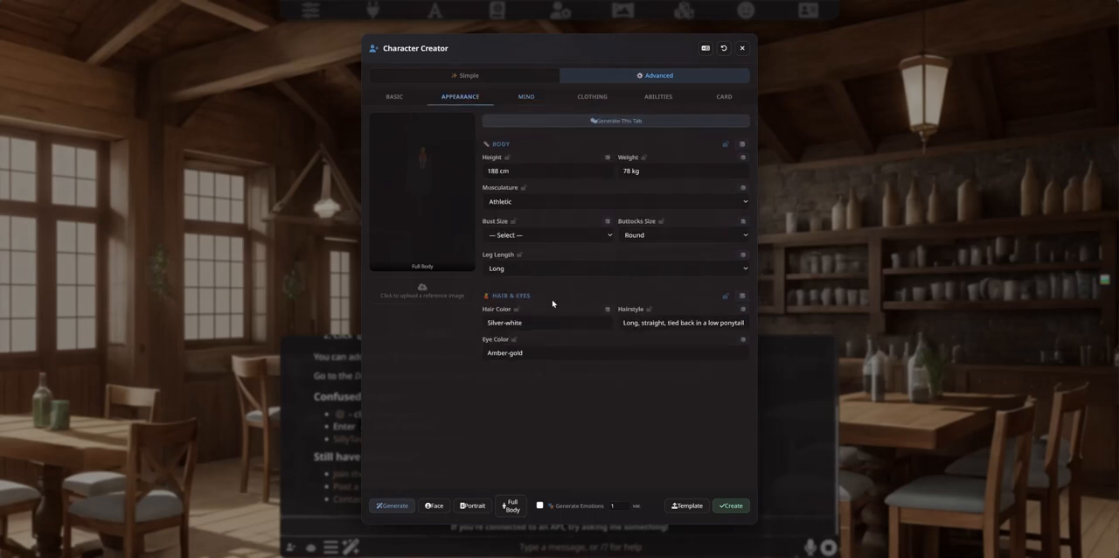
click(726, 298)
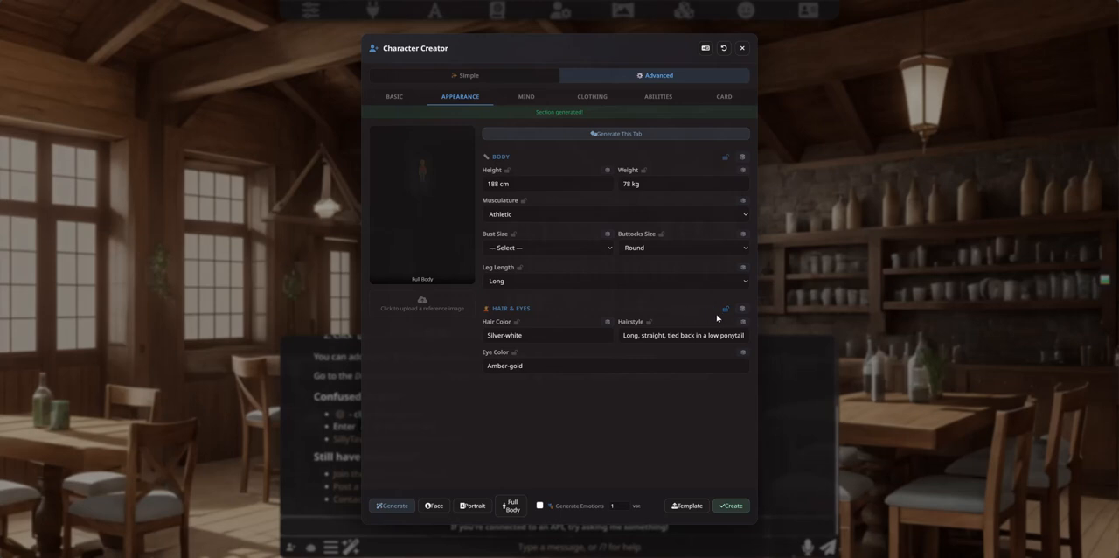
click(726, 308)
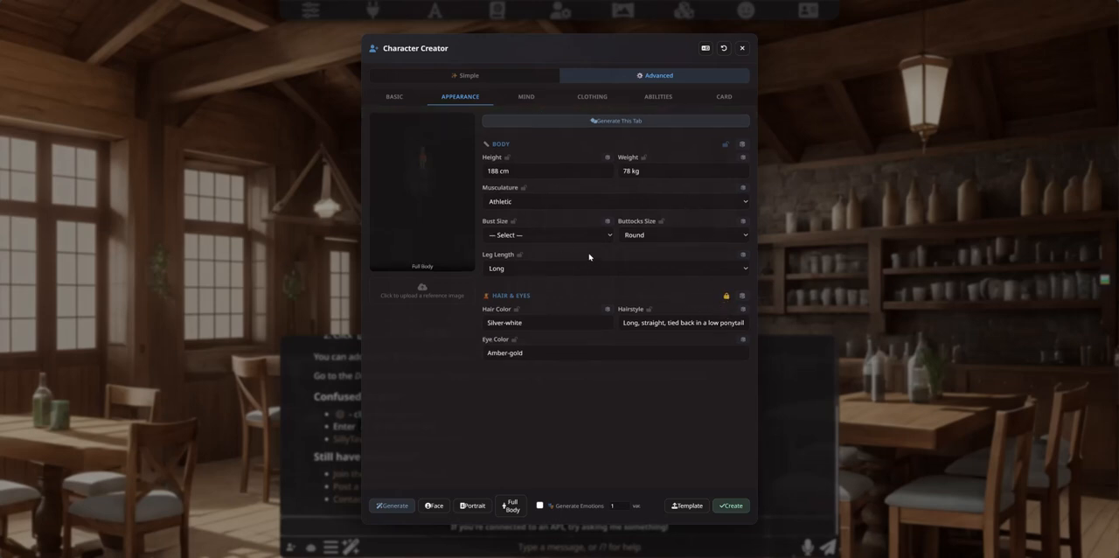
Step: Lock the Psychology section of the new character's mind fields
click(526, 98)
click(723, 144)
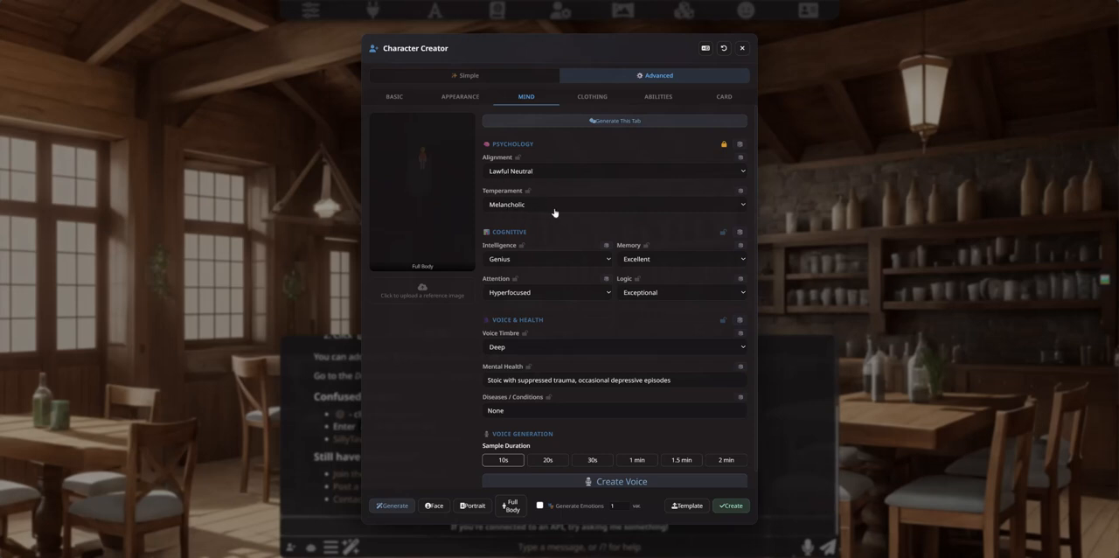
click(454, 98)
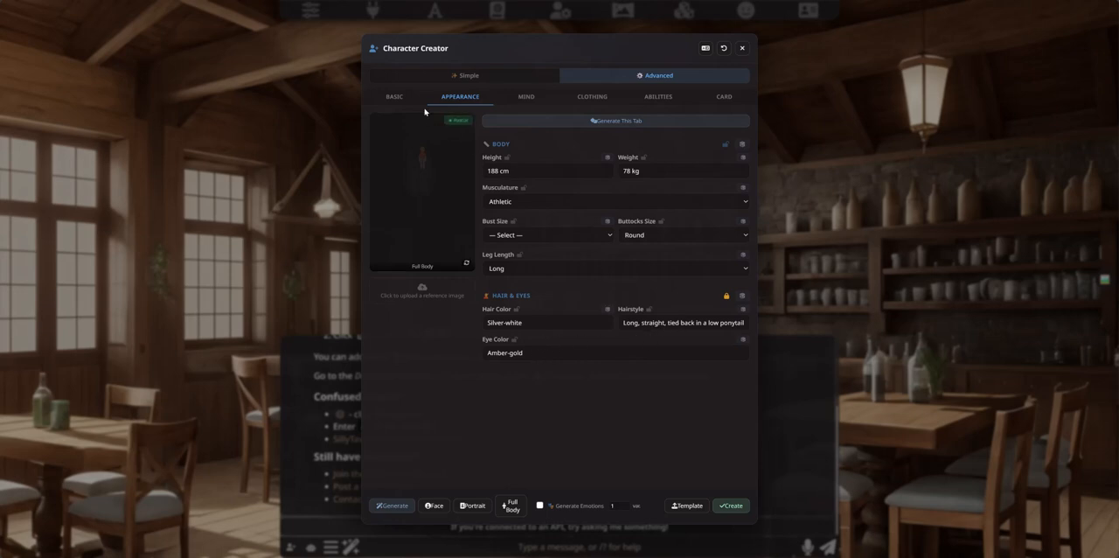
Step: Regenerate all fields of the character while keeping the Hair & Eyes and Psychology sections locked
click(394, 97)
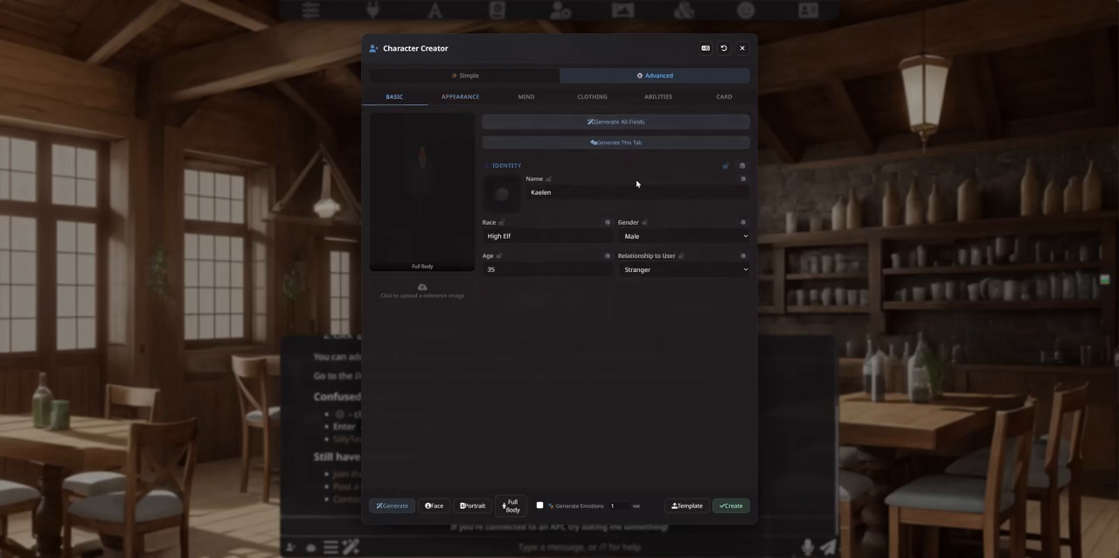
click(602, 124)
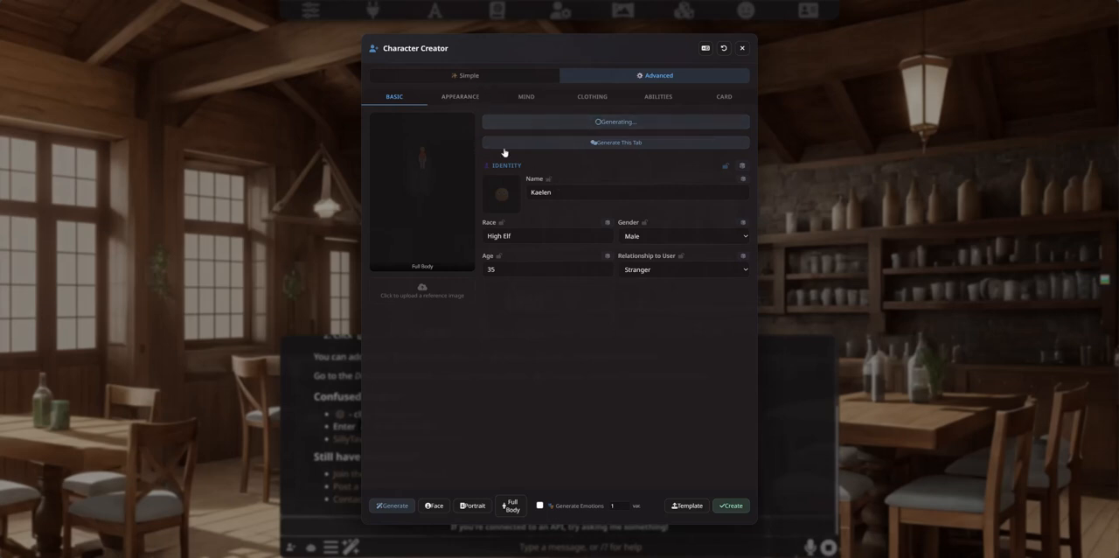
click(478, 100)
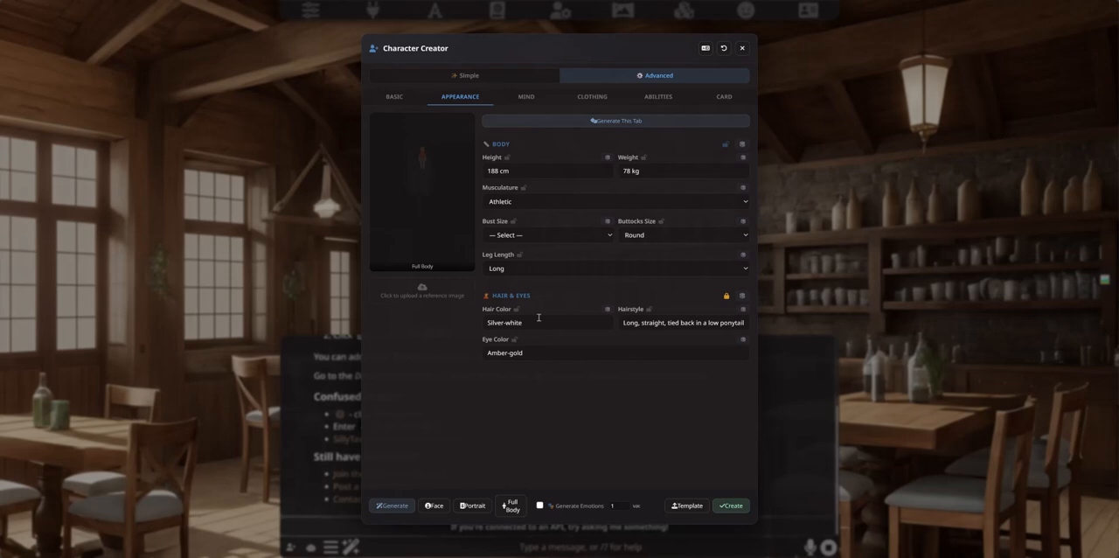
click(399, 99)
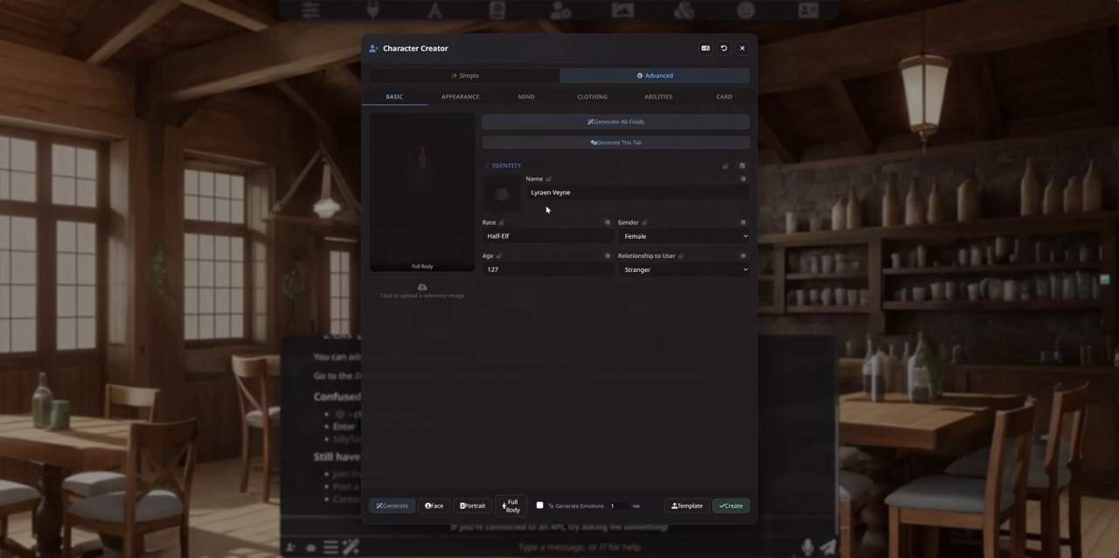
Step: Examine the regenerated appearance and mind fields, comparing the locked sections with the unlocked ones
click(458, 97)
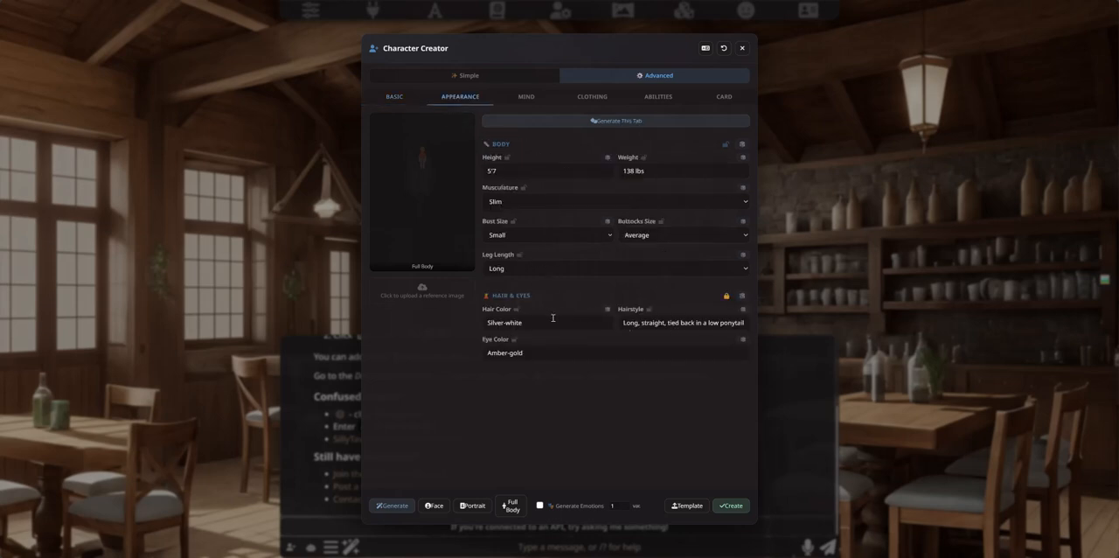
click(525, 97)
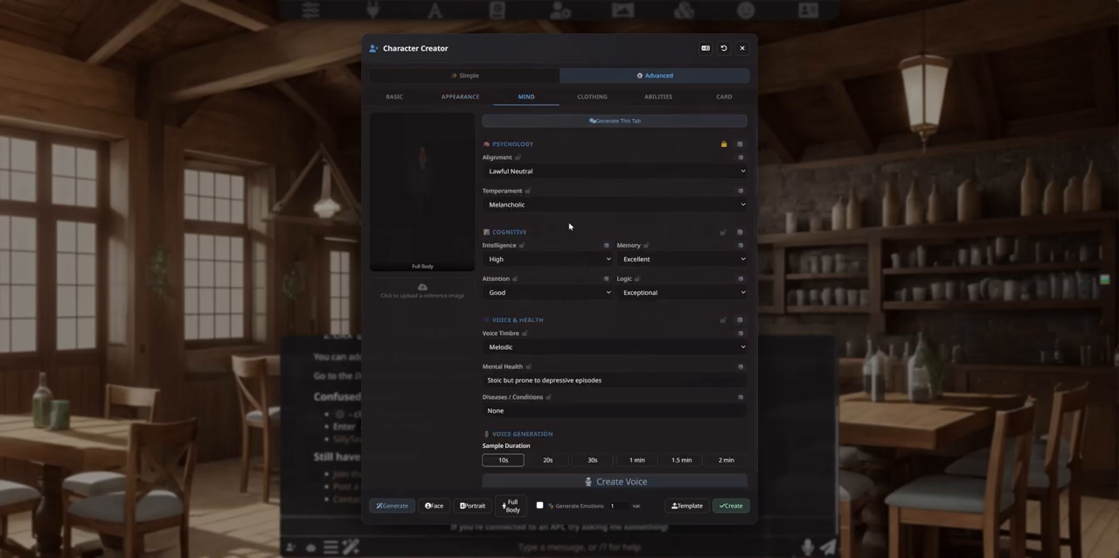
click(593, 103)
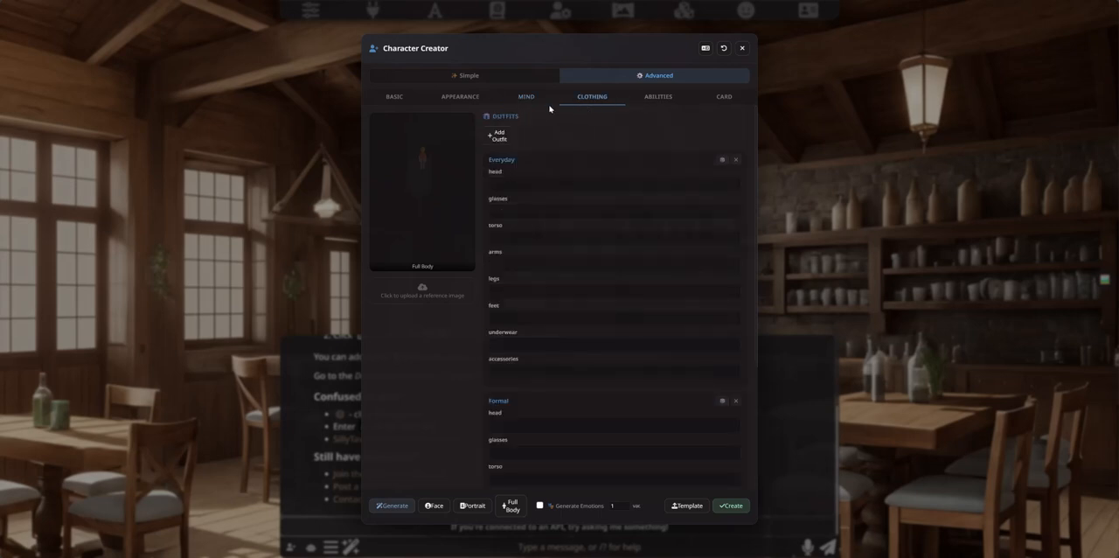
click(463, 99)
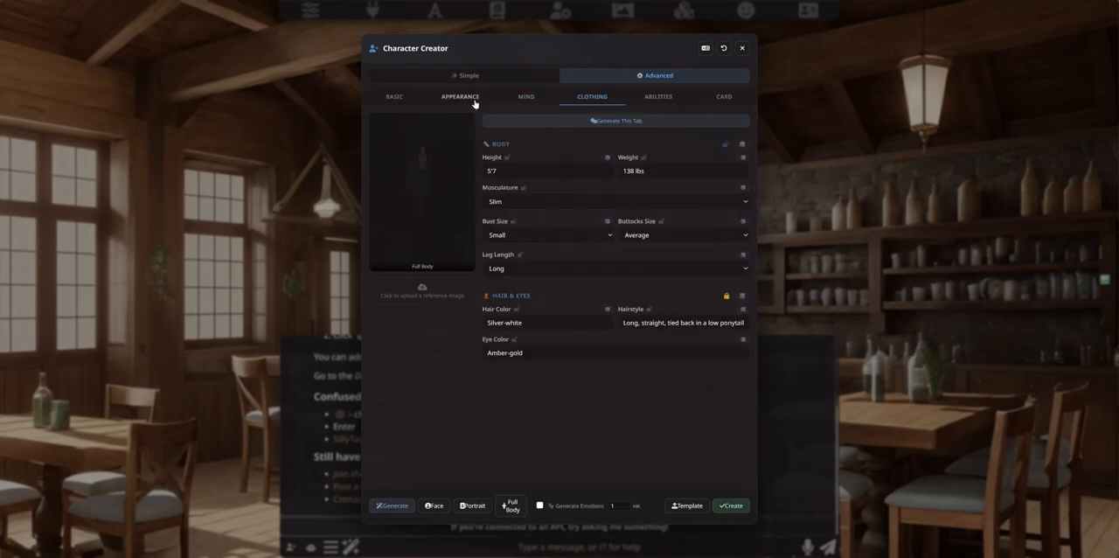
click(539, 99)
scroll(576, 254, down, 1)
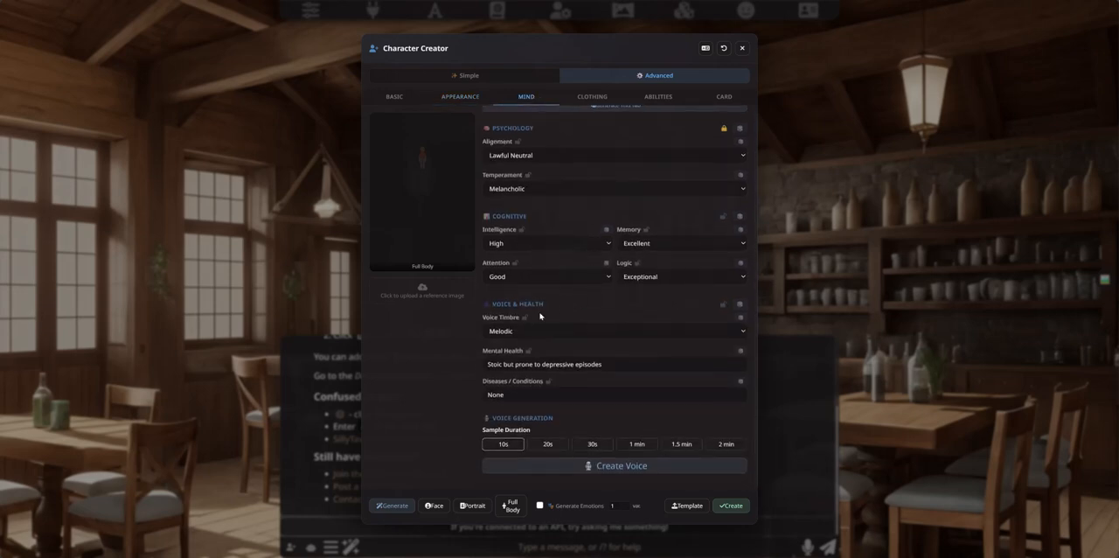
scroll(553, 310, up, 1)
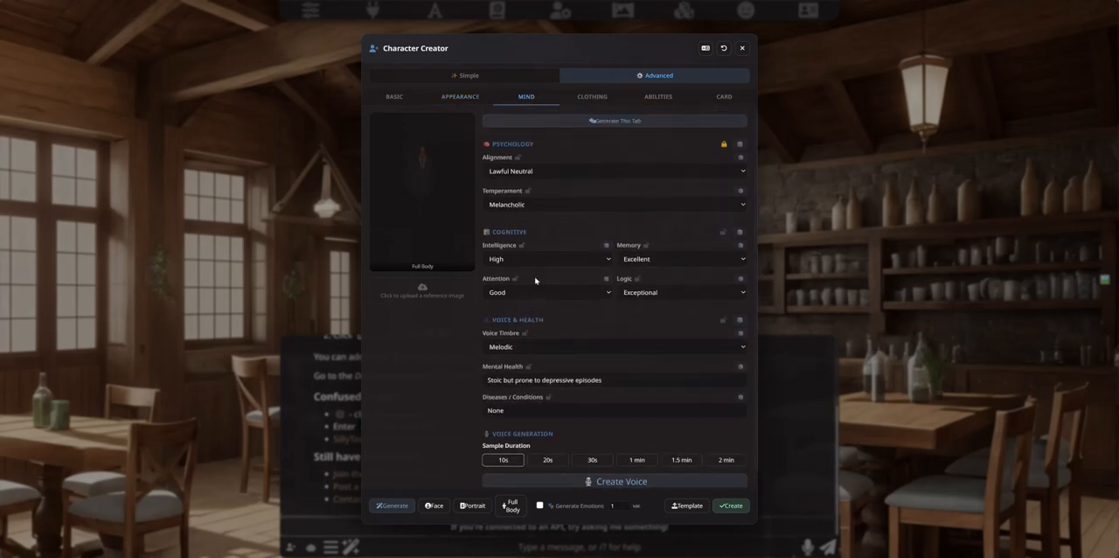
scroll(550, 288, down, 1)
scroll(551, 175, up, 1)
Step: Examine the clothing fields of the Everyday and Formal outfits, from head to accessories
click(588, 98)
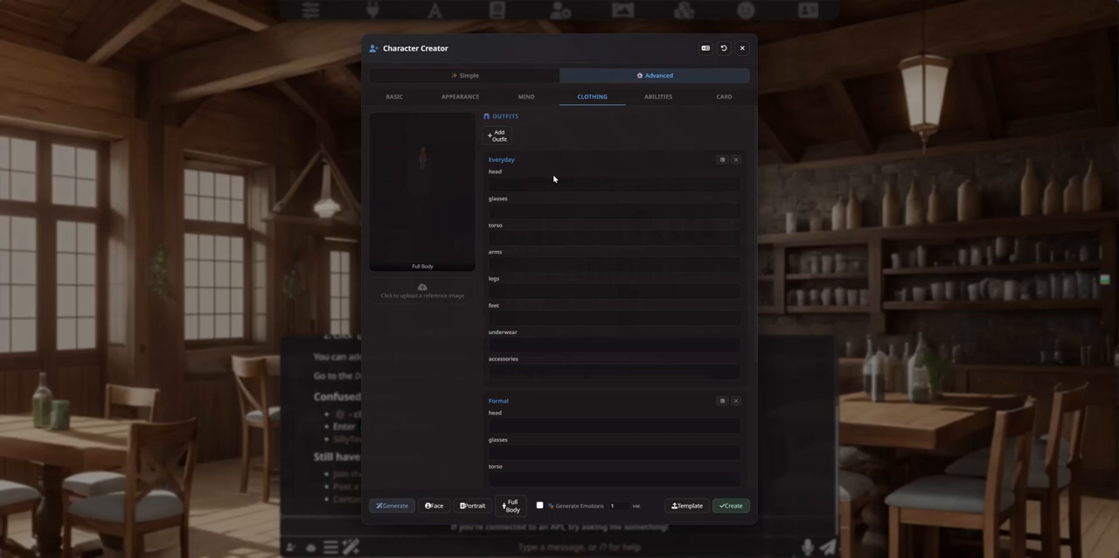
scroll(546, 201, down, 2)
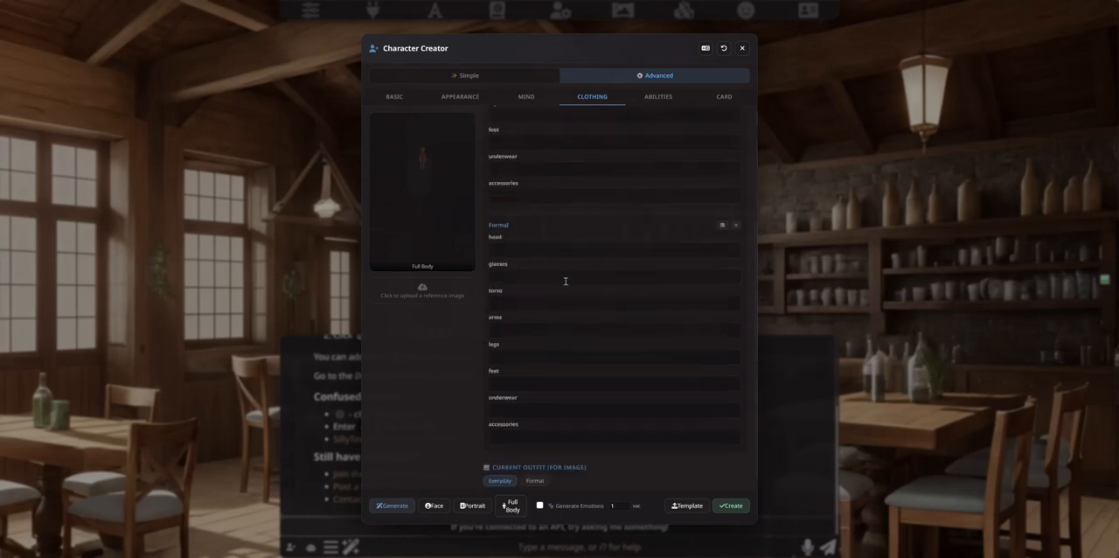
scroll(537, 185, up, 2)
click(537, 186)
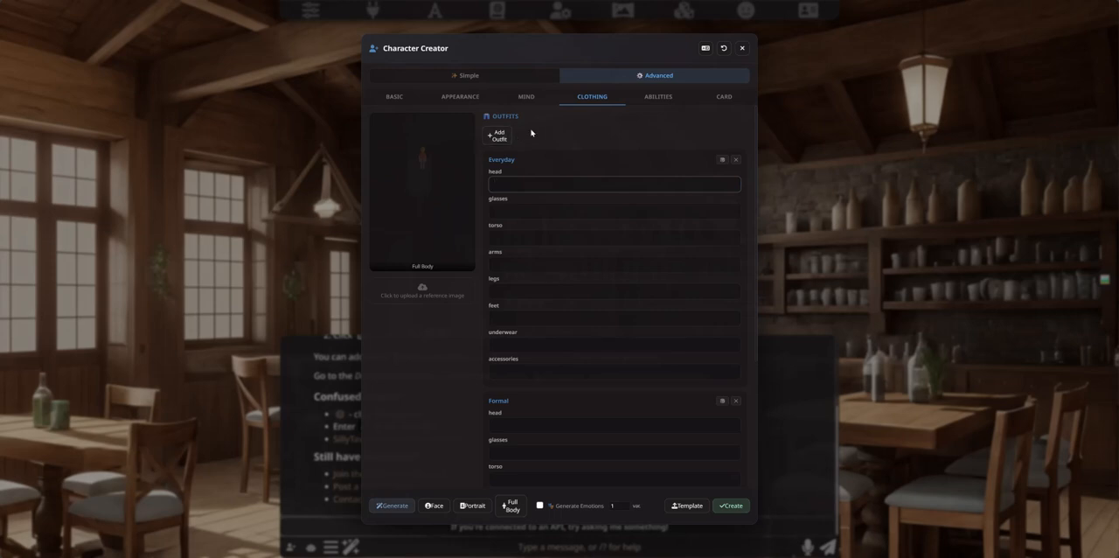
click(528, 212)
click(565, 184)
click(533, 262)
click(526, 291)
click(522, 319)
click(520, 343)
click(535, 236)
click(503, 184)
Step: Generate the clothing details for the Everyday and Formal outfits and review every slot
click(727, 162)
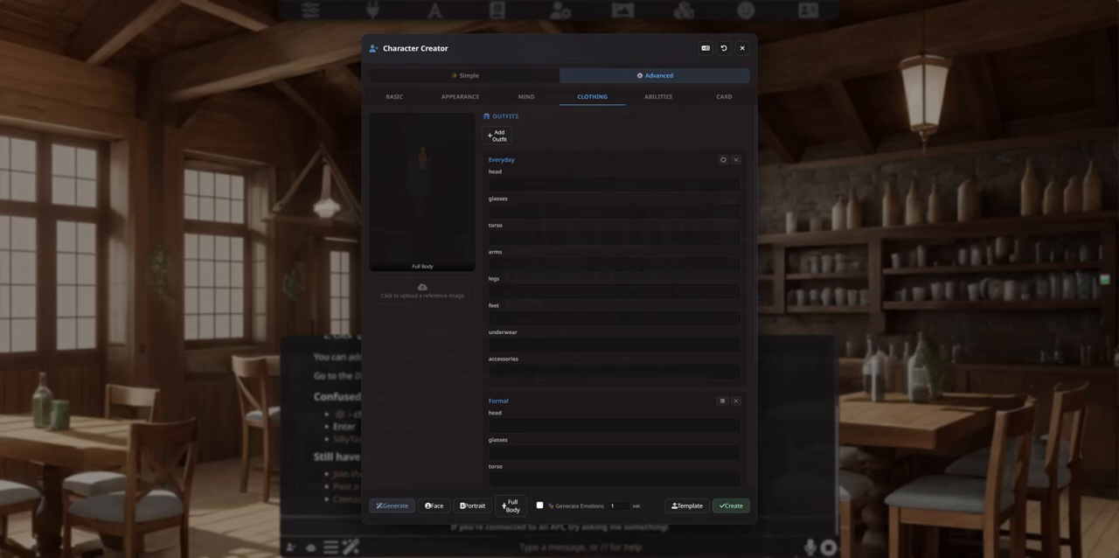
scroll(582, 250, down, 2)
scroll(581, 332, up, 2)
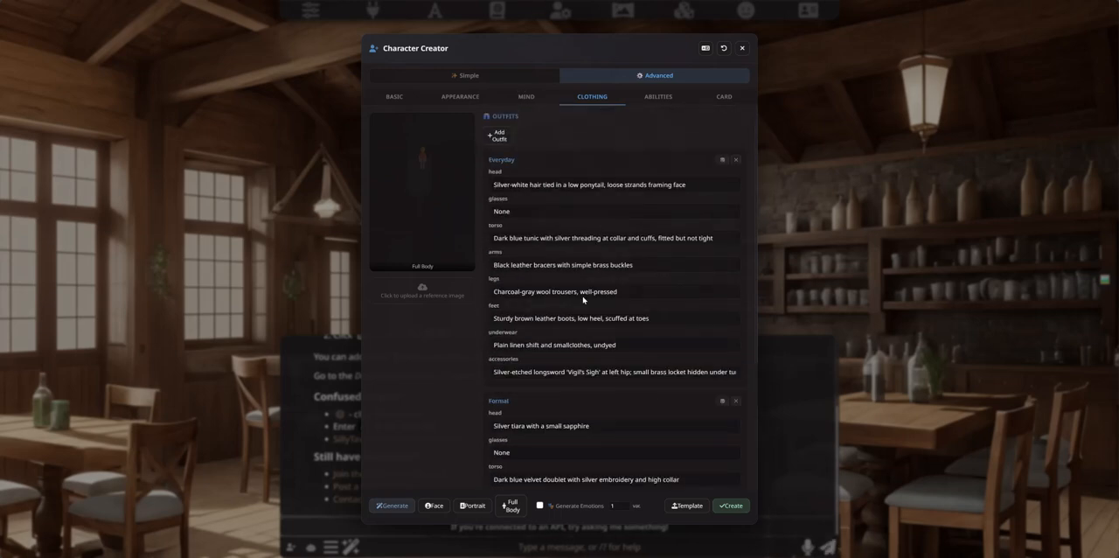
scroll(612, 262, down, 2)
scroll(579, 392, up, 3)
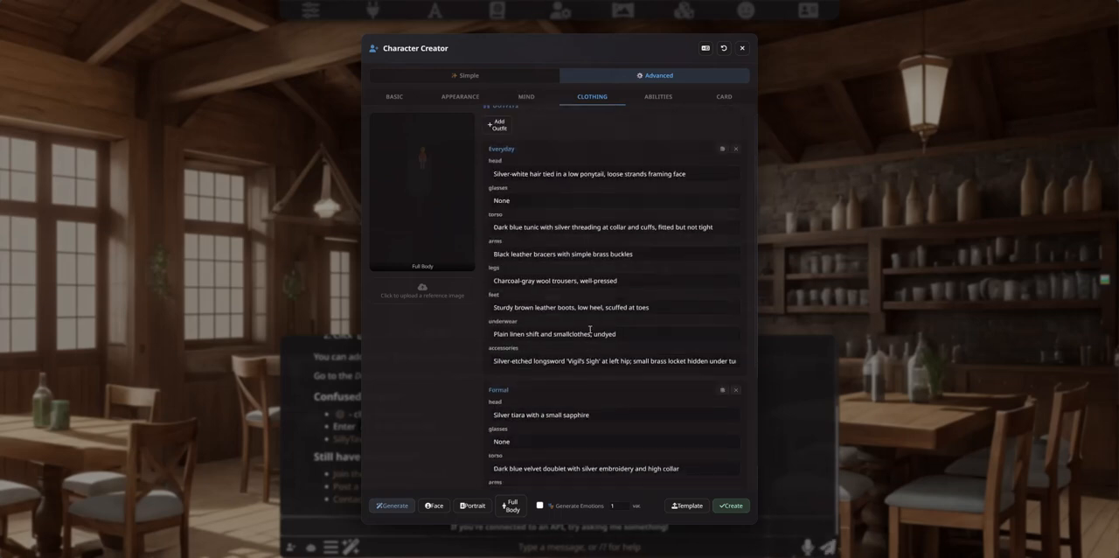
scroll(586, 320, down, 3)
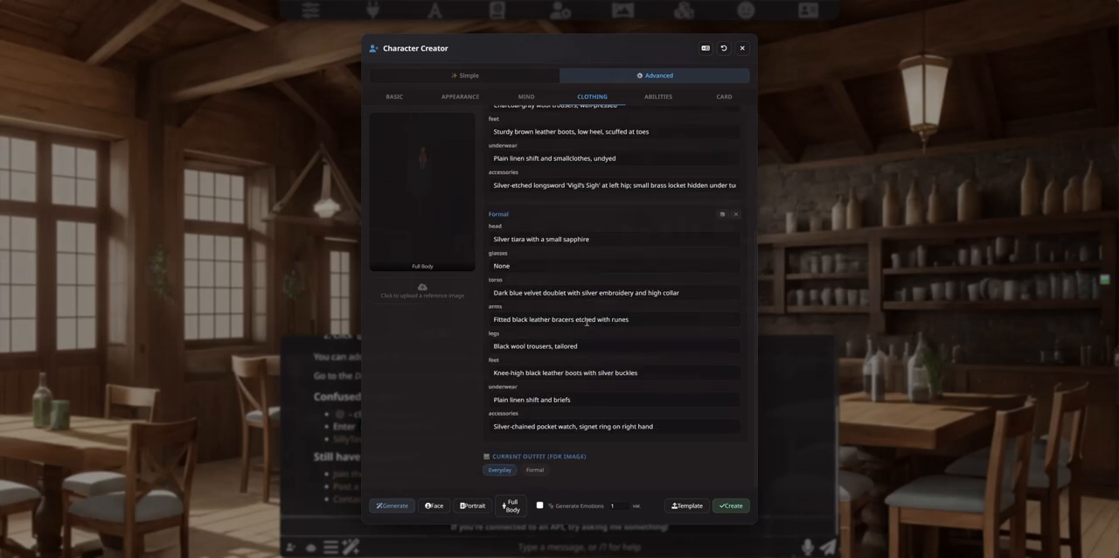
scroll(586, 315, up, 3)
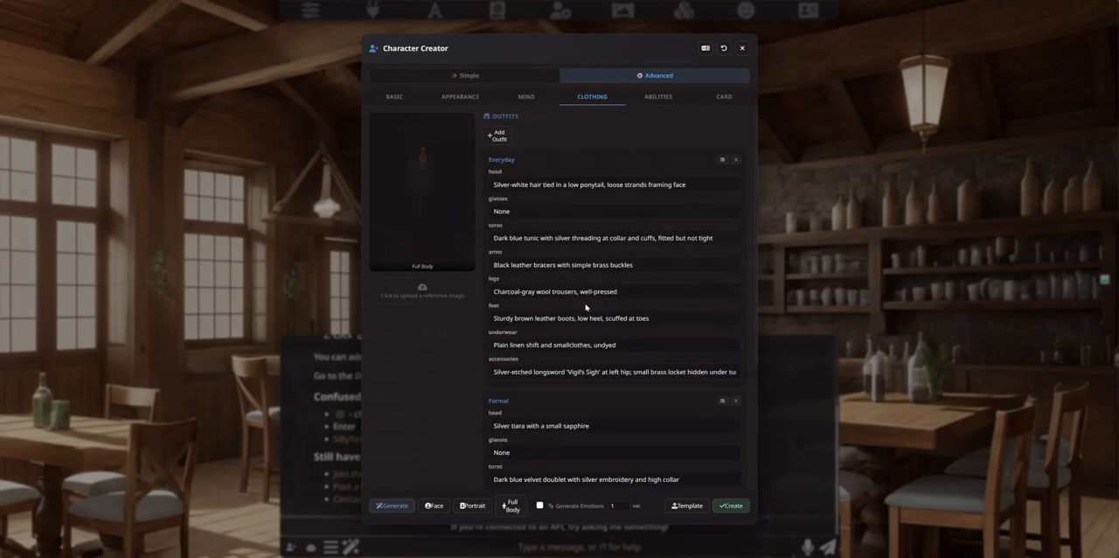
Step: Examine the character's combat and skills fields and the character card fields down to Reconstruct Bio
click(642, 100)
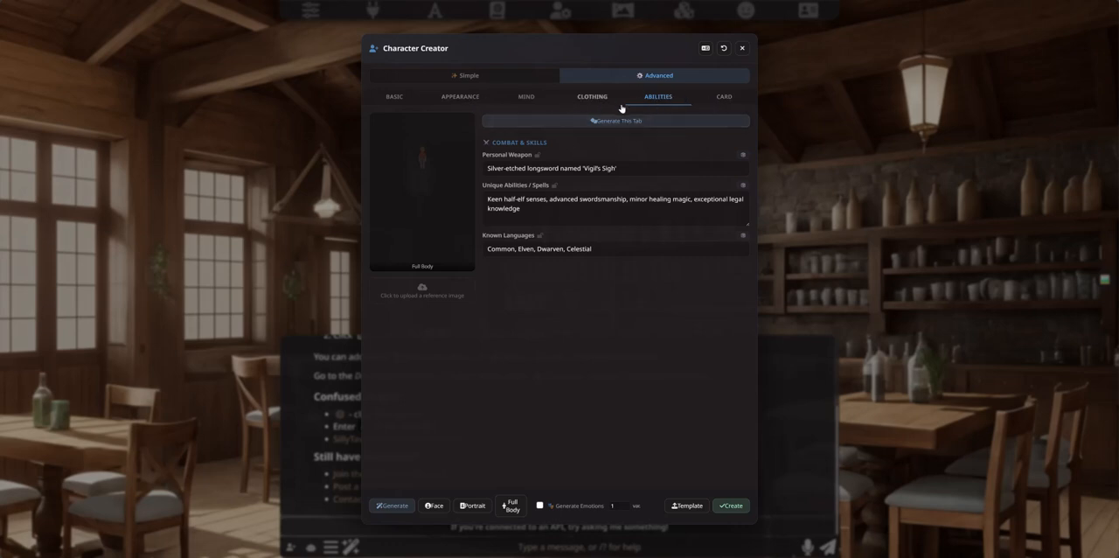
click(713, 97)
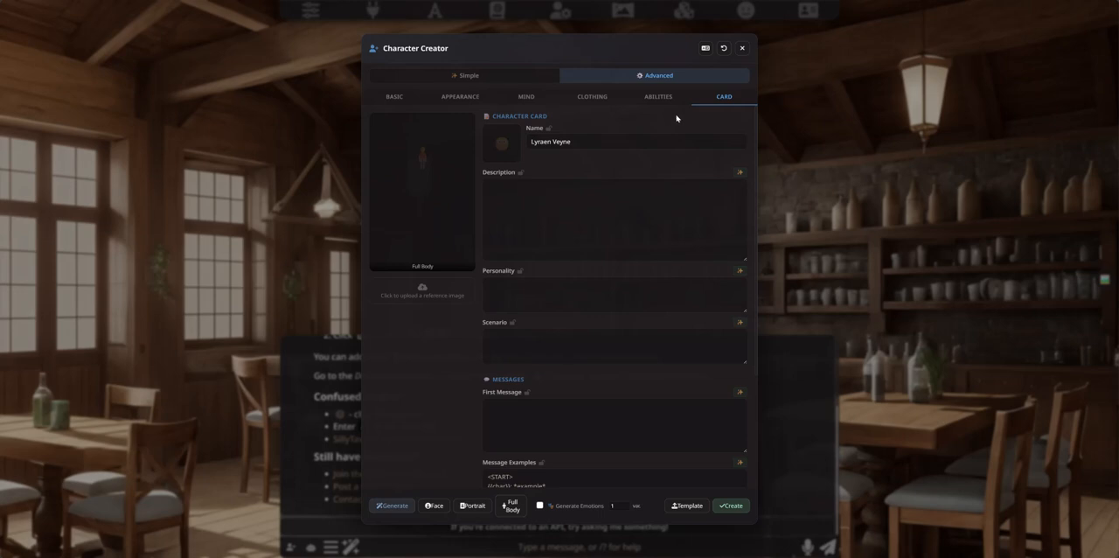
click(401, 508)
scroll(611, 263, down, 3)
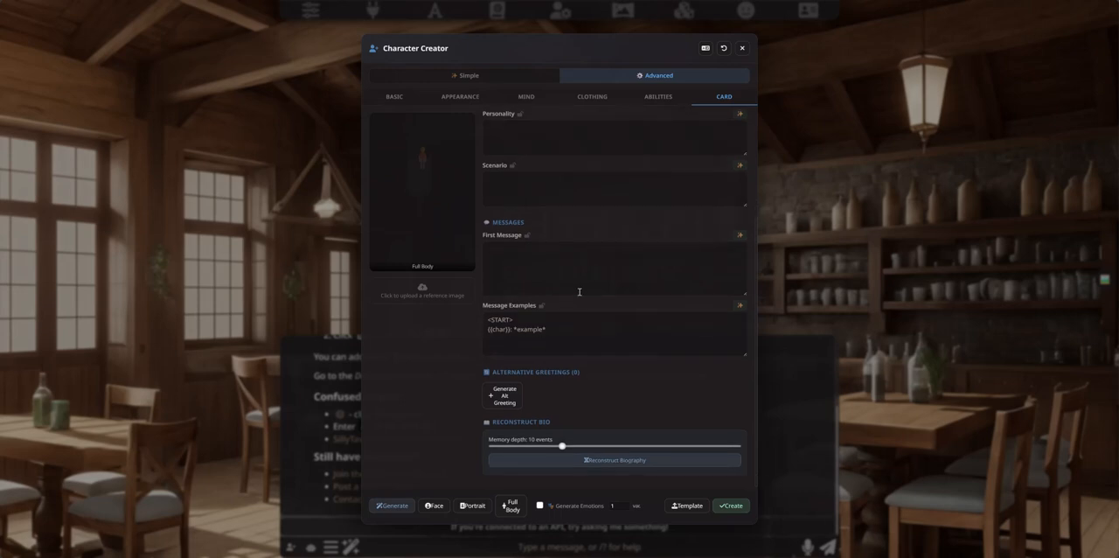
scroll(582, 293, up, 3)
Step: Review the character's abilities, clothing, mind and appearance details that feed the character card
click(658, 96)
click(592, 97)
click(527, 96)
click(463, 101)
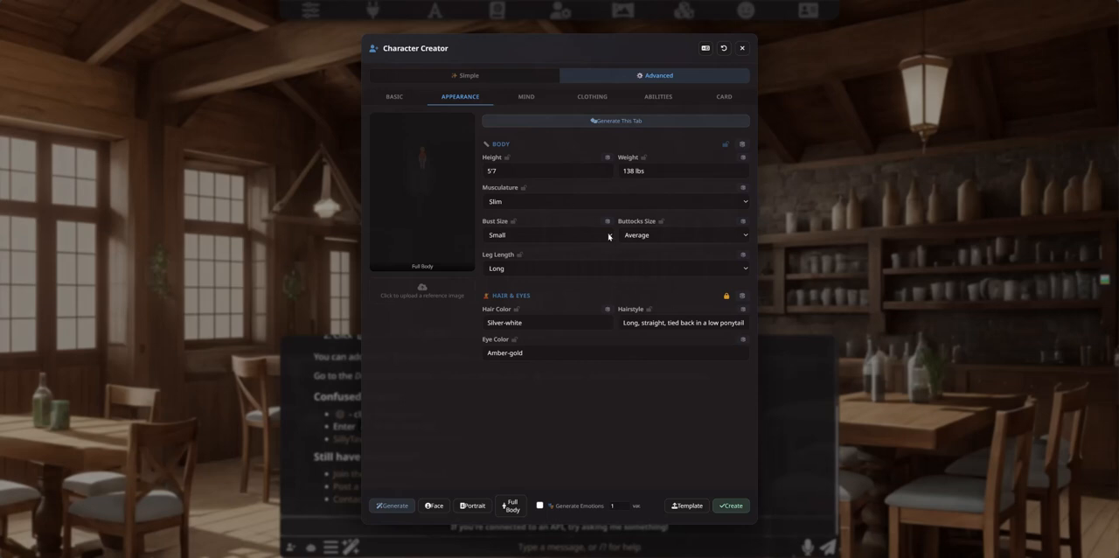
click(723, 99)
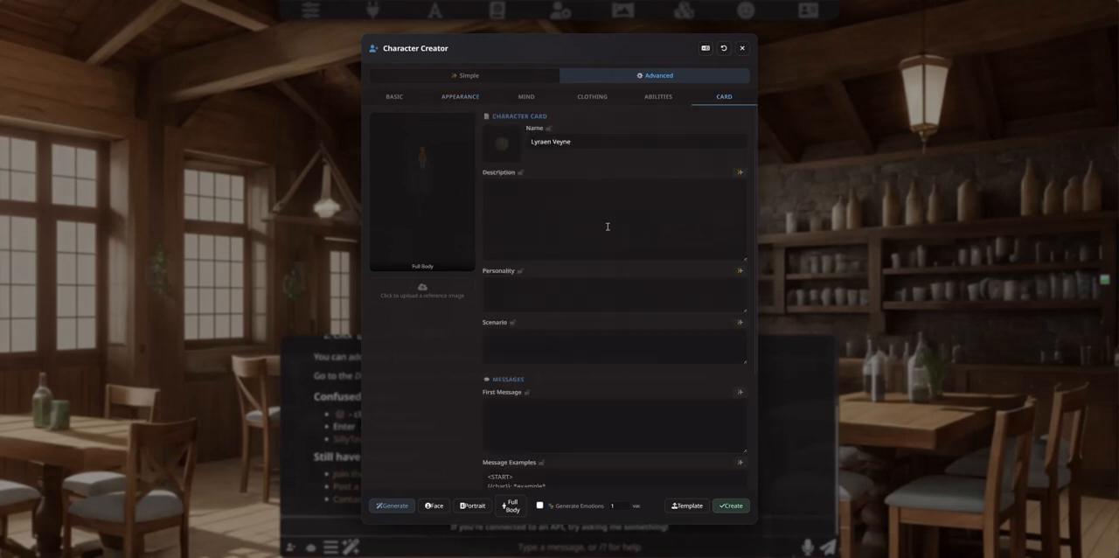
click(592, 97)
click(531, 99)
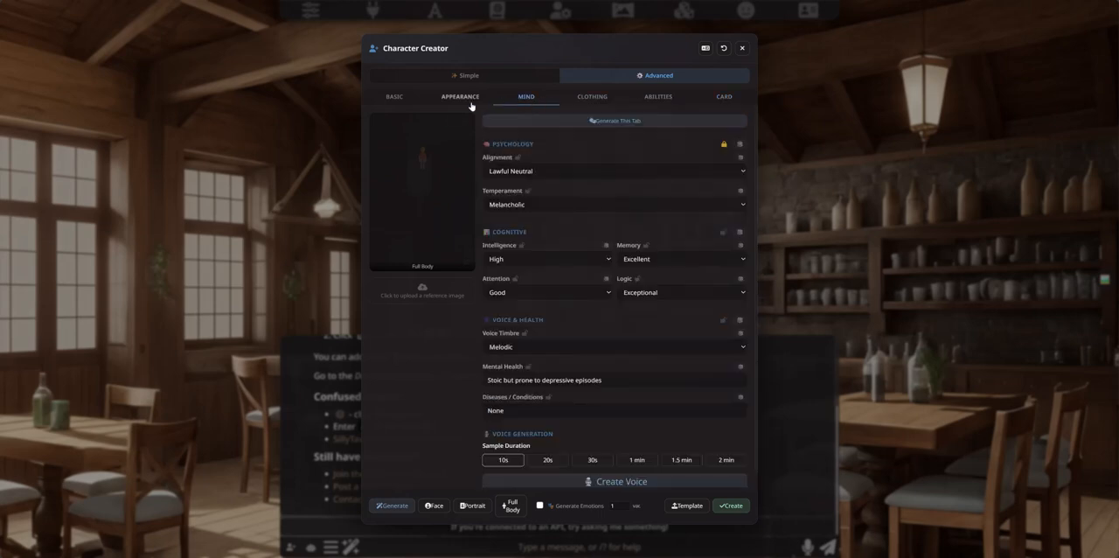
click(471, 103)
click(529, 103)
click(584, 103)
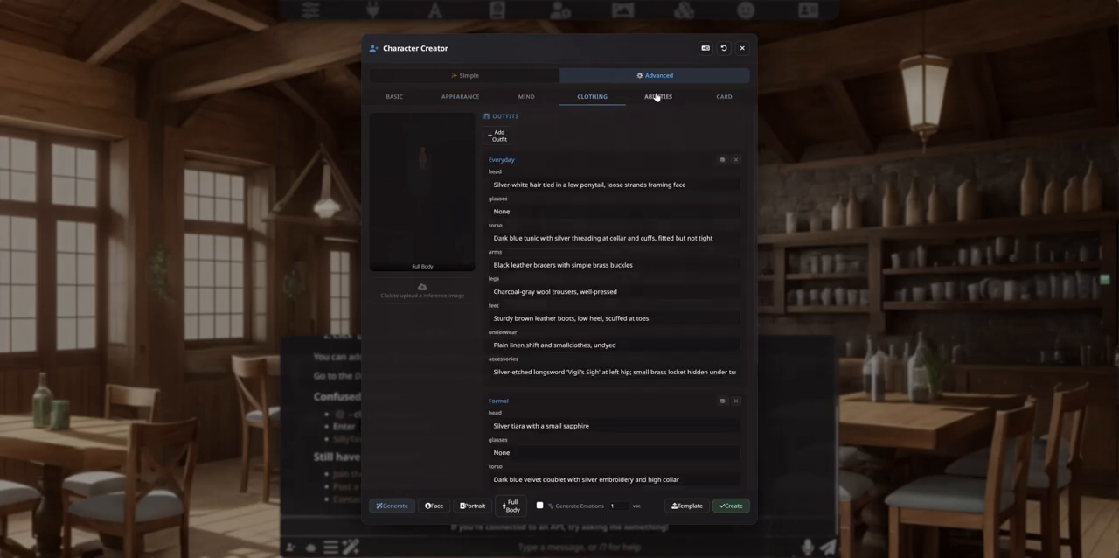
Step: Generate the character's full-body image in the Everyday outfit and inspect it enlarged
click(658, 98)
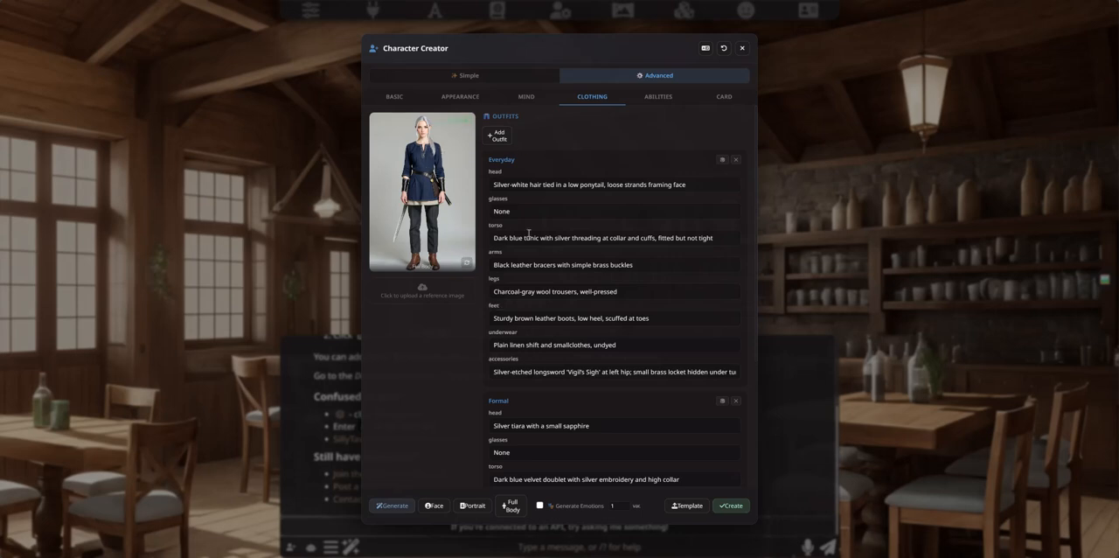
click(460, 97)
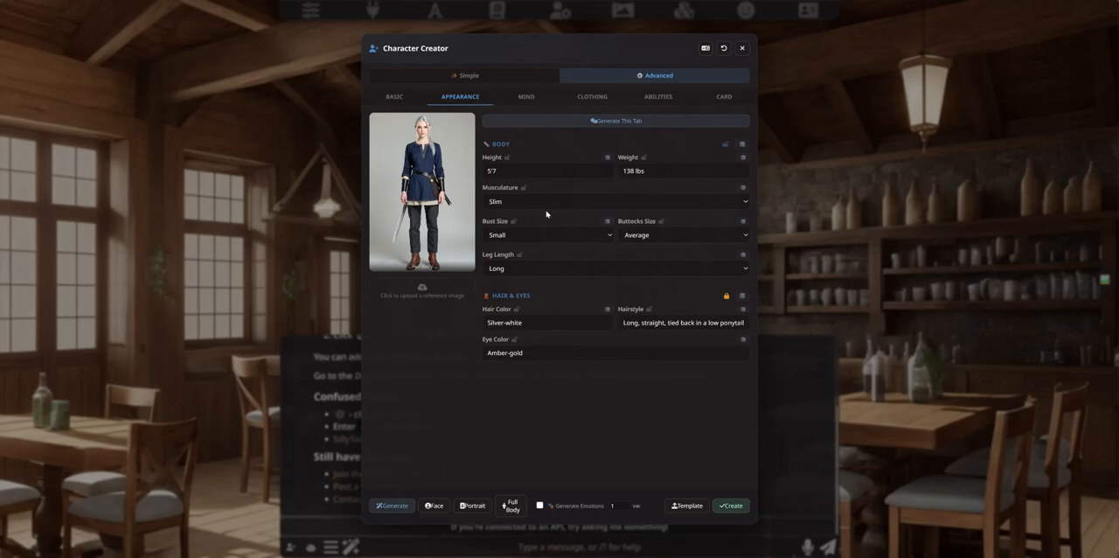
click(437, 161)
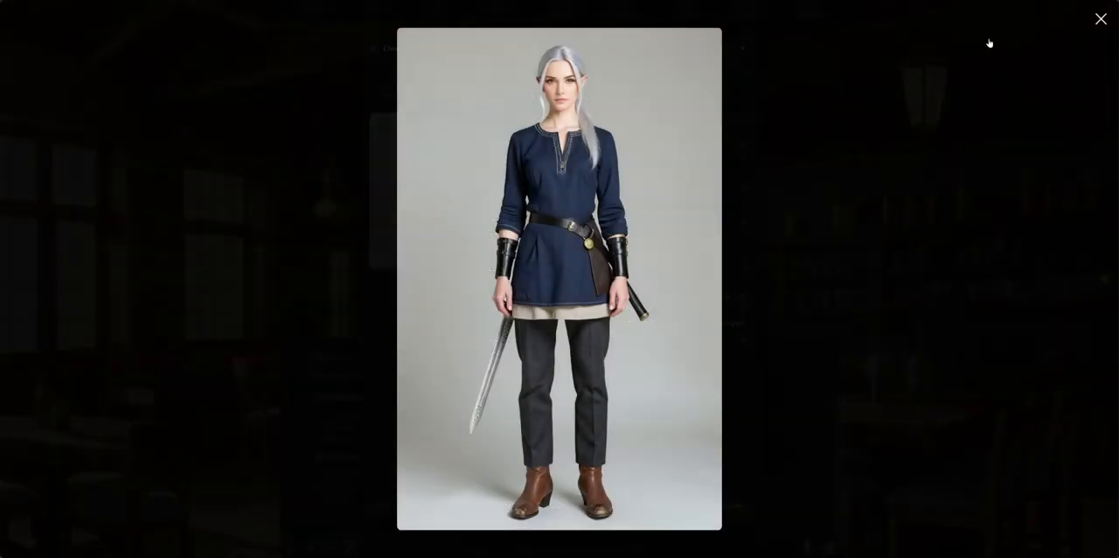
click(1100, 19)
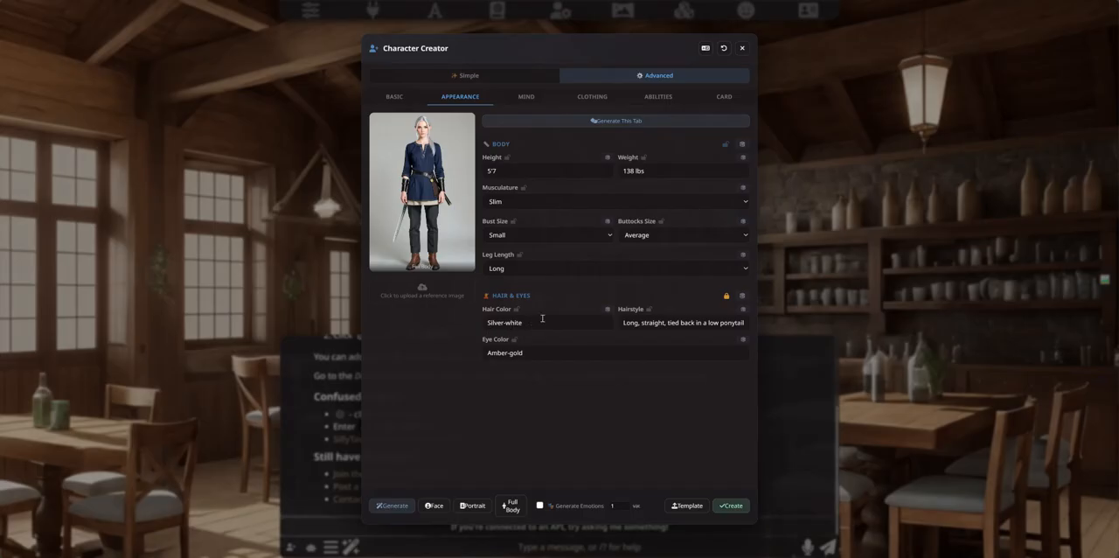
Step: Compare the outfit descriptions with the generated full-body image
click(591, 96)
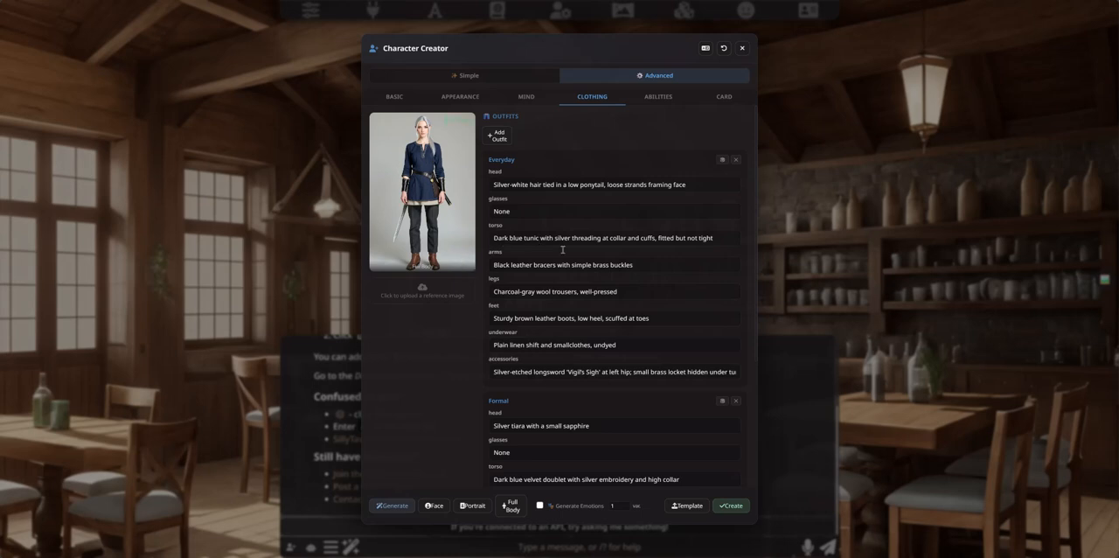
scroll(557, 345, down, 3)
scroll(537, 262, up, 3)
Step: Generate the character card's description, personality, scenario, first message and message examples
click(723, 100)
scroll(500, 376, down, 2)
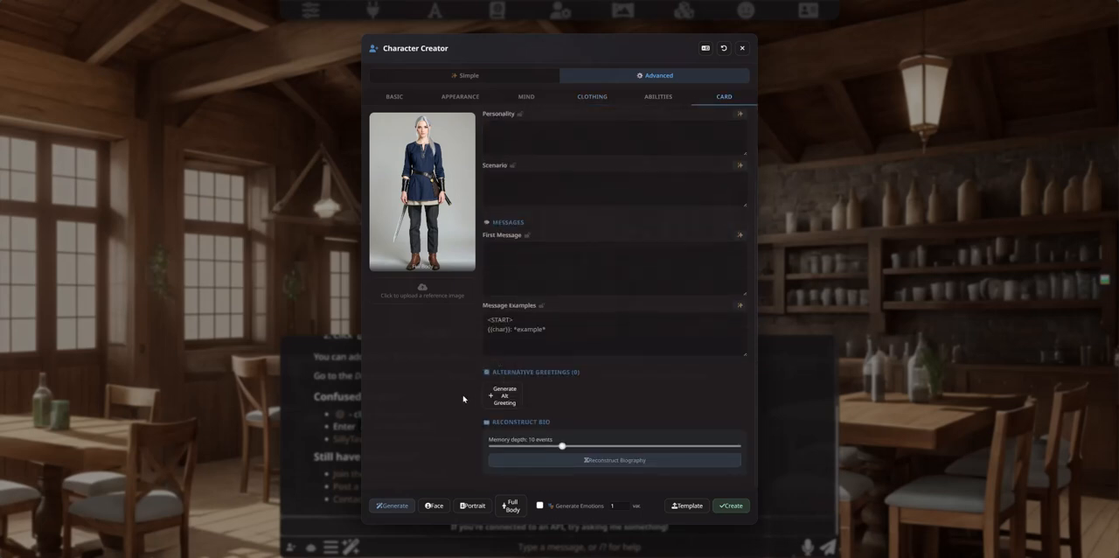
click(391, 505)
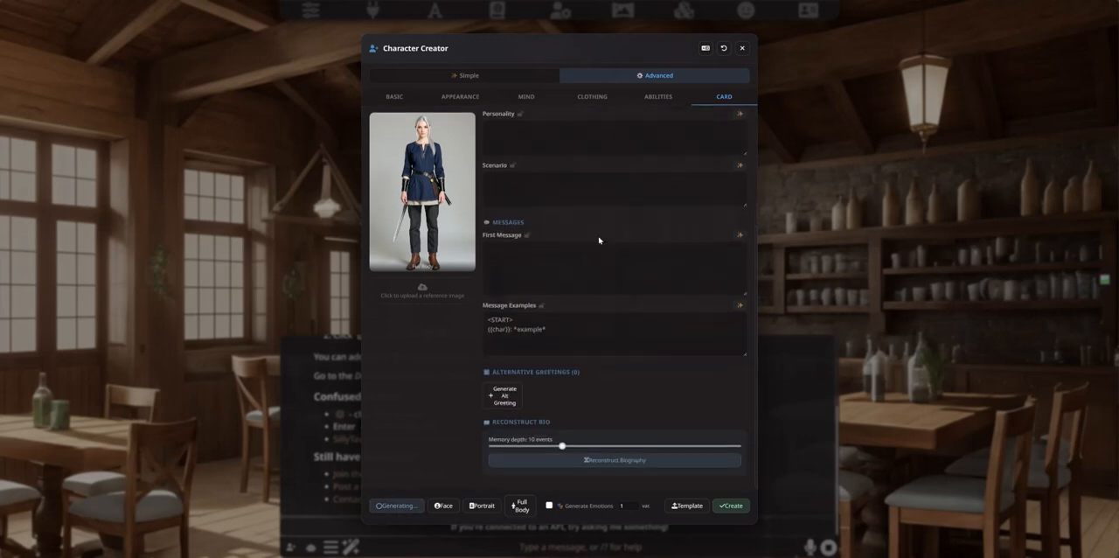
scroll(579, 312, up, 2)
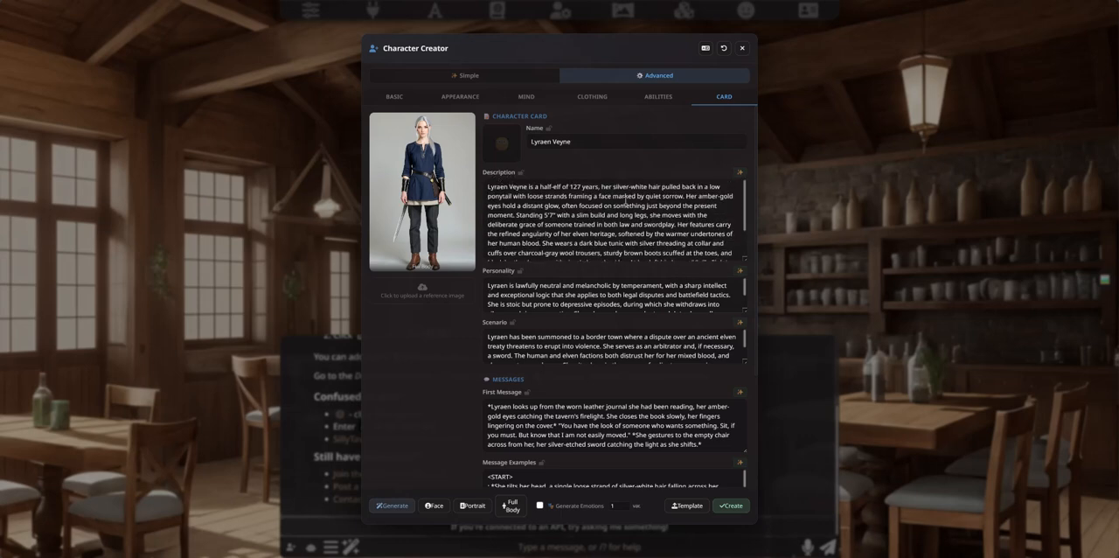
Step: Review the generated character card from the description down to the message examples and the Reconstruct Bio section
scroll(594, 215, down, 1)
scroll(613, 229, up, 1)
click(394, 97)
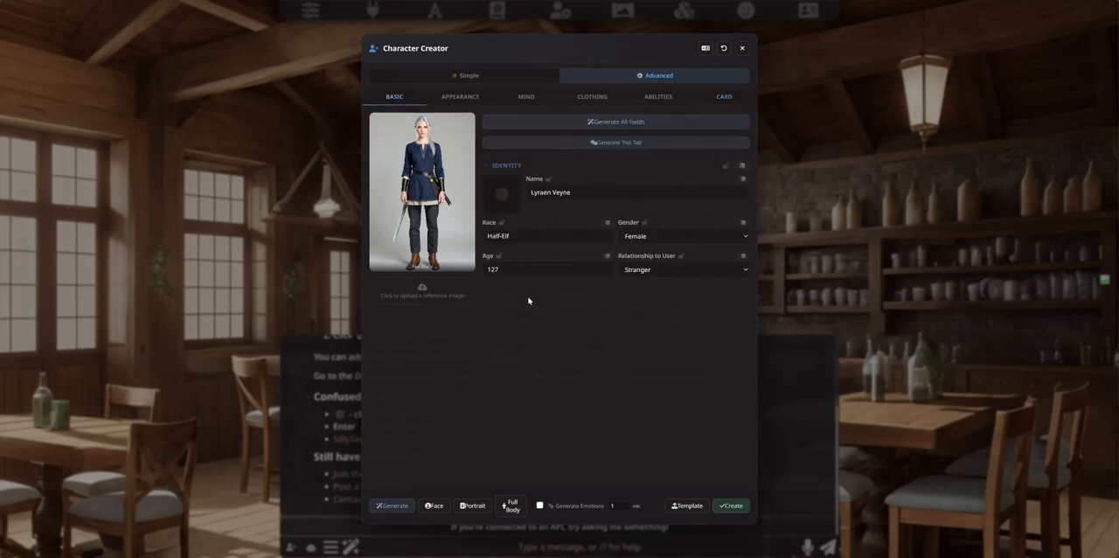
click(724, 97)
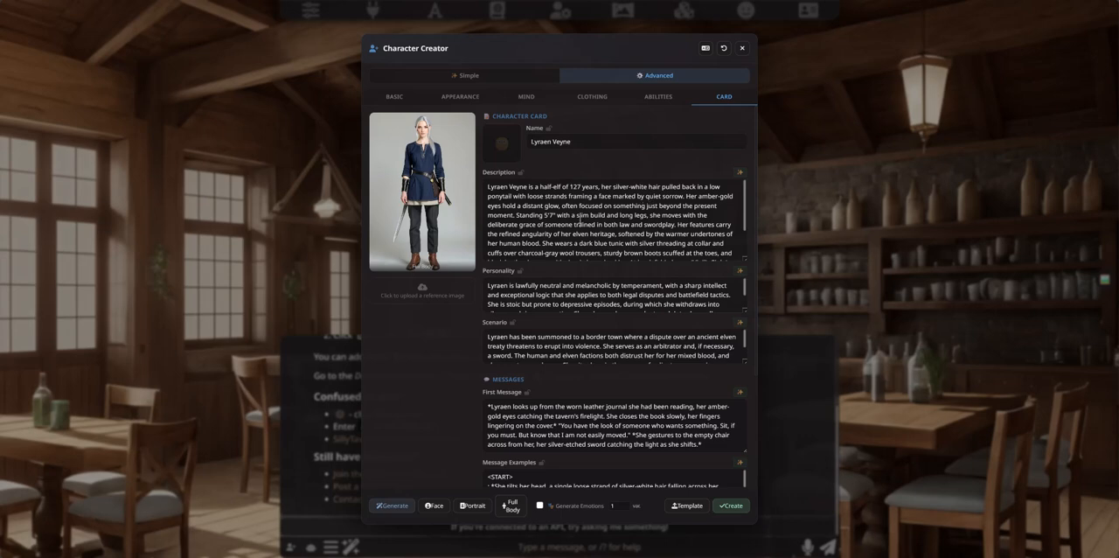
scroll(577, 211, down, 5)
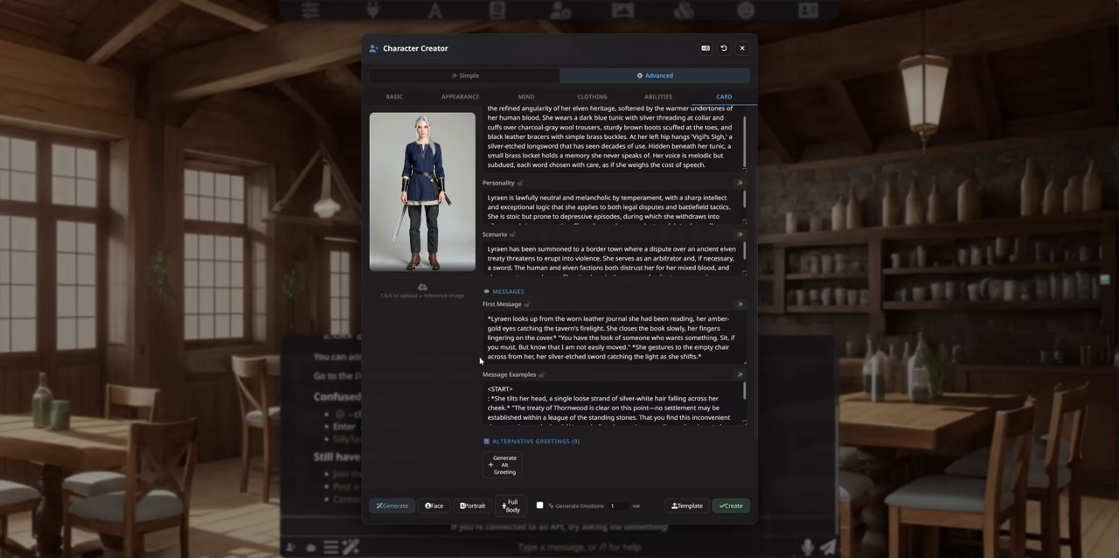
scroll(578, 402, down, 4)
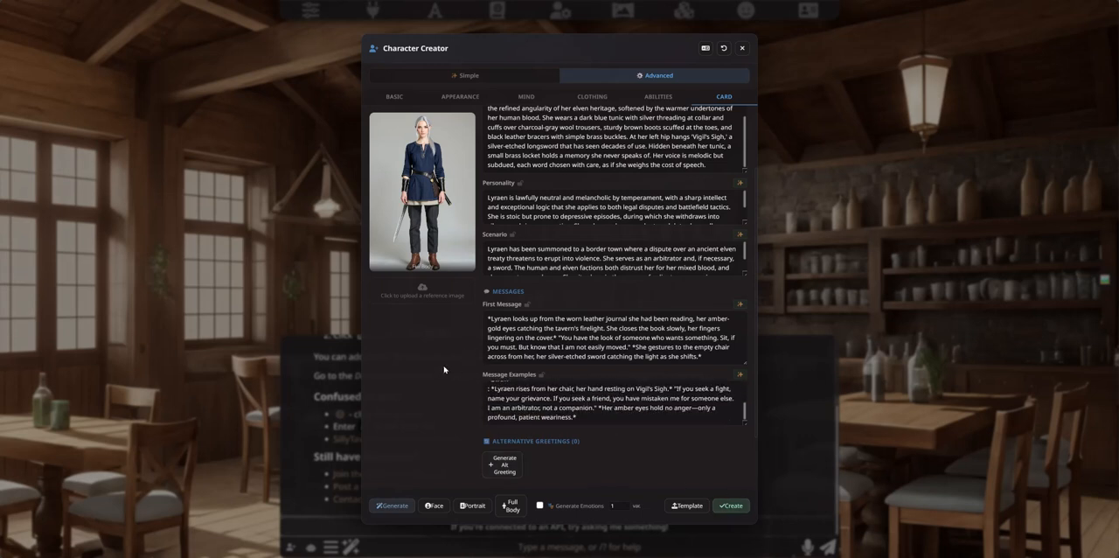
scroll(623, 407, down, 2)
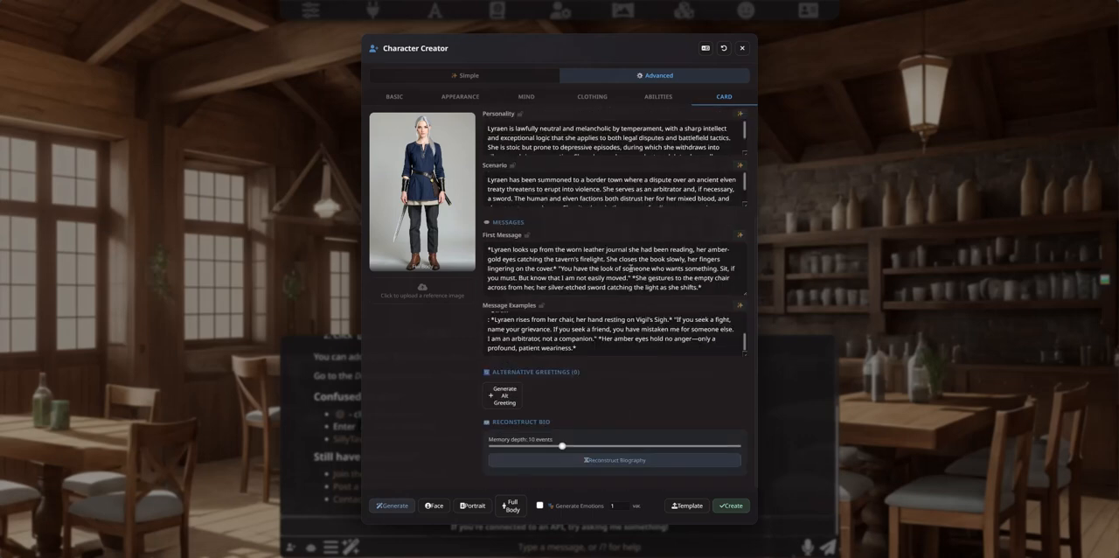
Step: Regenerate the card's first message and generate two alternative greetings
click(739, 235)
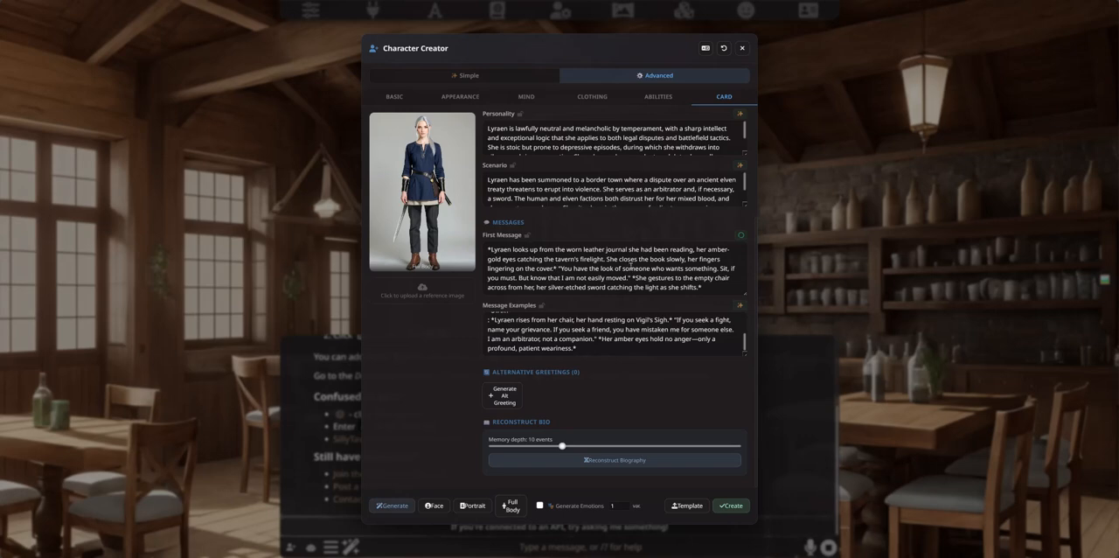
scroll(560, 227, up, 3)
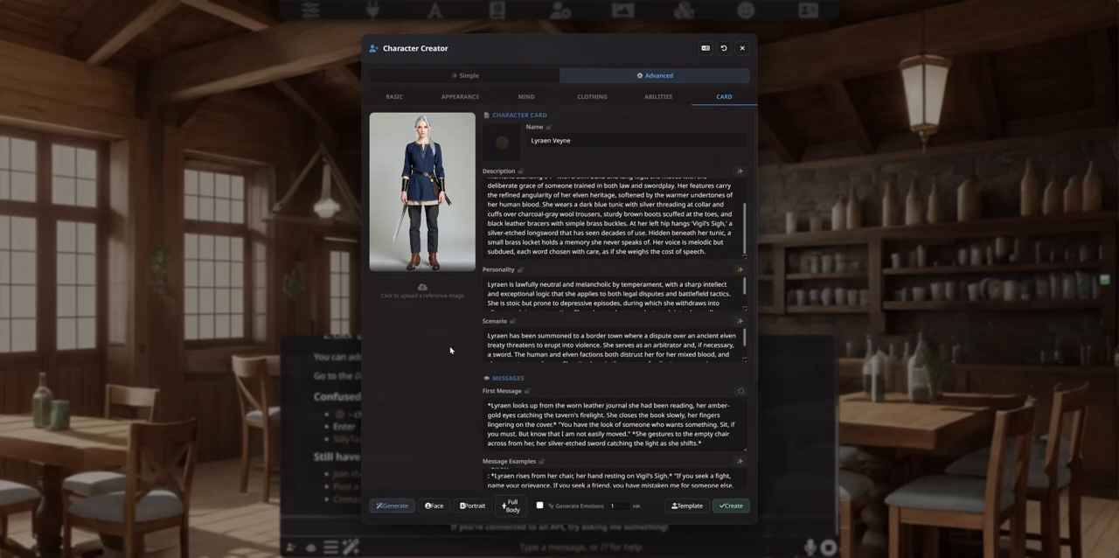
scroll(600, 329, down, 3)
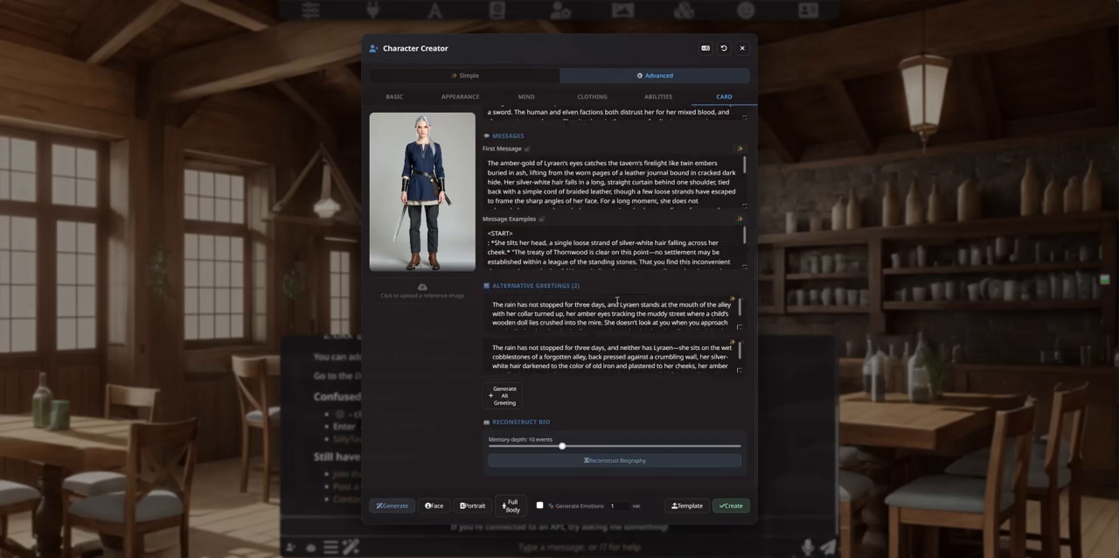
Step: Read through the rewritten first message and the alternative greetings
scroll(600, 328, down, 3)
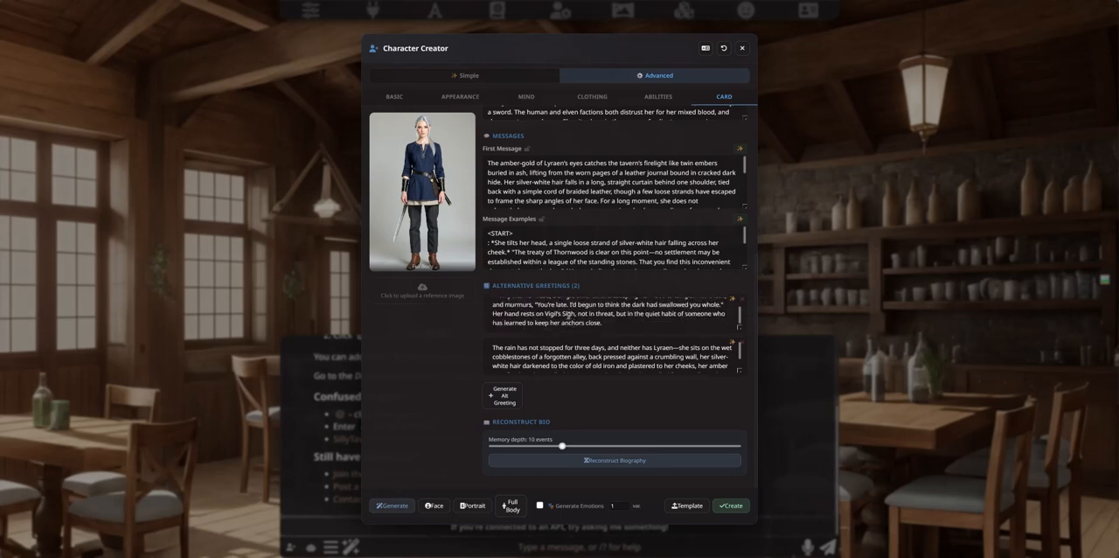
scroll(568, 313, up, 3)
scroll(572, 343, down, 2)
scroll(572, 343, up, 2)
scroll(466, 356, up, 1)
scroll(489, 332, up, 1)
scroll(543, 267, down, 5)
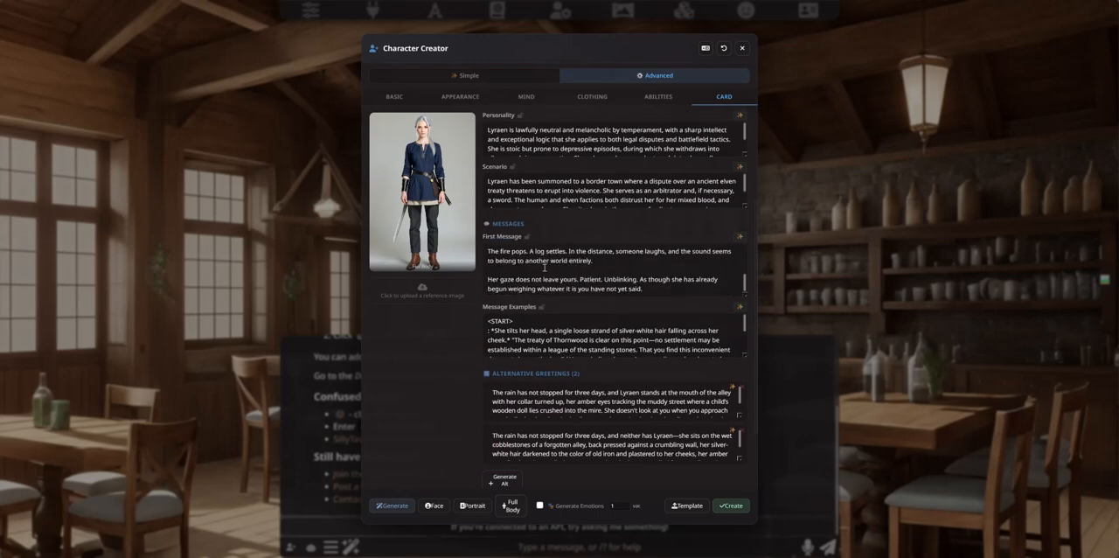
scroll(544, 267, down, 5)
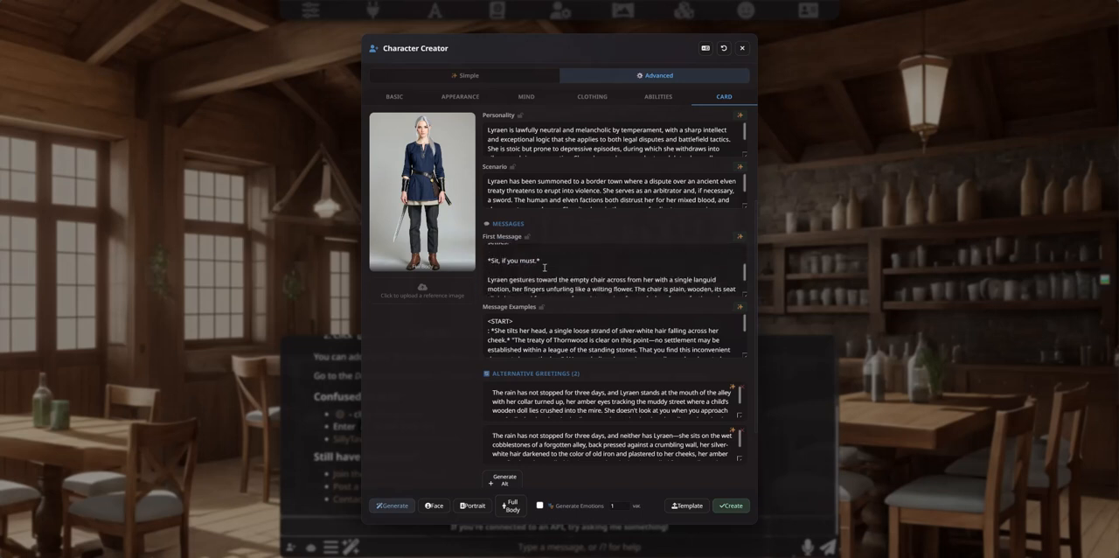
scroll(464, 350, down, 3)
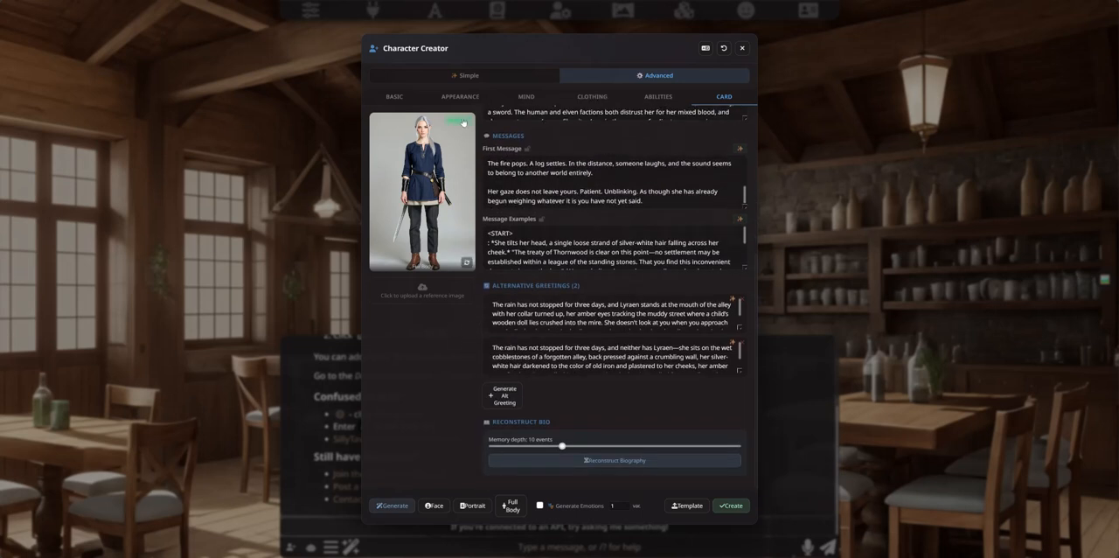
scroll(472, 348, up, 5)
scroll(473, 348, down, 5)
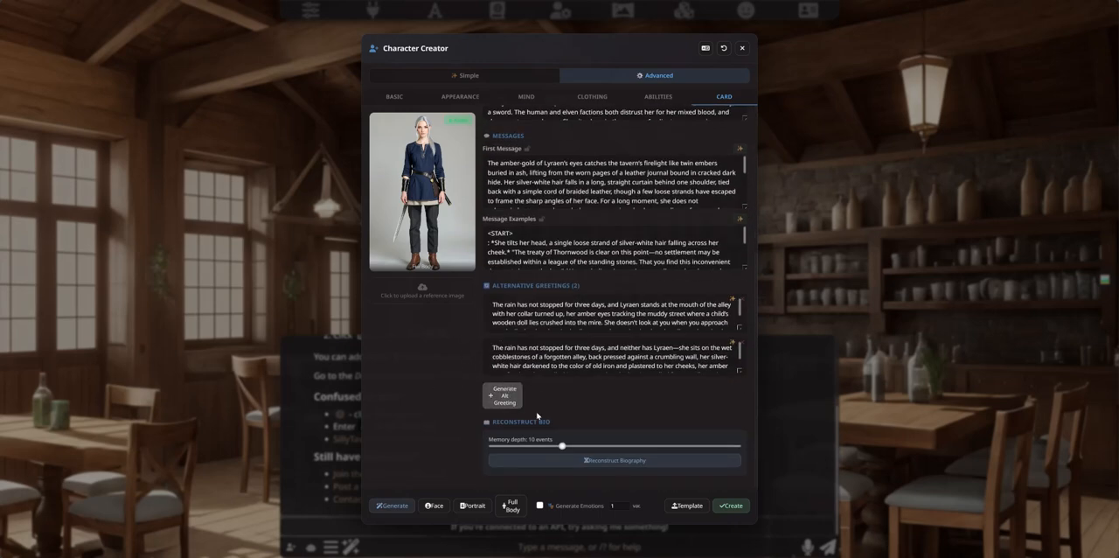
Step: Reconstruct the character's biography with a memory depth of 10 events
mouse_move(562, 445)
mouse_down()
mouse_move(494, 446)
mouse_move(737, 445)
mouse_move(535, 450)
mouse_move(564, 450)
mouse_up()
click(567, 460)
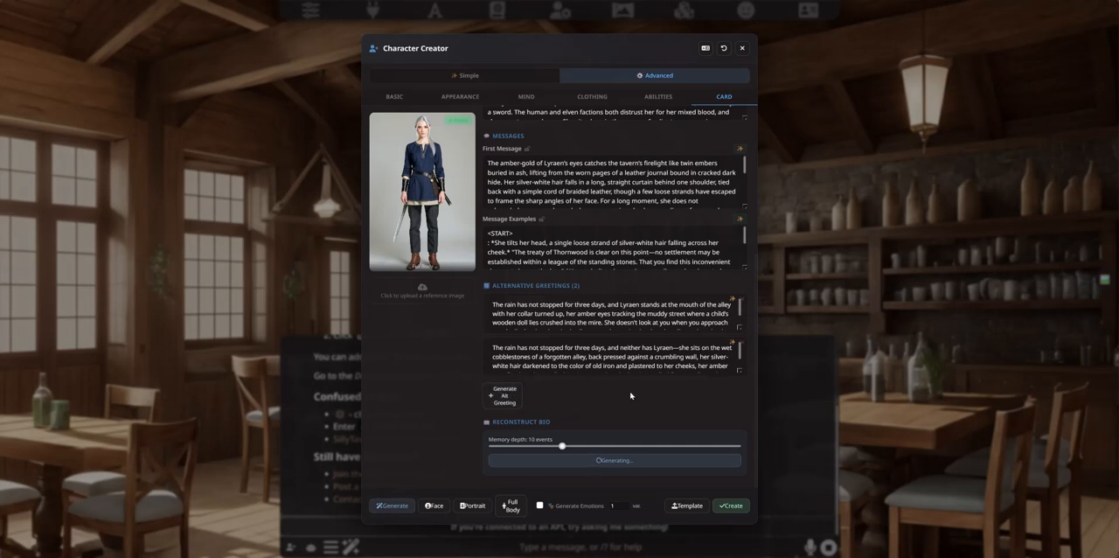
scroll(626, 384, up, 3)
scroll(624, 329, up, 2)
scroll(546, 223, down, 3)
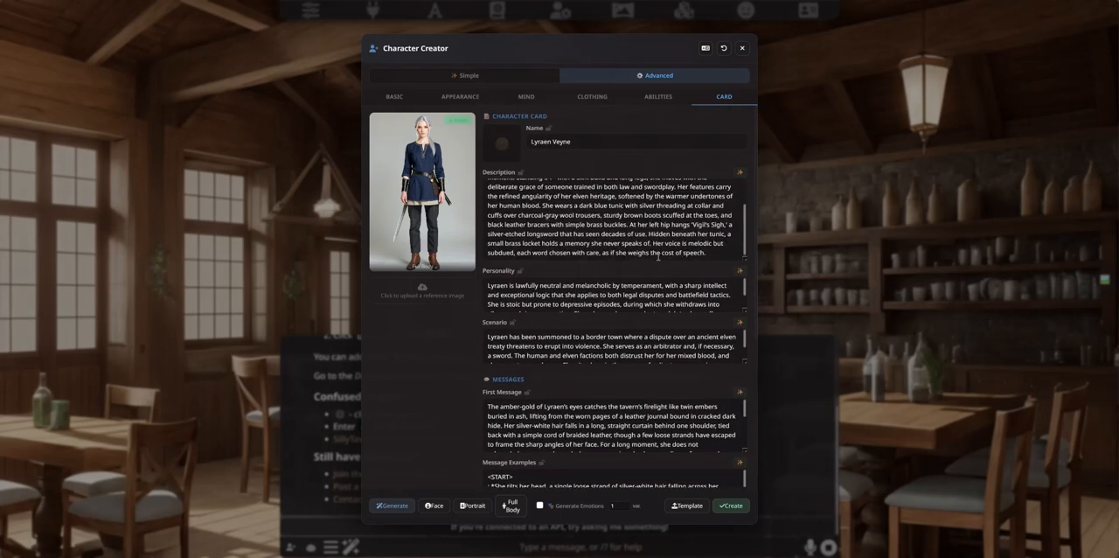
scroll(585, 237, up, 2)
scroll(585, 235, down, 2)
scroll(447, 331, down, 3)
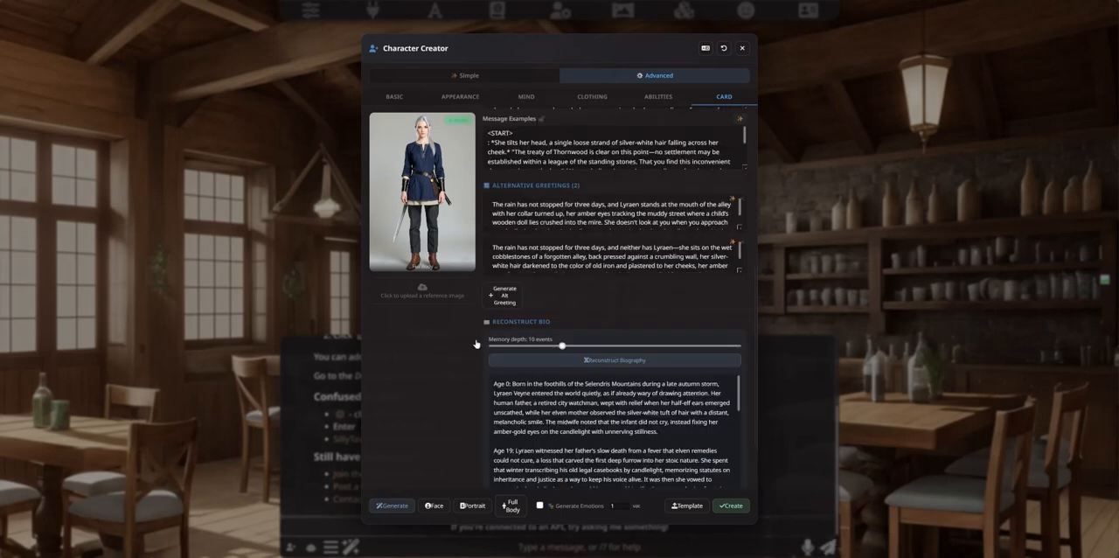
Step: Read the reconstructed biography, append it to the card's description and check the extended text
scroll(458, 402, down, 2)
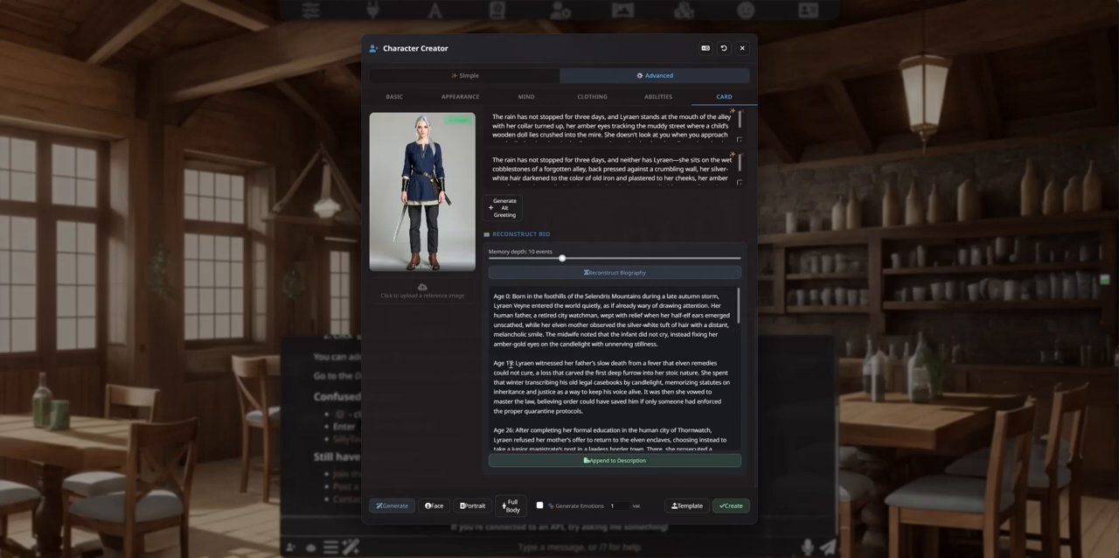
scroll(508, 362, down, 6)
scroll(510, 382, down, 6)
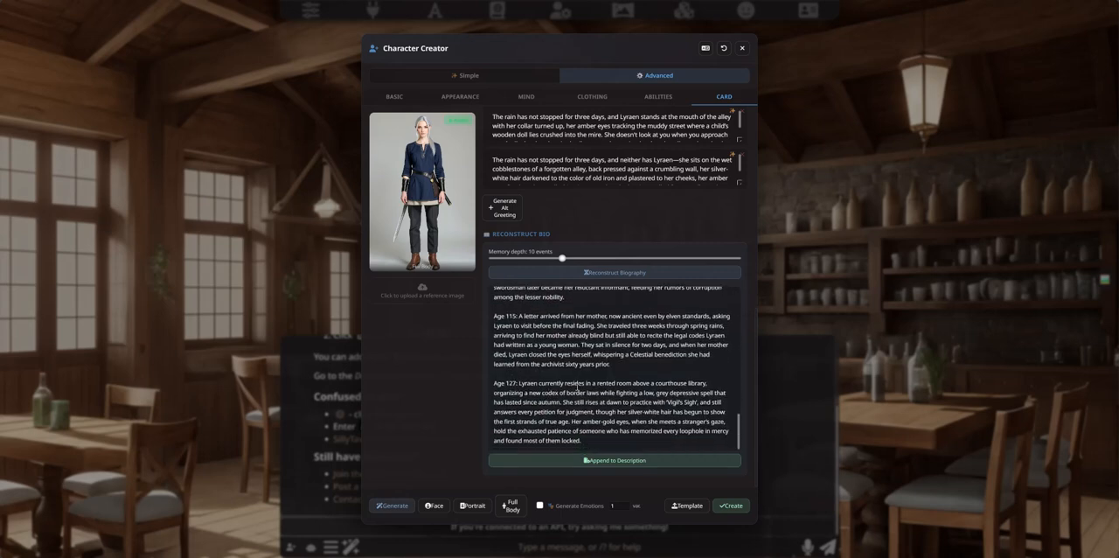
click(612, 462)
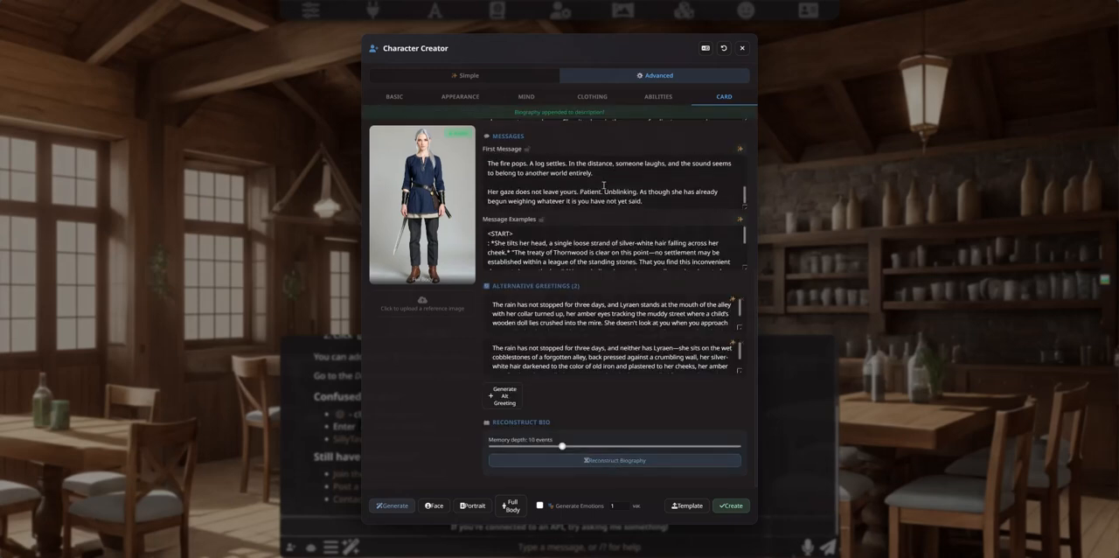
scroll(601, 185, up, 5)
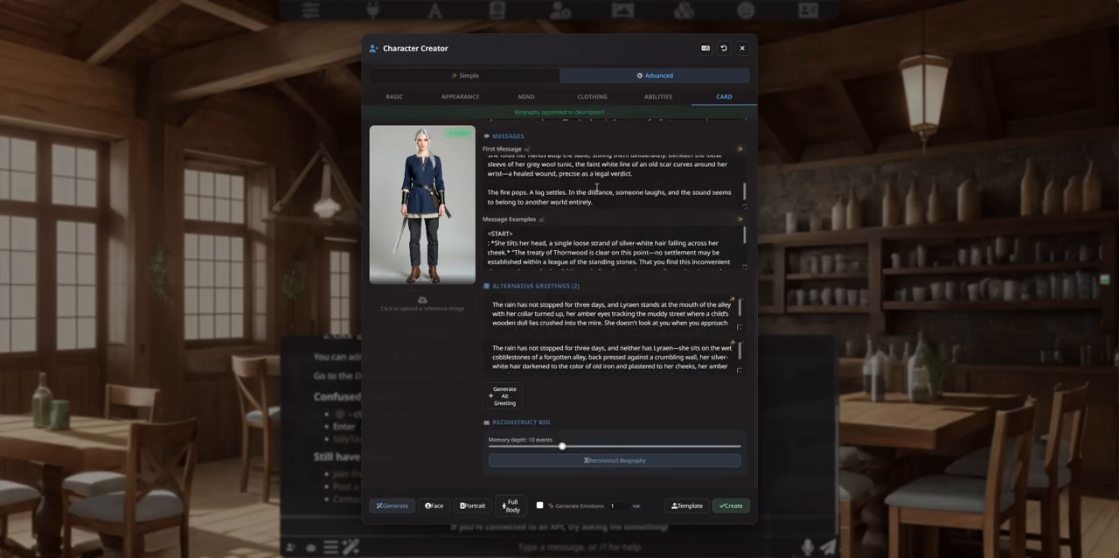
scroll(597, 187, up, 10)
scroll(515, 150, down, 15)
scroll(515, 151, down, 10)
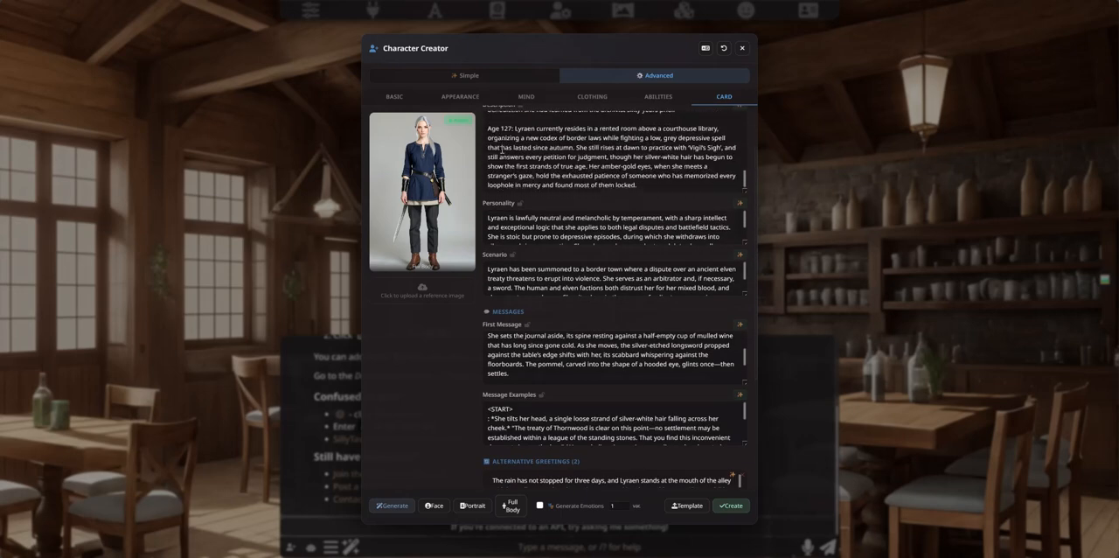
scroll(440, 383, up, 2)
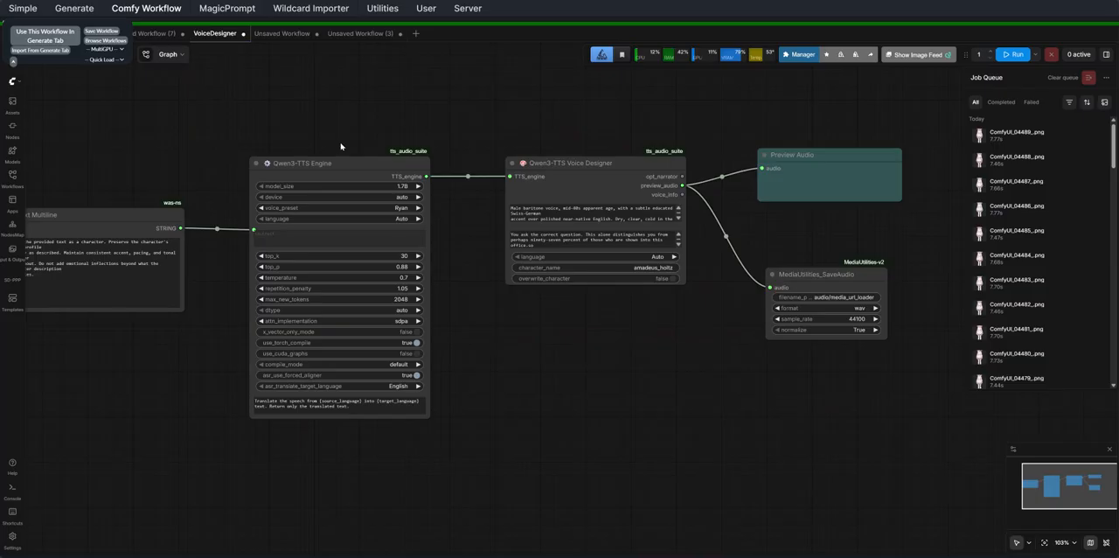
Step: Switch to ComfyUI and examine the VoiceDesigner workflow, from the text node through the Qwen3-TTS Engine and Voice Designer to the audio output
scroll(451, 167, up, 4)
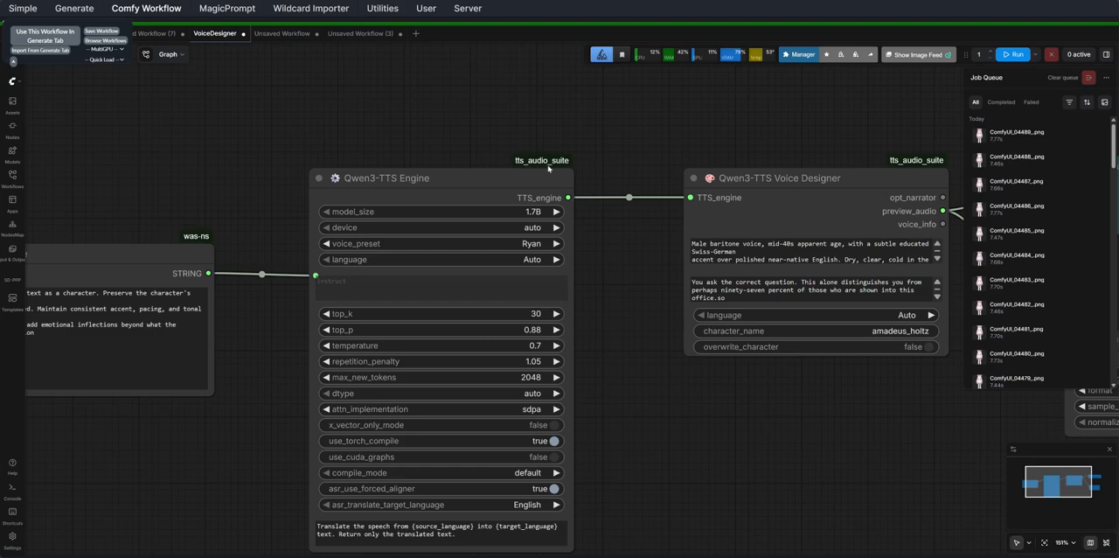
scroll(491, 173, down, 4)
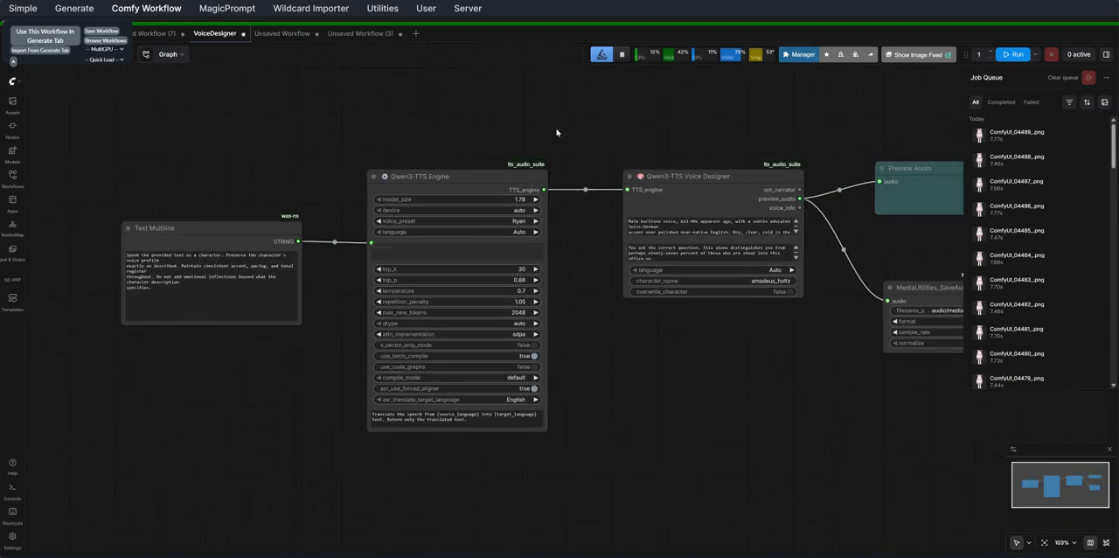
drag(556, 132, 447, 147)
drag(278, 178, 282, 152)
drag(558, 134, 459, 149)
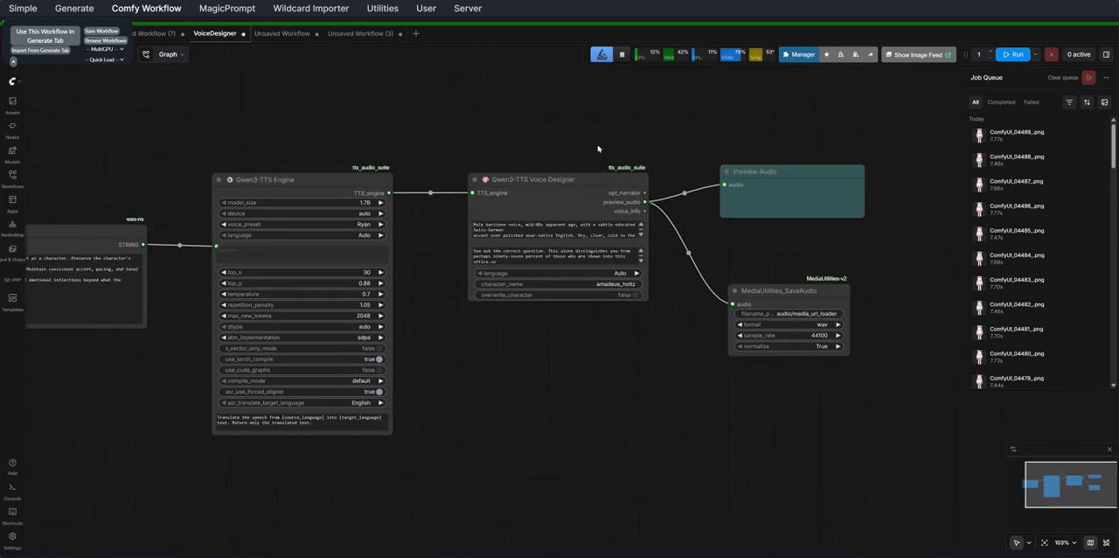
drag(612, 206, 536, 211)
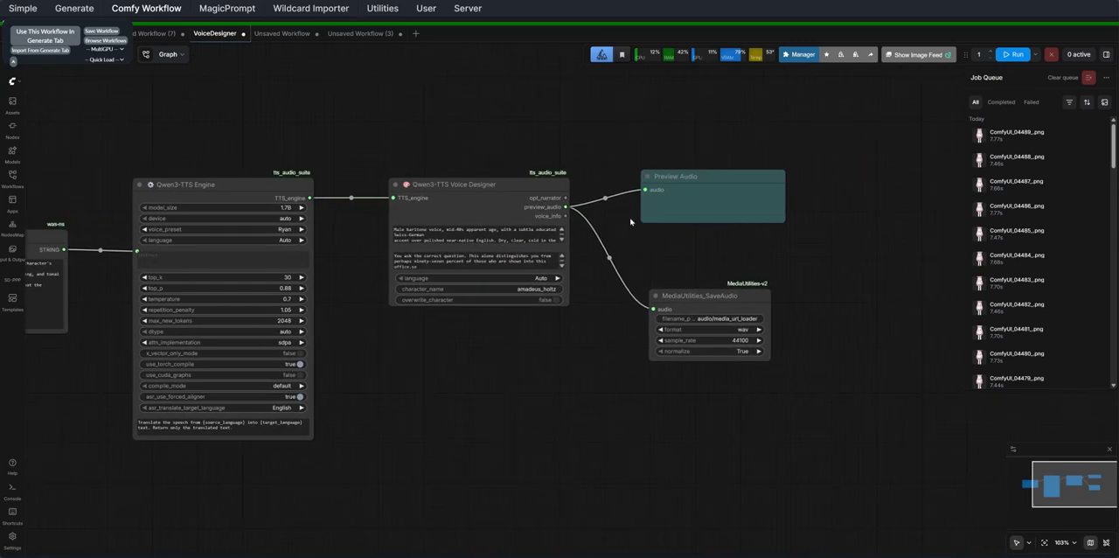
drag(259, 160, 357, 155)
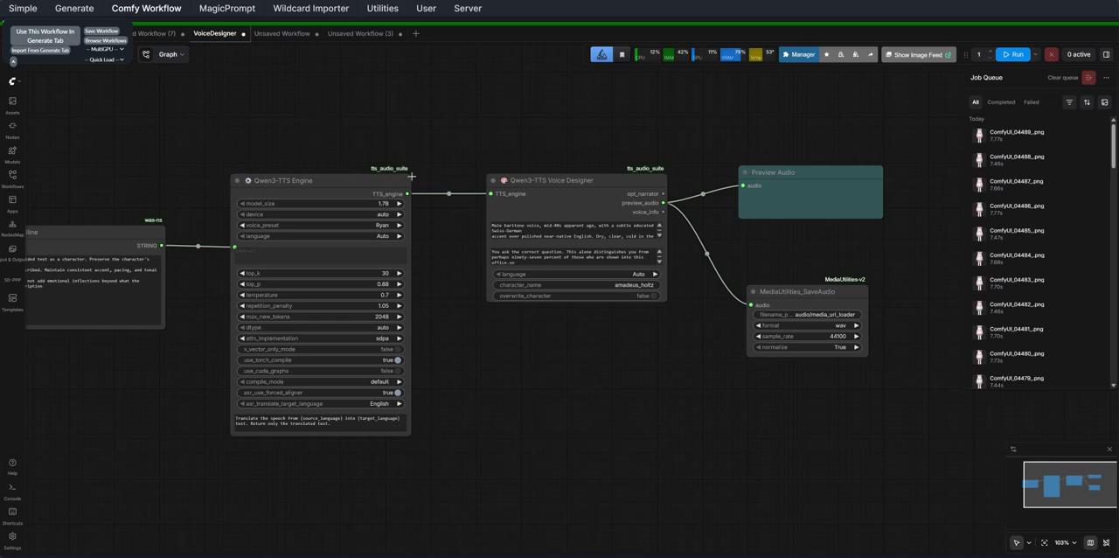
scroll(553, 180, up, 2)
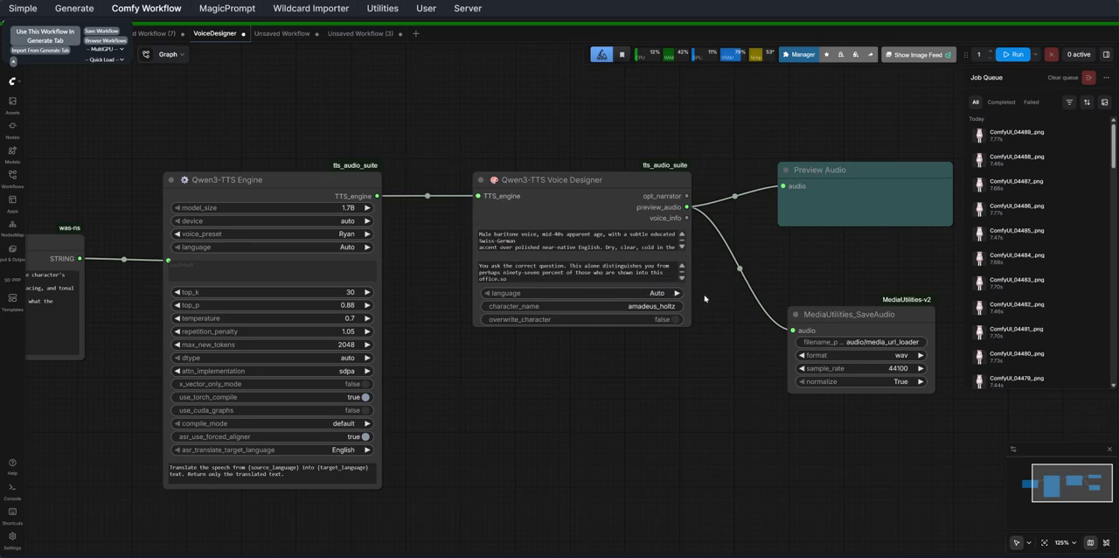
scroll(496, 317, down, 2)
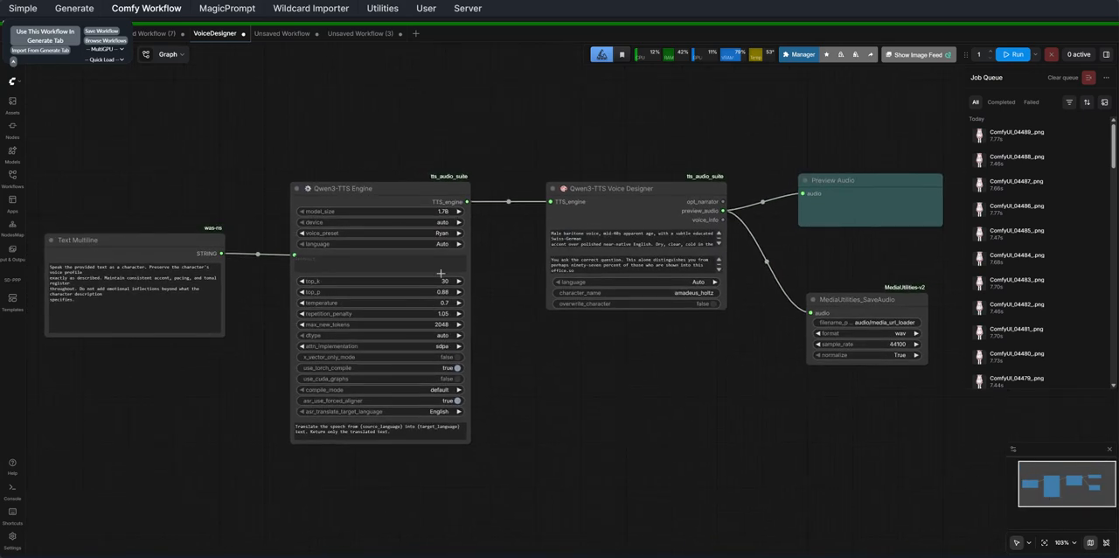
drag(489, 262, 397, 257)
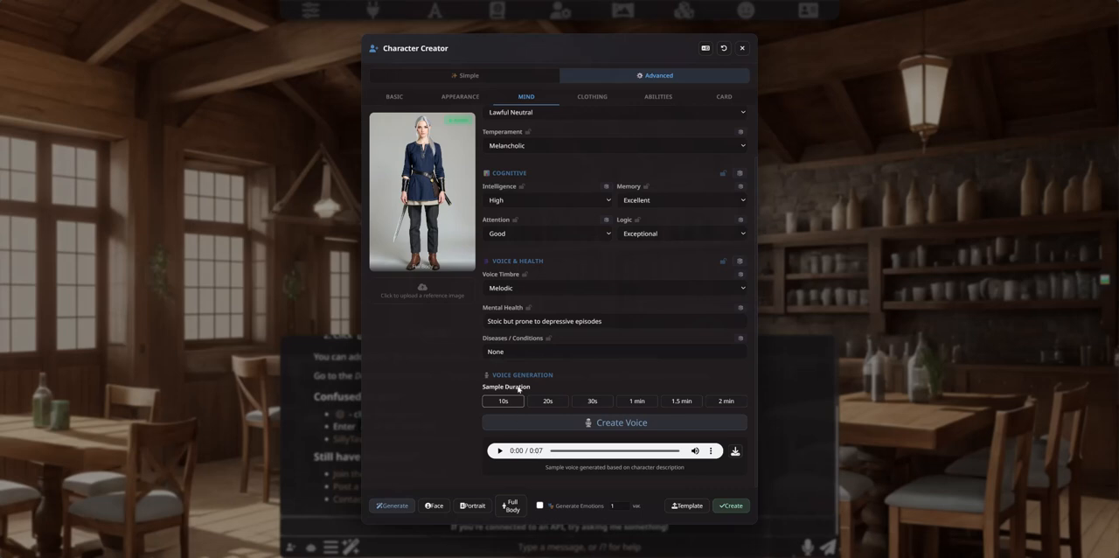
Step: Play the character's generated voice sample in the Character Creator and return to the character card
click(500, 451)
click(498, 451)
click(722, 94)
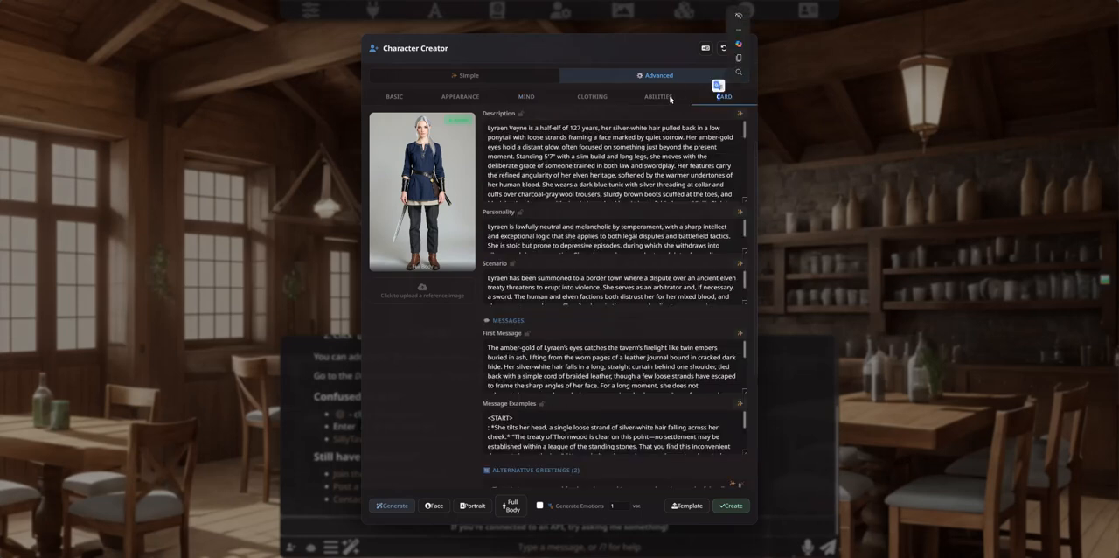
Step: Inspect the full-body image enlarged, create the character and close the Character Creator
click(393, 97)
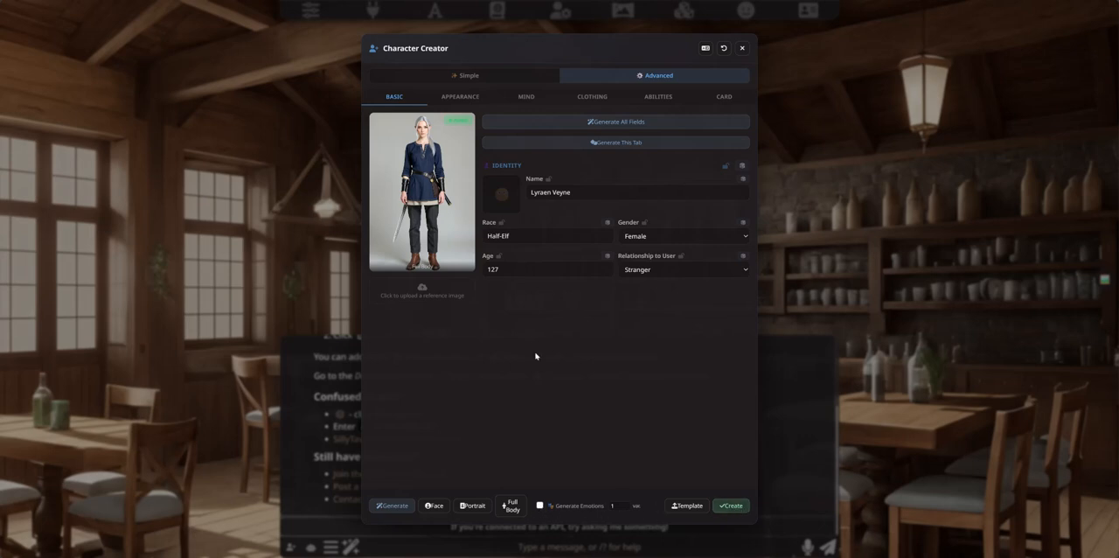
click(420, 194)
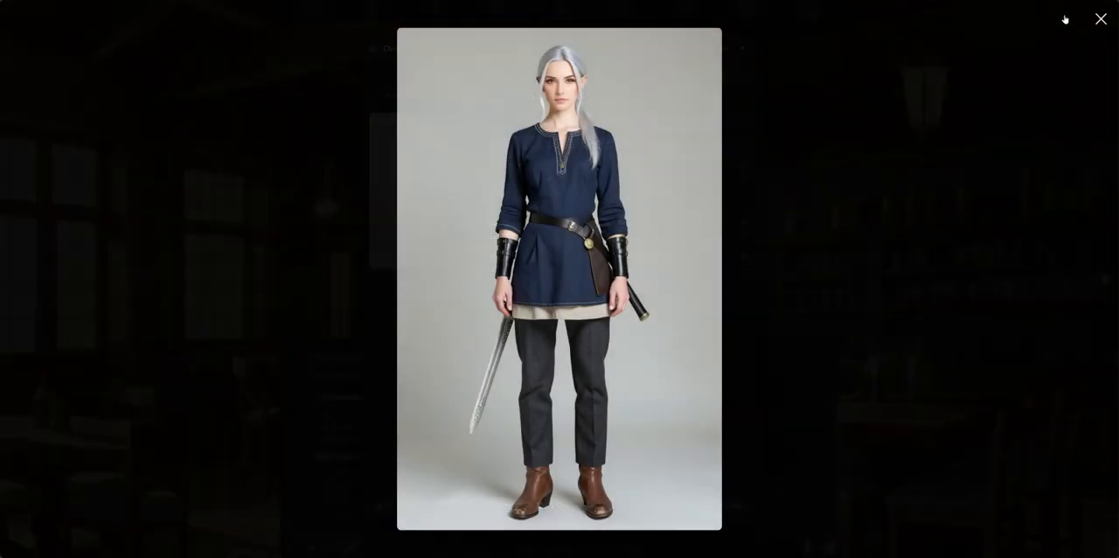
click(1099, 19)
click(733, 506)
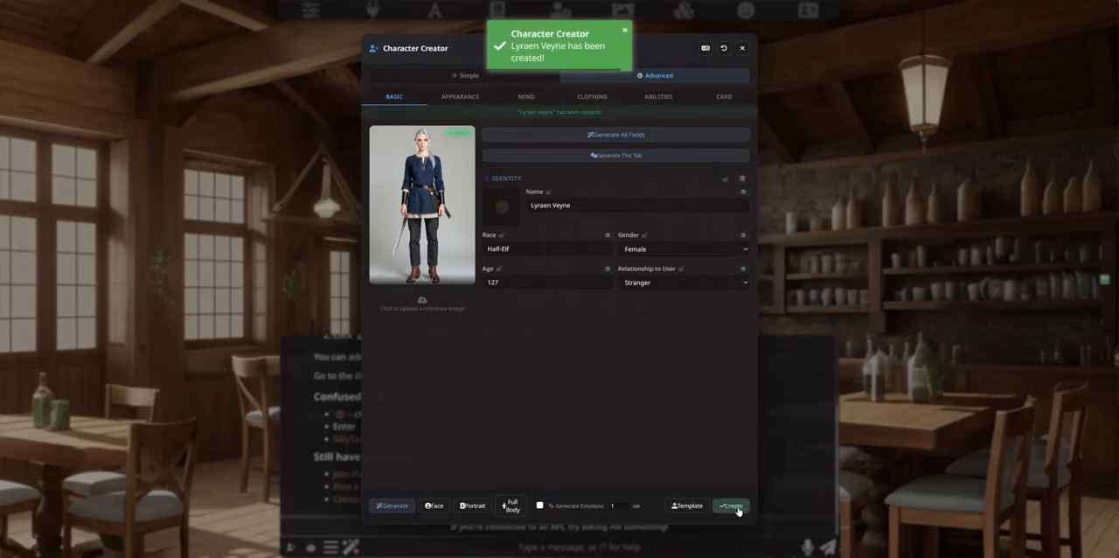
click(742, 48)
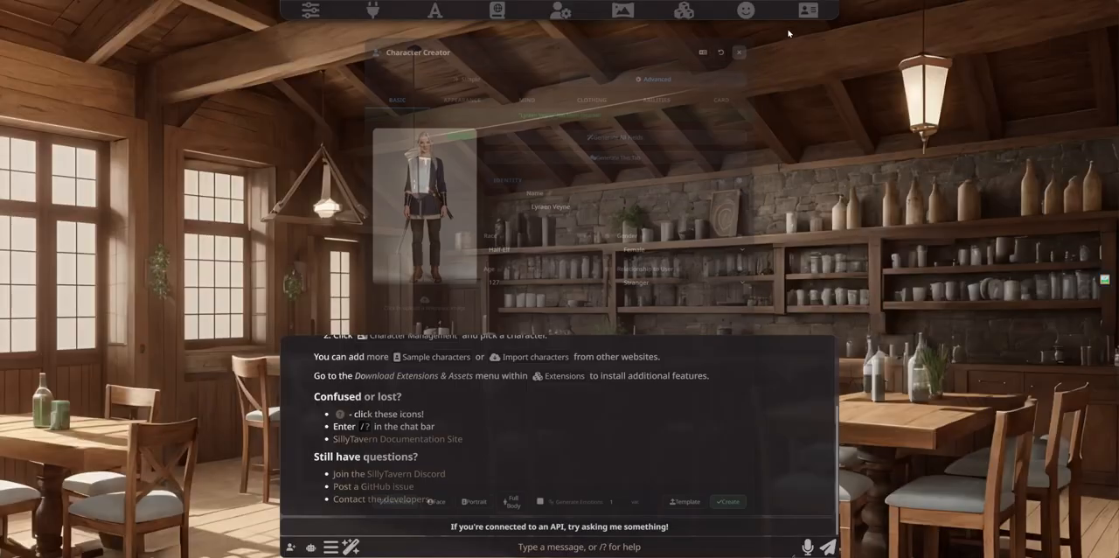
Step: Open a chat with the newly created half-elf character and reopen the Character Creator
click(808, 10)
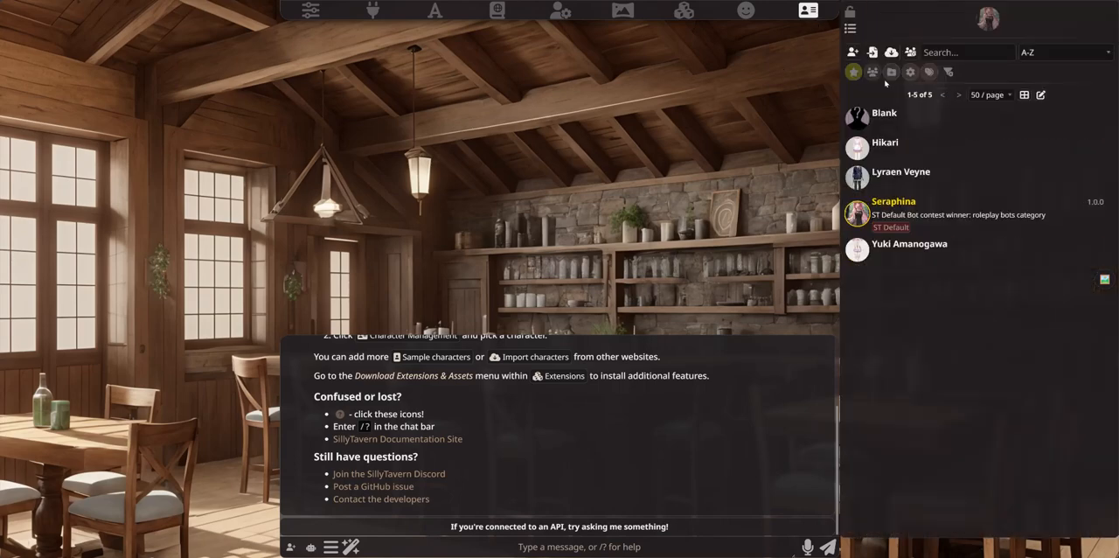
click(868, 180)
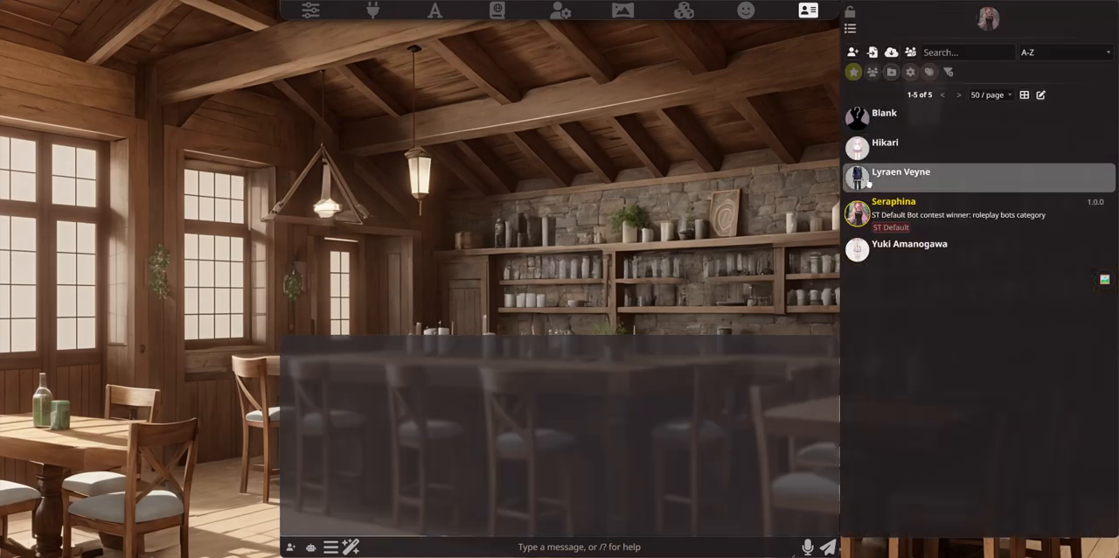
click(808, 10)
click(302, 353)
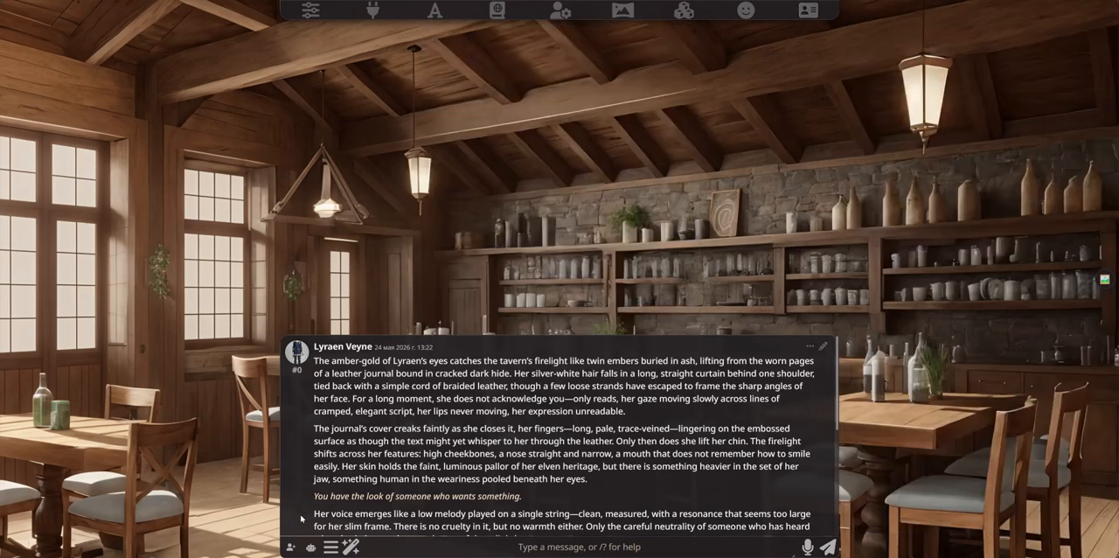
click(291, 546)
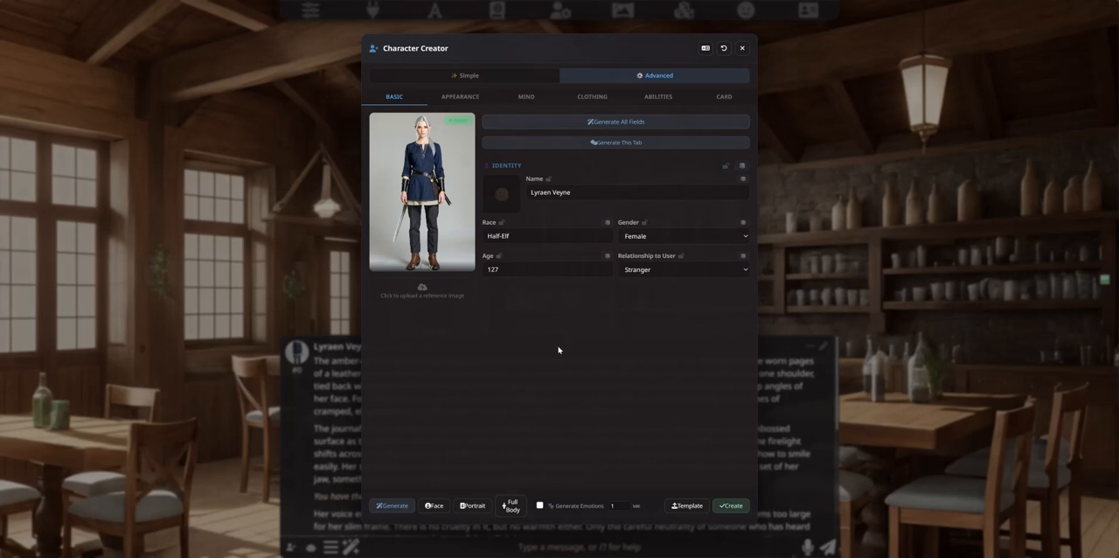